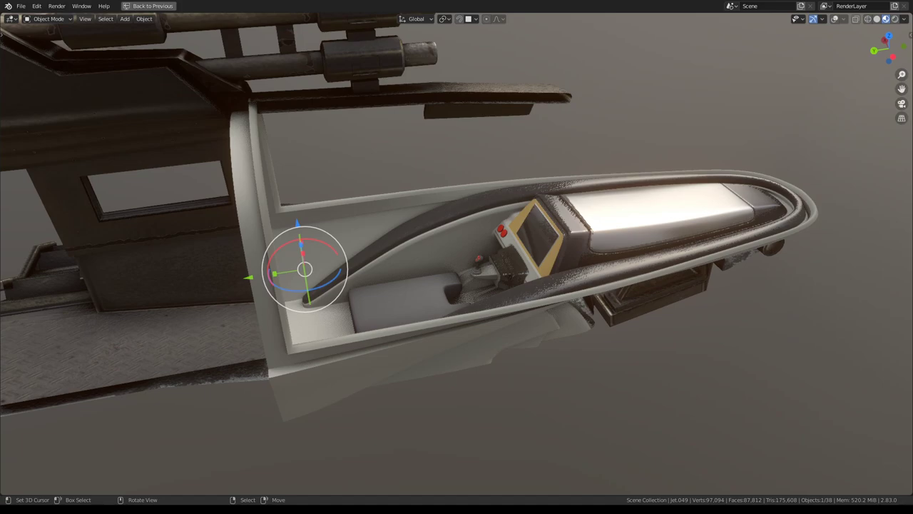
Orbit and zoom around the cockpit, viewing it briefly through the scene camera.
mouse_move(310, 414)
middle_mouse_down()
mouse_move(462, 309)
mouse_move(417, 315)
mouse_move(587, 275)
mouse_move(488, 161)
mouse_move(400, 207)
mouse_move(603, 212)
mouse_move(607, 188)
middle_mouse_up()
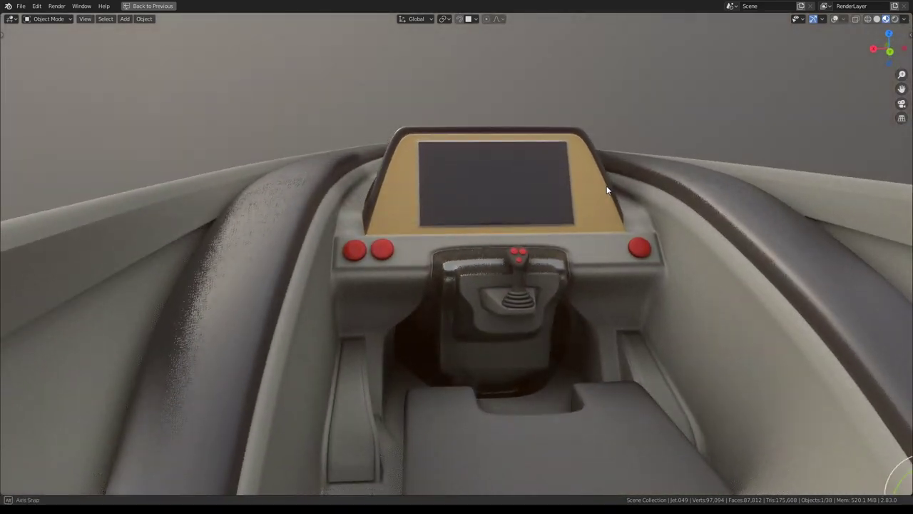
scroll(607, 180, "down", 3)
key("ctrl+alt+KP_0")
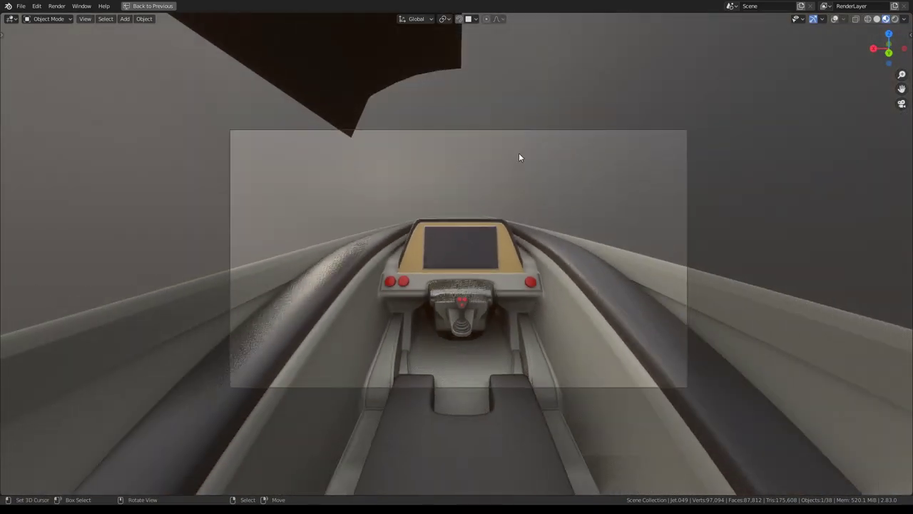
mouse_move(522, 153)
middle_mouse_down()
mouse_move(418, 152)
mouse_move(487, 149)
mouse_move(565, 168)
mouse_move(673, 145)
middle_mouse_up()
scroll(499, 151, "down", 2)
scroll(499, 151, "down", 3)
scroll(533, 192, "up", 3)
Leave the maximized viewport with Ctrl+Space and orbit the right view around the jet.
middle_click_drag(533, 192, 336, 182)
key("ctrl+space")
scroll(606, 171, "down", 3)
middle_click_drag(606, 171, 652, 173)
Put the Jet rig into Pose Mode and scale the landing-gear bone down.
left_click(652, 174)
key("ctrl+Tab")
mouse_move(575, 151)
middle_mouse_down()
mouse_move(589, 202)
mouse_move(599, 200)
middle_mouse_up()
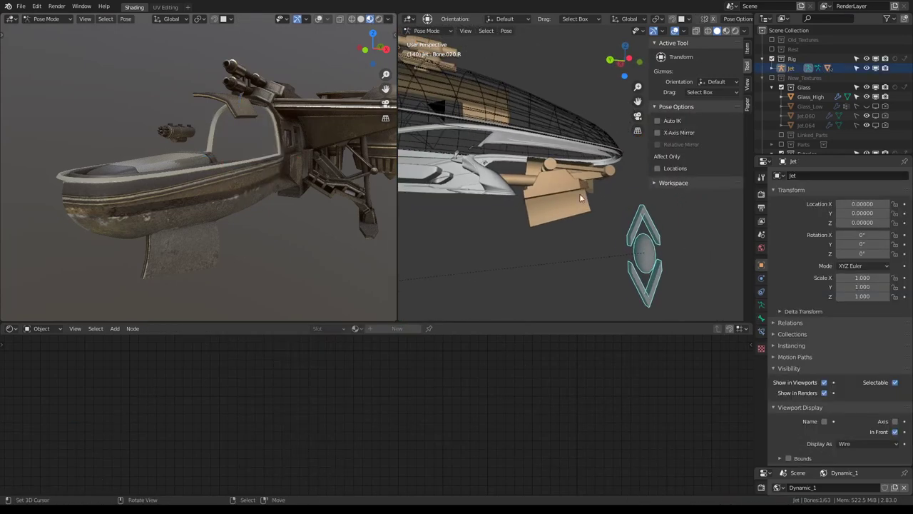
mouse_move(271, 187)
middle_mouse_down()
mouse_move(305, 187)
mouse_move(271, 179)
middle_mouse_up()
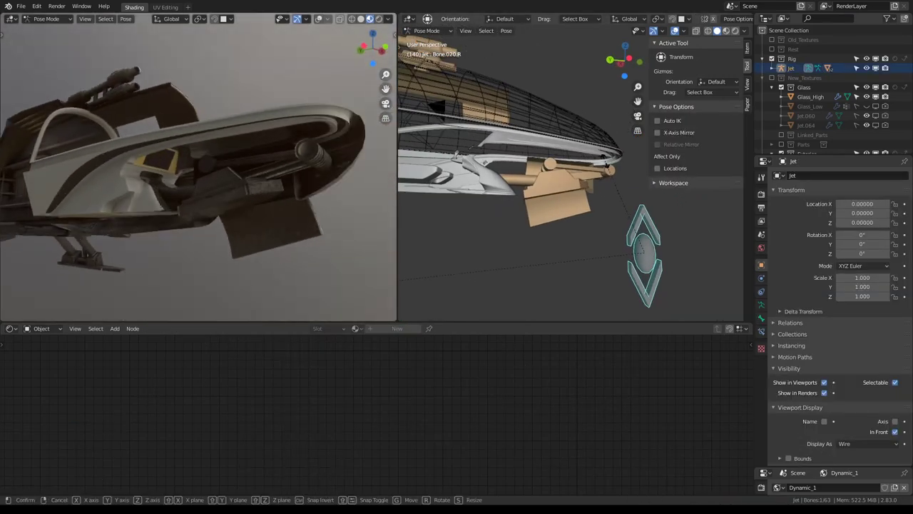
key("s")
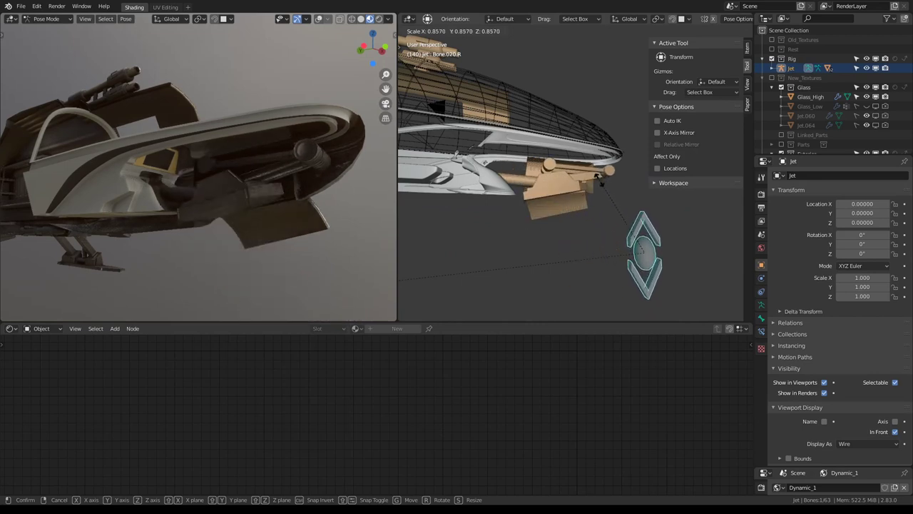
key("Return")
Return to Object Mode, select the hull Jet.049, and briefly enter and leave Edit Mode.
scroll(363, 192, "up", 5)
middle_click_drag(362, 192, 257, 178)
key("ctrl+Tab")
left_click(296, 200)
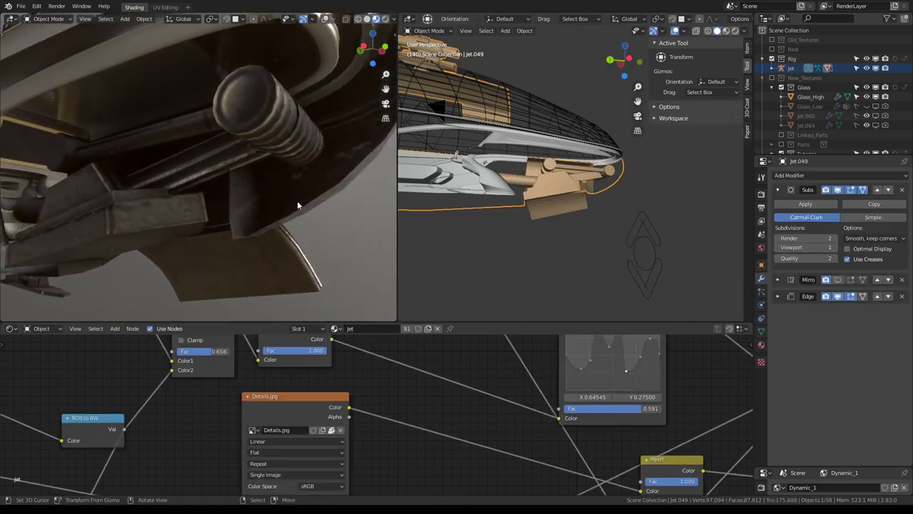
middle_click_drag(589, 196, 552, 190)
key("Tab")
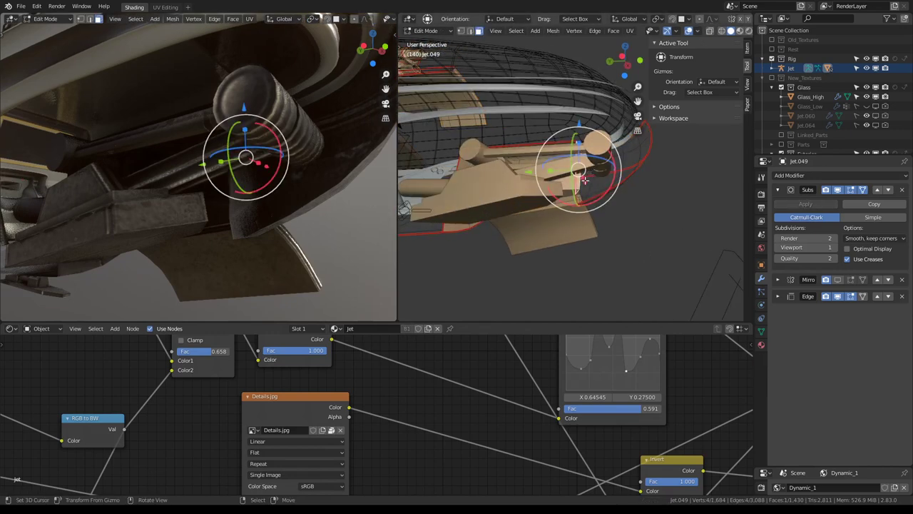
scroll(552, 190, "up", 5)
mouse_move(580, 157)
middle_mouse_down()
mouse_move(621, 146)
mouse_move(581, 164)
mouse_move(619, 196)
middle_mouse_up()
key("Tab")
Reselect the Jet rig in Pose Mode and scale Bone.020.R to 0.758.
left_click(699, 271)
key("ctrl+Tab")
key("s")
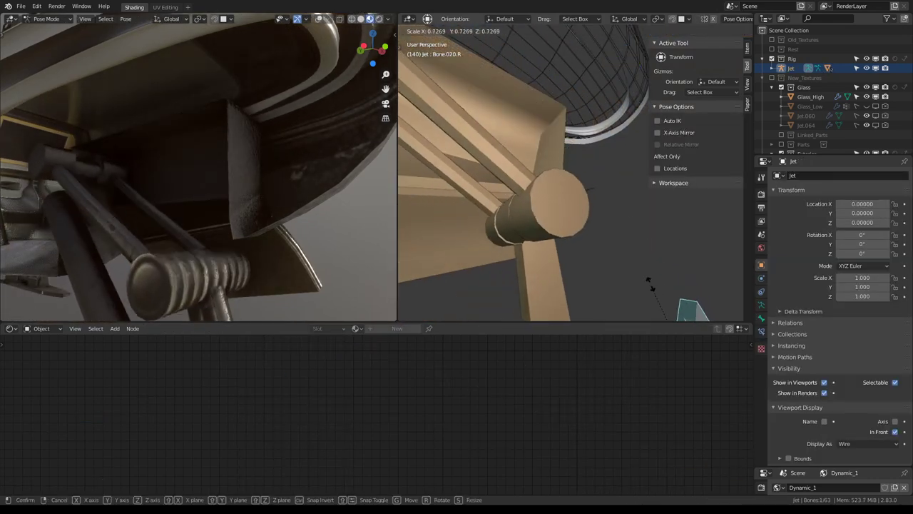
left_click(647, 279)
key("s")
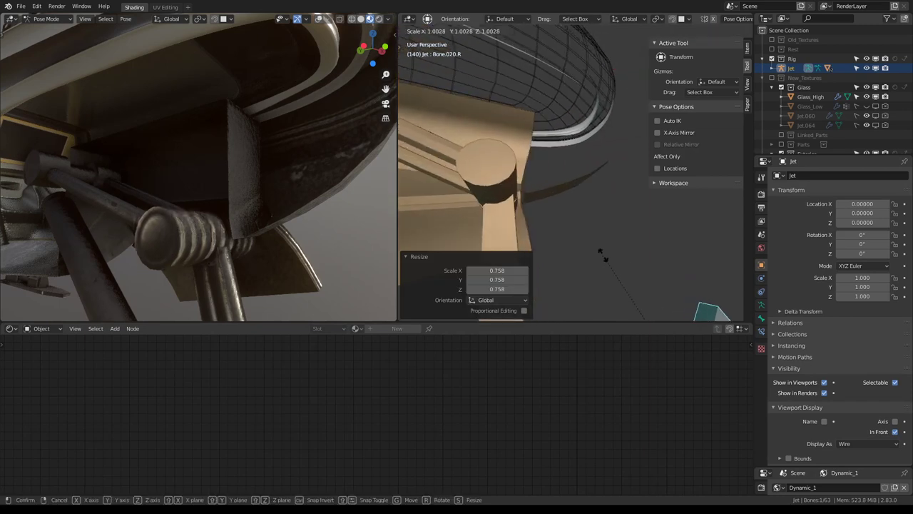
right_click(644, 170)
scroll(554, 183, "up", 3)
Open Jet.049 in Edit Mode and inset the housing faces beside the gear.
key("ctrl+Tab")
left_click(520, 225)
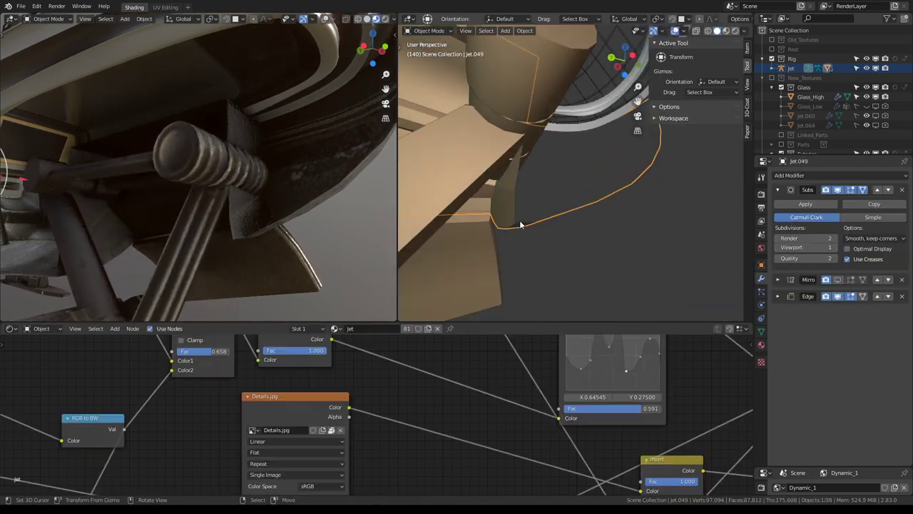
key("Tab")
mouse_move(521, 225)
middle_mouse_down()
mouse_move(580, 207)
mouse_move(587, 183)
middle_mouse_up()
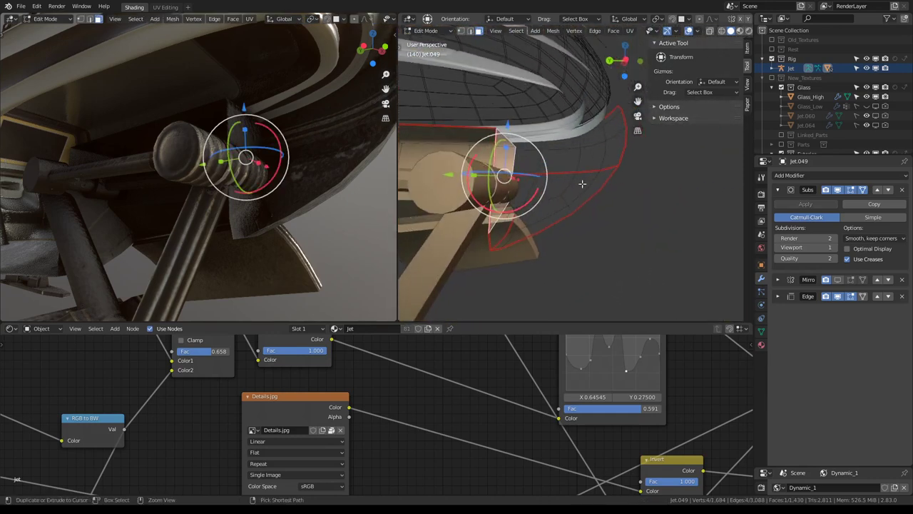
key("ctrl+f")
left_click(564, 219)
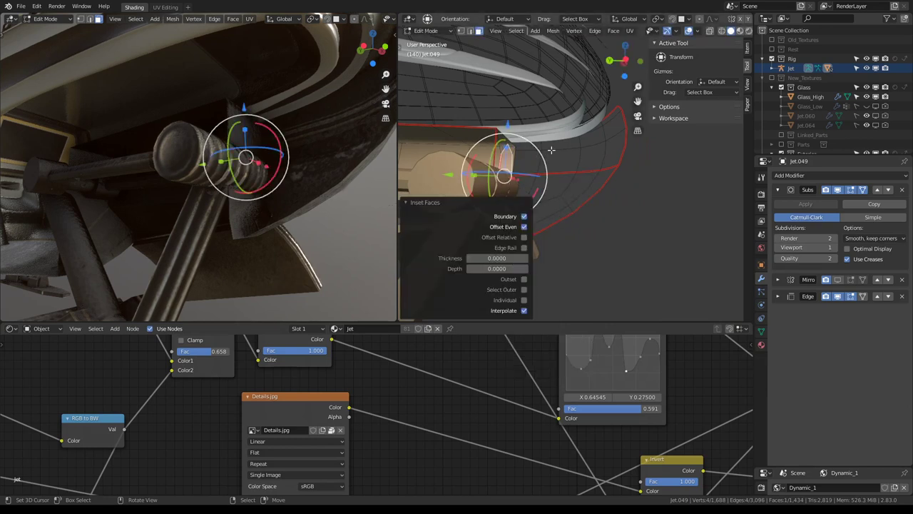
Push the inset faces outward along Y, grow the selection, and set Mean Crease to 1.00.
key("g")
key("y")
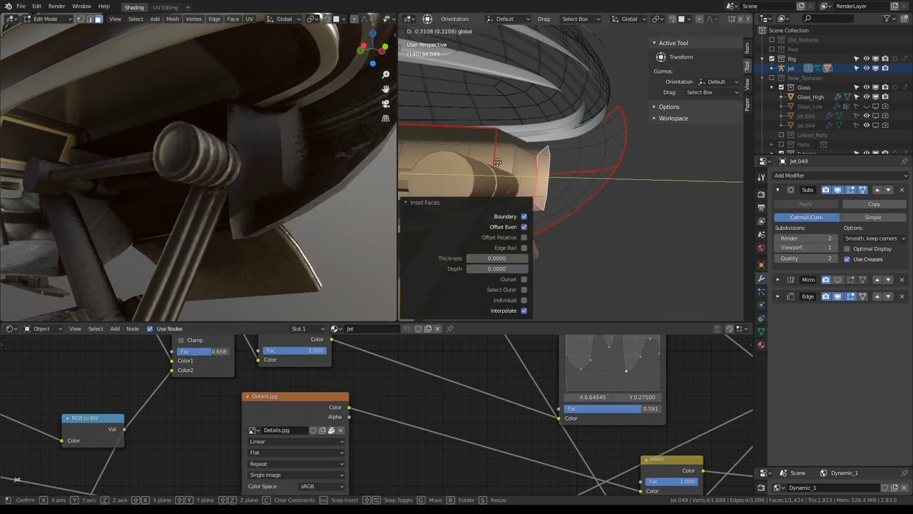
left_click(544, 154)
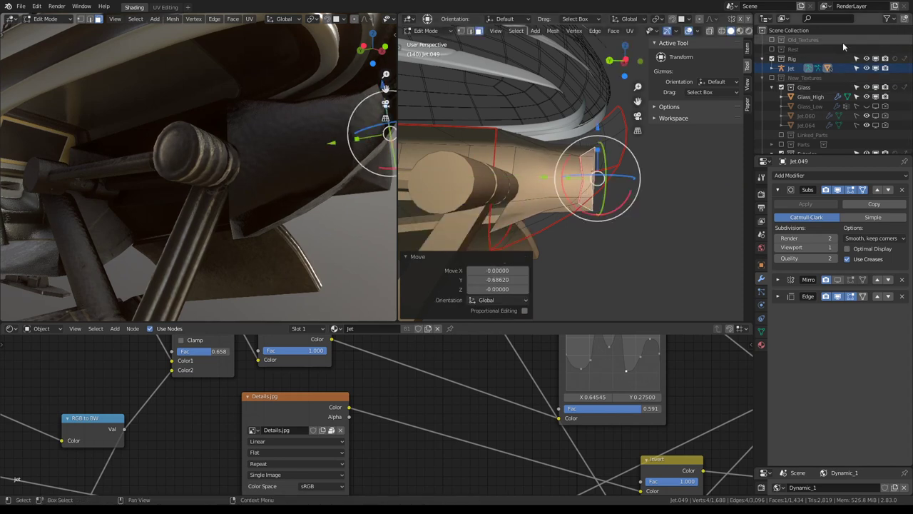
left_click(748, 50)
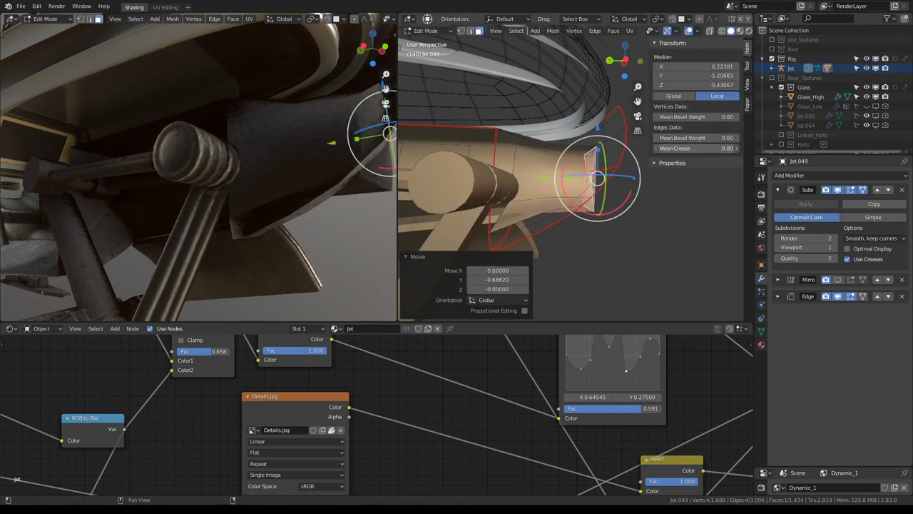
key("ctrl+KP_Add")
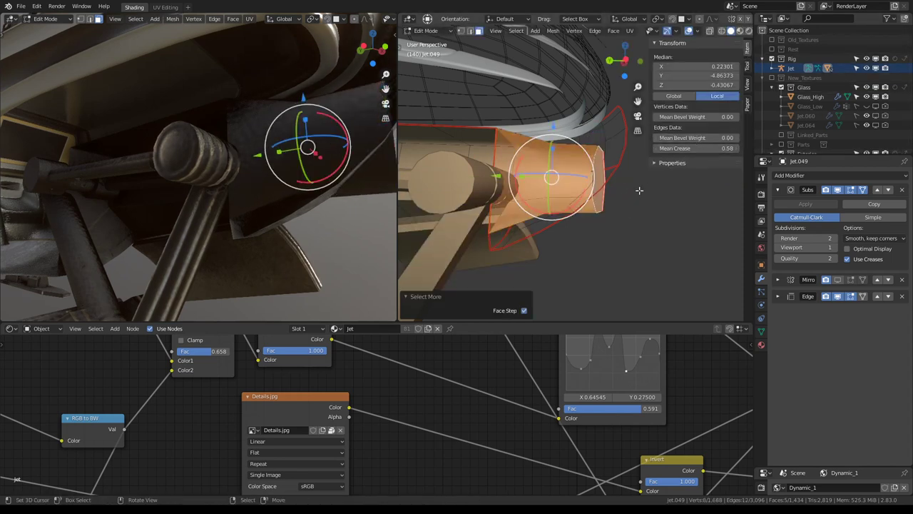
left_click_drag(695, 148, 735, 148)
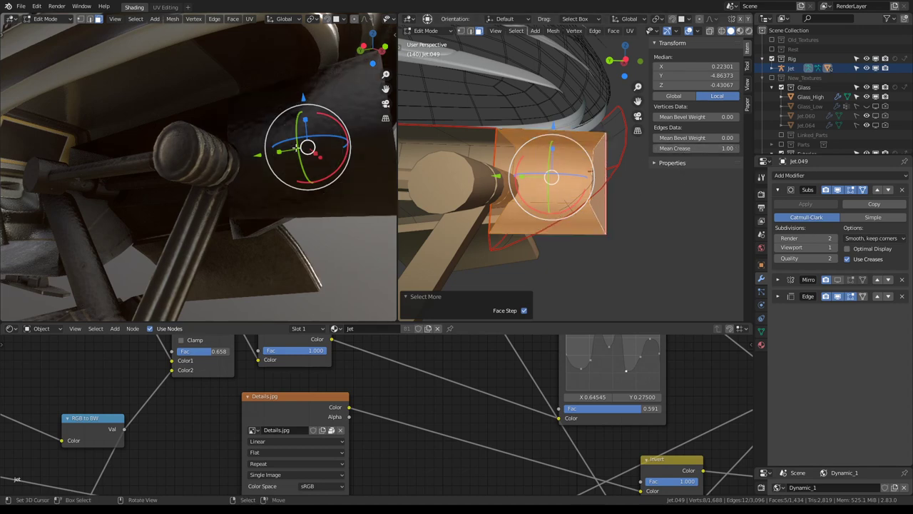
Delete the selected end faces of the housing and leave Edit Mode.
mouse_move(296, 147)
middle_mouse_down()
mouse_move(317, 138)
mouse_move(278, 154)
mouse_move(167, 169)
middle_mouse_up()
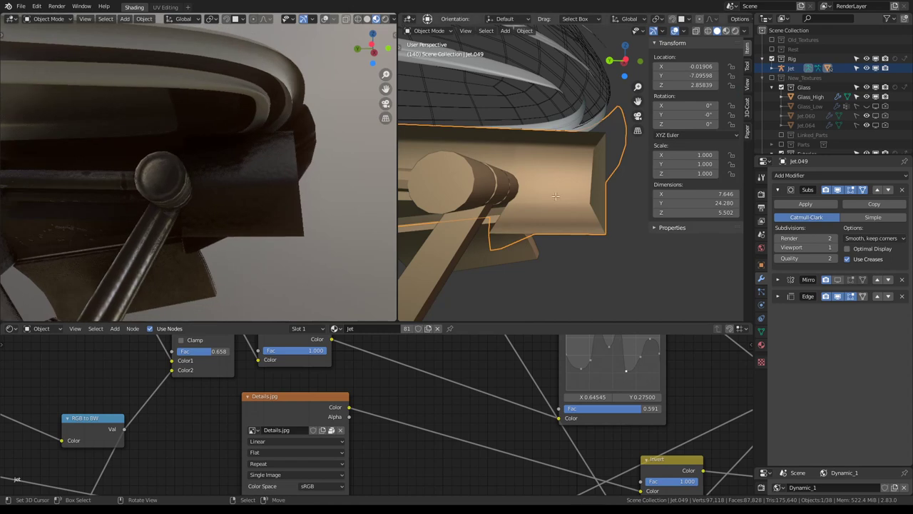
mouse_move(585, 186)
middle_mouse_down()
mouse_move(626, 206)
mouse_move(557, 144)
middle_mouse_up()
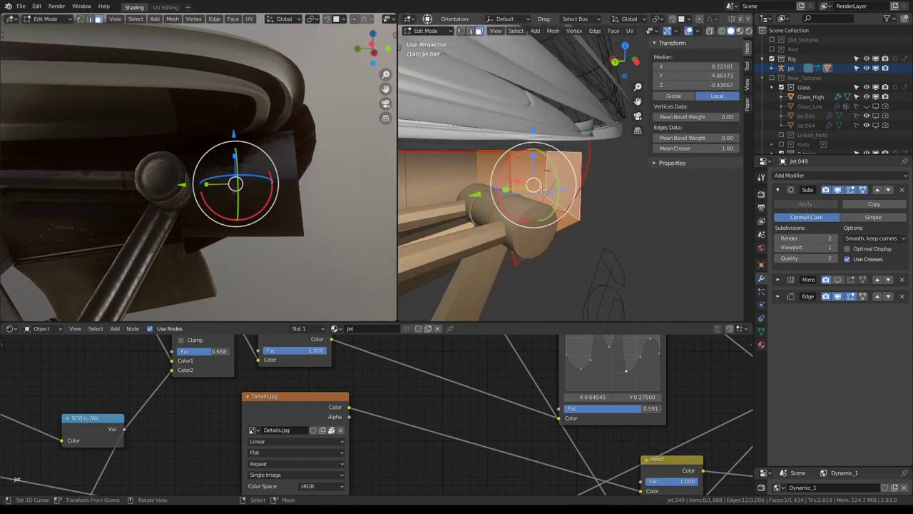
key("x")
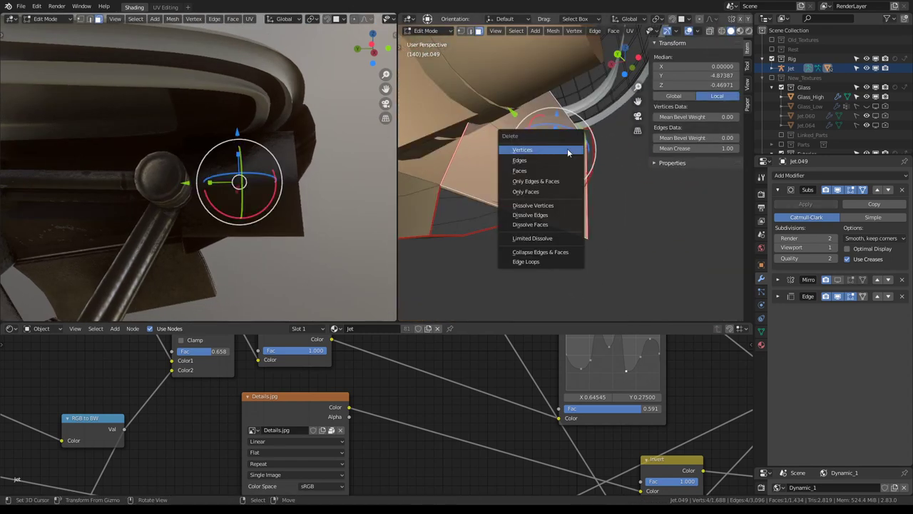
left_click(558, 170)
middle_click_drag(558, 170, 514, 186)
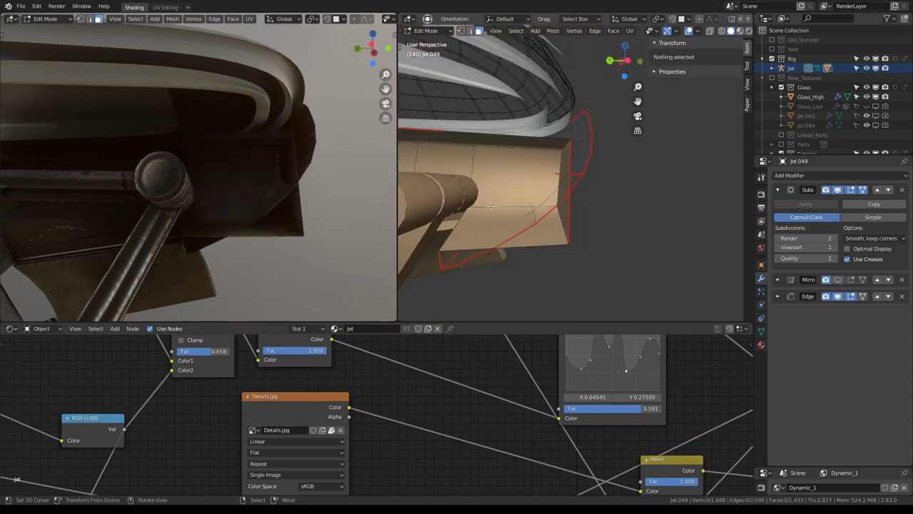
key("Tab")
mouse_move(236, 164)
middle_mouse_down()
mouse_move(214, 177)
mouse_move(208, 164)
middle_mouse_up()
scroll(214, 177, "down", 3)
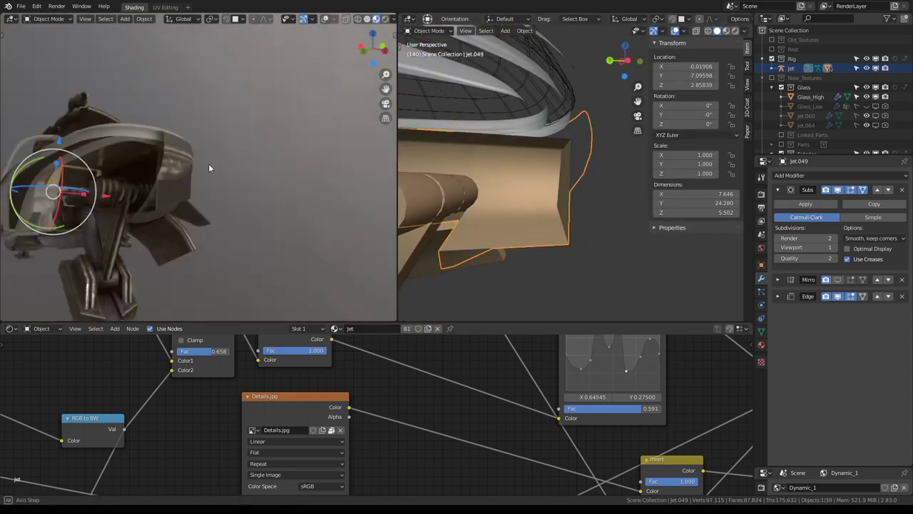
scroll(263, 162, "up", 5)
Scale the landing-gear bone to 1.206 in Pose Mode.
middle_click_drag(556, 186, 653, 217, "shift")
left_click(628, 274)
key("ctrl+Tab")
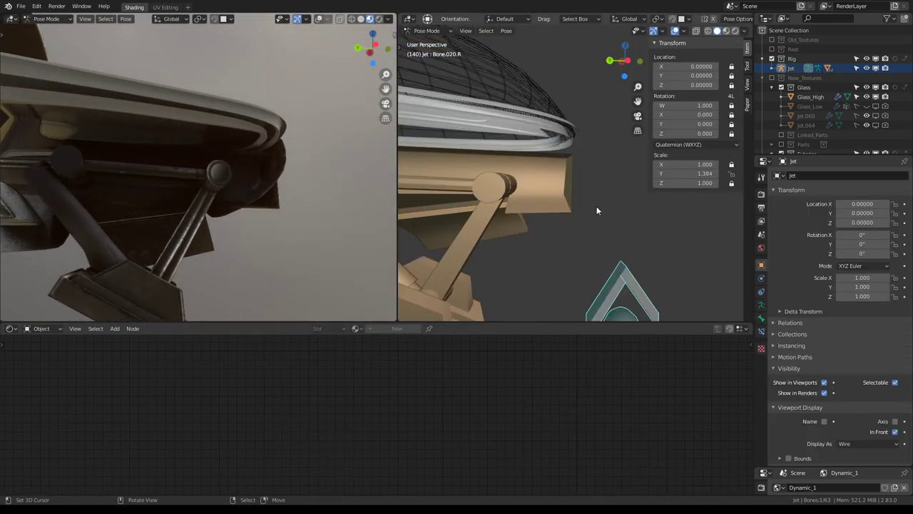
key("s")
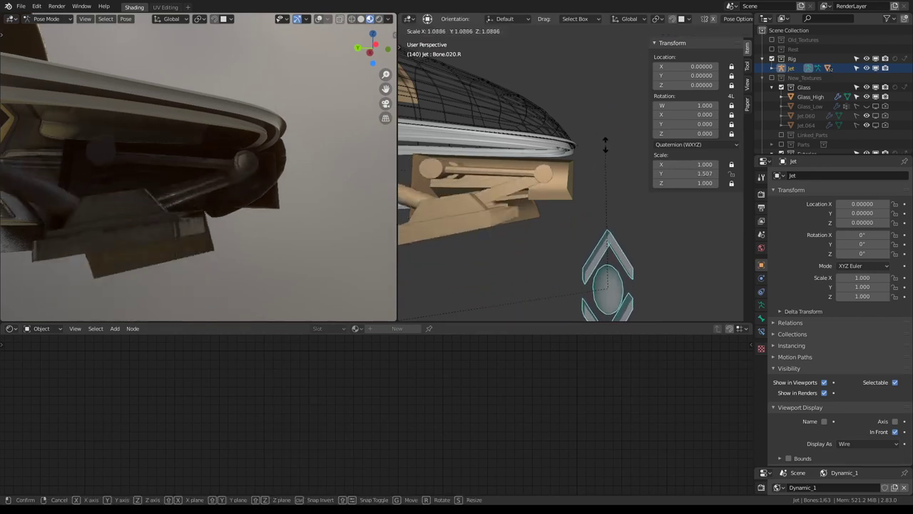
key("Return")
scroll(238, 136, "up", 3)
mouse_move(239, 135)
middle_mouse_down()
mouse_move(203, 138)
mouse_move(266, 134)
mouse_move(221, 133)
middle_mouse_up()
scroll(222, 133, "down", 3)
Select Jet.049, frame it in the view, and enter its Edit Mode.
left_click(182, 175)
key("Tab")
scroll(204, 178, "up", 2)
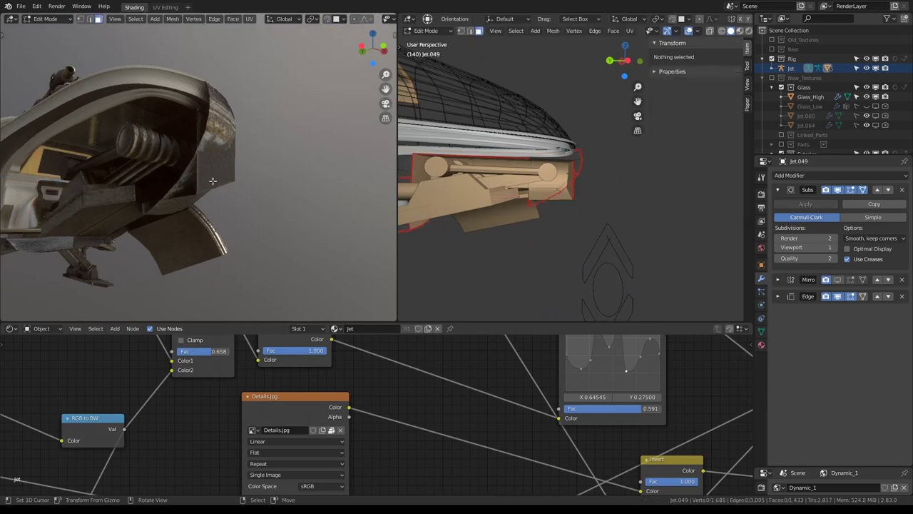
key("Tab")
key("KP_Decimal")
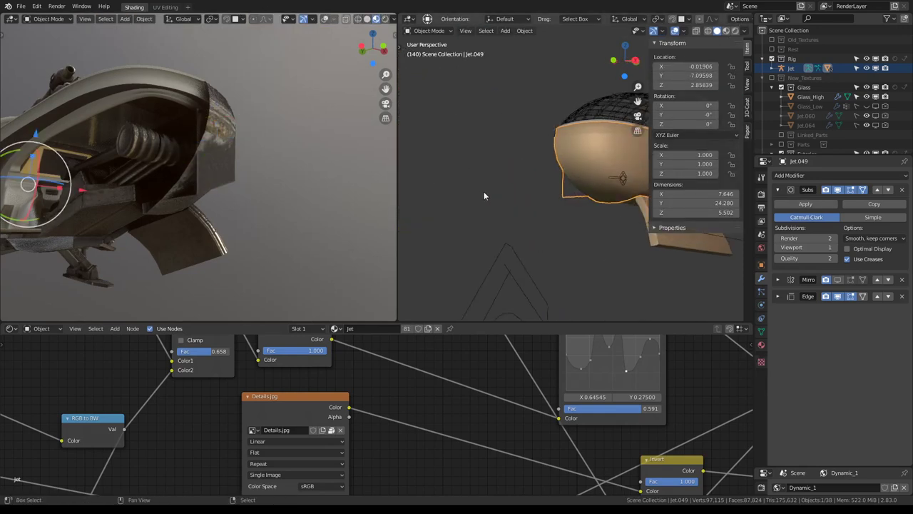
key("Tab")
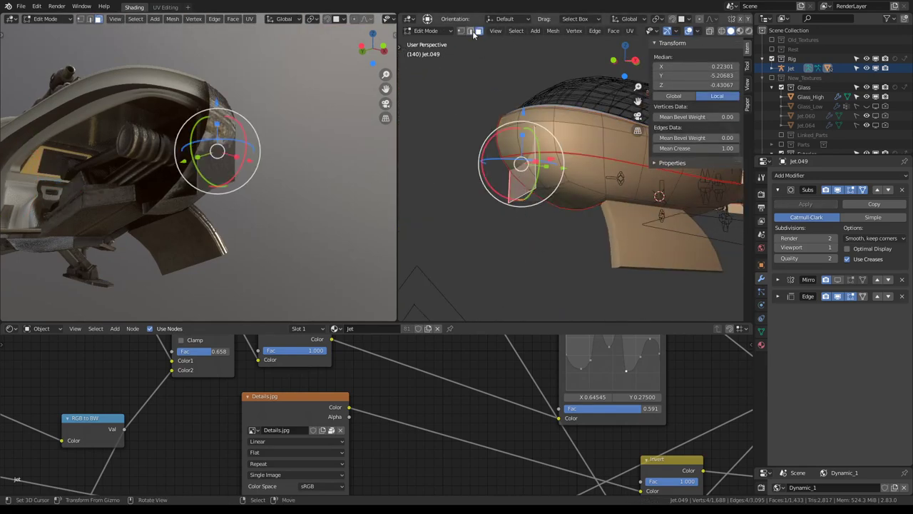
scroll(499, 164, "up", 2)
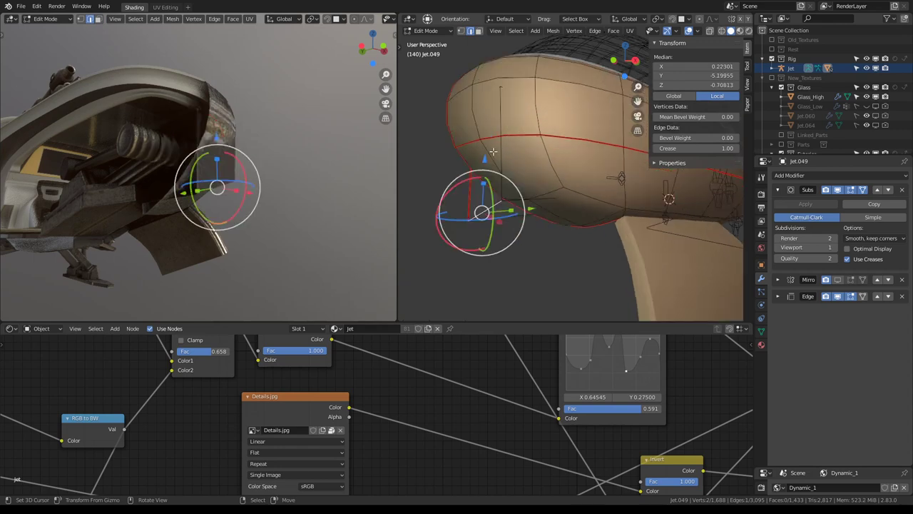
middle_click_drag(286, 165, 257, 154)
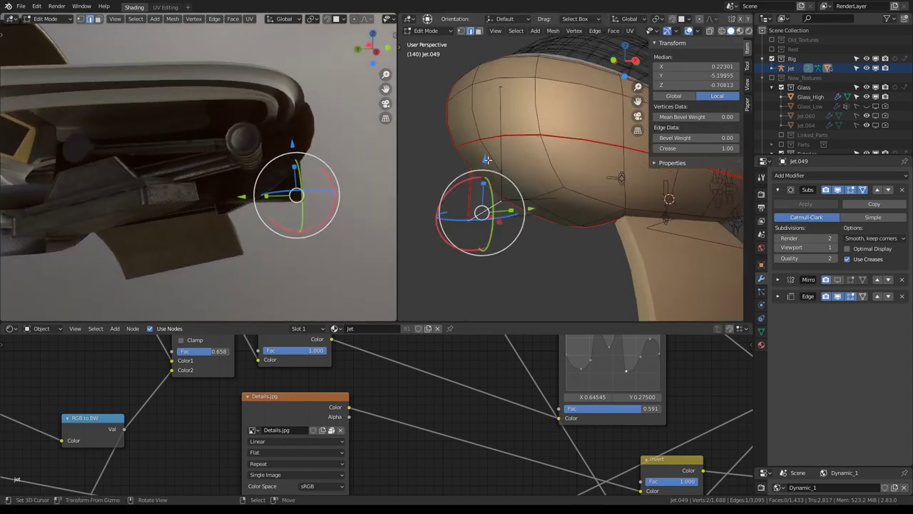
Raise the hull edge loop, flatten it to zero height along Z, and shift it slightly along Y.
left_click_drag(486, 160, 484, 148)
left_click_drag(489, 112, 489, 110)
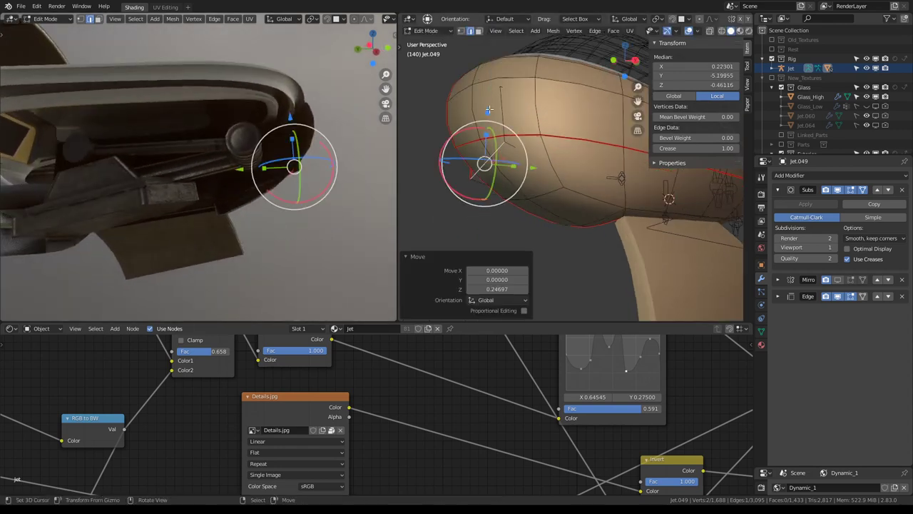
middle_click_drag(489, 110, 596, 277)
key("s")
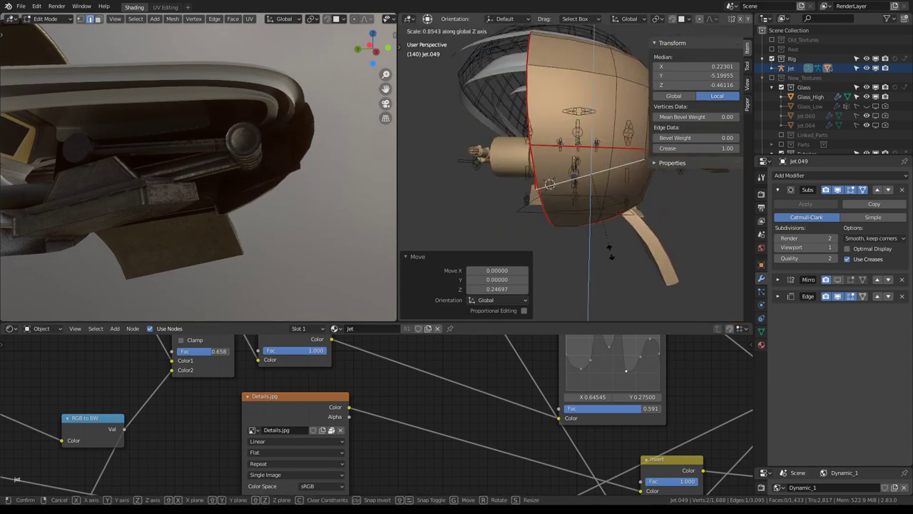
type("0")
key("Return")
middle_click_drag(602, 238, 578, 183)
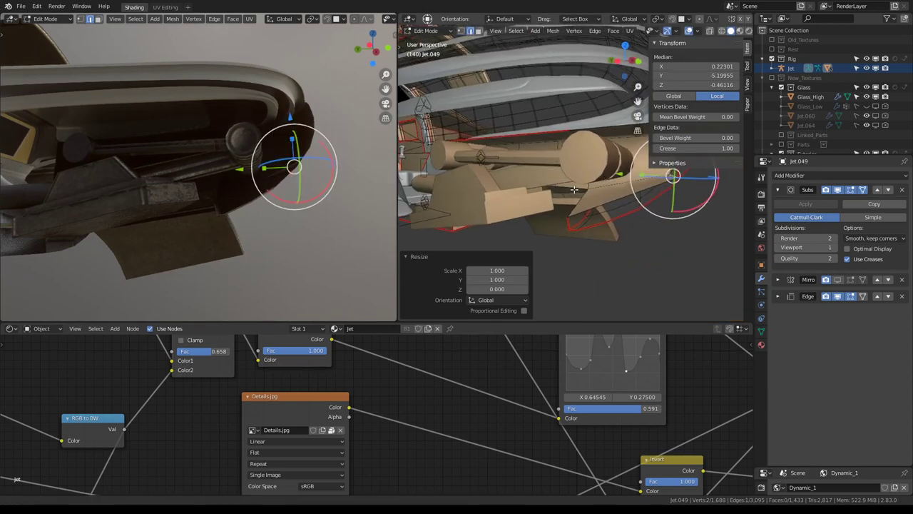
left_click_drag(552, 184, 554, 181)
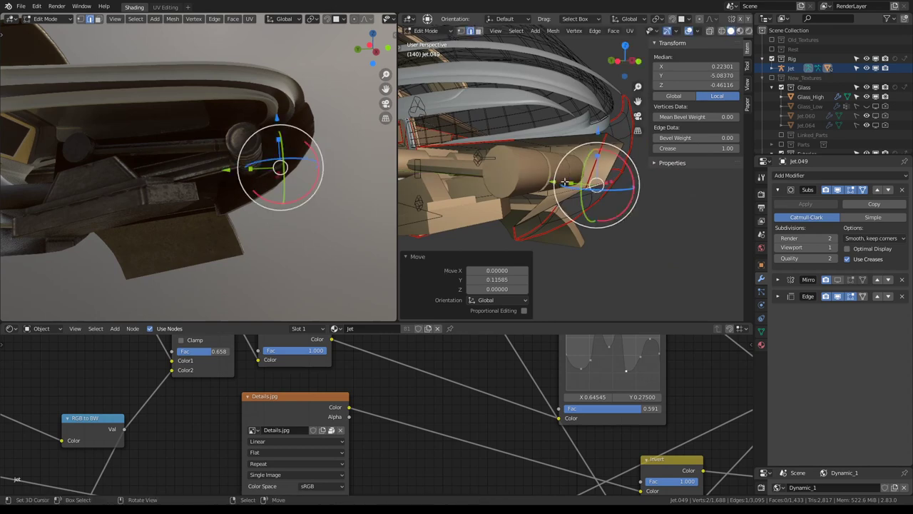
mouse_move(554, 182)
middle_mouse_down()
mouse_move(600, 163)
mouse_move(540, 147)
middle_mouse_up()
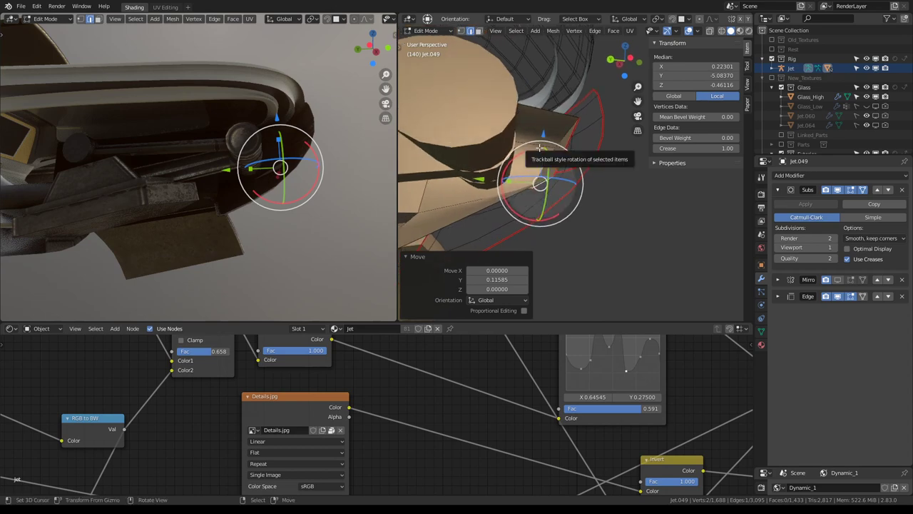
In the left side view, reposition two single hull vertices, then return to Object Mode.
middle_click_drag(540, 147, 505, 54, "alt")
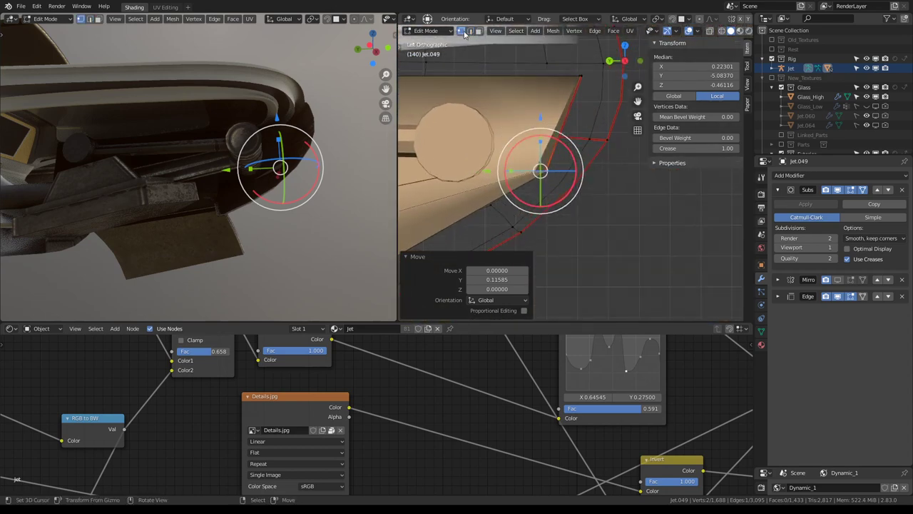
left_click(544, 171)
key("g")
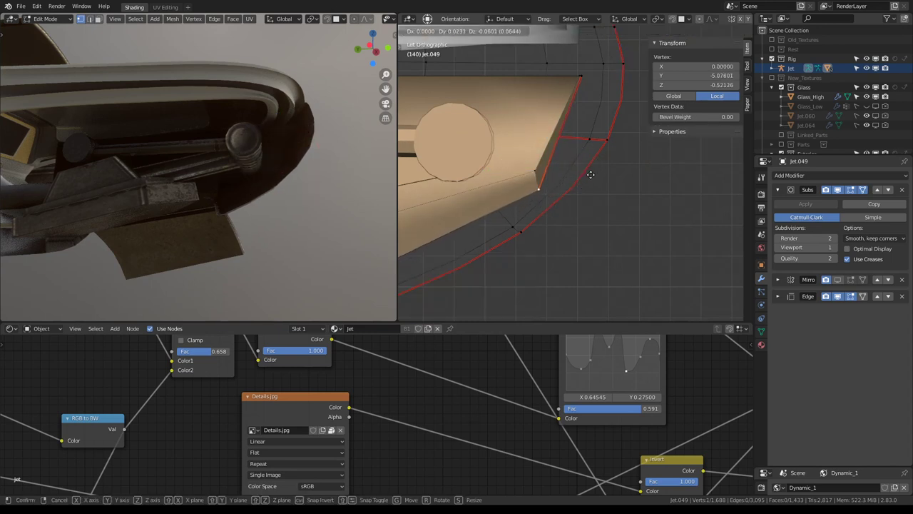
left_click(590, 174)
left_click_drag(540, 188, 580, 76)
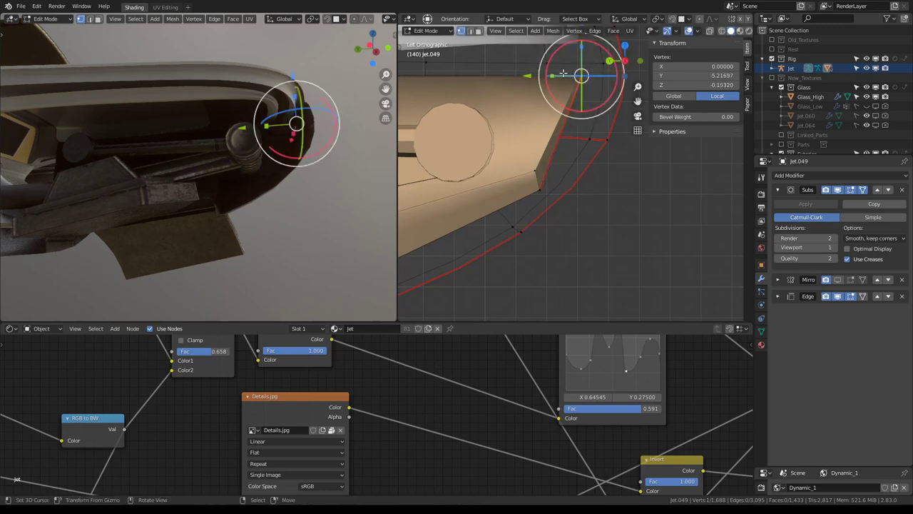
left_click(548, 73)
mouse_move(214, 143)
middle_mouse_down()
mouse_move(176, 88)
mouse_move(234, 128)
middle_mouse_up()
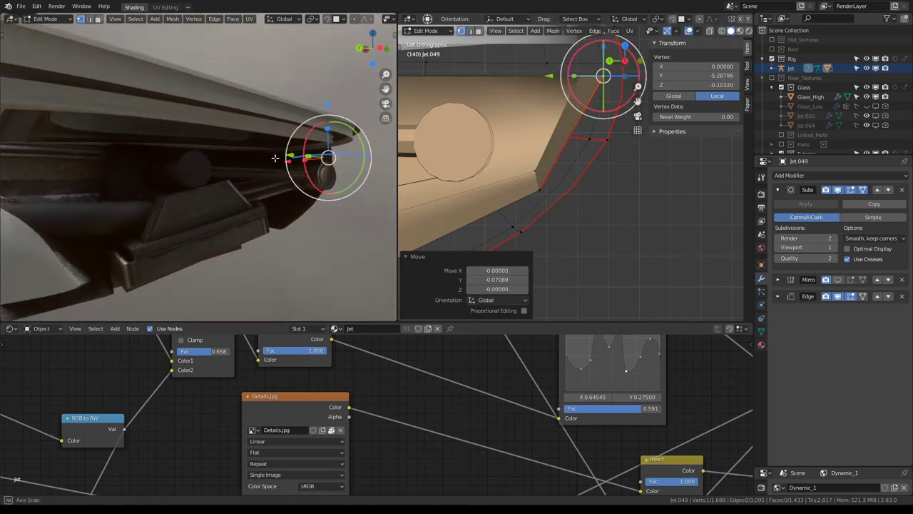
key("Tab")
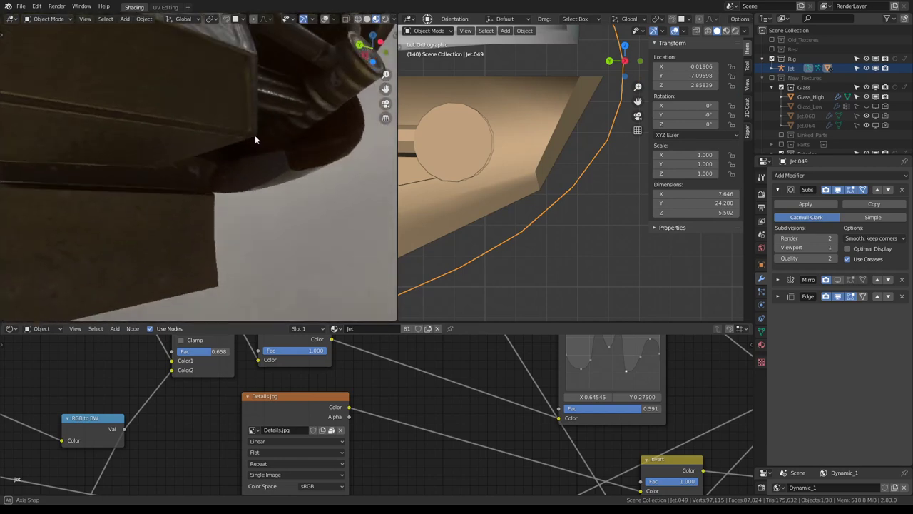
Show the Mirror modifier in the viewport and move it above Subdivision in the stack.
mouse_move(234, 130)
middle_mouse_down()
mouse_move(199, 155)
mouse_move(184, 197)
mouse_move(245, 241)
mouse_move(214, 189)
middle_mouse_up()
scroll(220, 154, "down", 5)
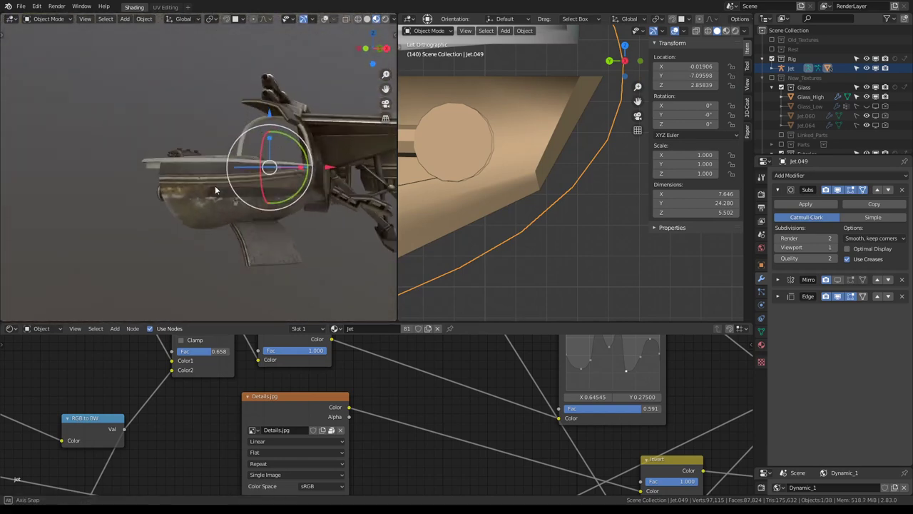
left_click(839, 279)
mouse_move(189, 114)
middle_mouse_down()
mouse_move(245, 144)
mouse_move(373, 174)
middle_mouse_up()
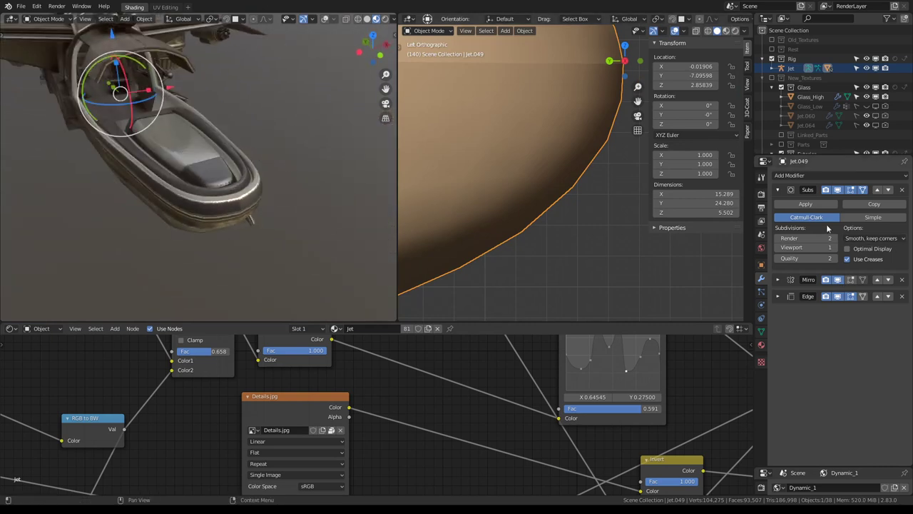
left_click(782, 190)
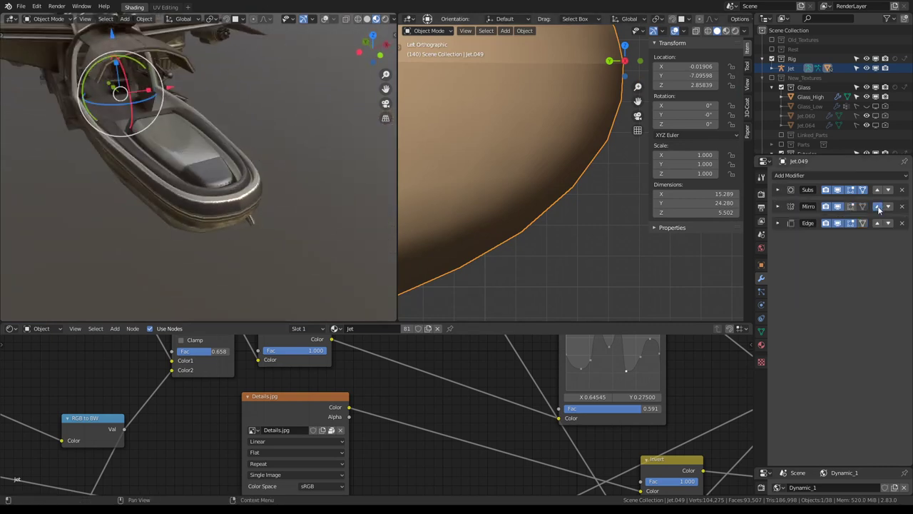
left_click(838, 190)
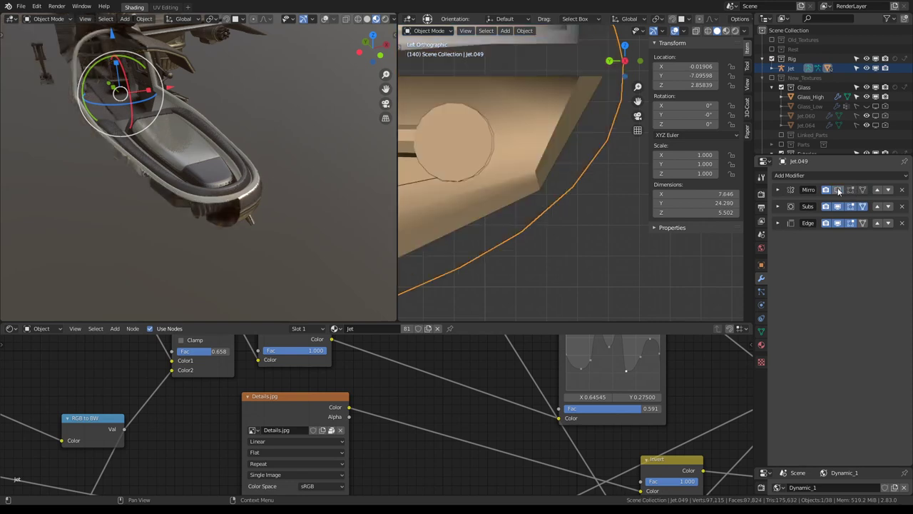
left_click(838, 189)
Keep Merge enabled on the Mirror modifier and turn on Clipping at the seam.
left_click(778, 190)
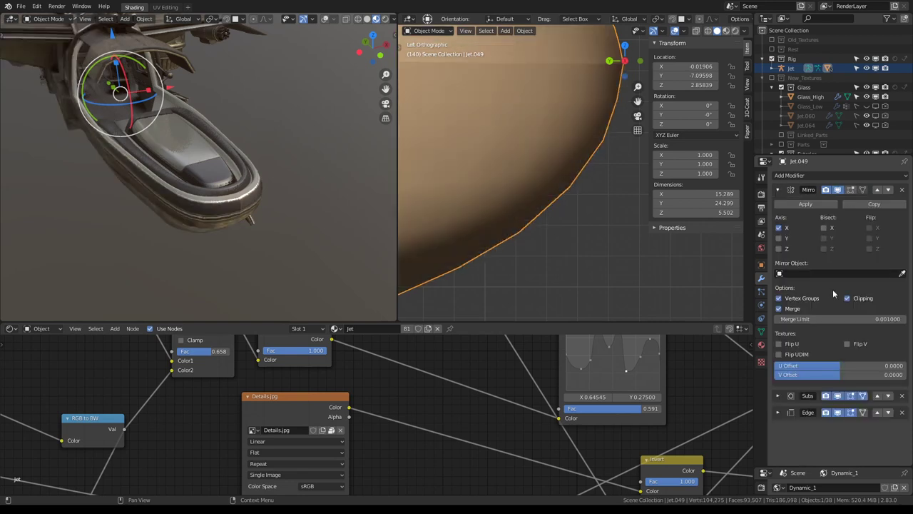
left_click(778, 309)
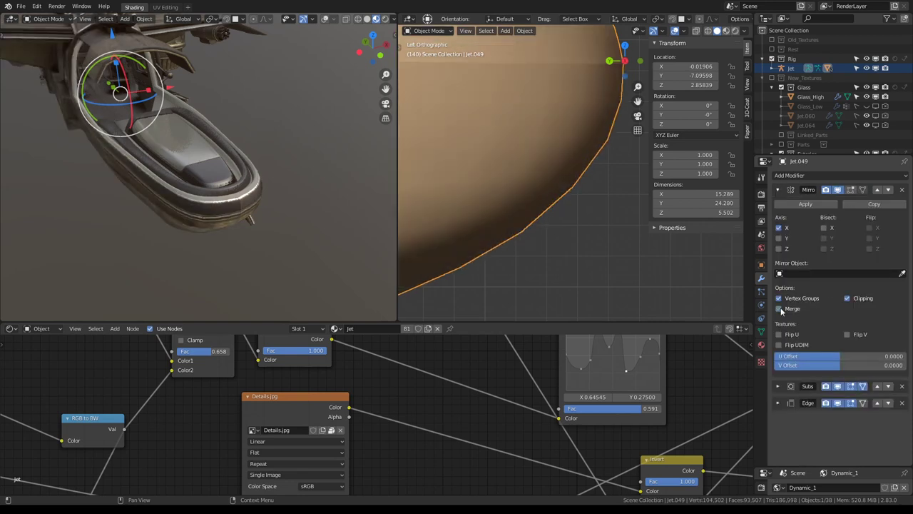
left_click(779, 309)
left_click(848, 298)
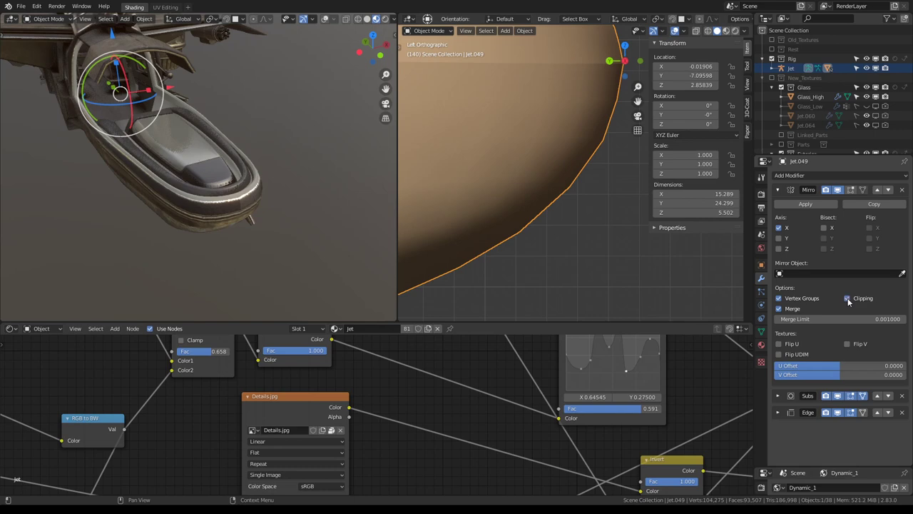
key("KP_1")
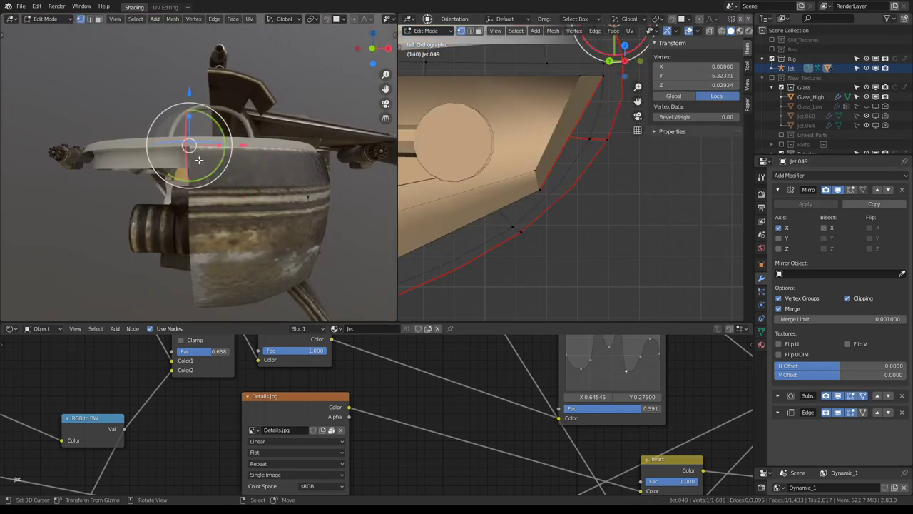
Take the rig out of Pose Mode and open the hull Jet.049 in Edit Mode.
left_click(212, 163)
scroll(513, 157, "down", 4)
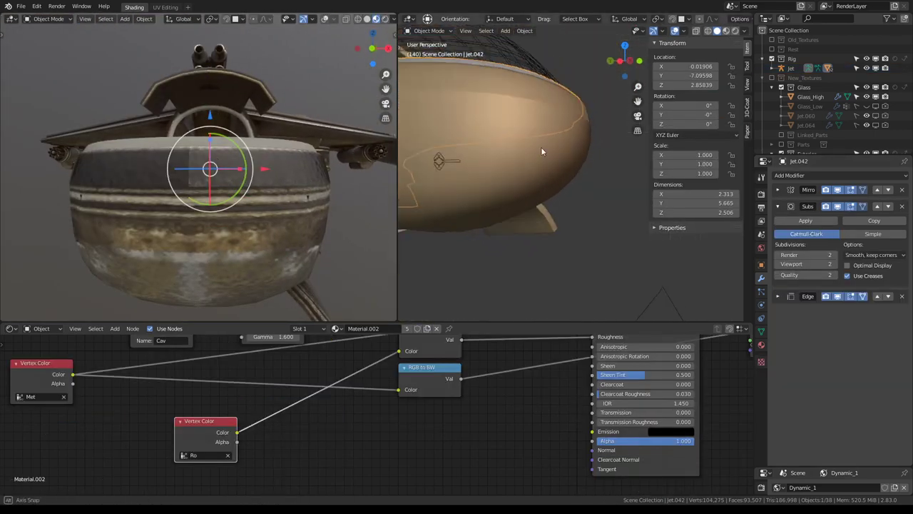
middle_click_drag(541, 147, 596, 207)
left_click(542, 107)
key("ctrl+Tab")
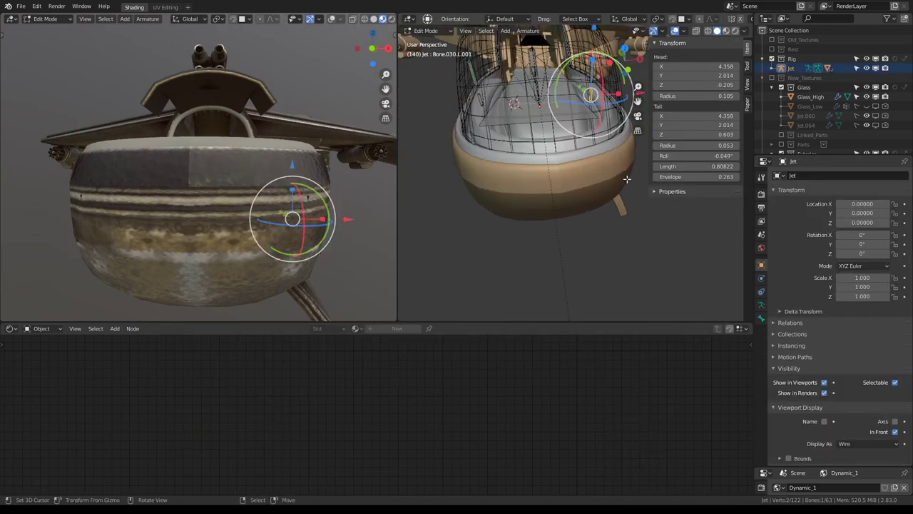
left_click(617, 178)
key("Tab")
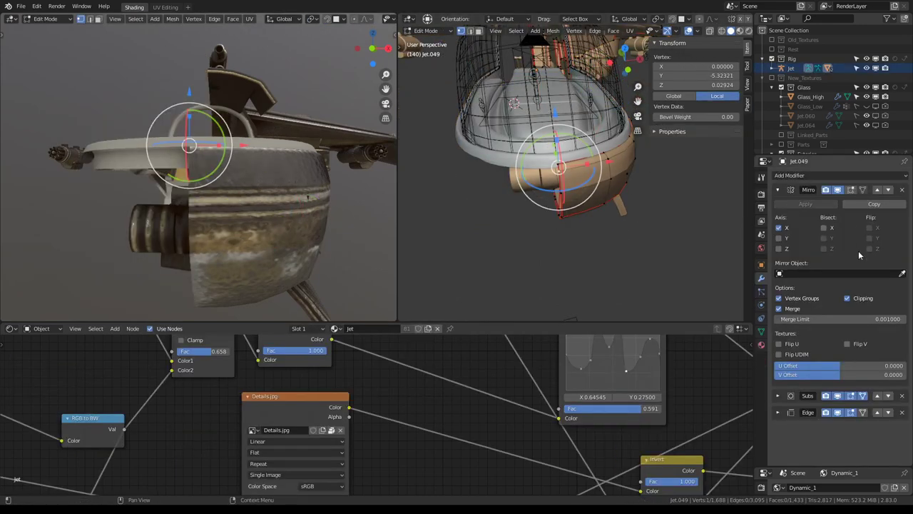
Display the mirrored half in Edit Mode, move a front vertex, and select a horizontal edge loop.
left_click(853, 189)
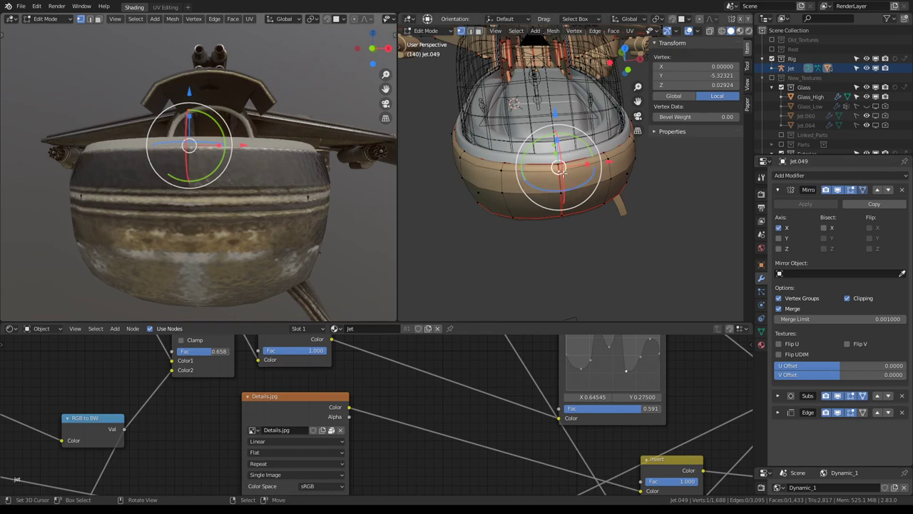
scroll(607, 167, "up", 2)
middle_click_drag(605, 149, 575, 124)
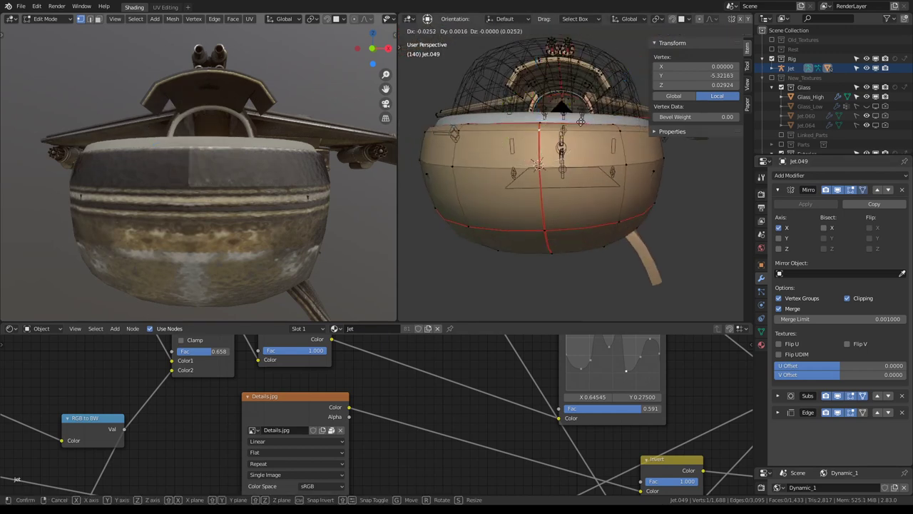
key("g")
left_click(470, 30)
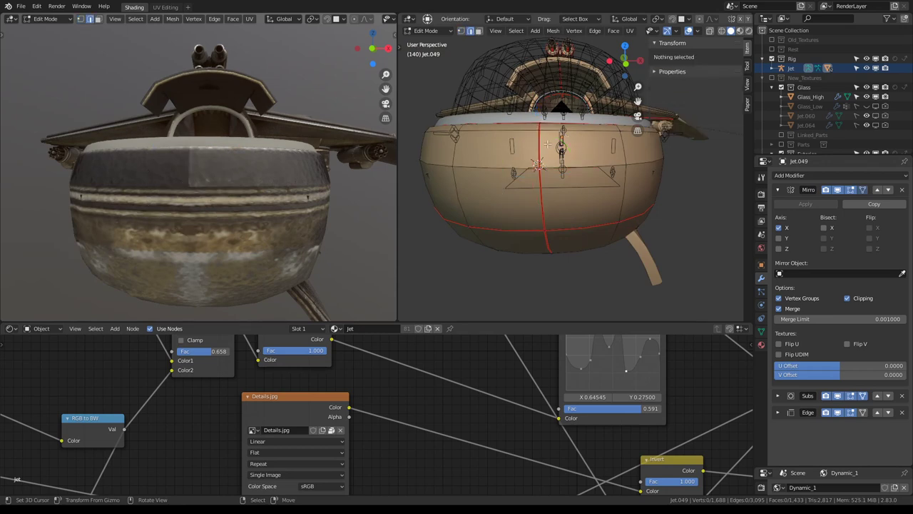
scroll(569, 181, "down", 3)
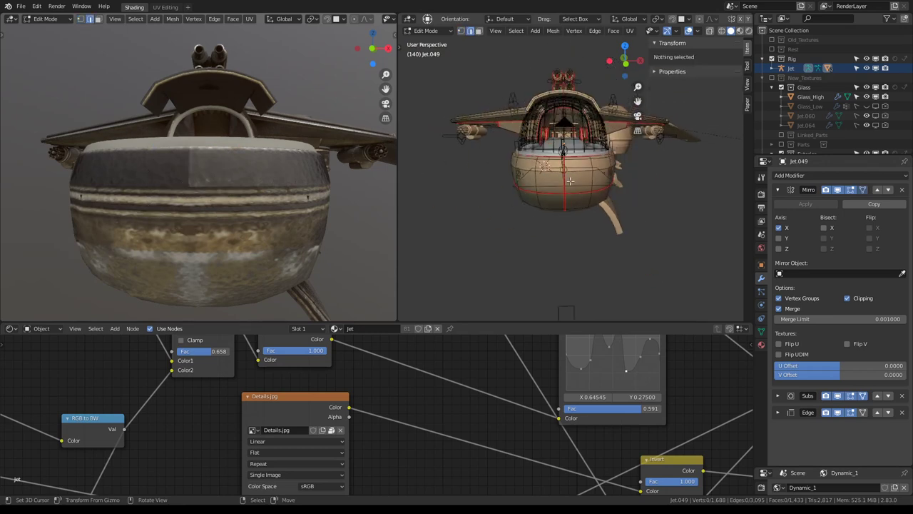
scroll(568, 181, "up", 4)
left_click(521, 142, "alt")
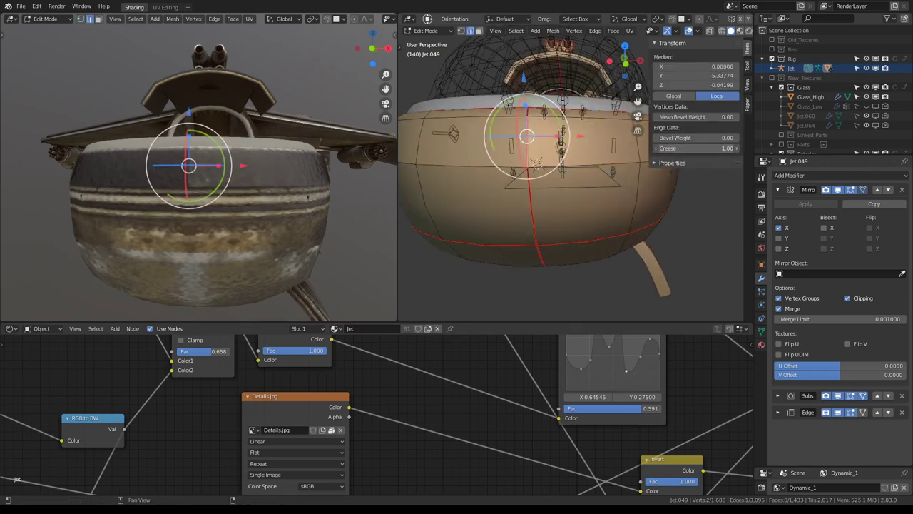
Return to Object Mode, then select the cockpit shell Jet.042 and an edge on its rim.
middle_click_drag(613, 179, 587, 204)
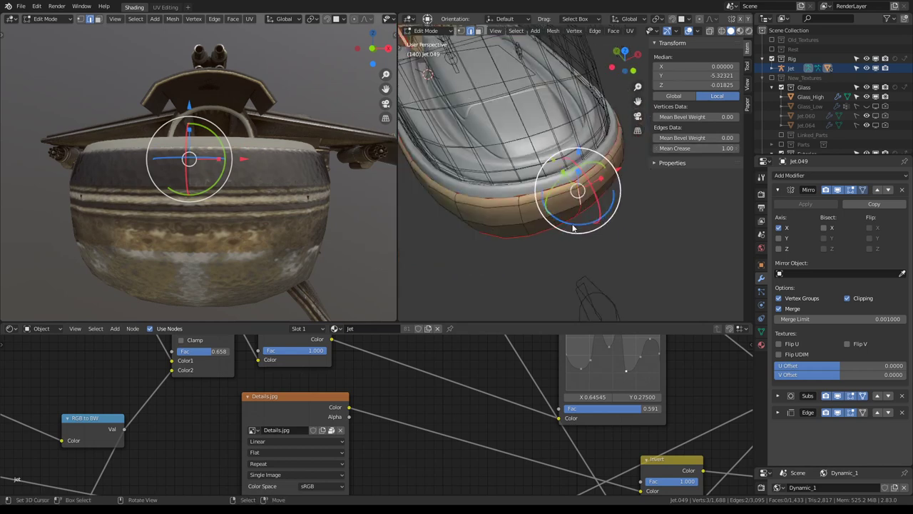
mouse_move(581, 212)
middle_mouse_down()
mouse_move(533, 114)
mouse_move(615, 175)
mouse_move(604, 239)
mouse_move(600, 190)
mouse_move(579, 153)
mouse_move(759, 144)
middle_mouse_up()
key("Tab")
key("Tab")
left_click(577, 153)
left_click(565, 146)
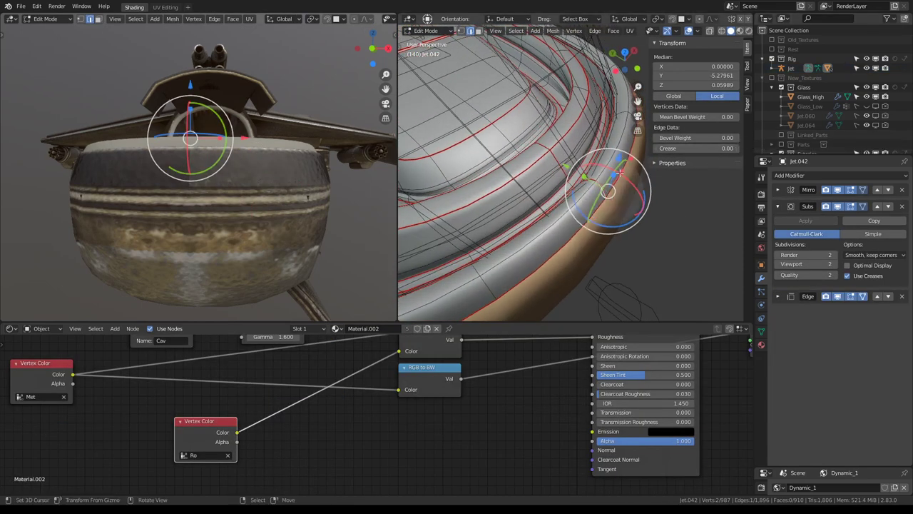
middle_click_drag(620, 171, 621, 205)
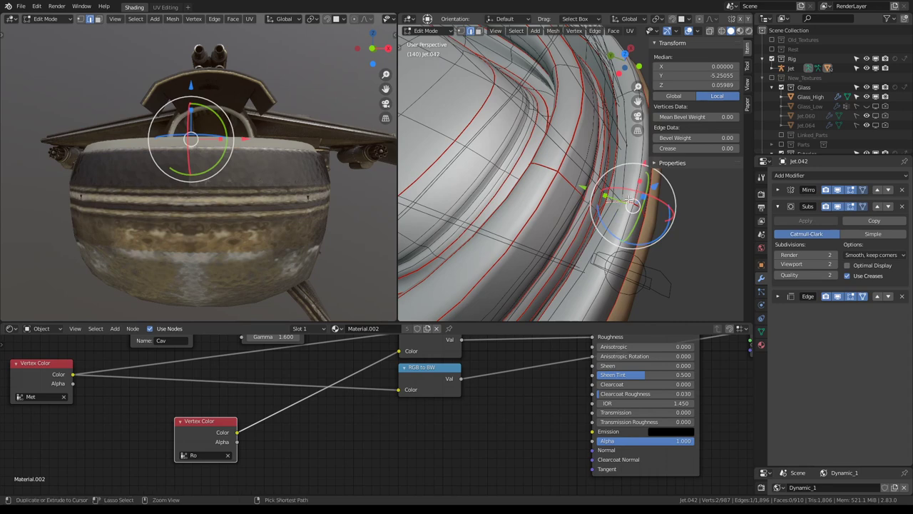
Leave the cockpit shell's Edit Mode and put the Jet armature into Pose Mode.
scroll(615, 223, "down", 5)
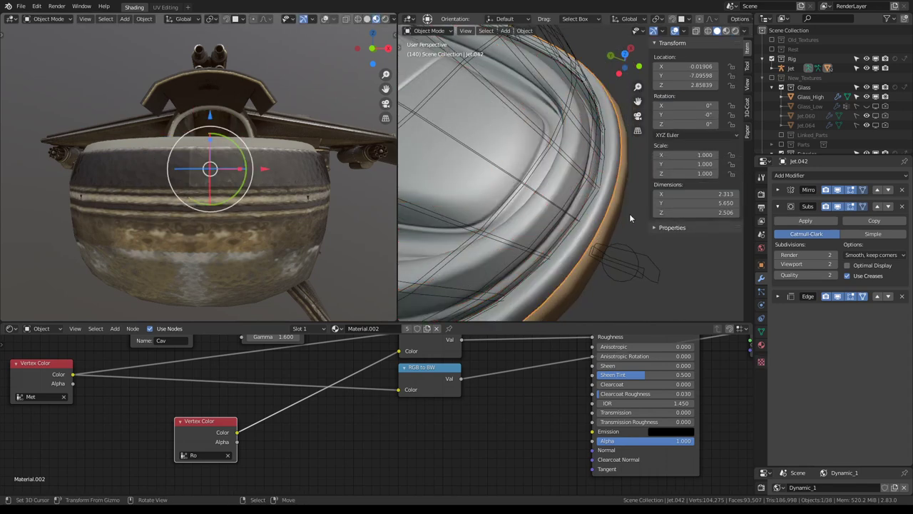
key("Tab")
left_click(581, 171)
key("Tab")
key("ctrl+Tab")
scroll(218, 141, "down", 3)
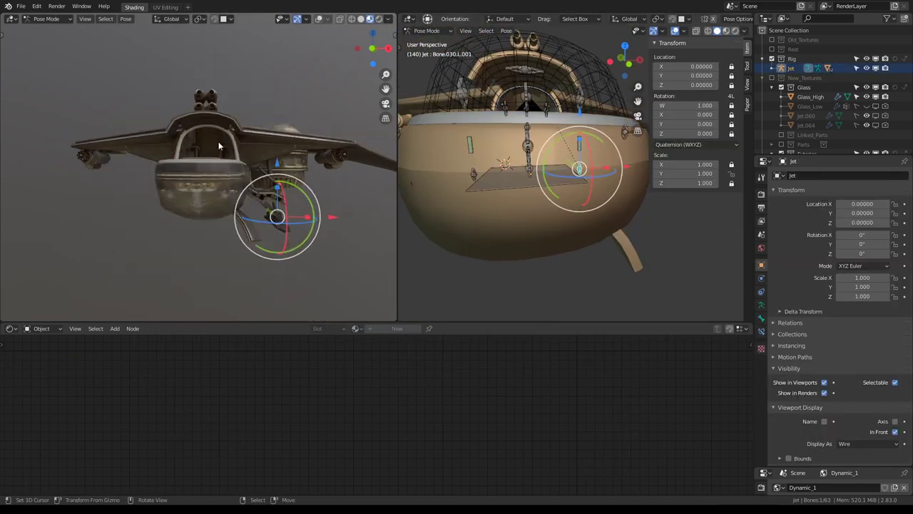
mouse_move(218, 141)
middle_mouse_down()
mouse_move(322, 175)
mouse_move(263, 195)
mouse_move(297, 253)
mouse_move(295, 172)
mouse_move(153, 175)
mouse_move(218, 171)
mouse_move(203, 137)
mouse_move(197, 170)
mouse_move(116, 172)
mouse_move(257, 138)
mouse_move(442, 151)
middle_mouse_up()
scroll(229, 176, "up", 3)
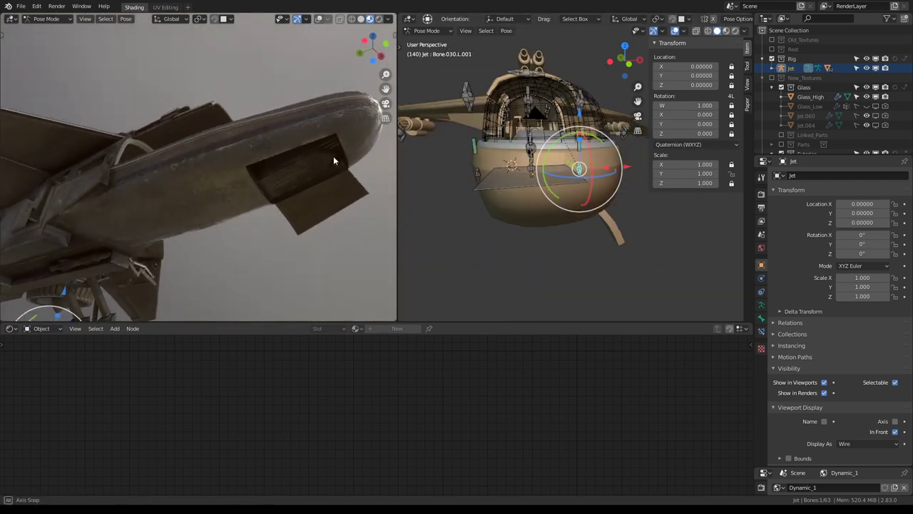
Select the landing flaps.004 object and orbit around it to a side view.
middle_click_drag(333, 155, 252, 169)
left_click(207, 181)
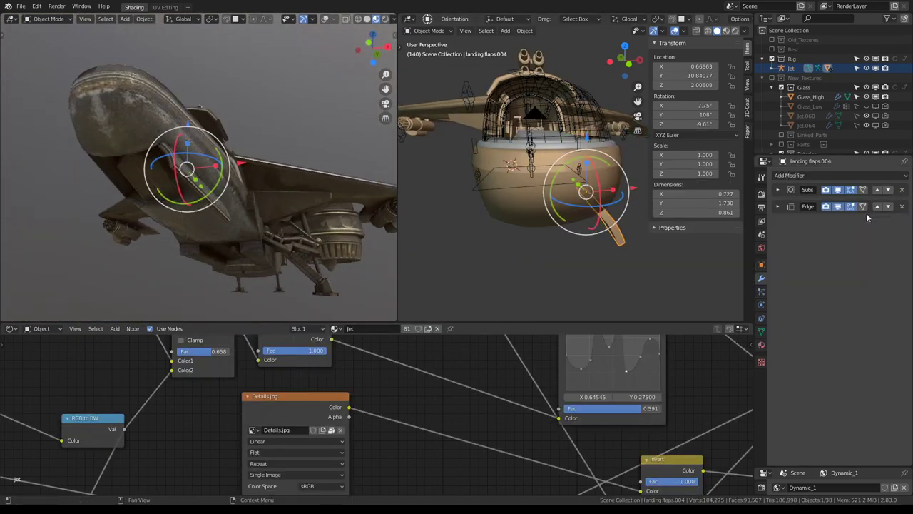
middle_click_drag(292, 224, 300, 214)
scroll(571, 236, "up", 3)
mouse_move(571, 235)
middle_mouse_down()
mouse_move(593, 268)
mouse_move(570, 235)
middle_mouse_up()
scroll(570, 236, "down", 4)
middle_click_drag(235, 185, 308, 191)
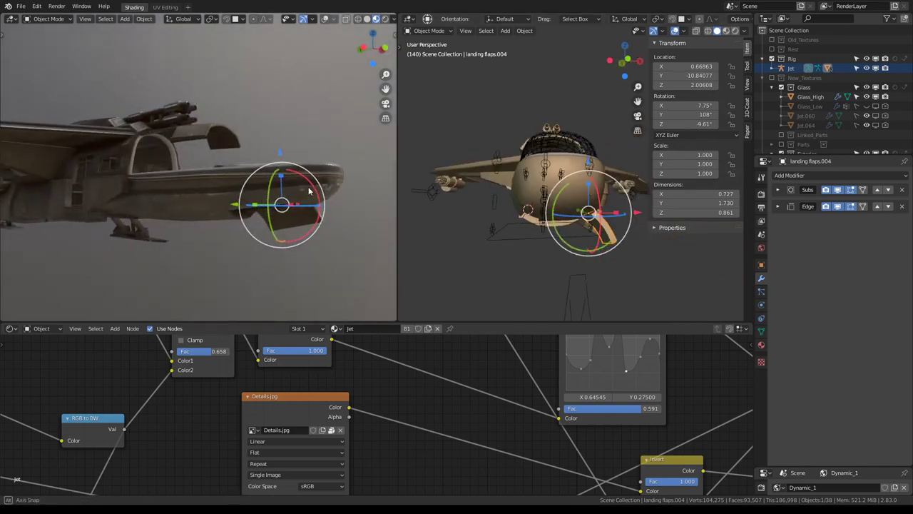
Reactivate the Jet rig in Pose Mode and scale Bone.020.R by 0.47.
left_click(791, 68)
key("ctrl+Tab")
scroll(589, 210, "up", 2)
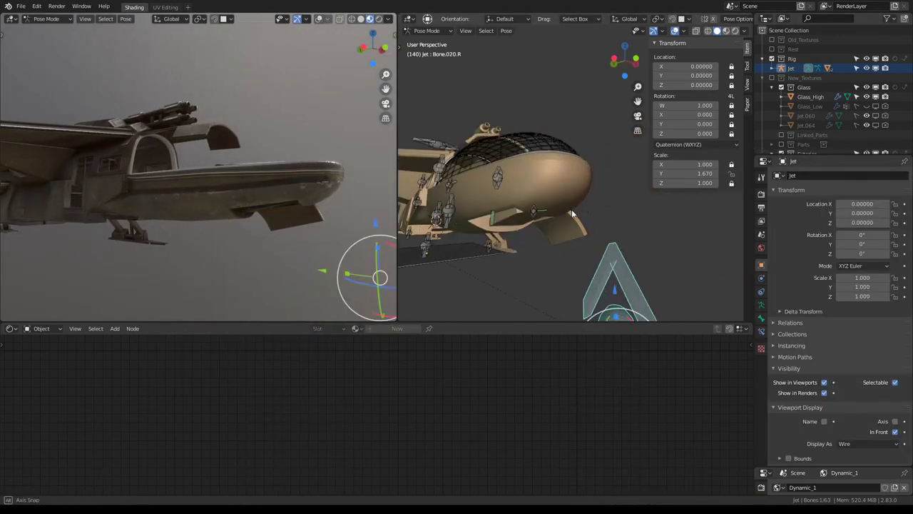
middle_click_drag(556, 214, 589, 210)
key("s")
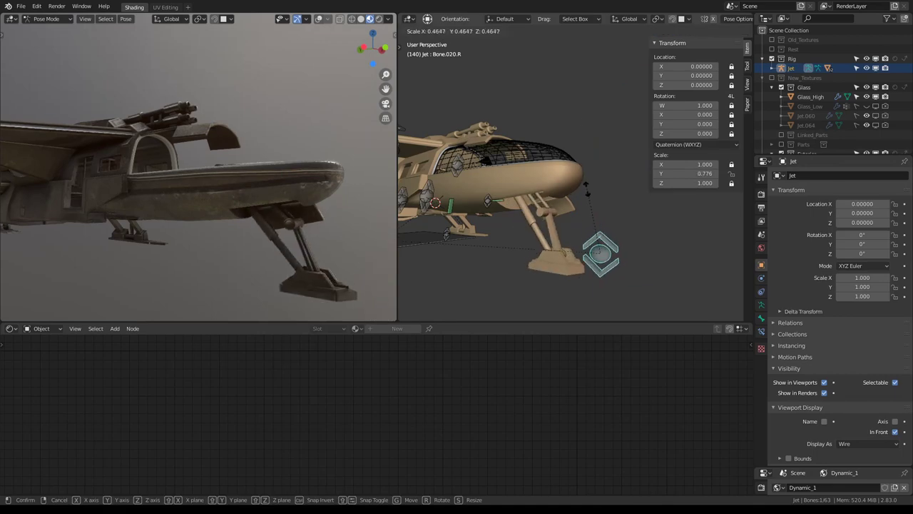
mouse_move(295, 135)
middle_mouse_down()
mouse_move(182, 180)
mouse_move(185, 141)
mouse_move(182, 179)
middle_mouse_up()
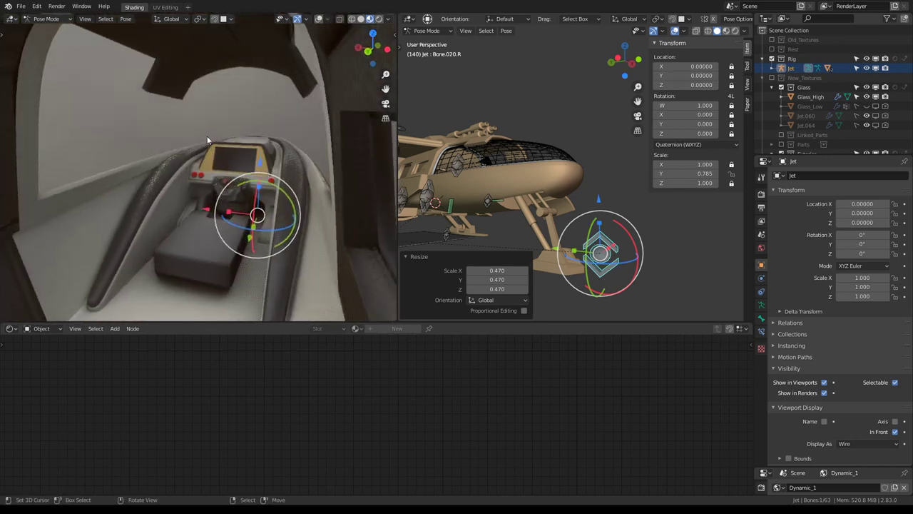
Hide the Glass and Exterior High collections and expand Interior High in the Outliner.
left_click(771, 87)
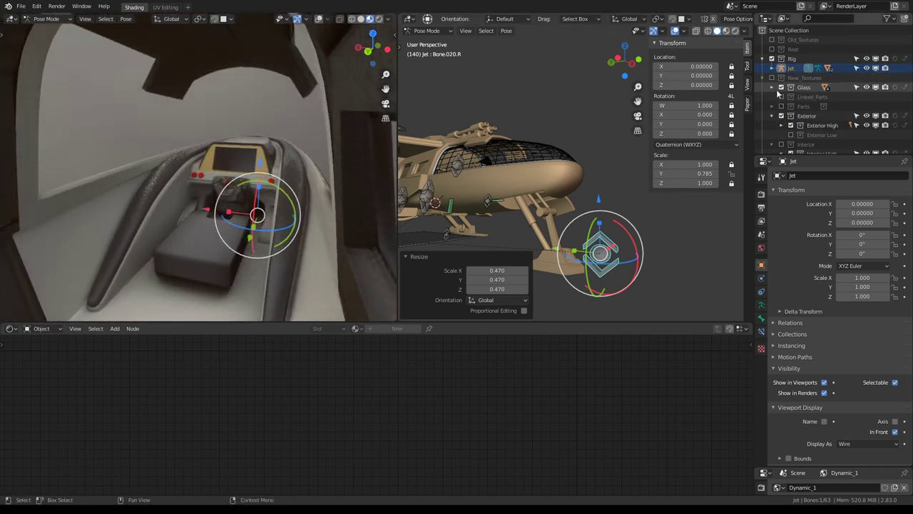
left_click(781, 87)
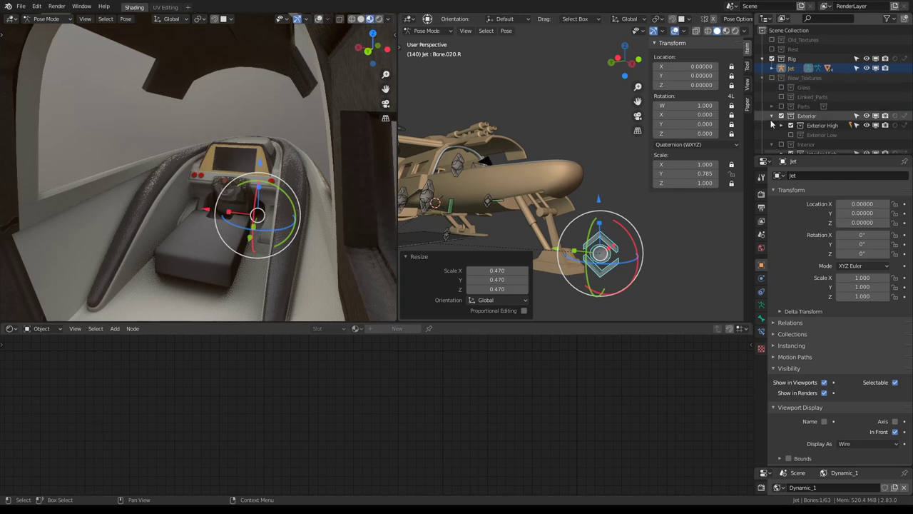
left_click(772, 116)
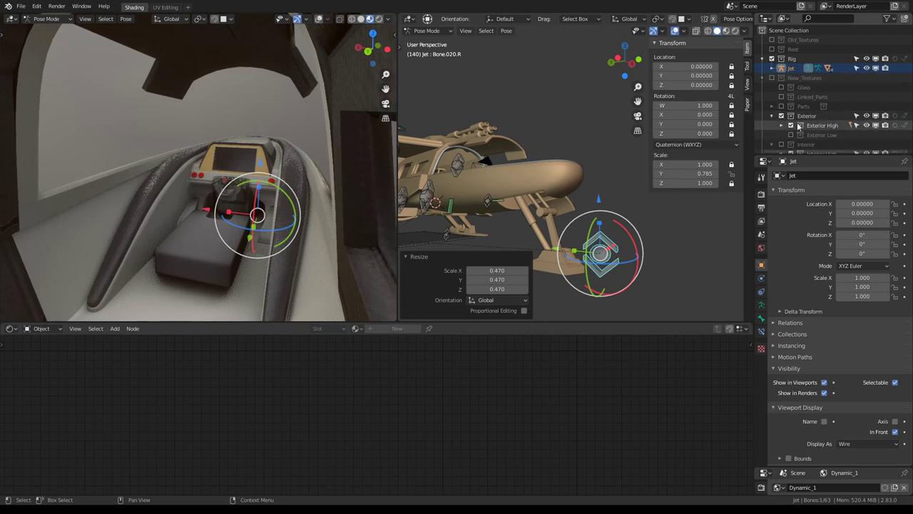
left_click(791, 125)
scroll(791, 124, "down", 4)
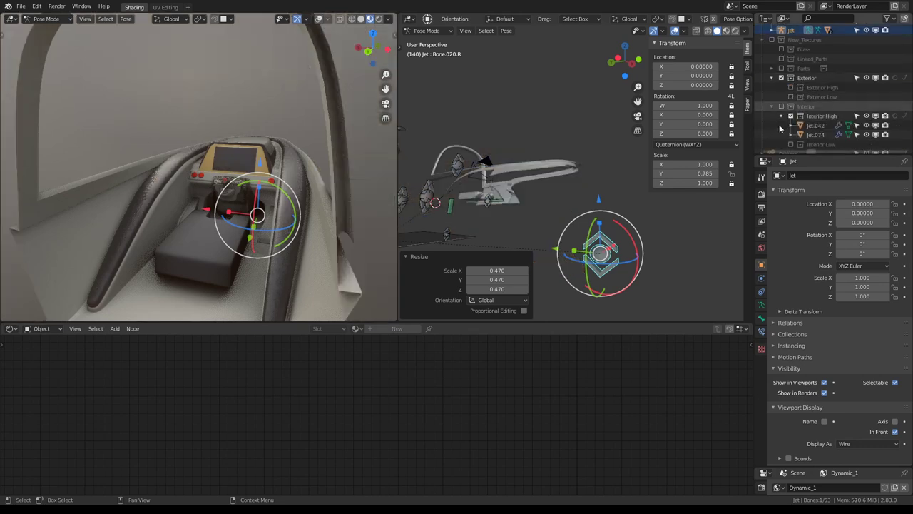
left_click(782, 77)
scroll(248, 102, "down", 3)
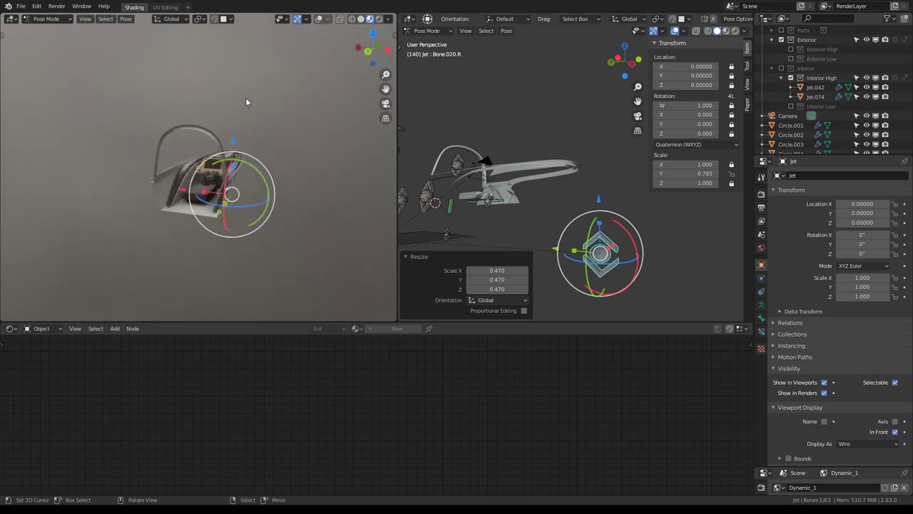
Bring the dashboard into close view and switch back to Object Mode.
mouse_move(249, 102)
middle_mouse_down()
mouse_move(214, 142)
mouse_move(301, 150)
middle_mouse_up()
scroll(214, 143, "up", 4)
scroll(301, 150, "up", 3)
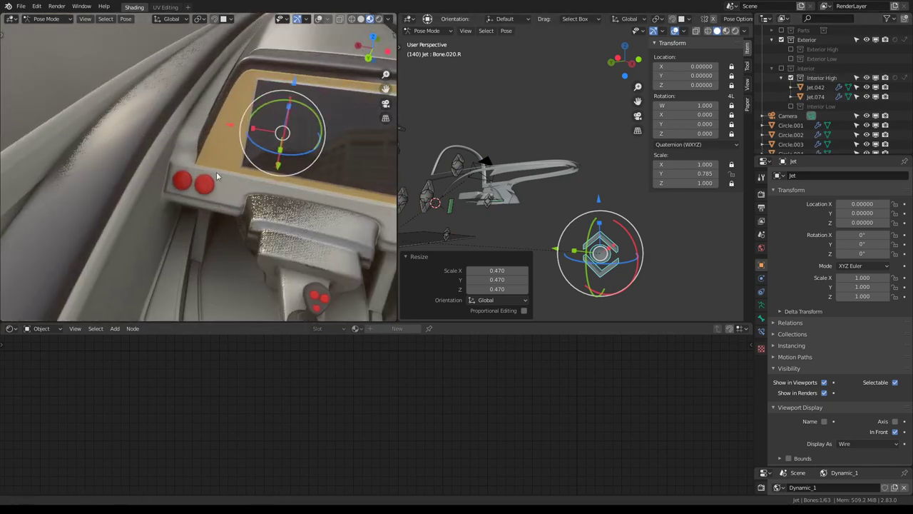
mouse_move(216, 171)
middle_mouse_down()
mouse_move(167, 111)
mouse_move(209, 127)
middle_mouse_up()
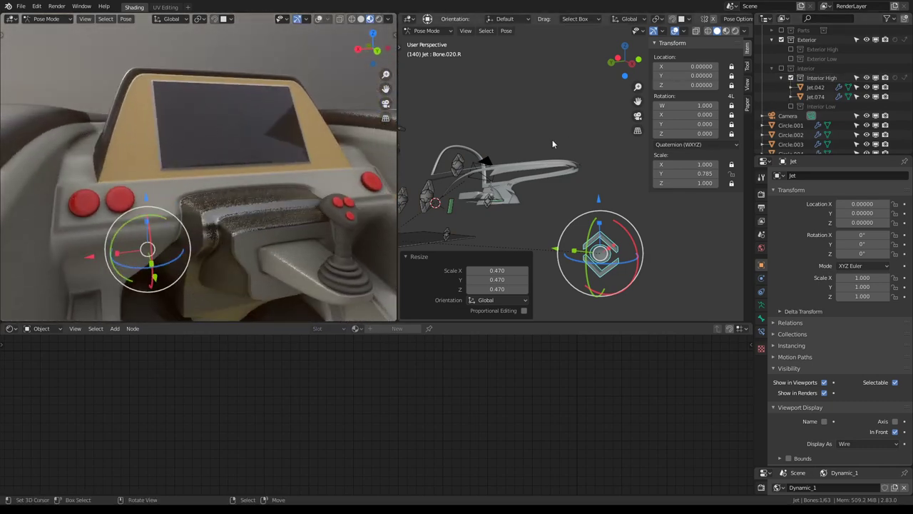
middle_click_drag(552, 140, 520, 78)
left_click(427, 30)
left_click(431, 41)
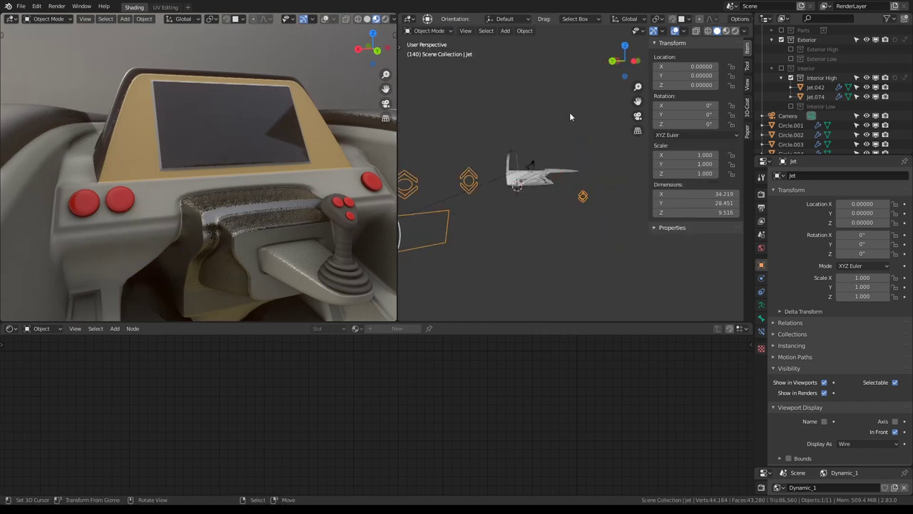
Select the dashboard mesh Jet.042 from an angled cockpit view.
scroll(243, 126, "down", 3)
mouse_move(243, 126)
middle_mouse_down()
mouse_move(173, 138)
mouse_move(245, 128)
mouse_move(157, 165)
mouse_move(256, 160)
mouse_move(243, 148)
mouse_move(236, 185)
mouse_move(183, 201)
mouse_move(209, 145)
middle_mouse_up()
scroll(284, 166, "up", 3)
left_click(228, 214)
scroll(514, 178, "up", 5)
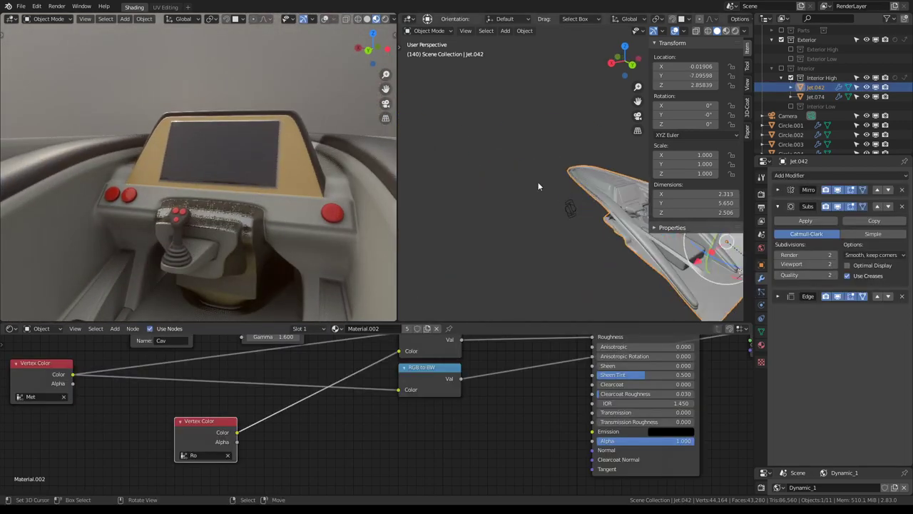
Set the viewport shading colour to Material to preview the dashboard's colours.
mouse_move(514, 178)
middle_mouse_down()
mouse_move(543, 147)
mouse_move(735, 26)
middle_mouse_up()
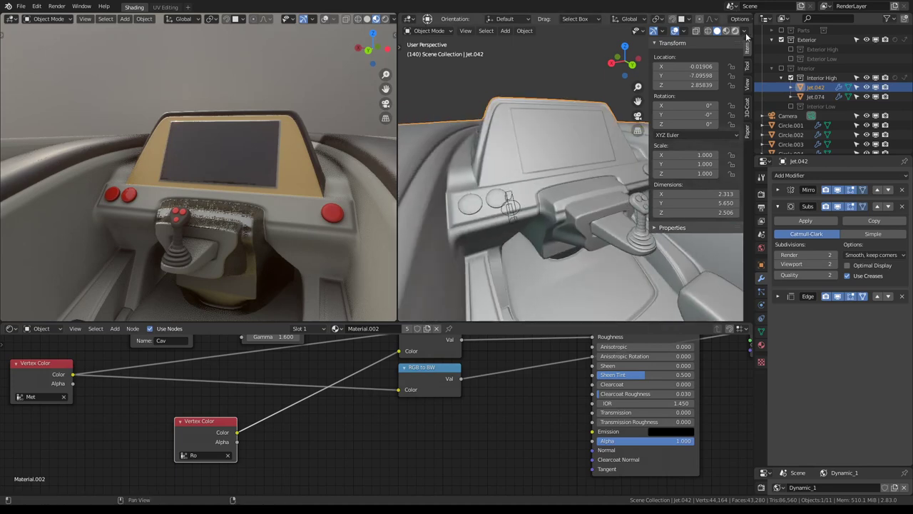
left_click(745, 33)
left_click(706, 141)
mouse_move(705, 147)
middle_mouse_down()
mouse_move(539, 170)
mouse_move(568, 186)
middle_mouse_up()
Enter Edit Mode in face select, then select and frame the seam-bounded button panel.
key("Tab")
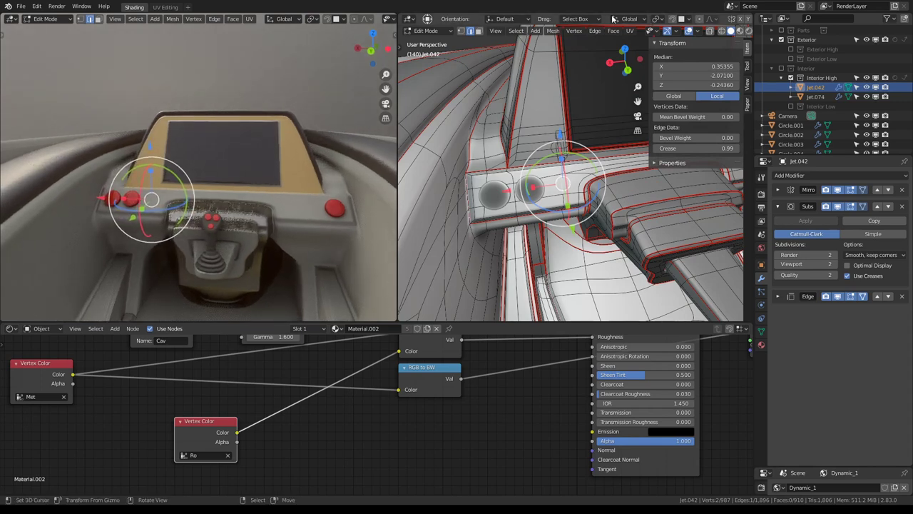
left_click(478, 33)
key("l")
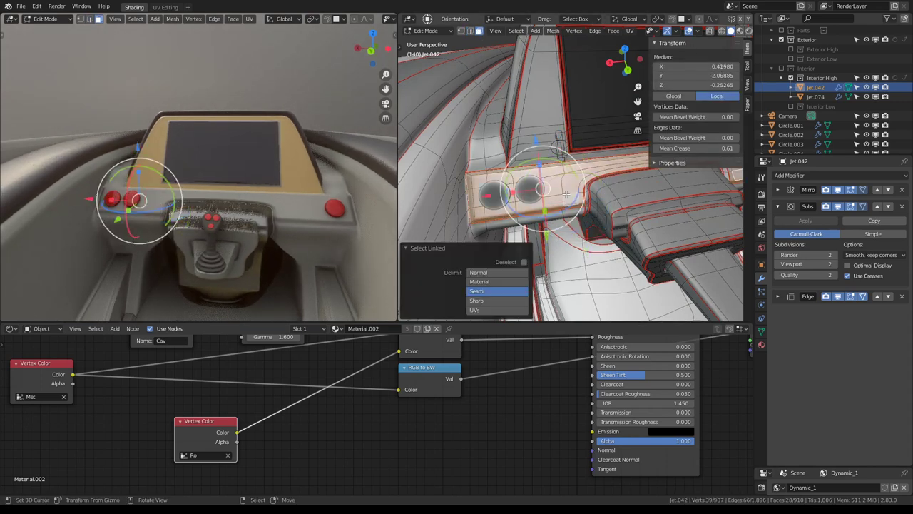
middle_click_drag(544, 187, 598, 200)
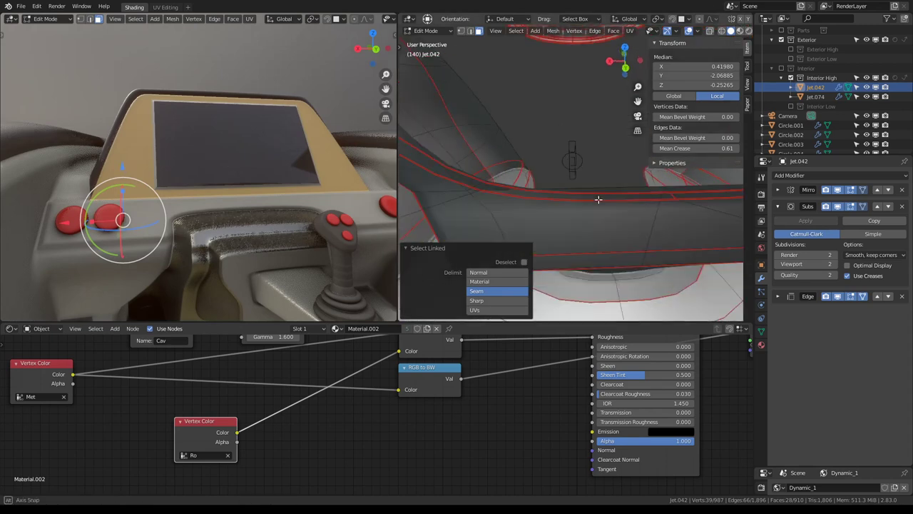
key("KP_Decimal")
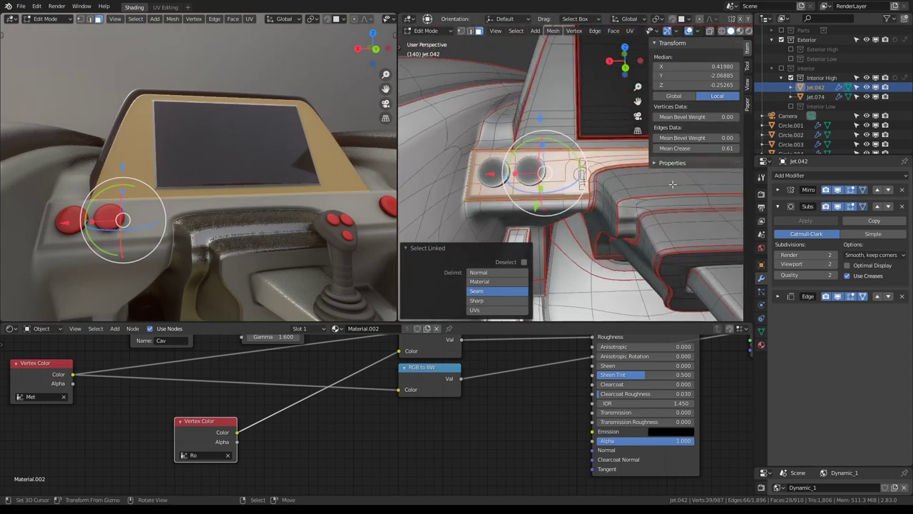
middle_click_drag(672, 184, 639, 187)
Show the active tool settings and widen the right viewport.
left_click(746, 67)
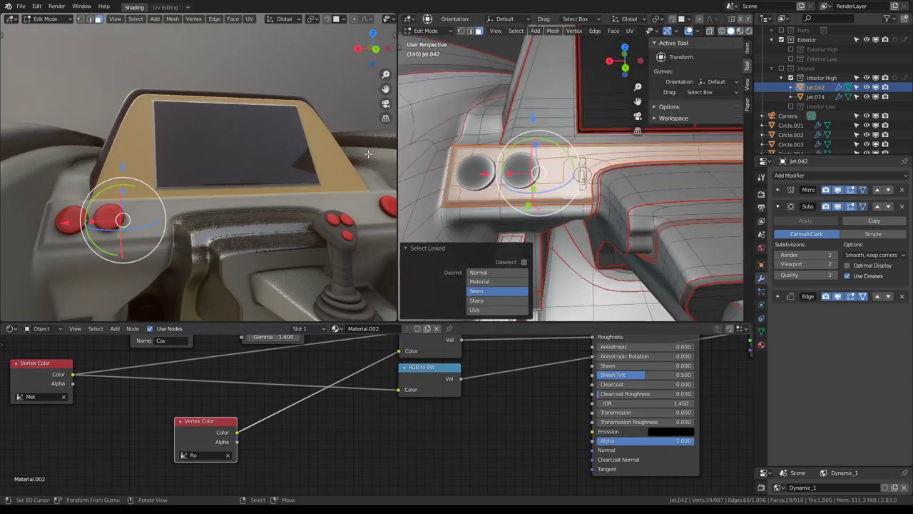
left_click_drag(400, 153, 222, 153)
mouse_move(242, 154)
middle_mouse_down()
mouse_move(537, 119)
mouse_move(518, 112)
mouse_move(520, 155)
mouse_move(489, 169)
mouse_move(475, 275)
mouse_move(482, 222)
mouse_move(474, 204)
middle_mouse_up()
Undo the panel selection and select the linked dash-top faces instead.
key("ctrl+z")
left_click(475, 275)
left_click(457, 194)
key("ctrl+l")
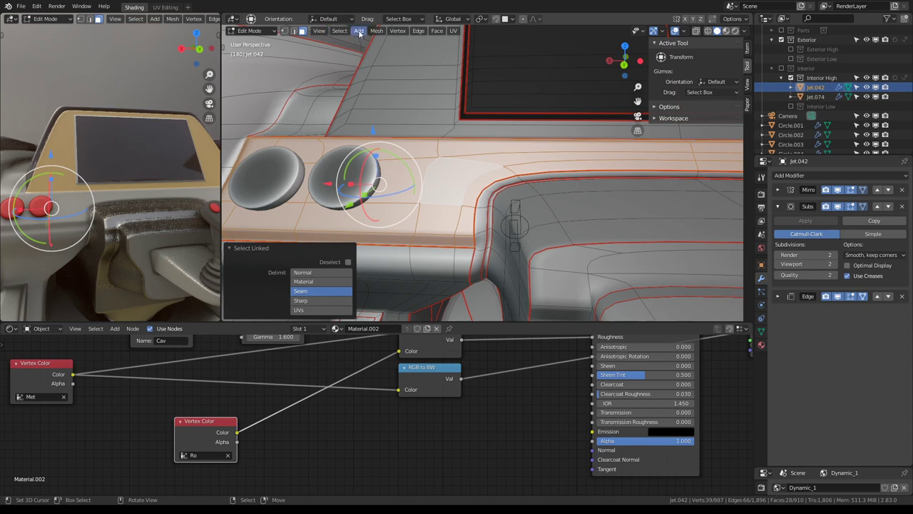
In edge select, give a four-edge path near the console corner a 1.00 crease.
left_click(293, 30)
left_click(482, 246)
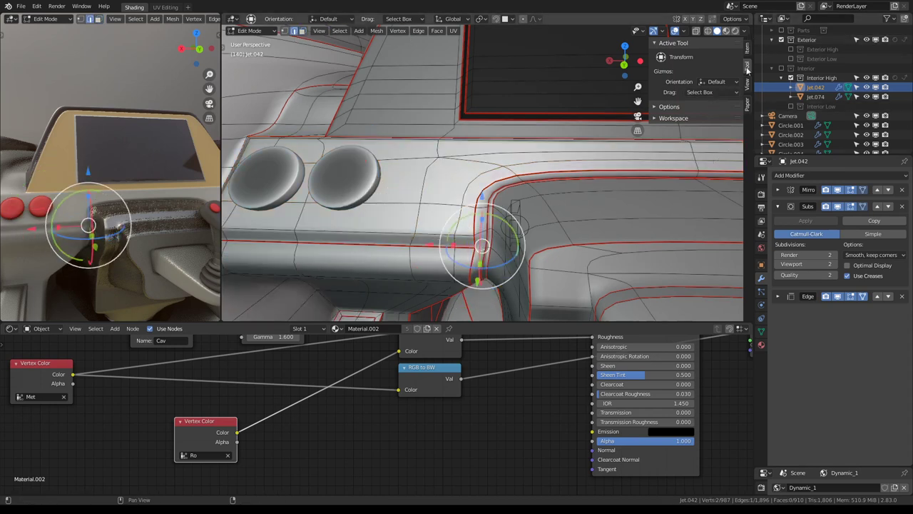
left_click(747, 49)
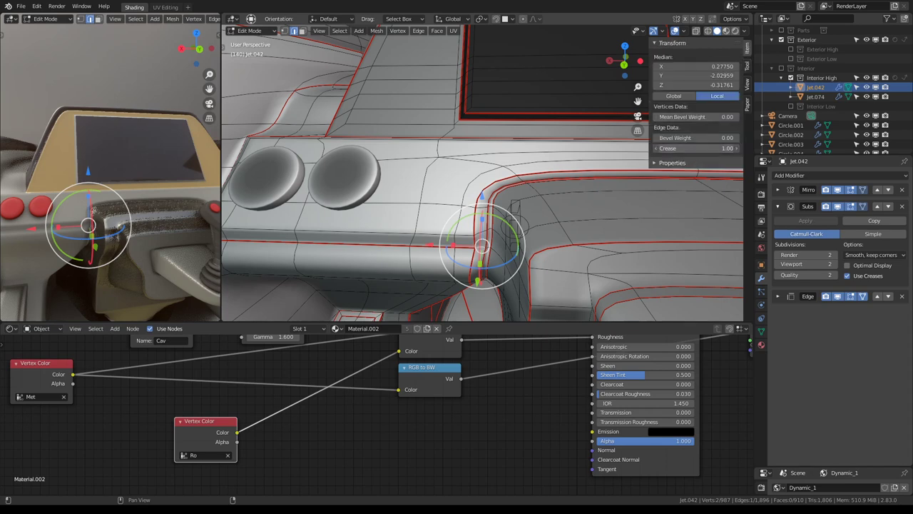
middle_click_drag(542, 214, 502, 201)
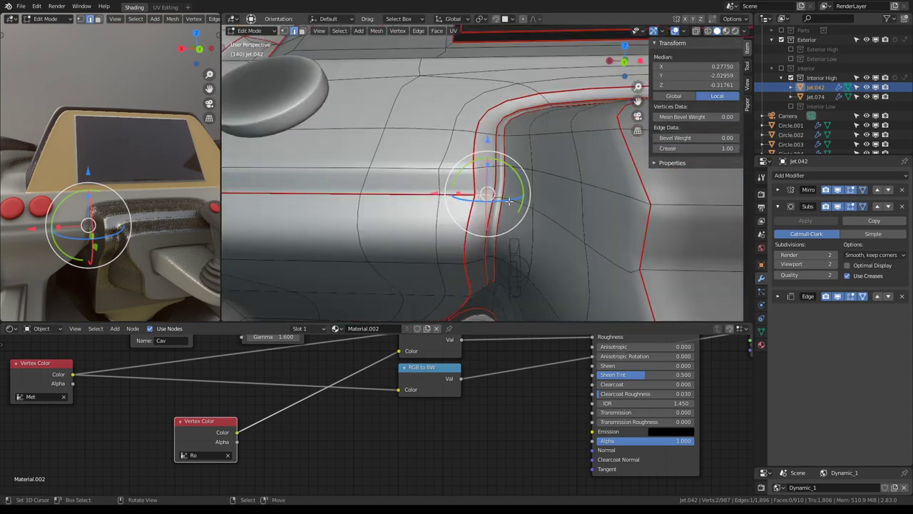
left_click(501, 200)
left_click(501, 198)
left_click(613, 257, "ctrl")
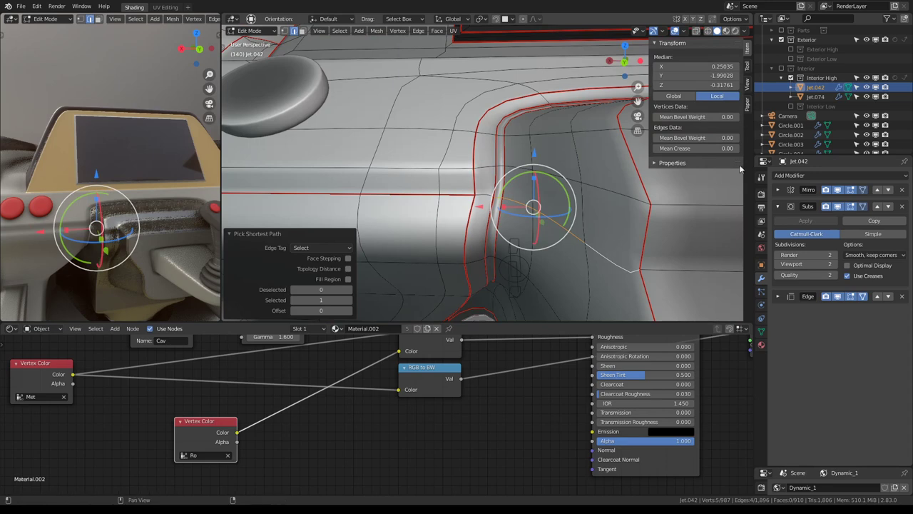
left_click_drag(728, 148, 742, 148)
Select a nine-edge shortest path along the console corner, then toggle out of Edit Mode.
mouse_move(585, 192)
middle_mouse_down()
mouse_move(612, 198)
mouse_move(595, 201)
middle_mouse_up()
left_click(583, 203)
left_click(620, 208, "ctrl")
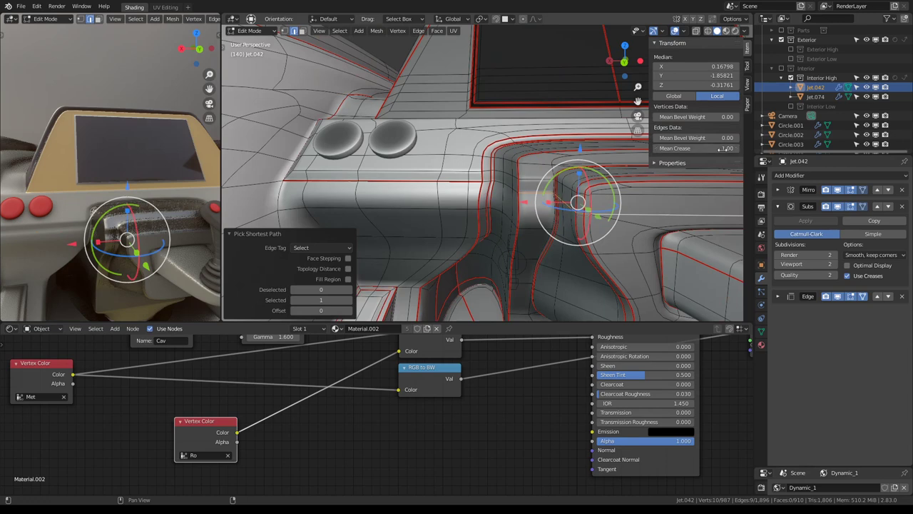
mouse_move(642, 185)
middle_mouse_down()
mouse_move(556, 185)
mouse_move(525, 172)
middle_mouse_up()
key("Tab")
key("Tab")
In face select, select the linked dashboard faces up to the seams and frame them.
left_click(491, 181)
right_click(523, 174)
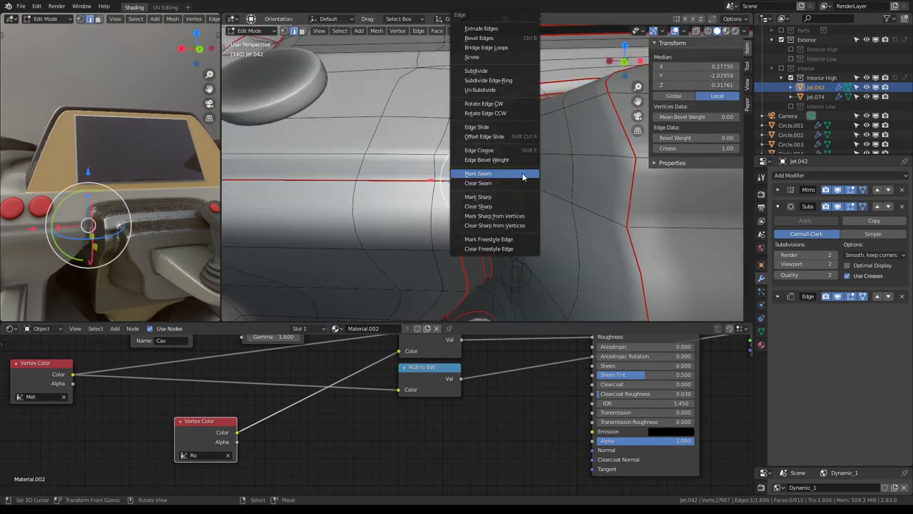
key("Escape")
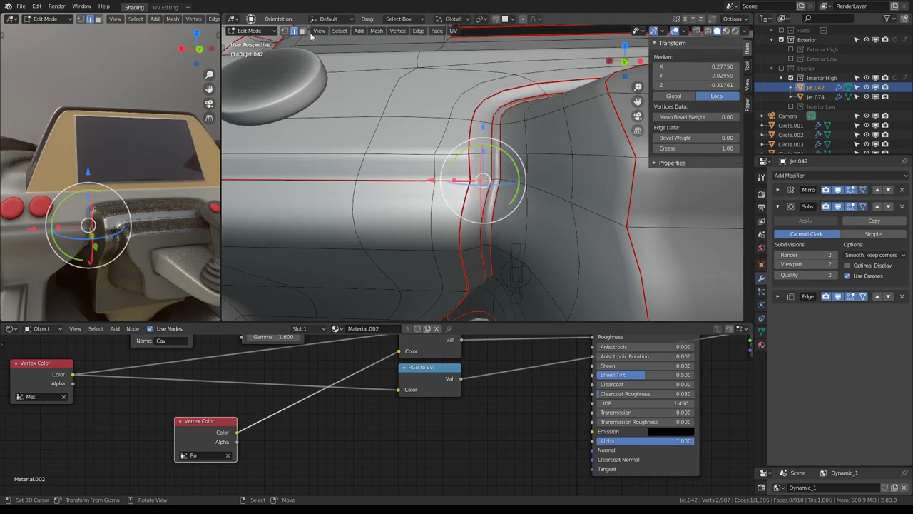
key("3")
left_click(444, 135)
key("ctrl+l")
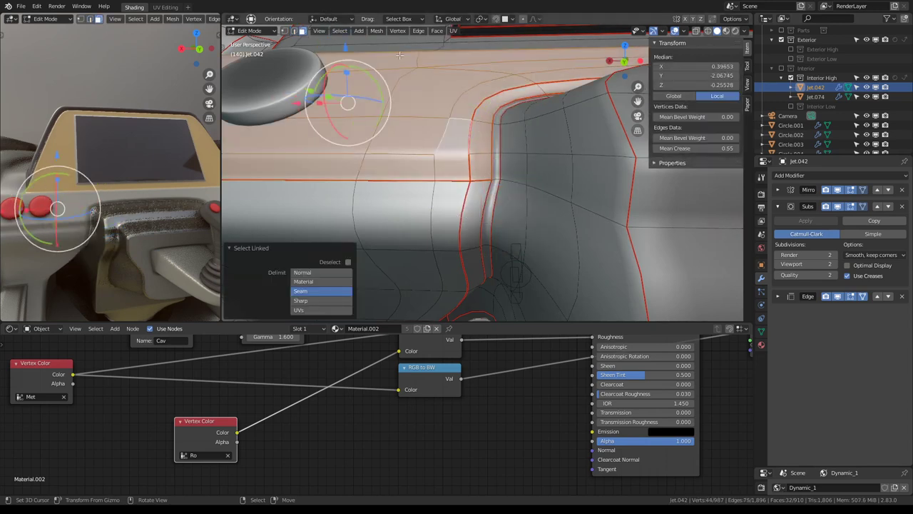
key("KP_Decimal")
Widen the left viewport and orbit both views for a close-up of the dashboard knobs.
mouse_move(128, 139)
middle_mouse_down()
mouse_move(47, 143)
mouse_move(178, 143)
middle_mouse_up()
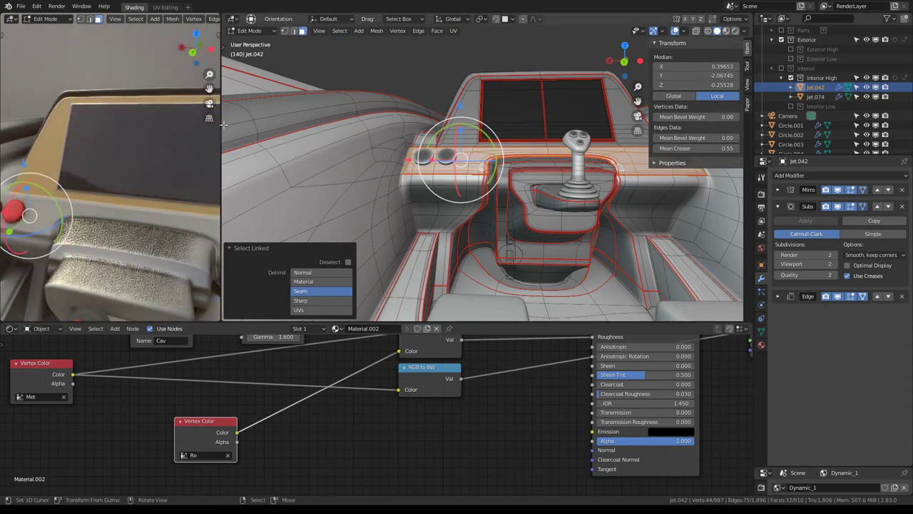
left_click_drag(221, 127, 350, 136)
scroll(214, 157, "down", 3)
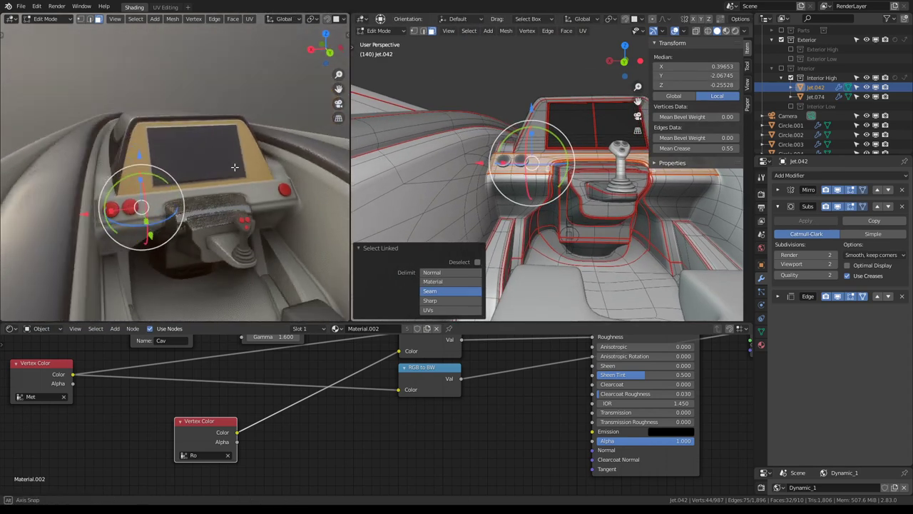
middle_click_drag(214, 157, 220, 168)
scroll(220, 168, "up", 2)
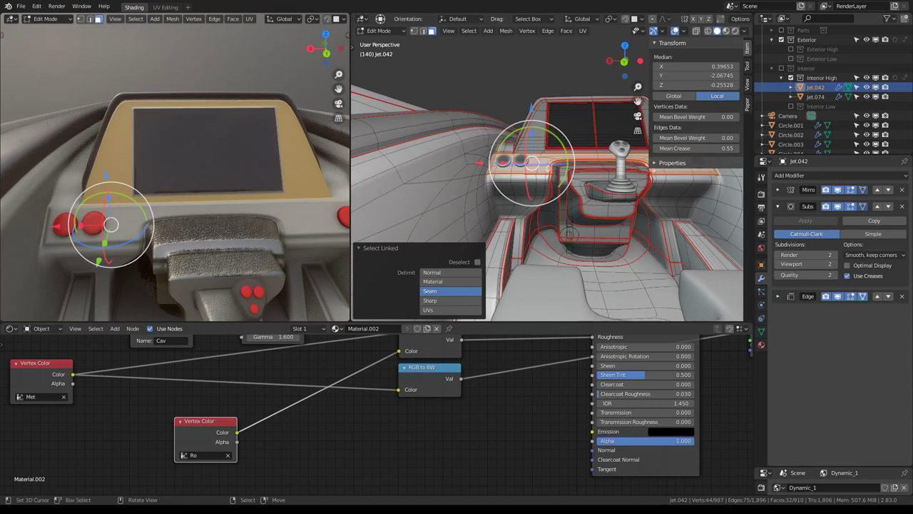
mouse_move(298, 137)
middle_mouse_down()
mouse_move(264, 143)
mouse_move(214, 171)
middle_mouse_up()
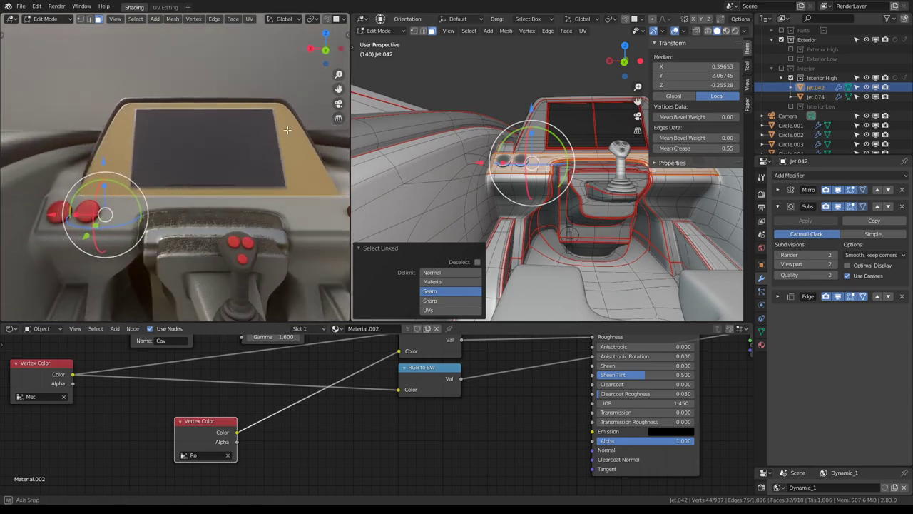
scroll(542, 157, "up", 3)
middle_click_drag(577, 138, 498, 114)
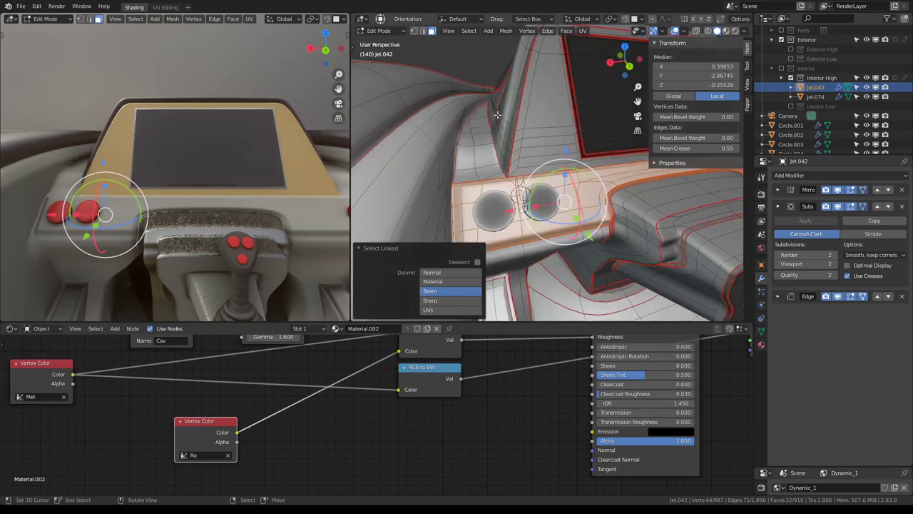
left_click(381, 32)
Switch Jet.042 to Vertex Paint mode and open its Object Data properties.
left_click(400, 73)
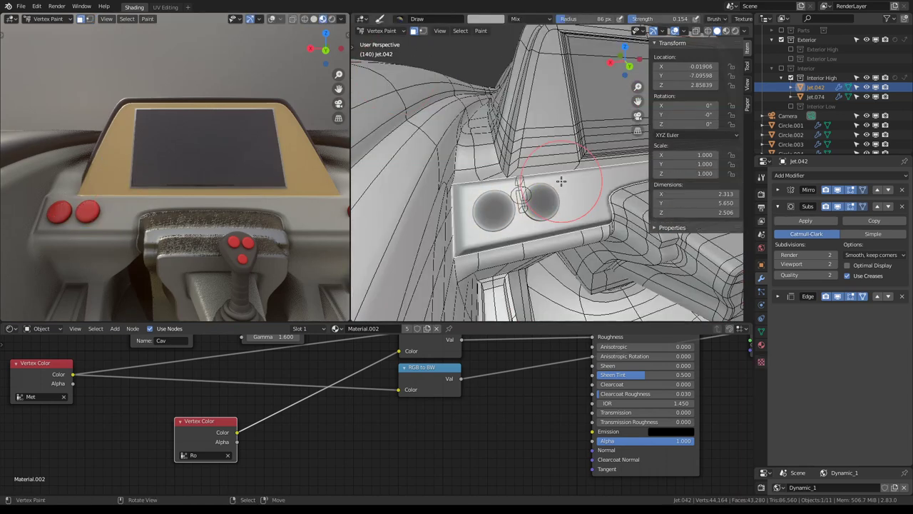
left_click(761, 341)
left_click(764, 265)
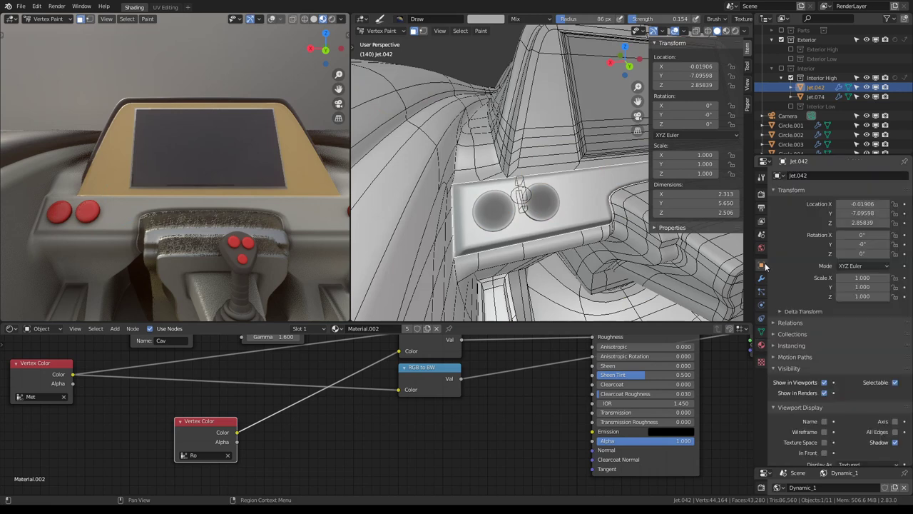
left_click(761, 331)
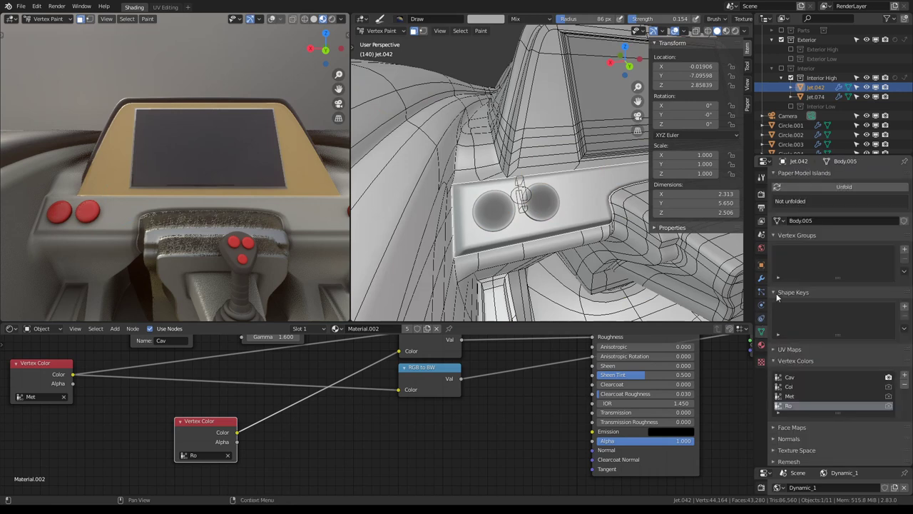
Preview the Cav, Col, Ro and Met vertex colour layers, then make Col active.
left_click(796, 380)
left_click(796, 386)
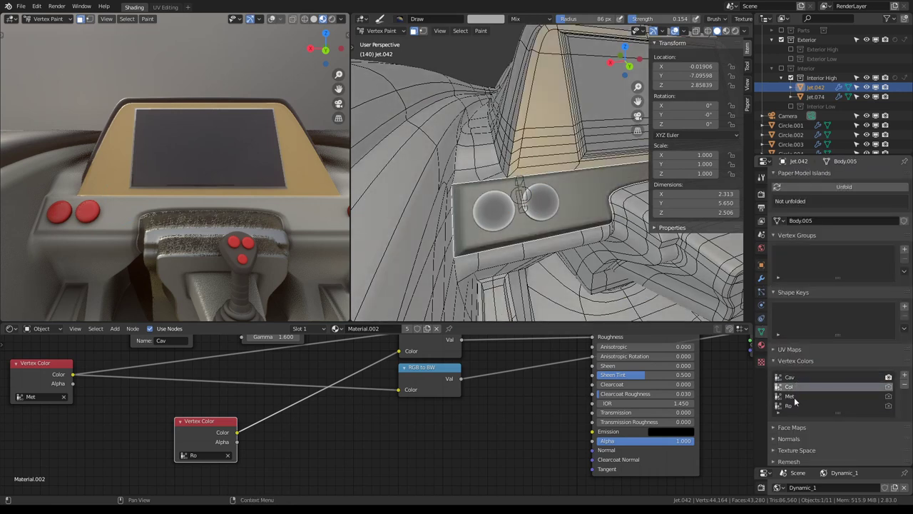
left_click(794, 406)
left_click(789, 396)
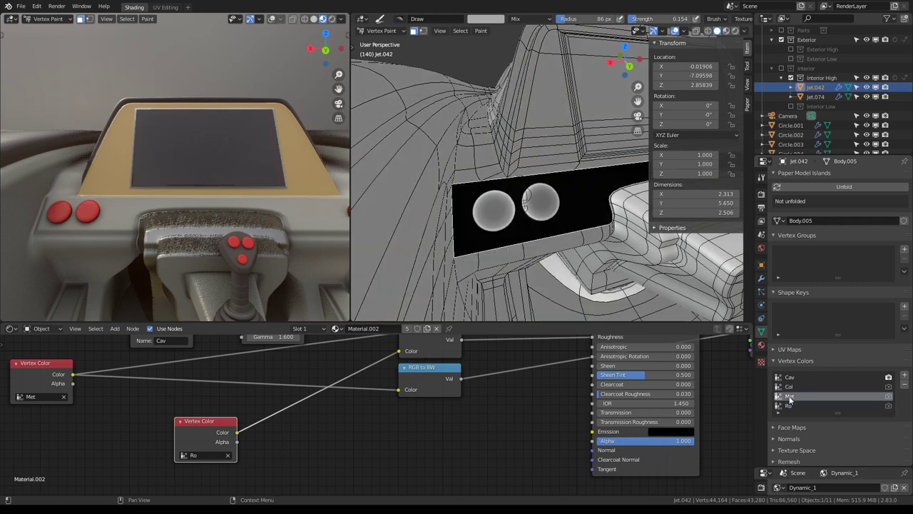
left_click(789, 406)
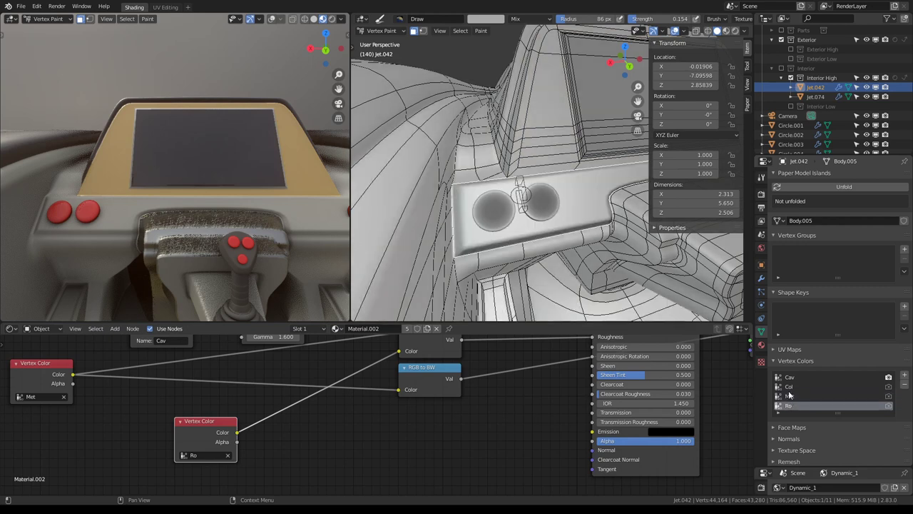
left_click(789, 387)
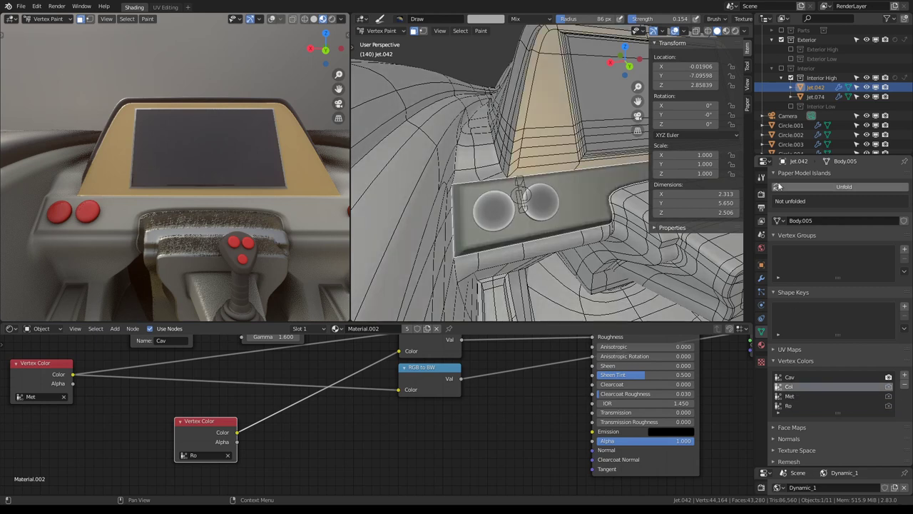
left_click(820, 59)
left_click(748, 66)
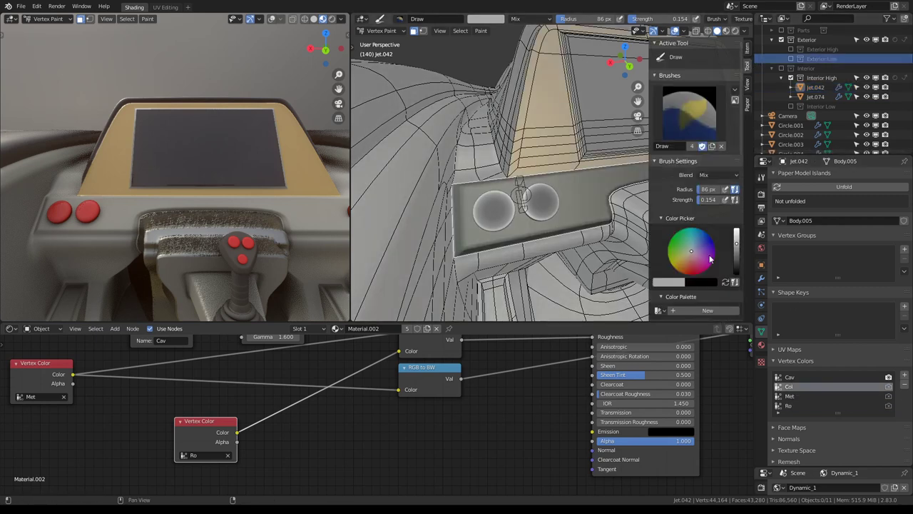
Make Met the active layer and fill the console panel with light grey.
left_click_drag(737, 244, 737, 256)
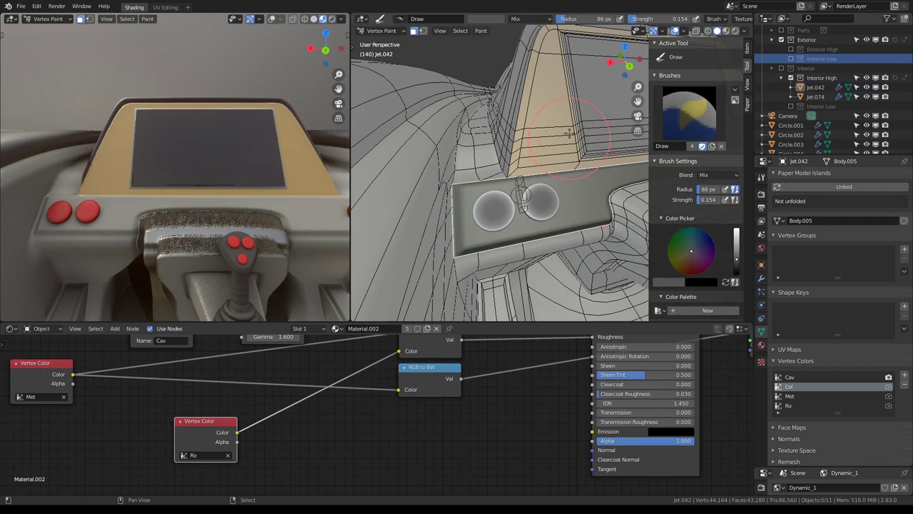
middle_click_drag(178, 179, 214, 185)
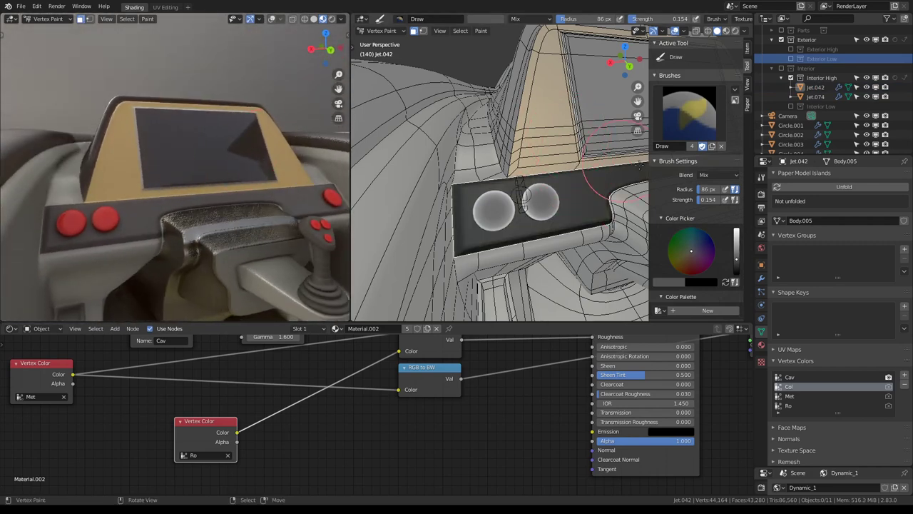
left_click_drag(731, 264, 737, 246)
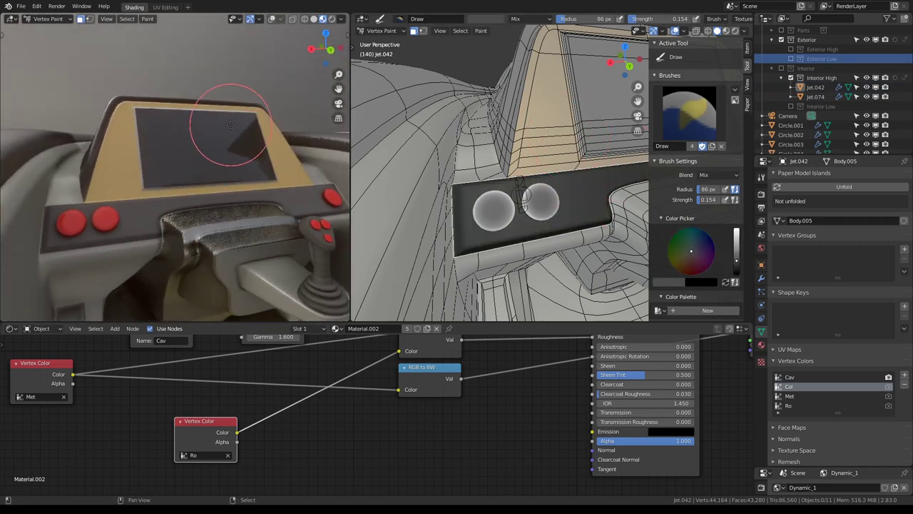
middle_click_drag(240, 127, 229, 112)
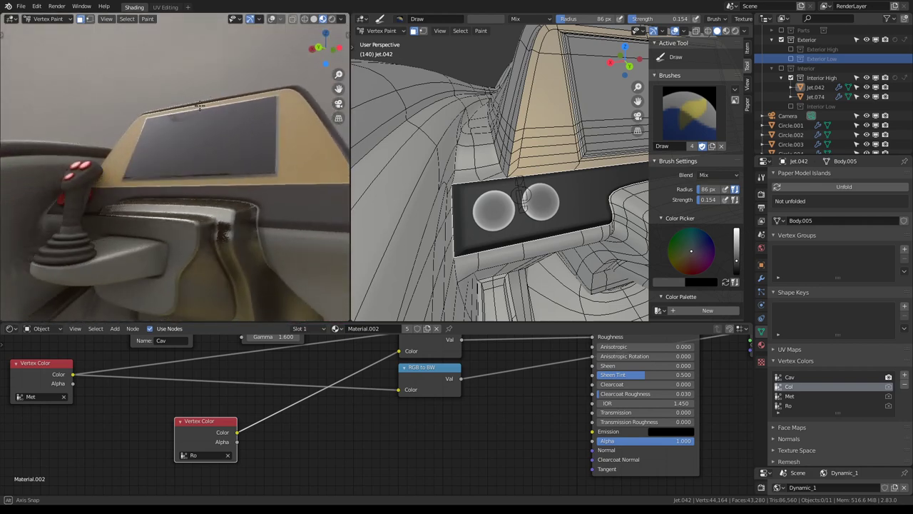
left_click(798, 398)
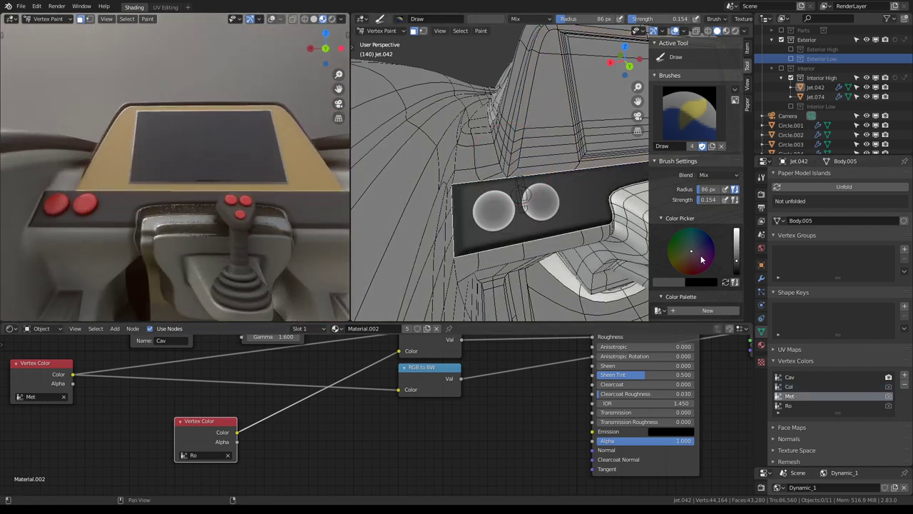
left_click_drag(737, 264, 737, 235)
key("shift+k")
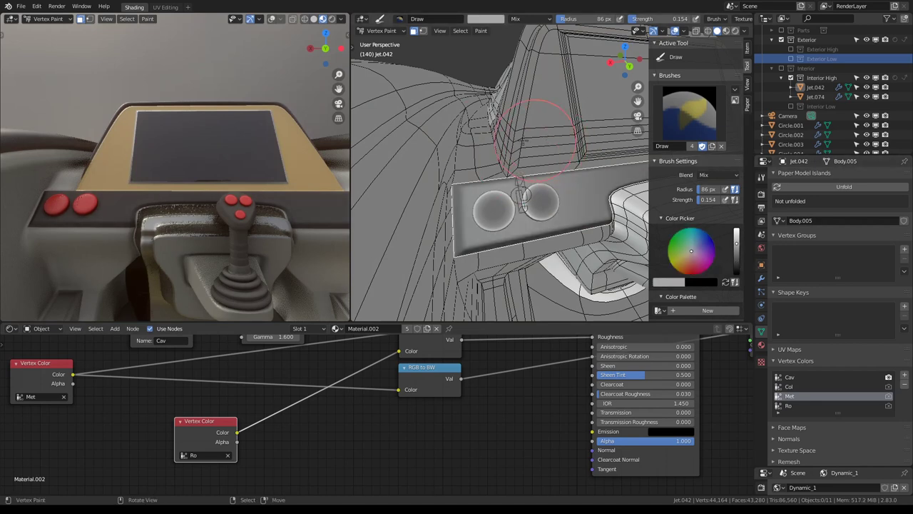
mouse_move(214, 178)
middle_mouse_down()
mouse_move(164, 162)
mouse_move(204, 122)
middle_mouse_up()
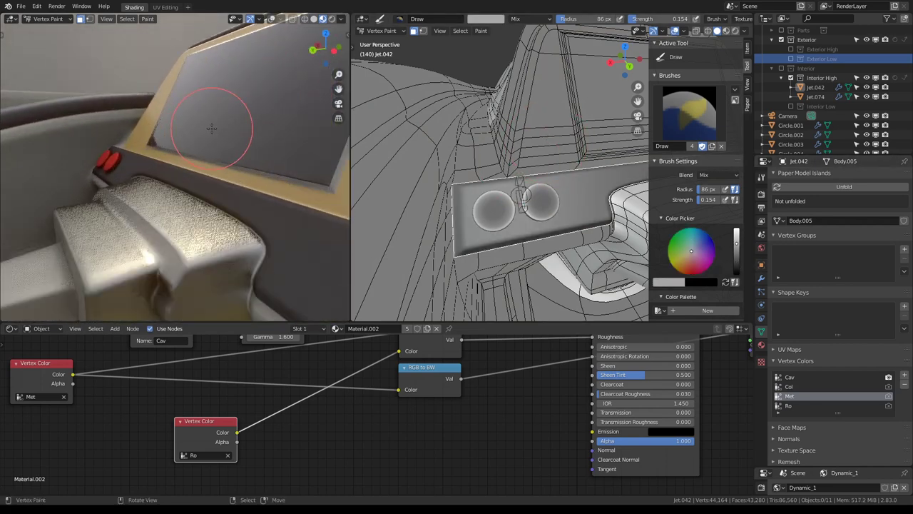
Make Ro the active layer and paint white strokes onto the console panel.
left_click(789, 406)
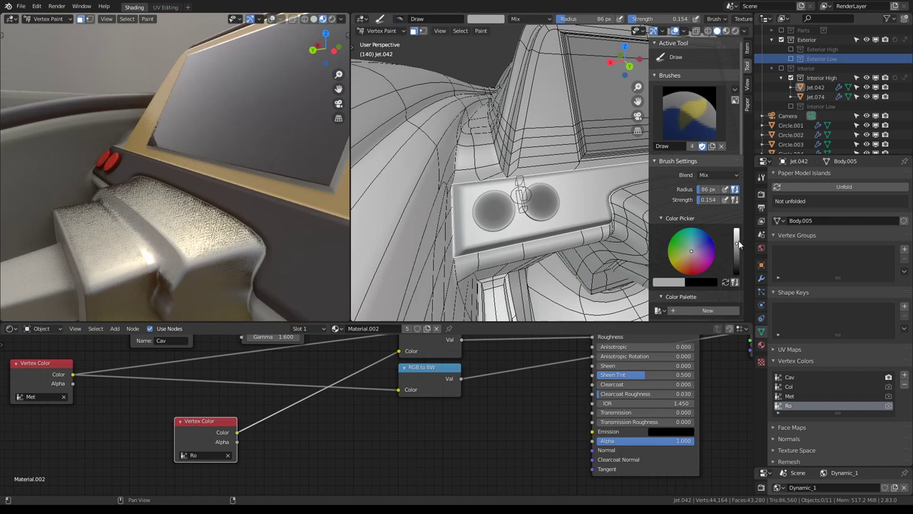
left_click_drag(737, 244, 737, 227)
middle_click_drag(204, 112, 242, 121)
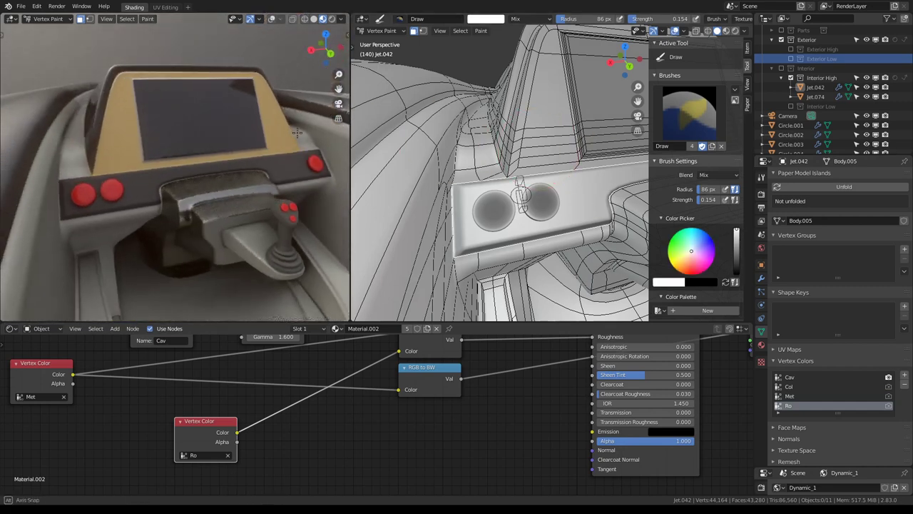
left_click_drag(736, 241, 736, 251)
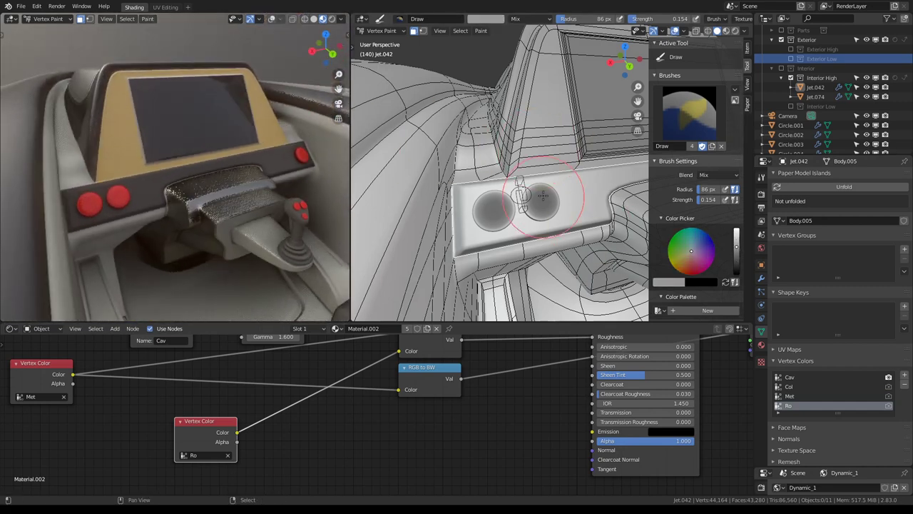
middle_click_drag(542, 196, 526, 147)
scroll(131, 120, "up", 3)
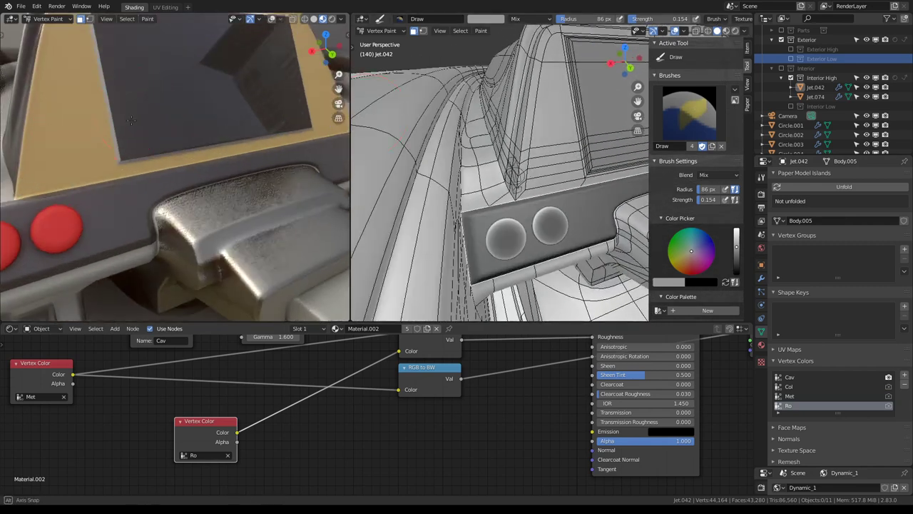
middle_click_drag(131, 119, 192, 216)
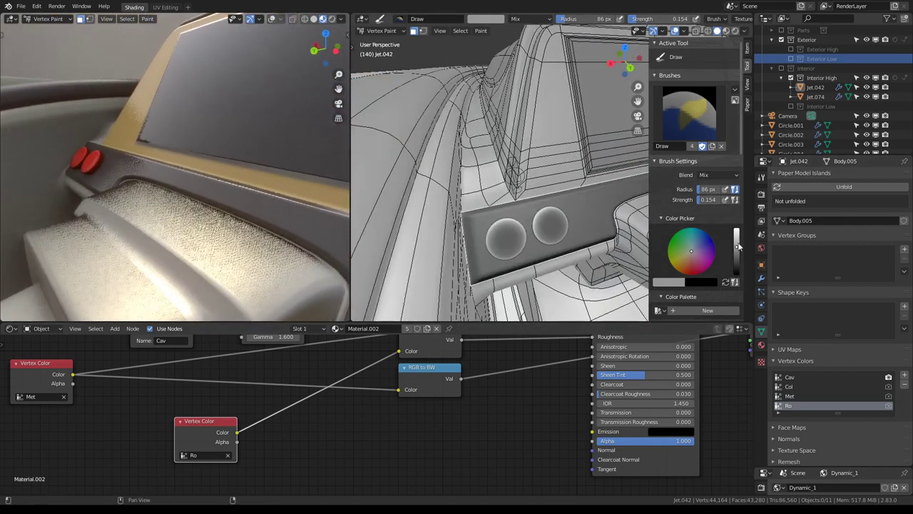
left_click_drag(738, 246, 737, 232)
left_click_drag(163, 125, 175, 129)
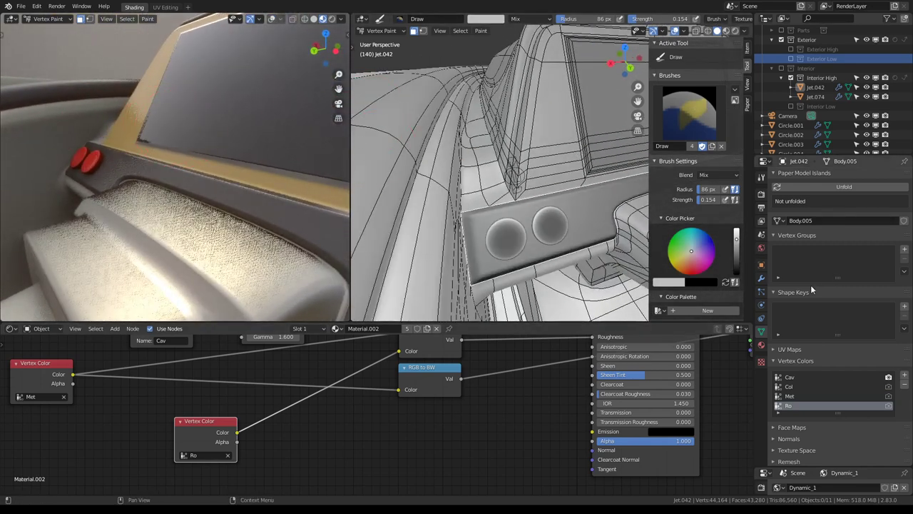
Make Met the active layer and paint dark strokes across the console panel.
left_click(798, 396)
left_click_drag(737, 237, 737, 274)
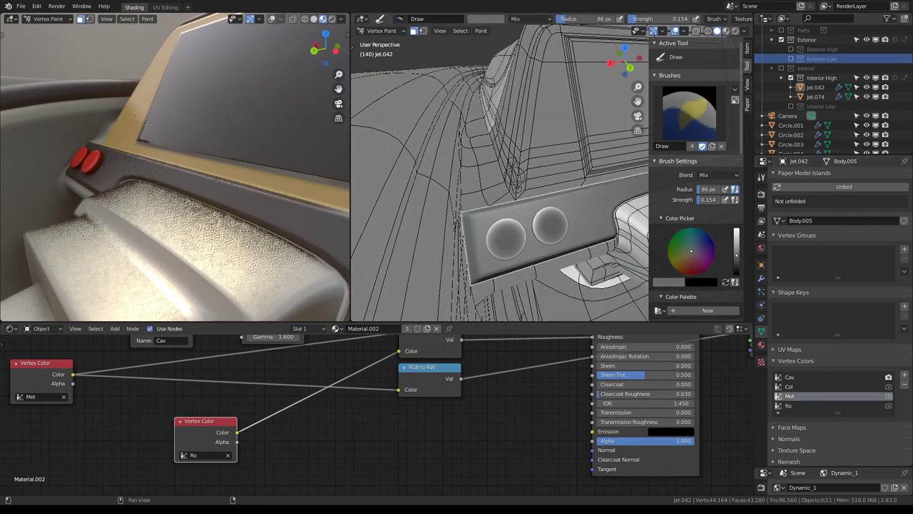
left_click_drag(514, 236, 592, 178)
mouse_move(185, 143)
middle_mouse_down()
mouse_move(112, 139)
mouse_move(183, 135)
mouse_move(194, 153)
middle_mouse_up()
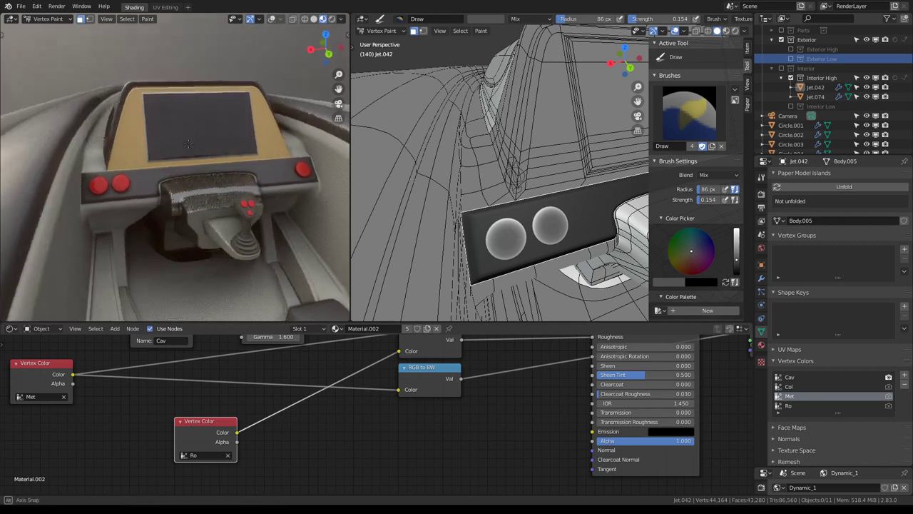
middle_click_drag(576, 127, 492, 164)
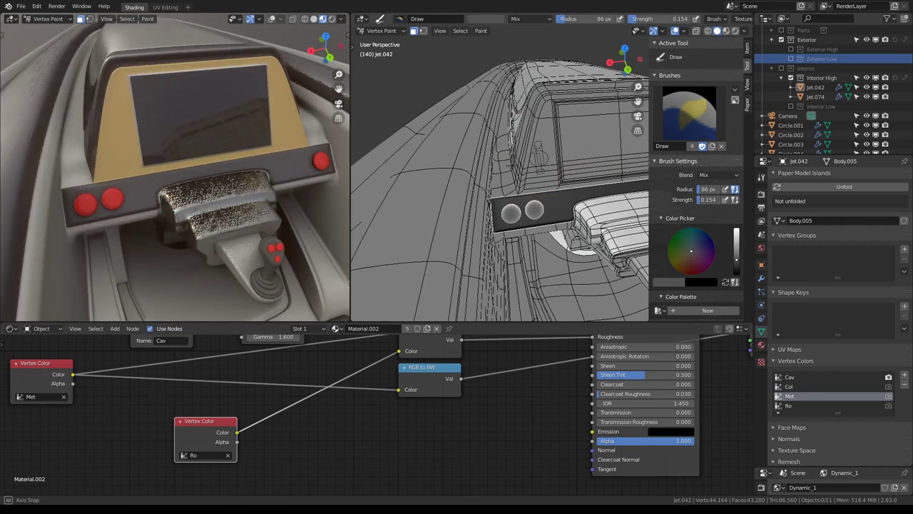
mouse_move(492, 164)
left_mouse_down()
mouse_move(490, 191)
mouse_move(490, 179)
left_mouse_up()
Paint the side panel beside the buttons black, then undo it.
middle_click_drag(490, 179, 514, 171)
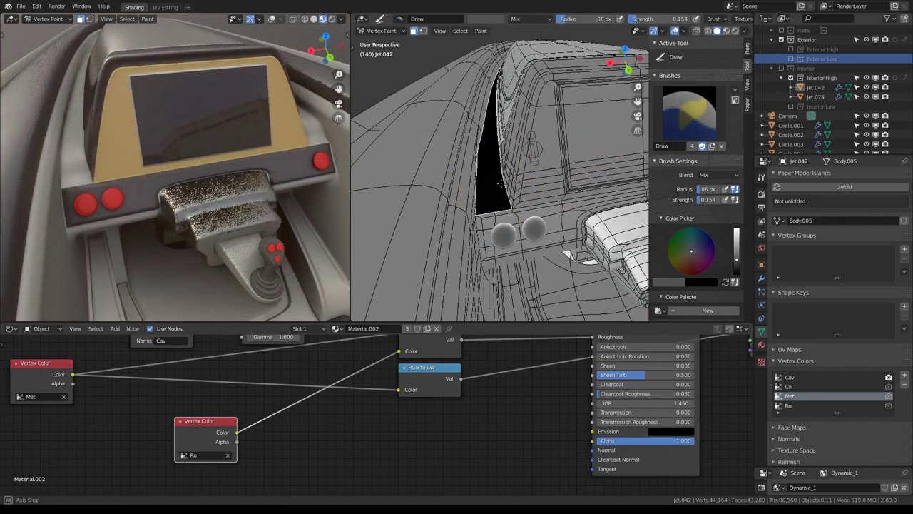
scroll(161, 151, "up", 3)
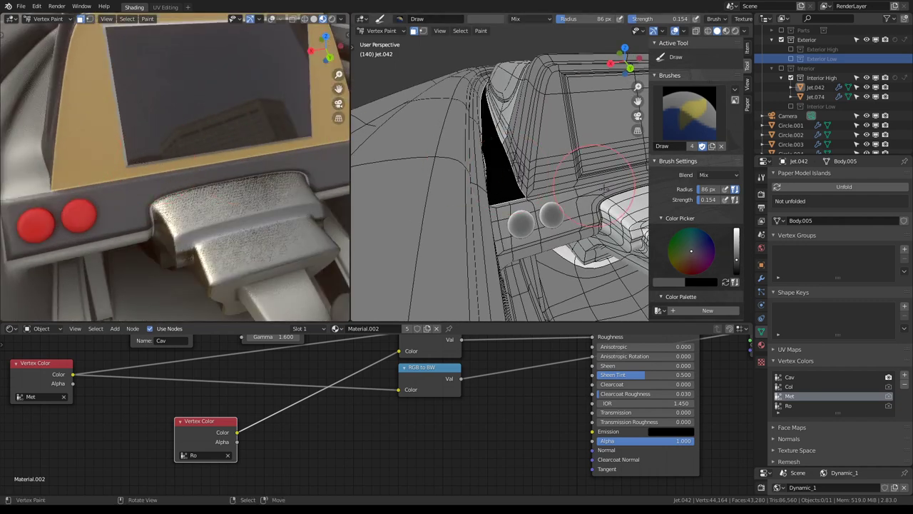
scroll(492, 214, "up", 4)
mouse_move(489, 189)
middle_mouse_down()
mouse_move(504, 237)
mouse_move(479, 214)
middle_mouse_up()
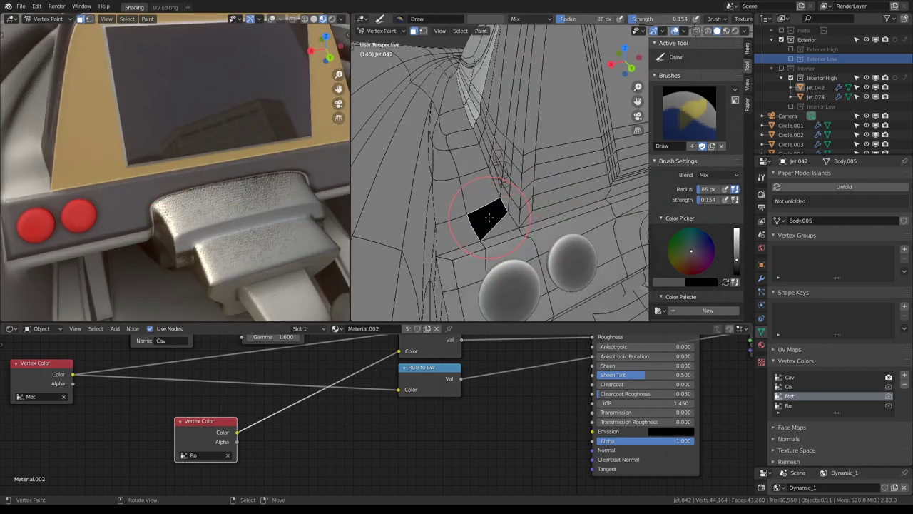
left_click_drag(478, 214, 473, 153)
middle_click_drag(473, 152, 473, 143)
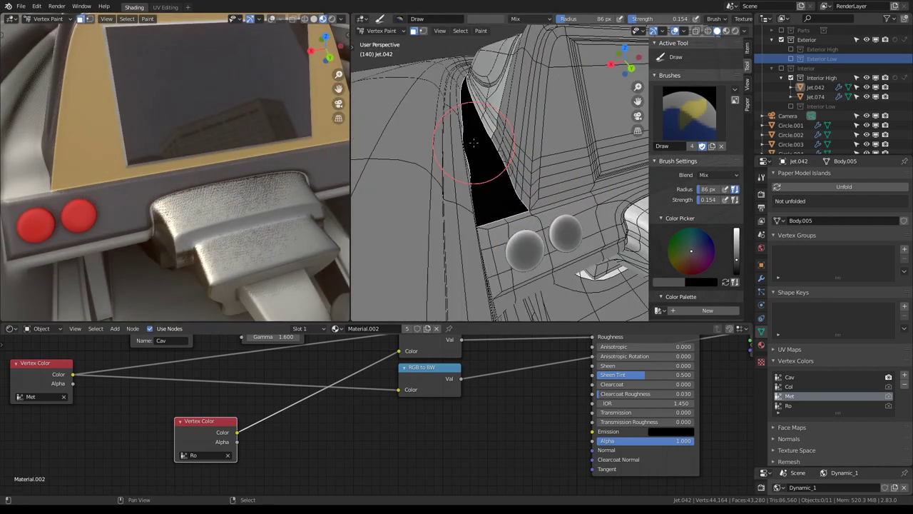
key("ctrl+z")
Paint the side panel white on the Met layer.
middle_click_drag(142, 81, 201, 105)
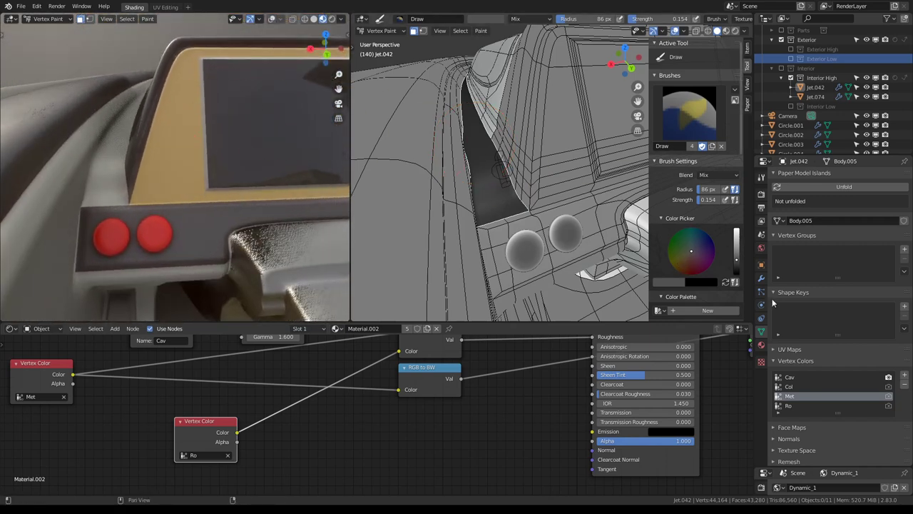
left_click_drag(736, 258, 736, 231)
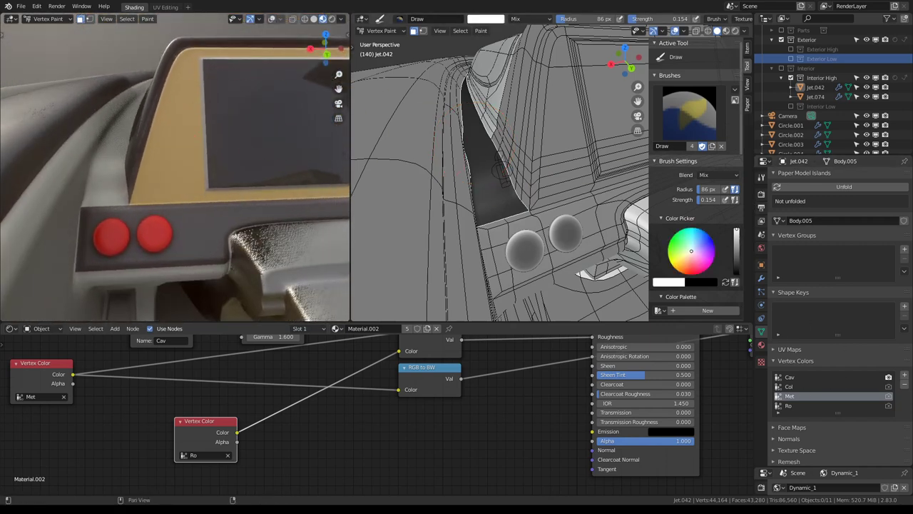
left_click(543, 124)
middle_click_drag(190, 164, 189, 138)
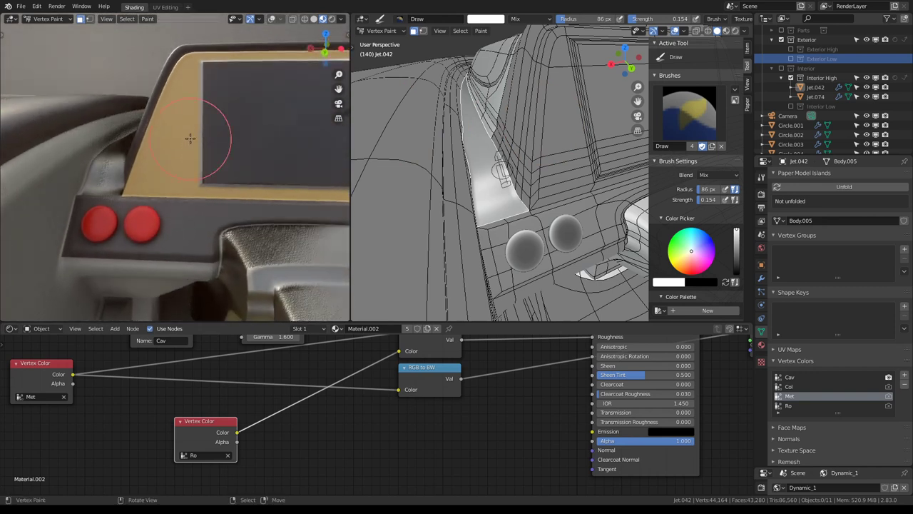
Paint a dark grey stroke along the groove on the Ro layer, then try Col and undo.
left_click(788, 405)
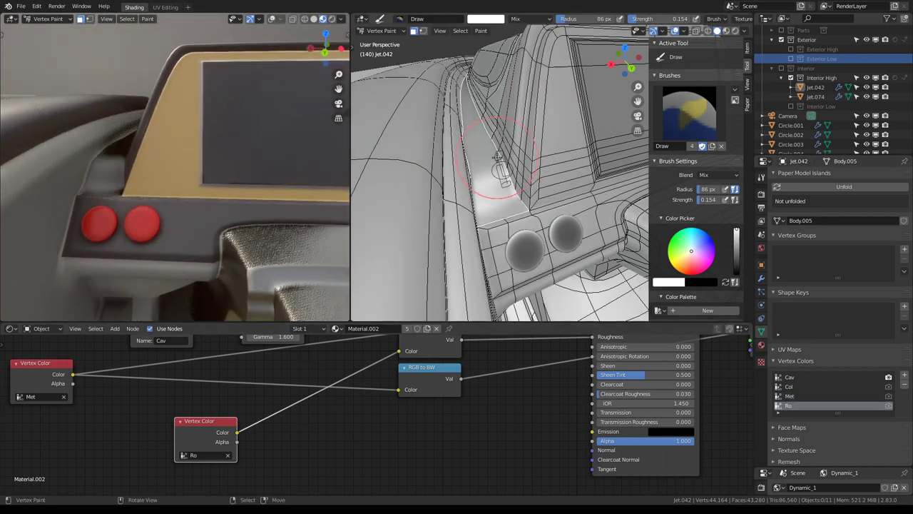
left_click_drag(736, 235, 736, 251)
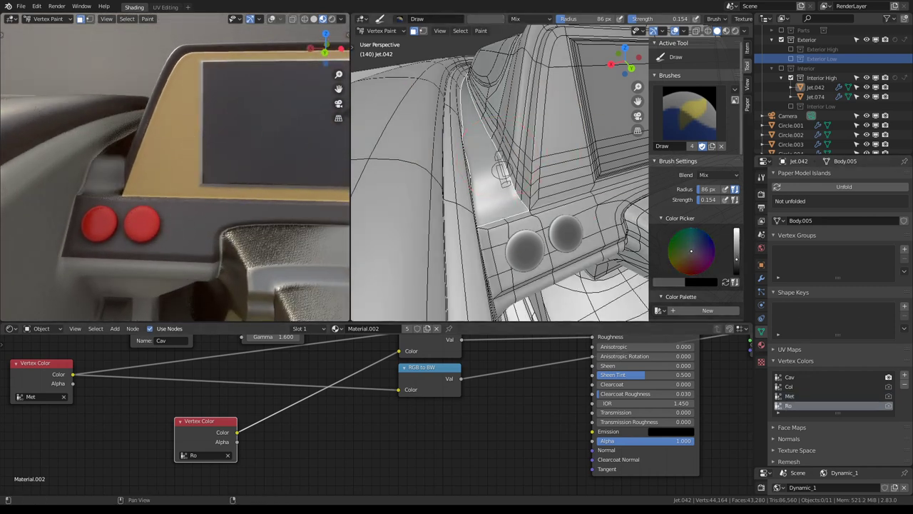
left_click_drag(502, 171, 496, 136)
scroll(235, 164, "up", 3)
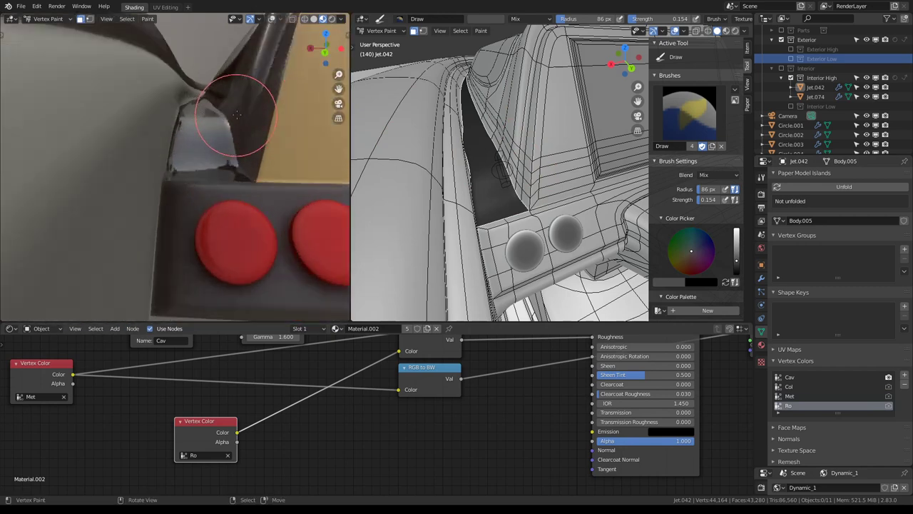
mouse_move(236, 164)
middle_mouse_down()
mouse_move(222, 158)
mouse_move(271, 164)
middle_mouse_up()
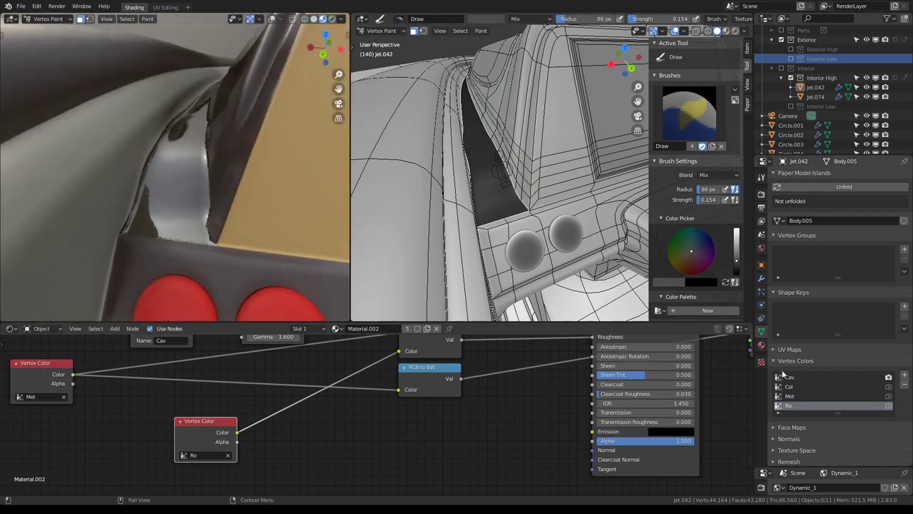
left_click(790, 387)
left_click(528, 114)
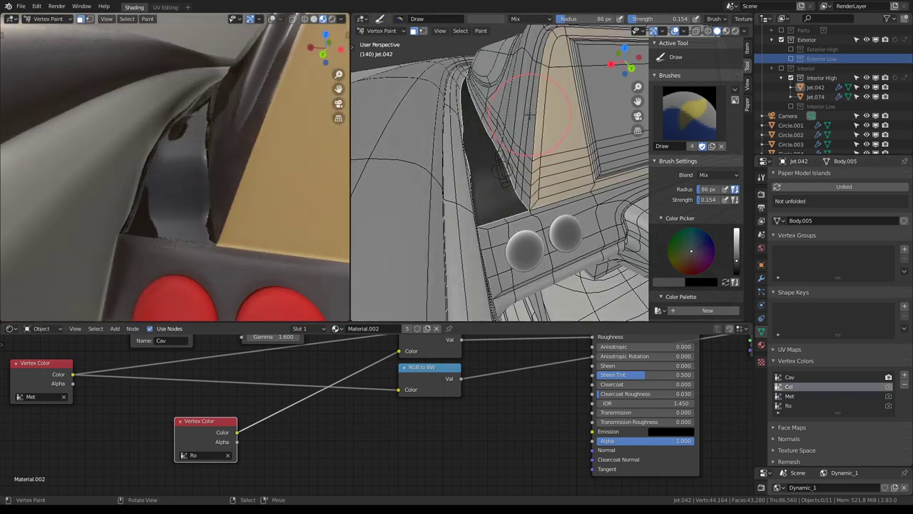
left_click_drag(736, 261, 736, 246)
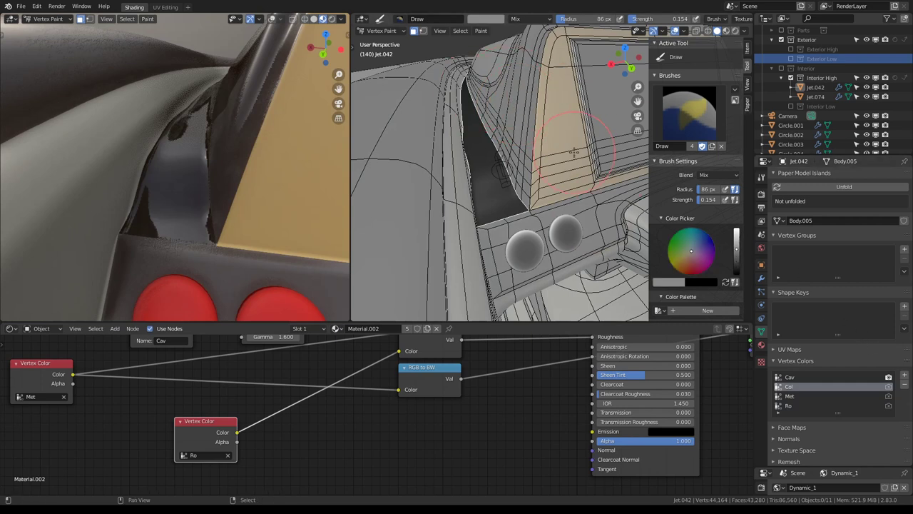
key("ctrl+z")
Return to the Met layer with a white brush and maximise the 3D view over the groove.
left_click(788, 398)
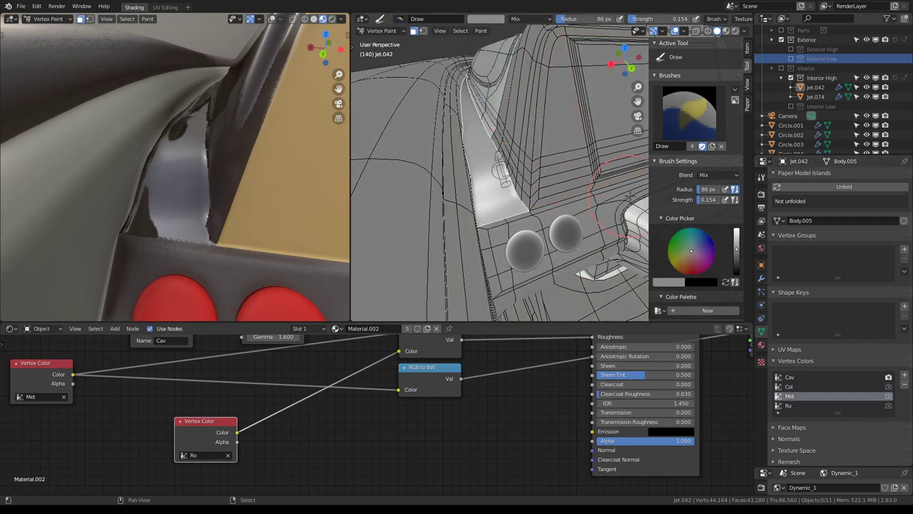
left_click(789, 405)
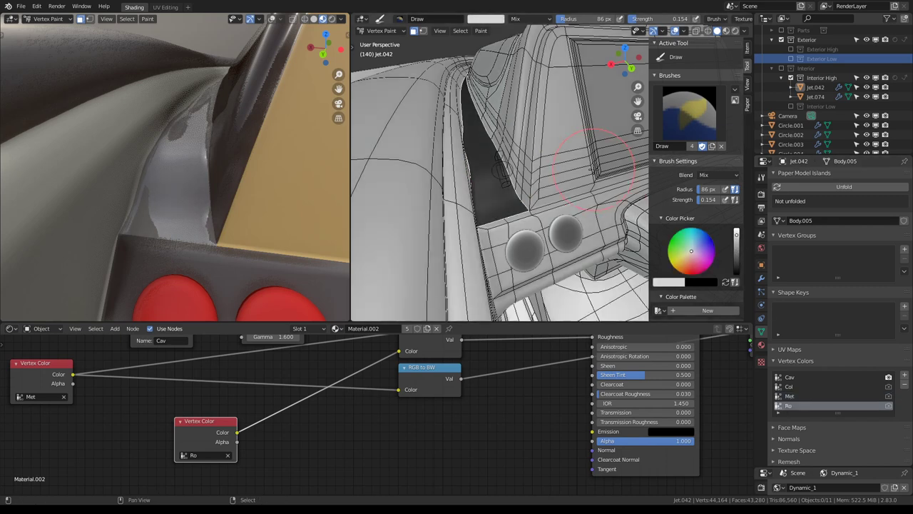
left_click(788, 396)
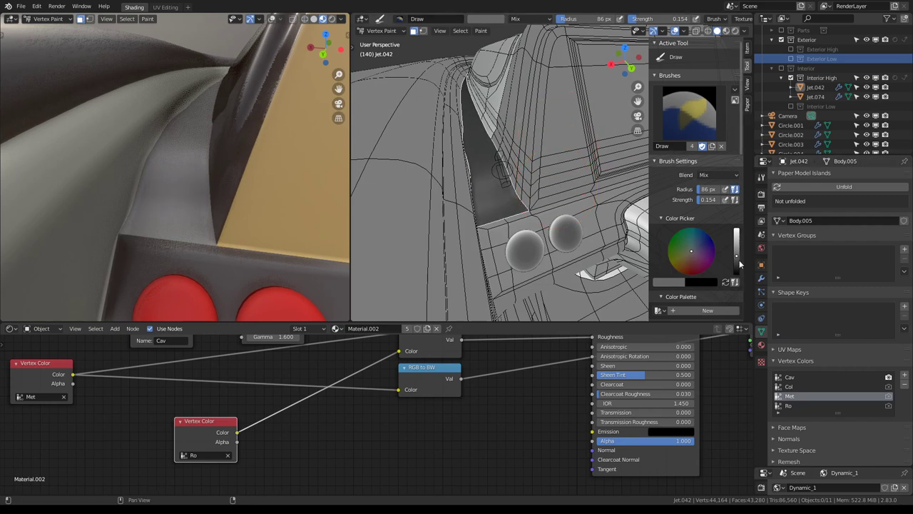
left_click_drag(738, 258, 736, 230)
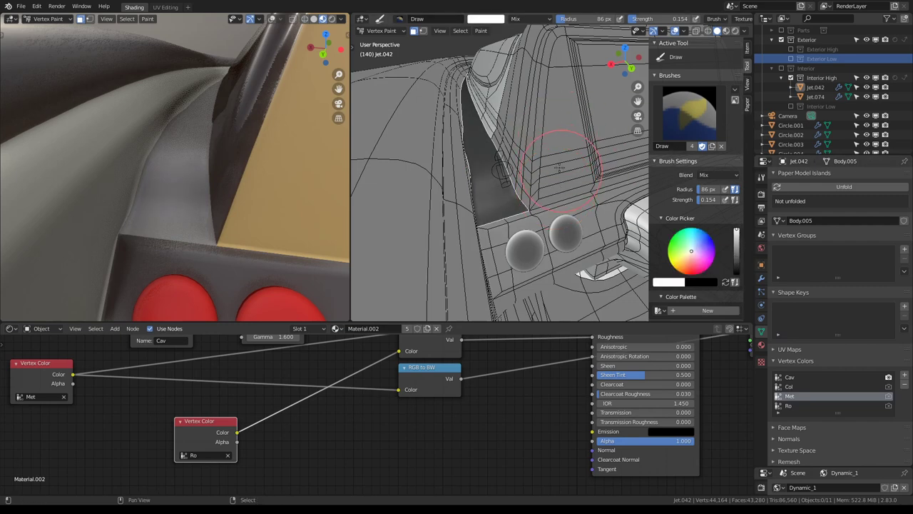
mouse_move(164, 67)
middle_mouse_down()
mouse_move(241, 181)
mouse_move(184, 161)
mouse_move(264, 102)
mouse_move(311, 109)
middle_mouse_up()
mouse_move(574, 132)
middle_mouse_down()
mouse_move(564, 203)
mouse_move(531, 165)
middle_mouse_up()
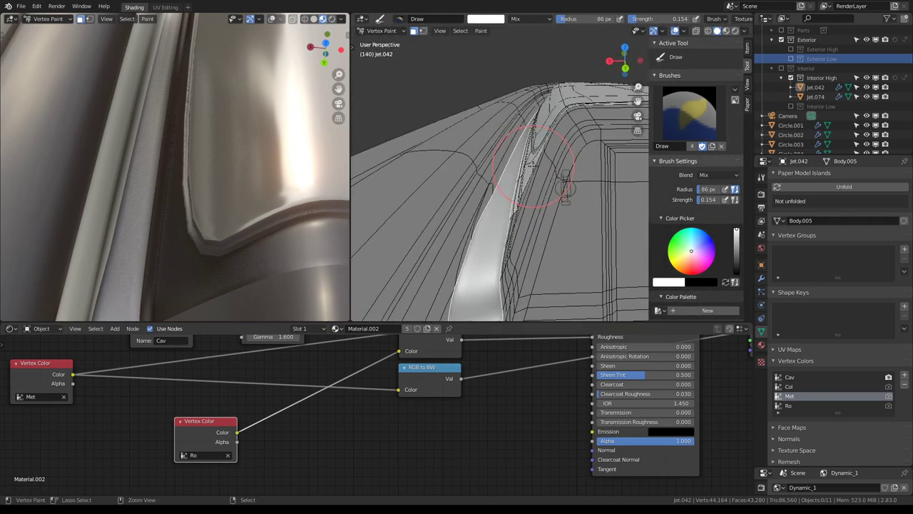
key("ctrl+space")
Enter Edit Mode on the jet body and select the long face strip along the groove.
key("Tab")
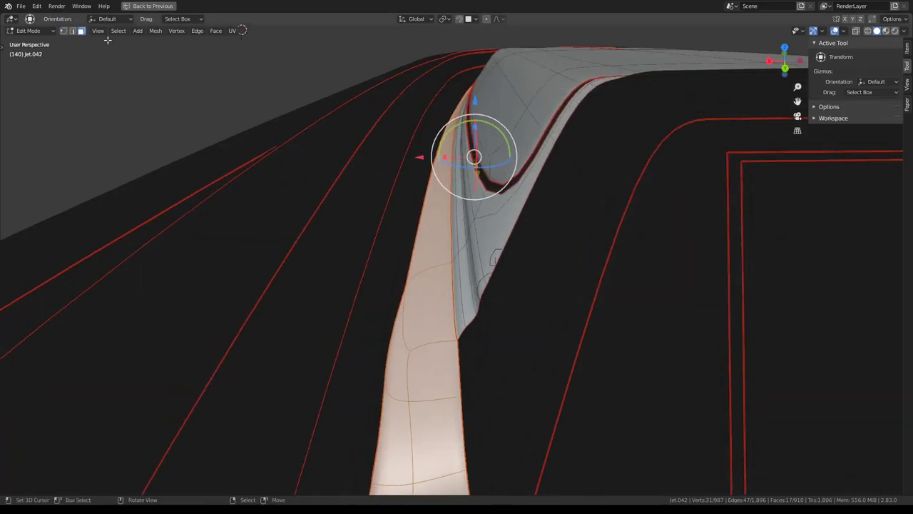
left_click(419, 198)
mouse_move(420, 199)
middle_mouse_down()
mouse_move(331, 267)
mouse_move(351, 229)
mouse_move(428, 292)
middle_mouse_up()
left_click(428, 292, "ctrl")
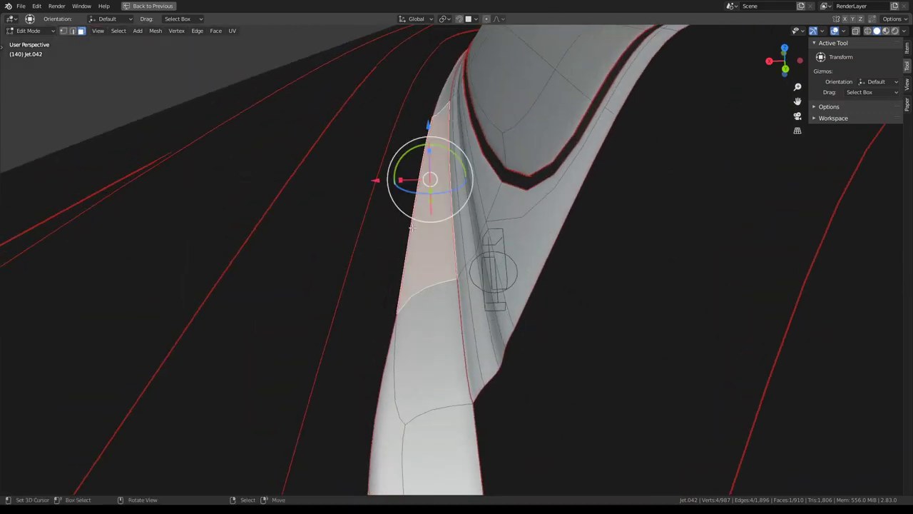
In vertex mode, select two vertices lower on the strip and Smooth Vertices twice.
left_click(63, 30)
left_click(367, 381)
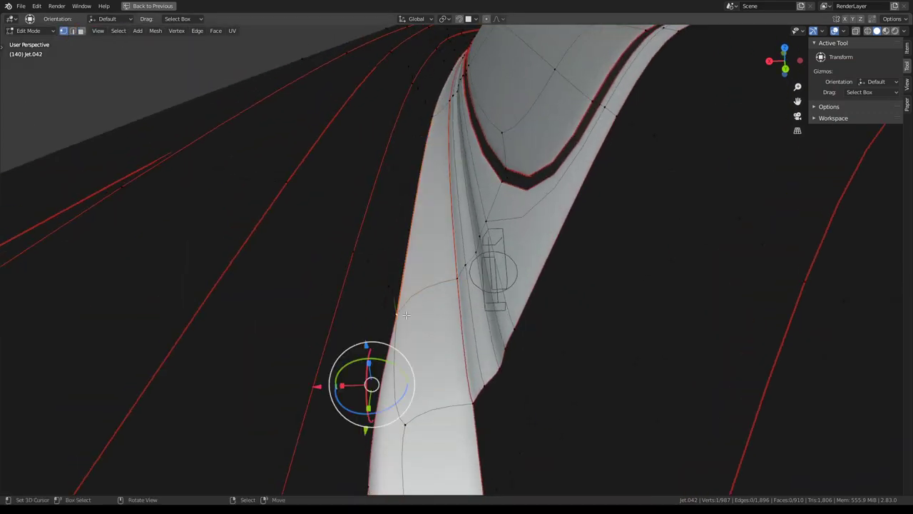
middle_click_drag(367, 381, 282, 226)
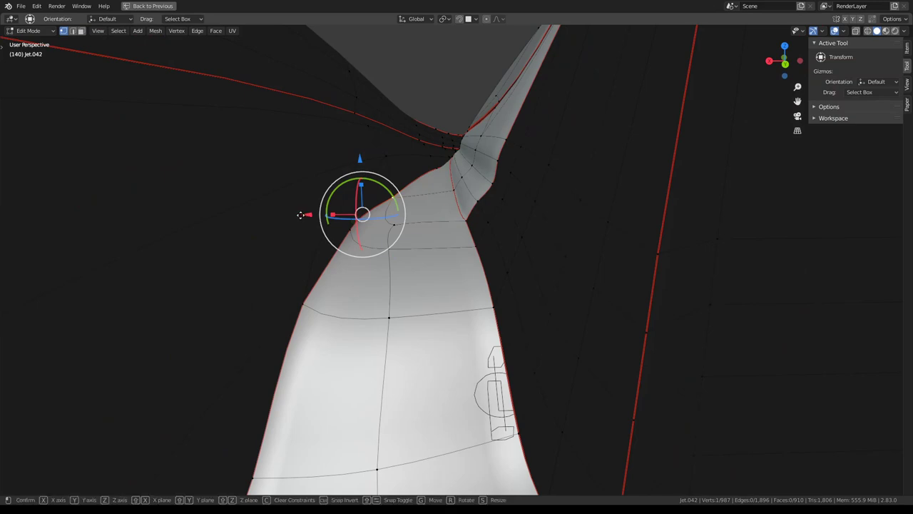
left_click(292, 213)
mouse_move(295, 214)
middle_mouse_down()
mouse_move(449, 204)
mouse_move(448, 333)
middle_mouse_up()
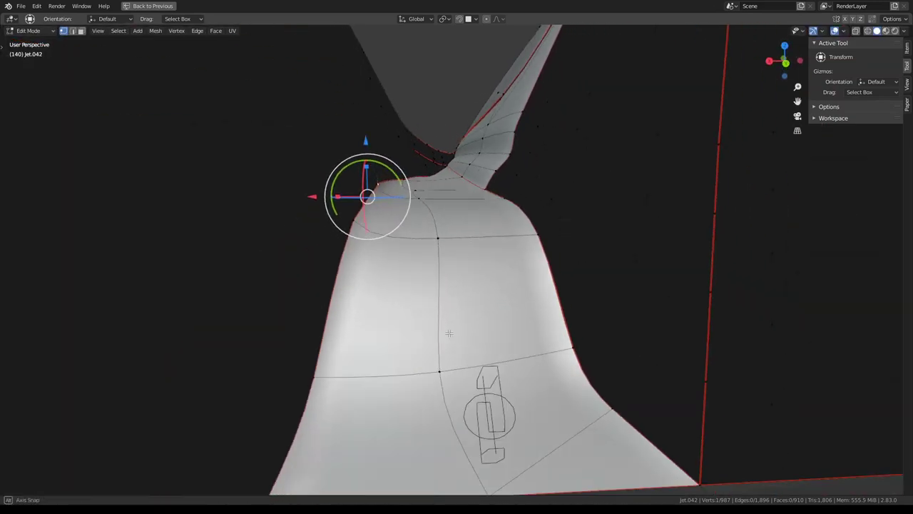
middle_click_drag(428, 214, 417, 212)
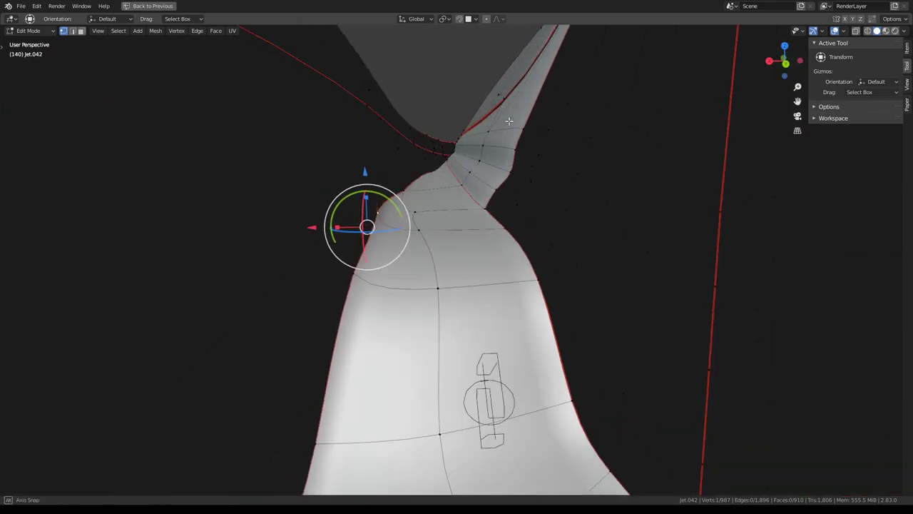
left_click(417, 211, "shift")
key("q")
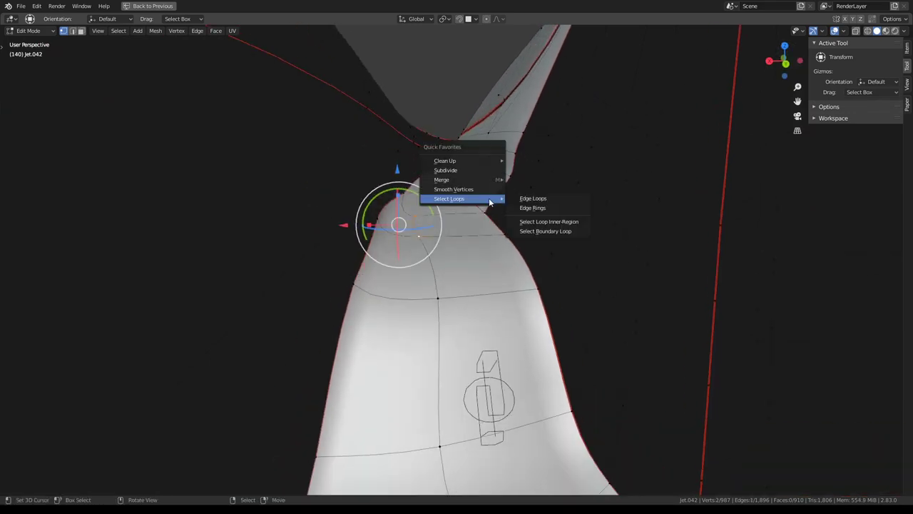
left_click(488, 189)
key("q")
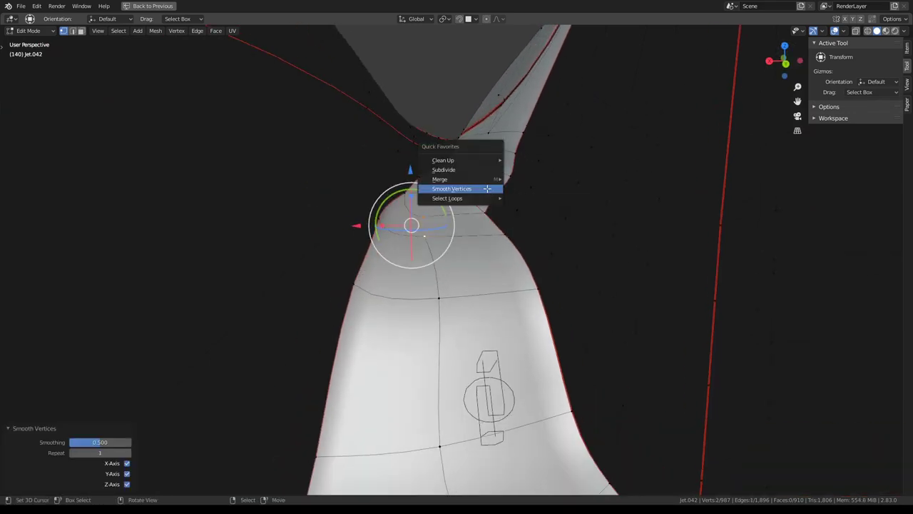
left_click(487, 189)
Select a pair of vertices on the groove edge and smooth them twice.
mouse_move(487, 189)
middle_mouse_down()
mouse_move(471, 191)
mouse_move(572, 240)
middle_mouse_up()
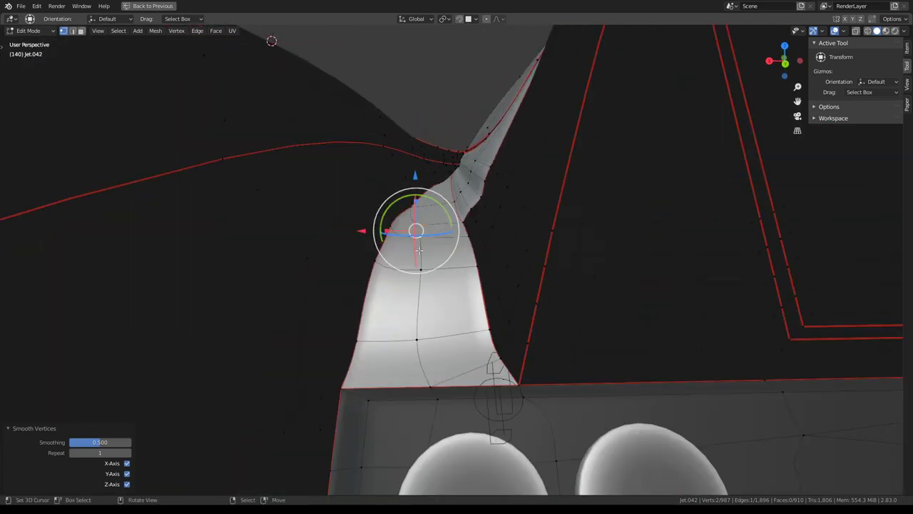
mouse_move(460, 288)
middle_mouse_down()
mouse_move(435, 253)
mouse_move(513, 246)
middle_mouse_up()
mouse_move(471, 336)
middle_mouse_down()
mouse_move(411, 279)
mouse_move(428, 229)
middle_mouse_up()
left_click(411, 279)
left_click(411, 280)
scroll(433, 214, "up", 3)
left_click(396, 205, "shift")
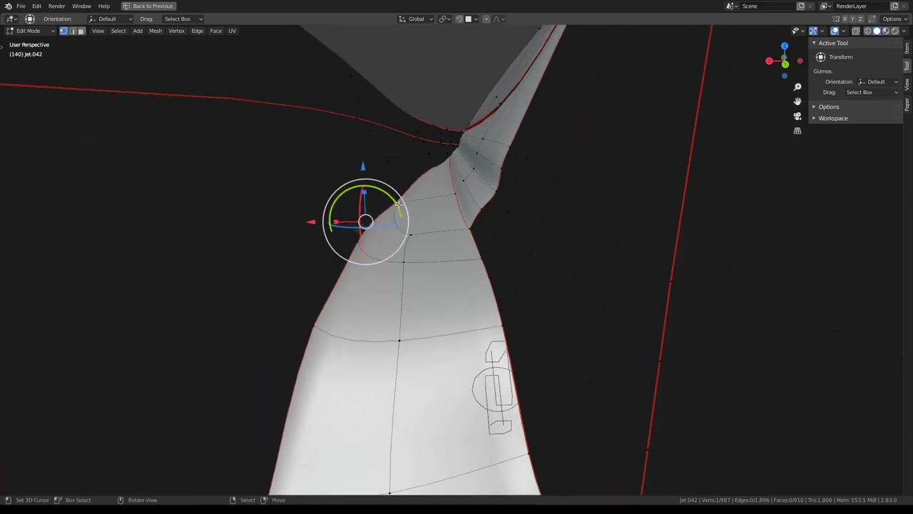
key("q")
left_click(460, 184)
middle_click_drag(460, 184, 437, 137)
key("q")
left_click(439, 147)
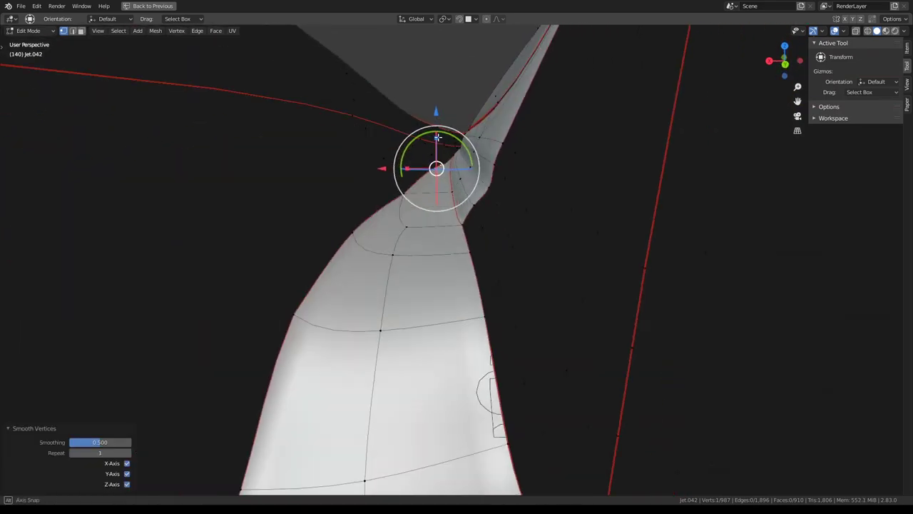
Smooth the next two vertices further down the groove edge one at a time.
left_click(343, 237)
key("q")
left_click(343, 238)
left_click(294, 313)
key("q")
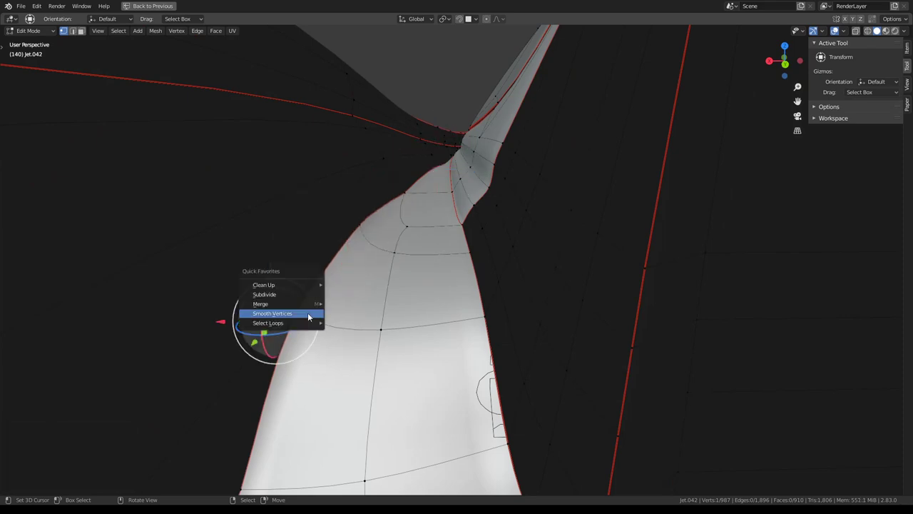
left_click(300, 316)
middle_click_drag(324, 296, 407, 157)
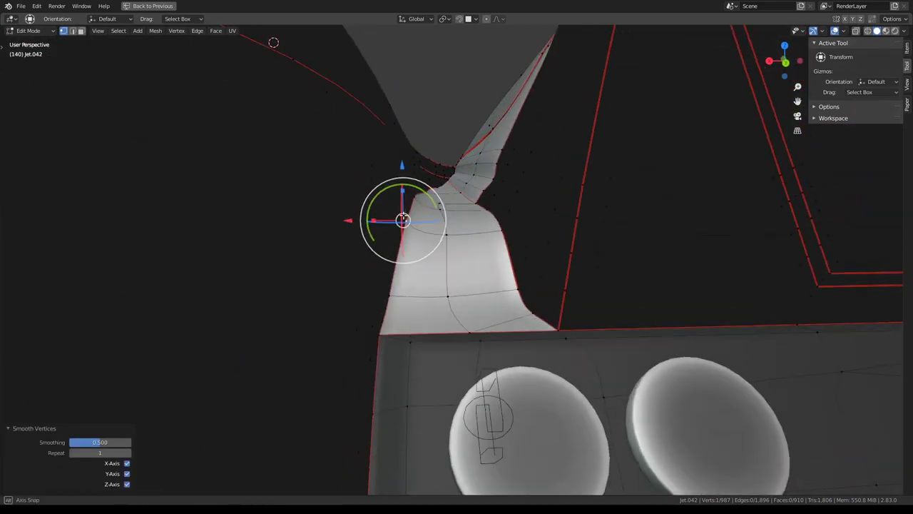
Lower the selected vertices -0.0151 along Z, extend selection along the fin edge, and smooth (factor 0.500).
key("g")
key("z")
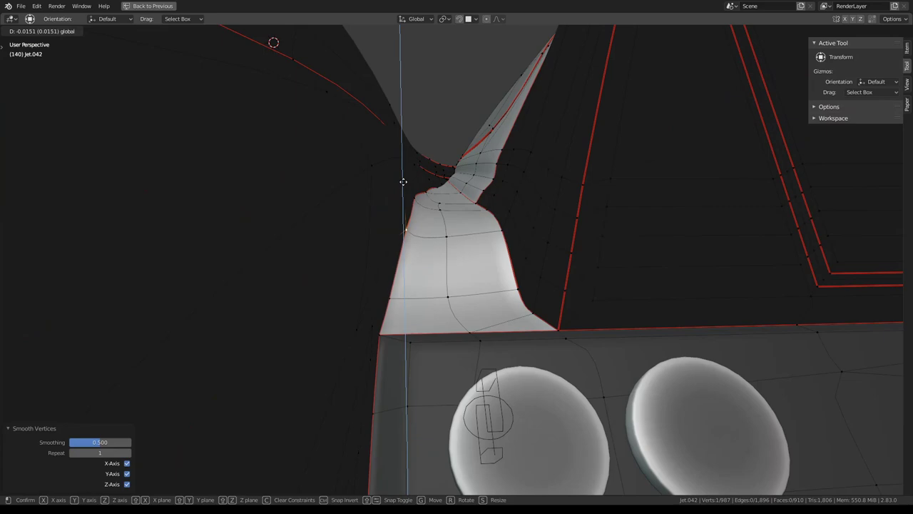
left_click(403, 182)
left_click(444, 229)
left_click(418, 210, "ctrl")
key("q")
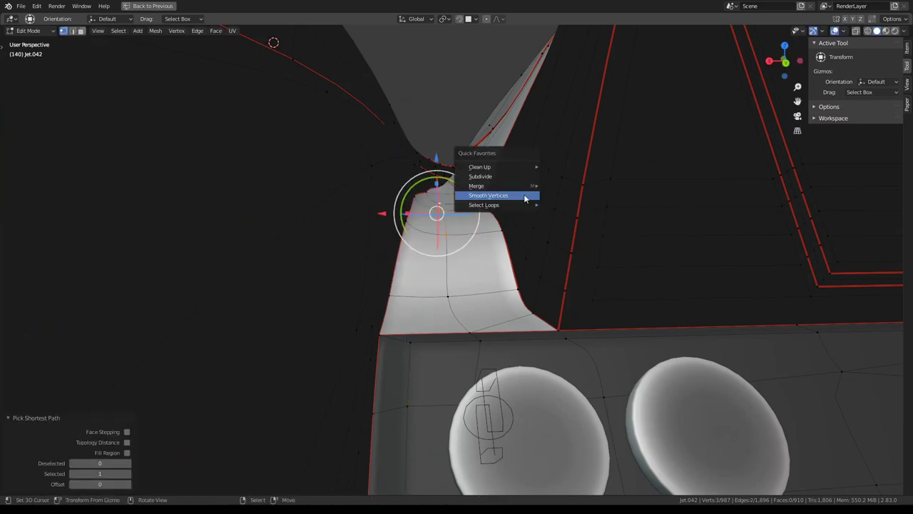
left_click(525, 197)
In face mode, select the face strip running from the fin base up the fin.
left_click(445, 293)
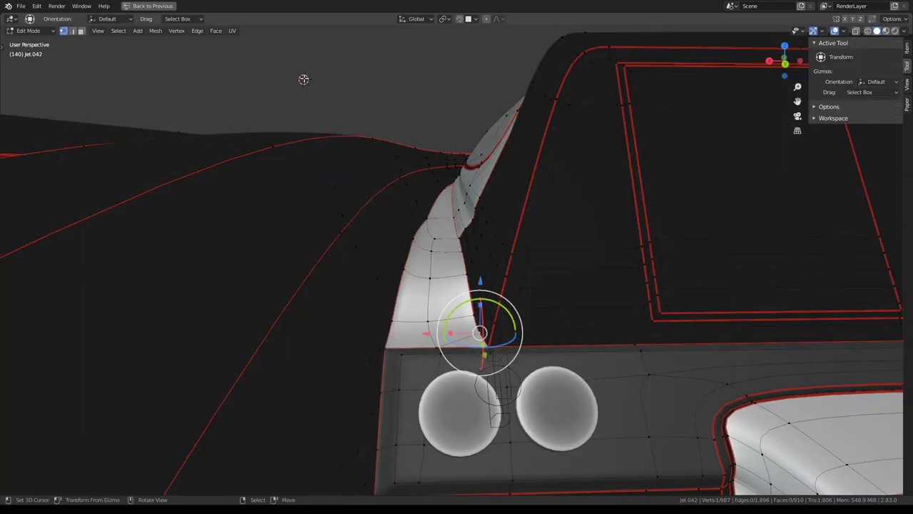
left_click(83, 31)
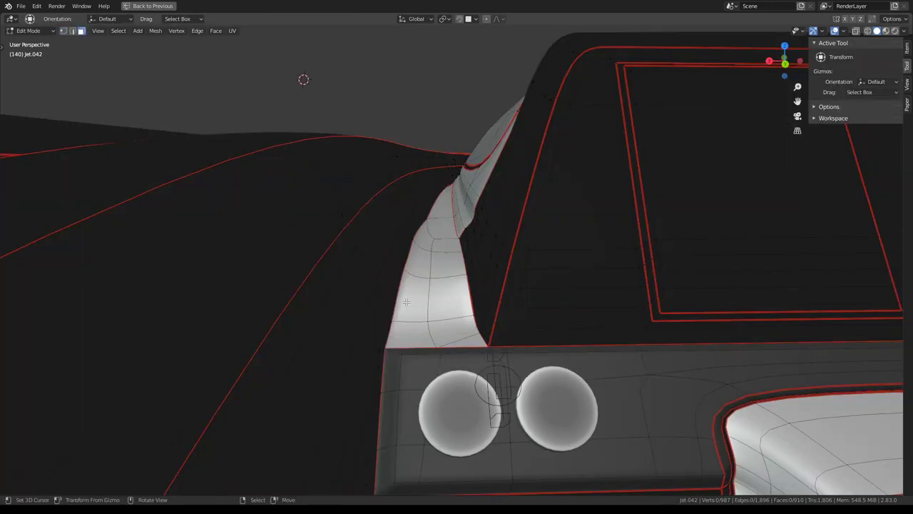
left_click(463, 341)
left_click(412, 335, "ctrl")
left_click(438, 206, "ctrl")
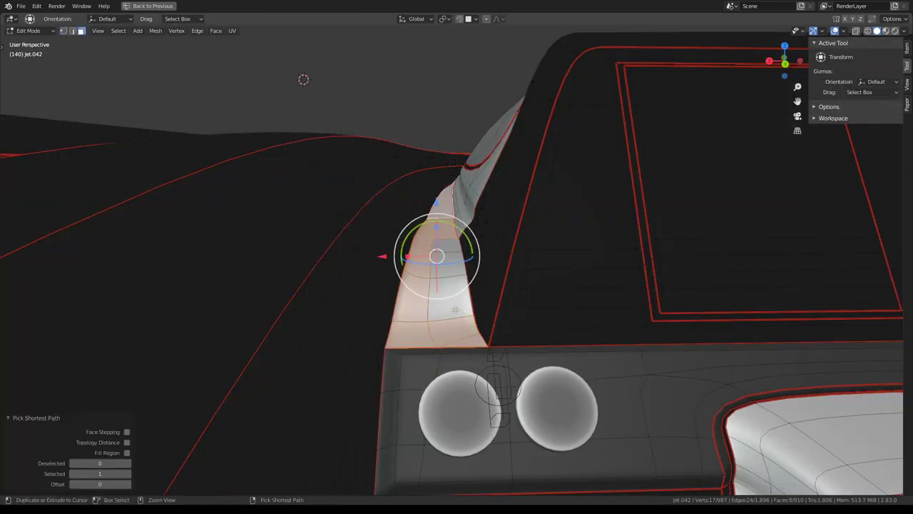
scroll(454, 309, "up", 5)
mouse_move(454, 308)
middle_mouse_down()
mouse_move(420, 233)
mouse_move(407, 263)
mouse_move(520, 245)
middle_mouse_up()
left_click(520, 267, "shift")
left_click(336, 260, "shift")
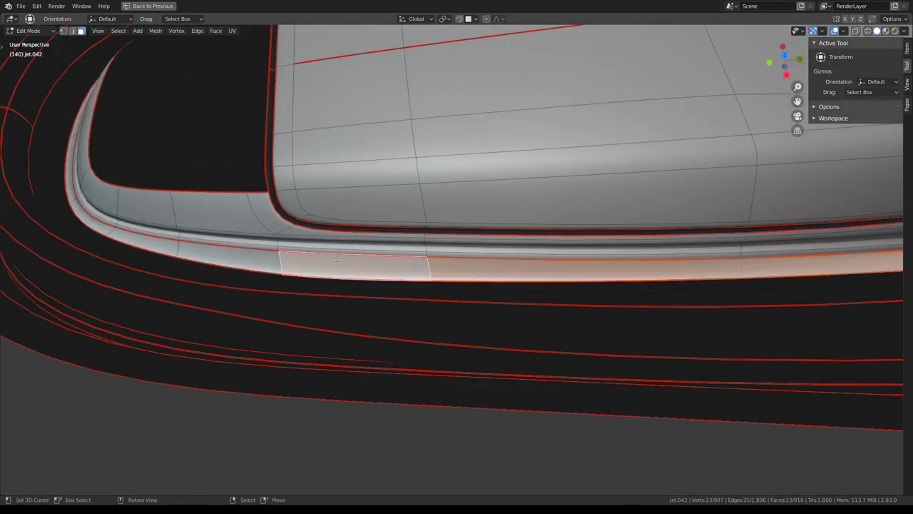
key("ctrl+l")
scroll(561, 246, "down", 5)
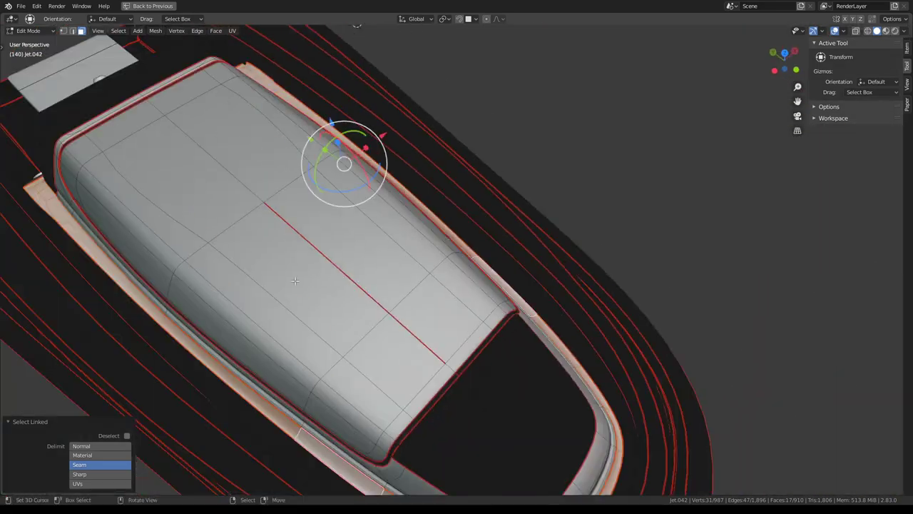
mouse_move(578, 291)
middle_mouse_down()
mouse_move(466, 266)
mouse_move(534, 254)
mouse_move(471, 173)
middle_mouse_up()
scroll(523, 202, "up", 2)
scroll(573, 214, "up", 4)
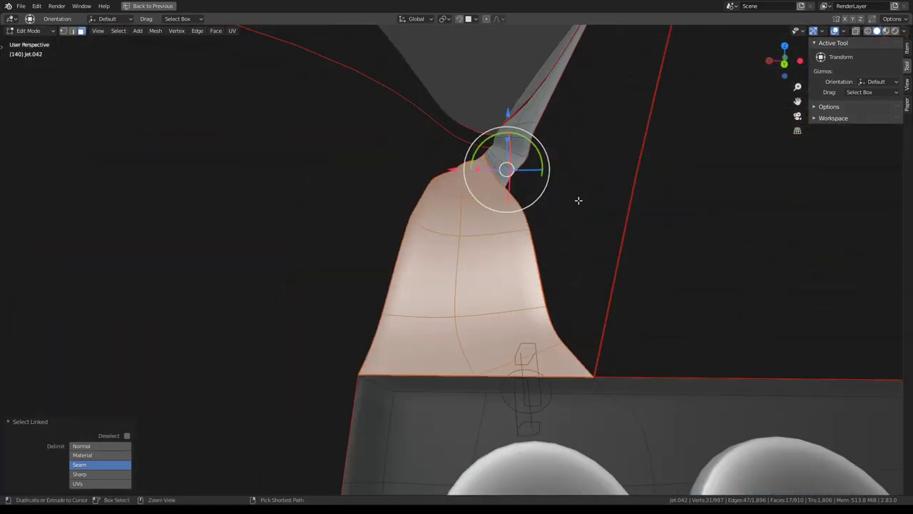
right_click(578, 200)
left_click(578, 200)
left_click(577, 204)
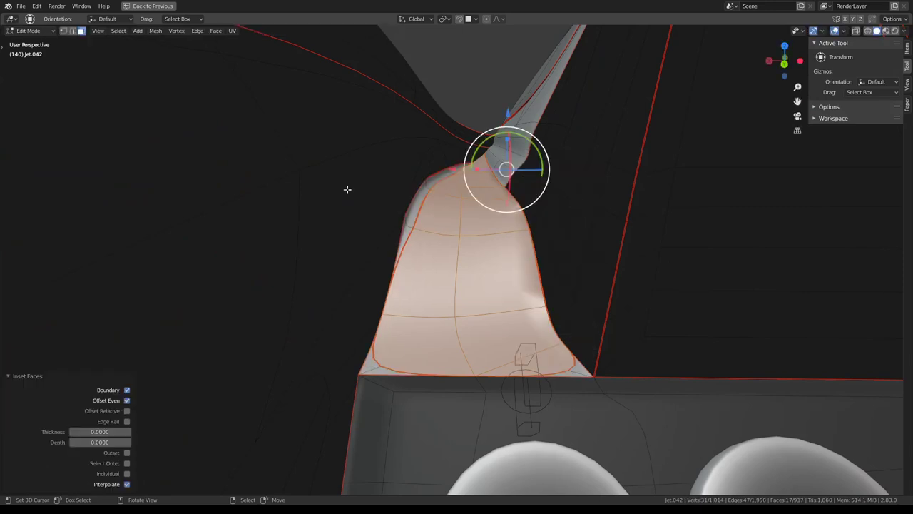
mouse_move(100, 431)
left_mouse_down()
mouse_move(118, 432)
mouse_move(118, 443)
left_mouse_up()
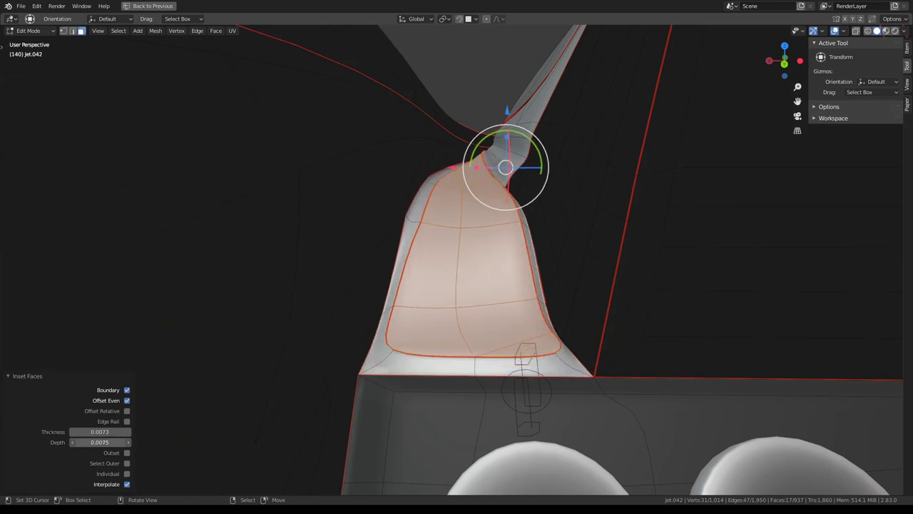
mouse_move(495, 247)
middle_mouse_down()
mouse_move(320, 124)
mouse_move(321, 94)
mouse_move(493, 248)
mouse_move(452, 225)
middle_mouse_up()
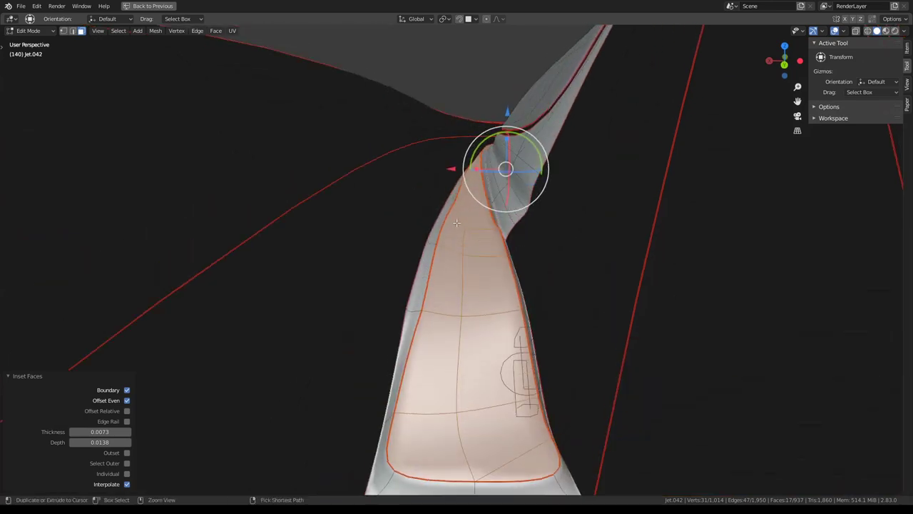
key("ctrl+z")
key("ctrl+z")
mouse_move(451, 212)
middle_mouse_down()
mouse_move(434, 210)
mouse_move(351, 255)
middle_mouse_up()
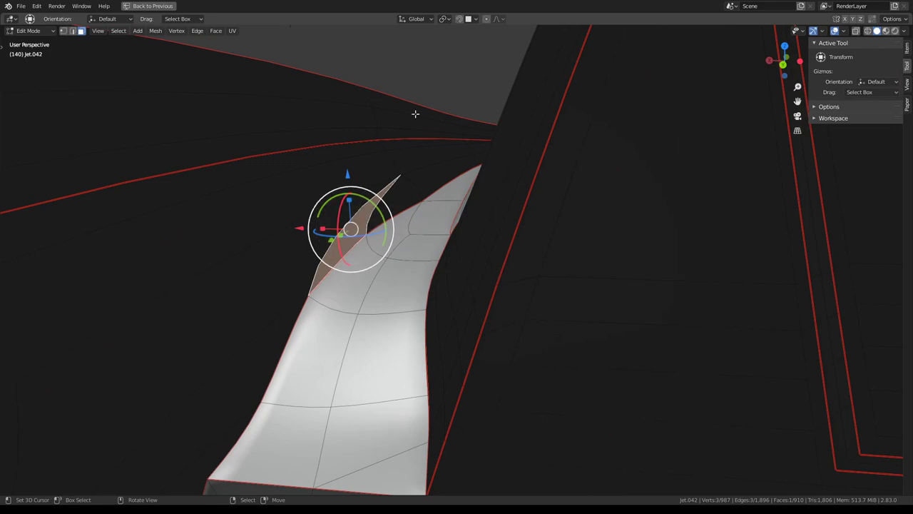
Subdivide a long fin edge and set viewport shading colour to Object.
left_click(72, 32)
left_click(335, 208)
key("q")
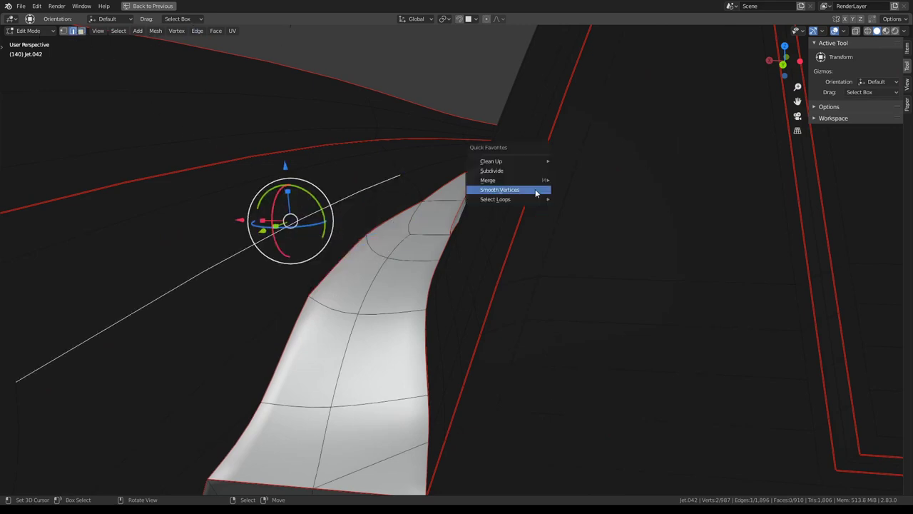
left_click(518, 171)
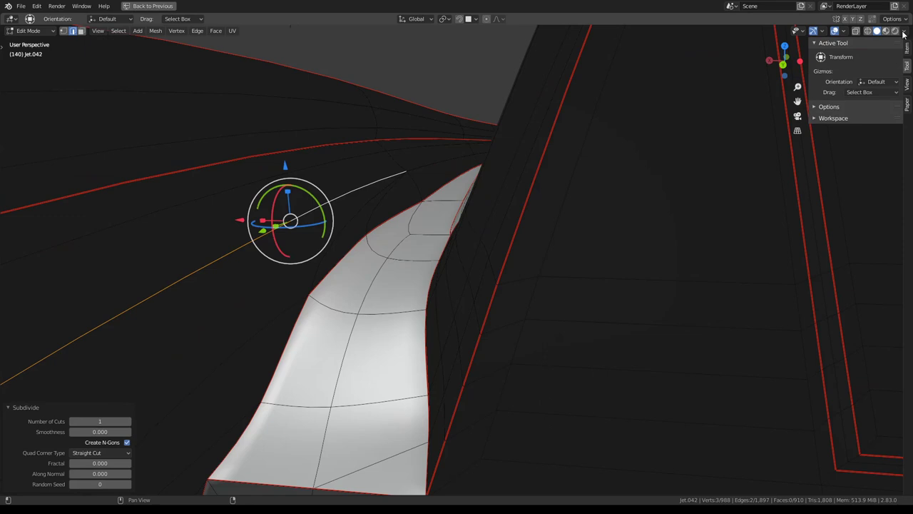
left_click(903, 32)
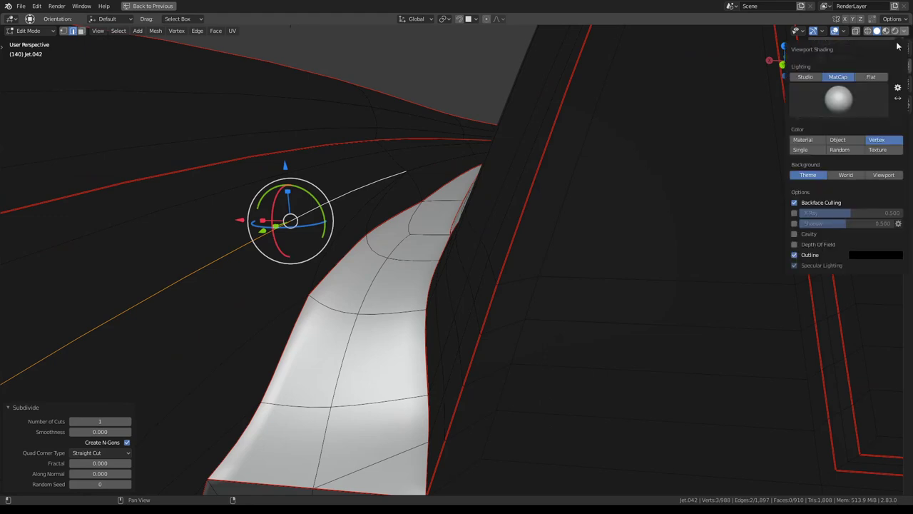
left_click(846, 139)
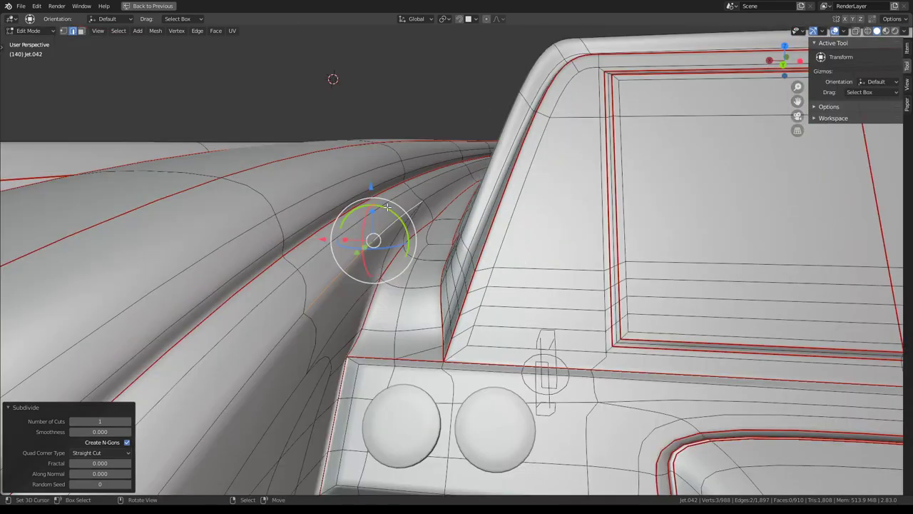
Redo the inner-curve edge subdivision, then rotate a fin-root edge to redirect the topology.
left_click(374, 210)
left_click(383, 237)
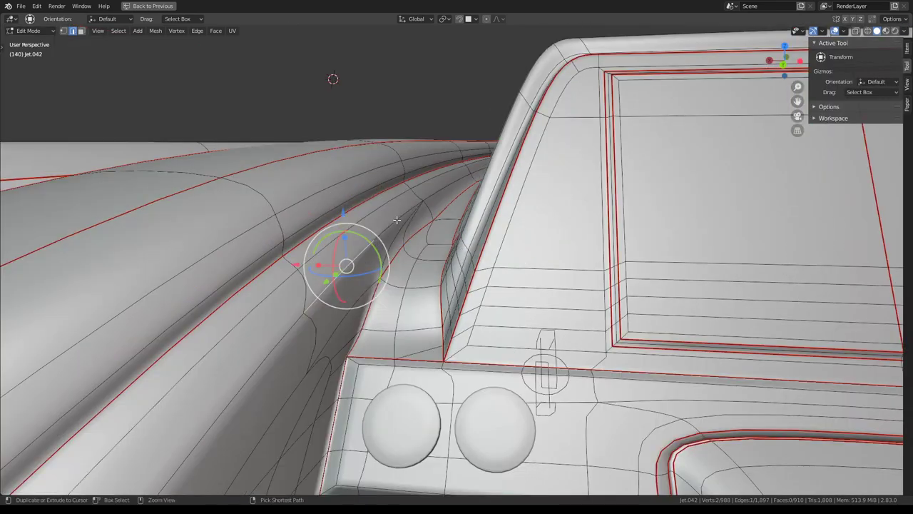
key("ctrl+z")
key("ctrl+z")
key("ctrl+e")
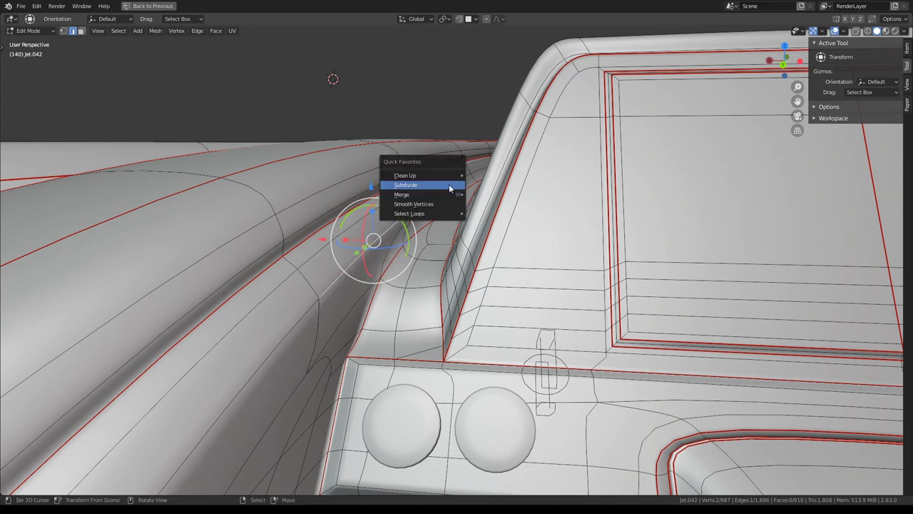
left_click(449, 184)
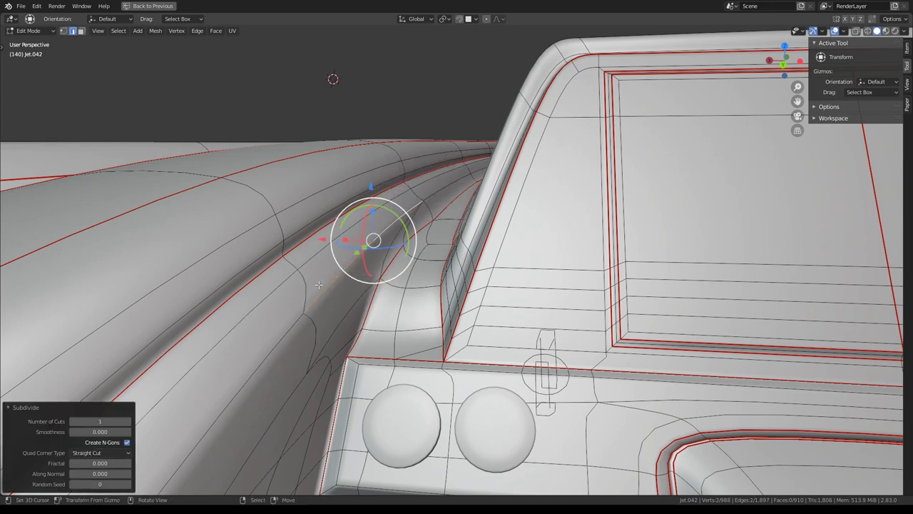
left_click(126, 443)
middle_click_drag(214, 321, 343, 276)
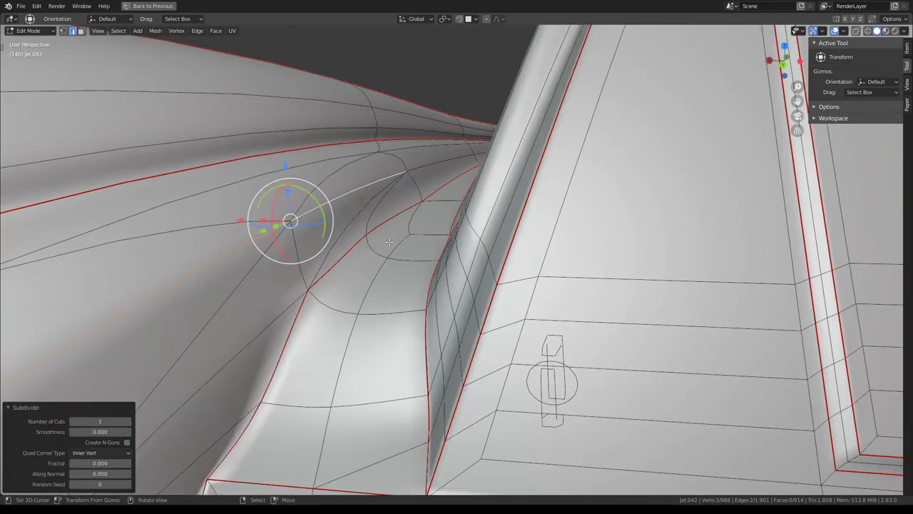
left_click(360, 207)
key("ctrl+e")
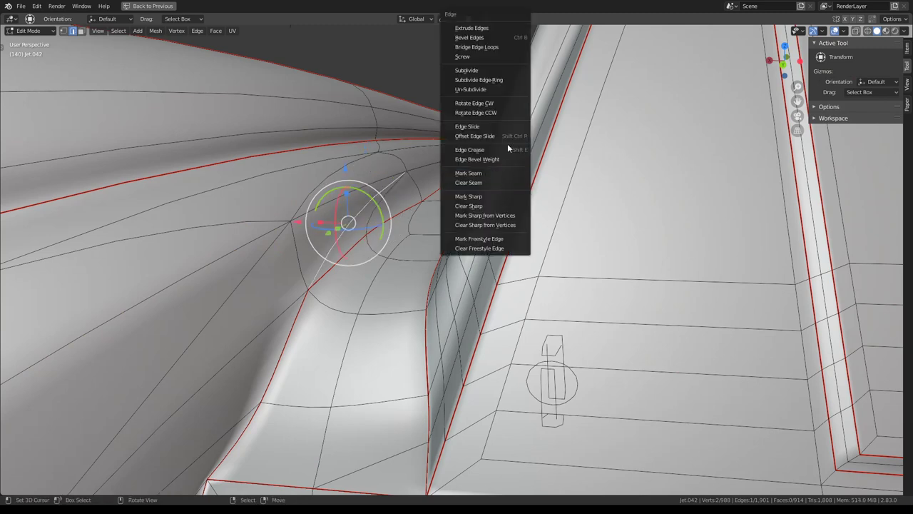
left_click(501, 104)
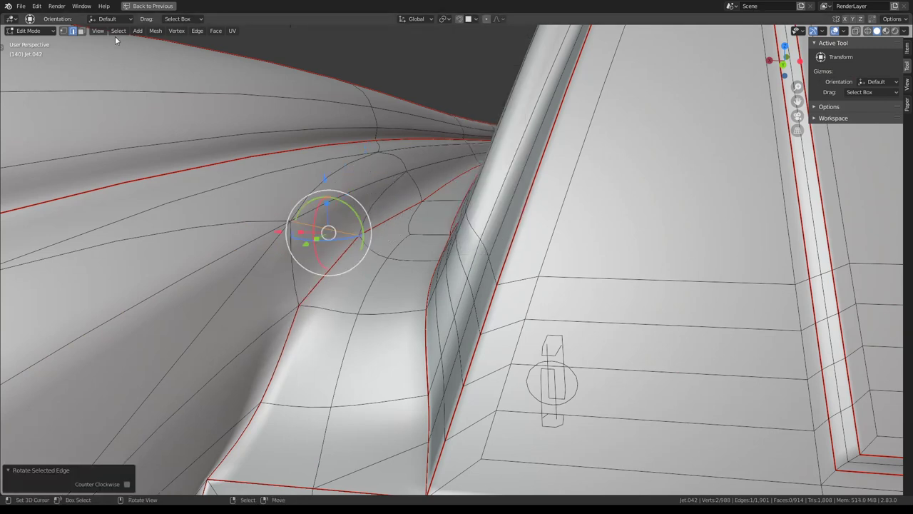
Check the face beside the rotated edge, then try subdividing a fin-root edge and undo it.
left_click(81, 30)
left_click(375, 203)
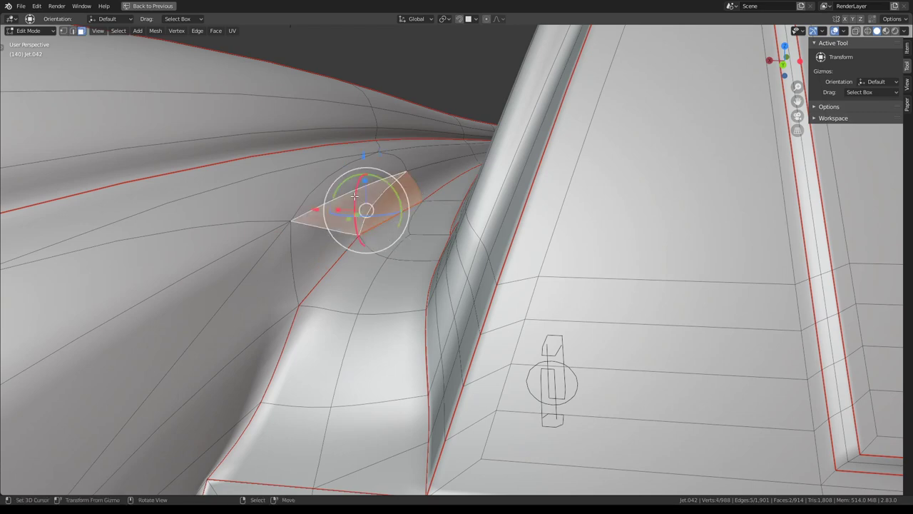
middle_click_drag(402, 185, 415, 185)
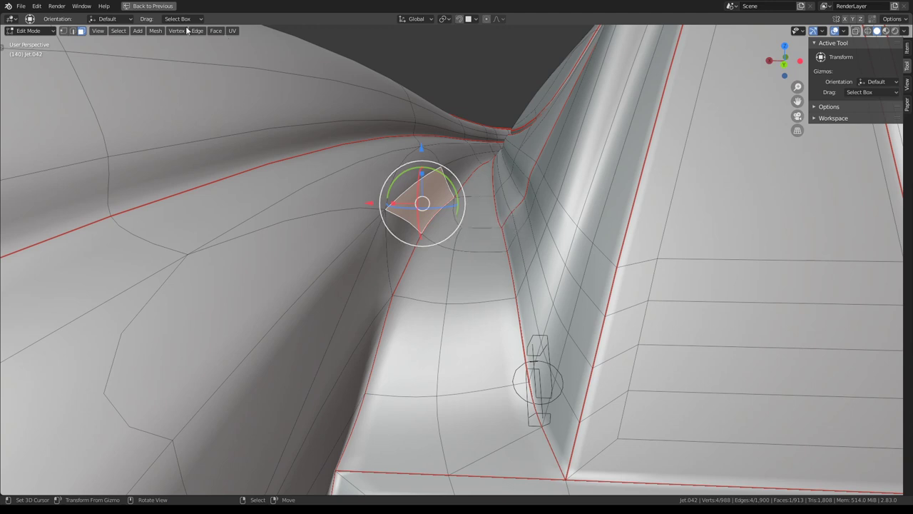
left_click(73, 31)
left_click(485, 196)
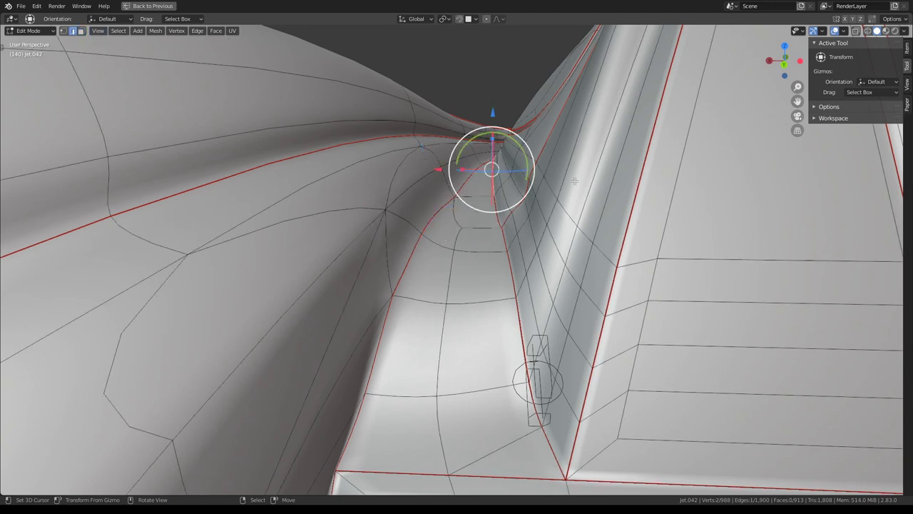
right_click(567, 180)
left_click(567, 180)
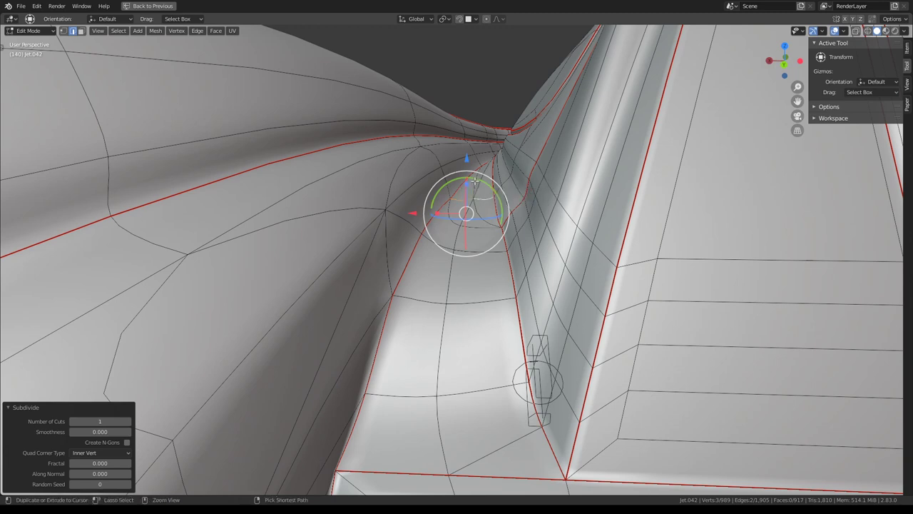
key("ctrl+z")
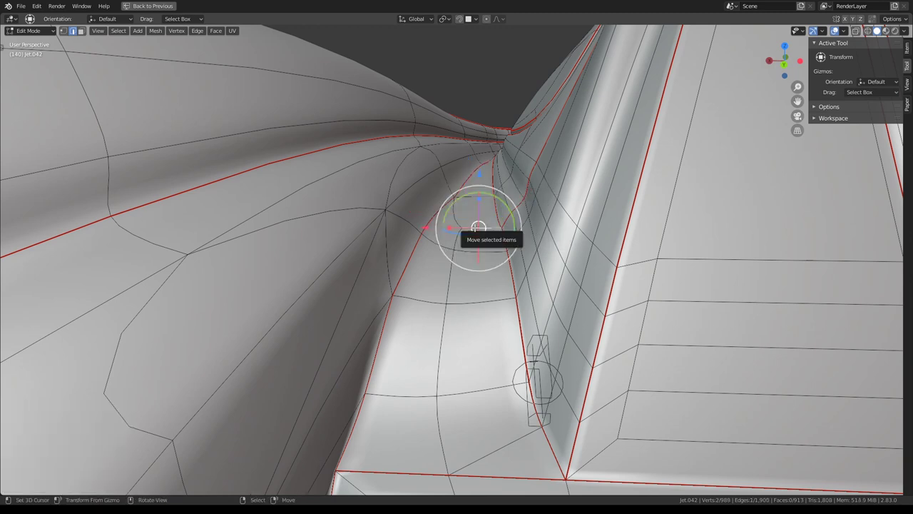
Hide the blocking faces, subdivide the edge ring above the hole, and reveal everything again.
key("h")
left_click(472, 189, "ctrl+alt")
key("q")
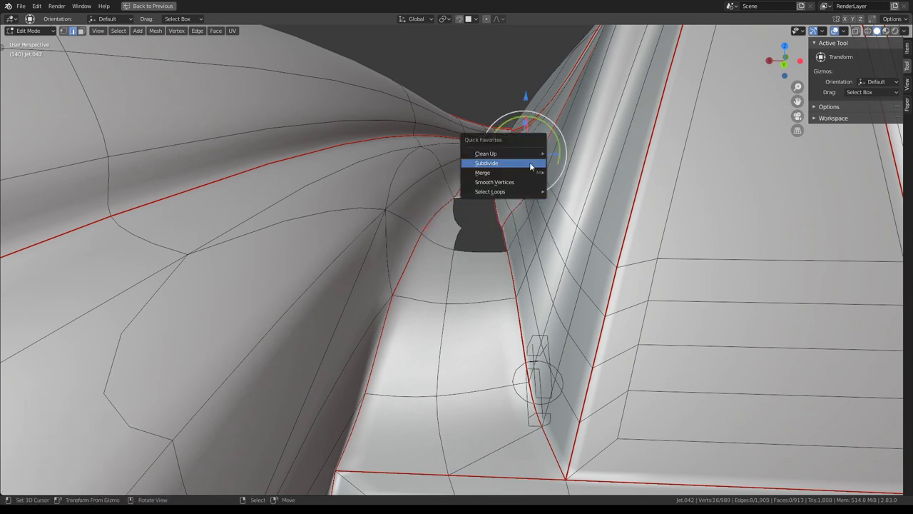
left_click(529, 161)
key("alt+h")
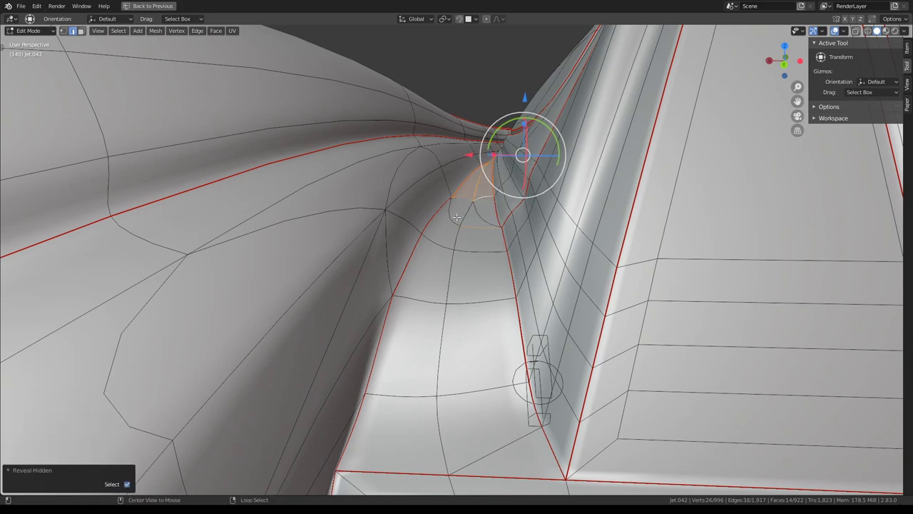
left_click(431, 214)
mouse_move(432, 214)
middle_mouse_down()
mouse_move(484, 248)
mouse_move(499, 271)
middle_mouse_up()
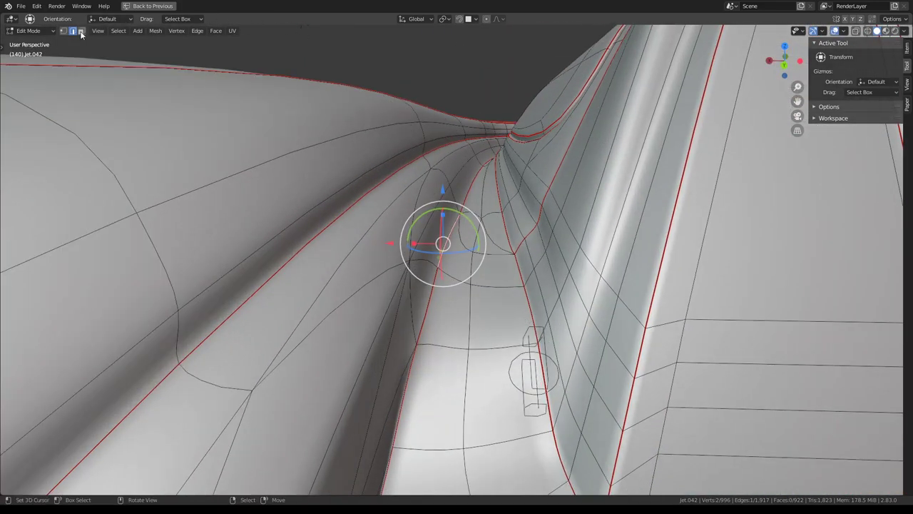
Select the quad above the hull-cockpit triangle, triangulate it, then undo back to the original quad.
left_click(81, 31)
left_click(489, 242)
left_click(460, 215)
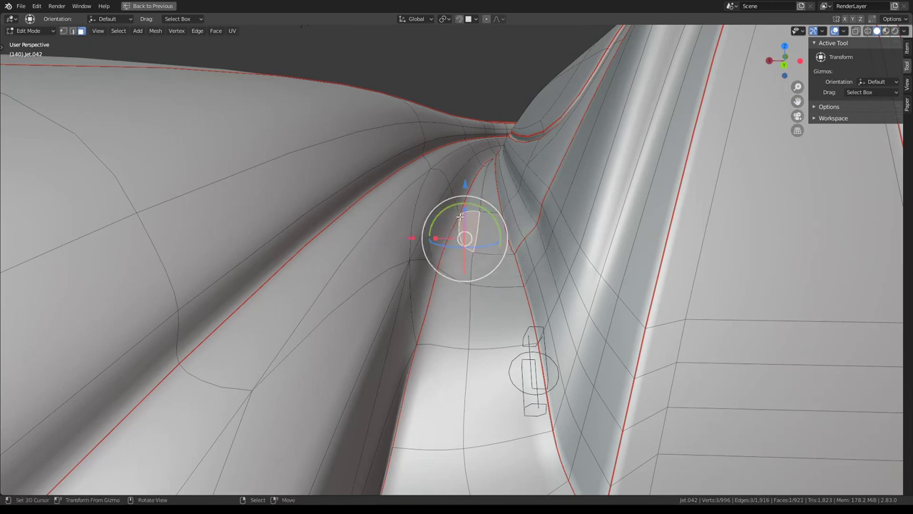
mouse_move(460, 216)
middle_mouse_down()
mouse_move(438, 204)
mouse_move(444, 230)
mouse_move(428, 264)
middle_mouse_up()
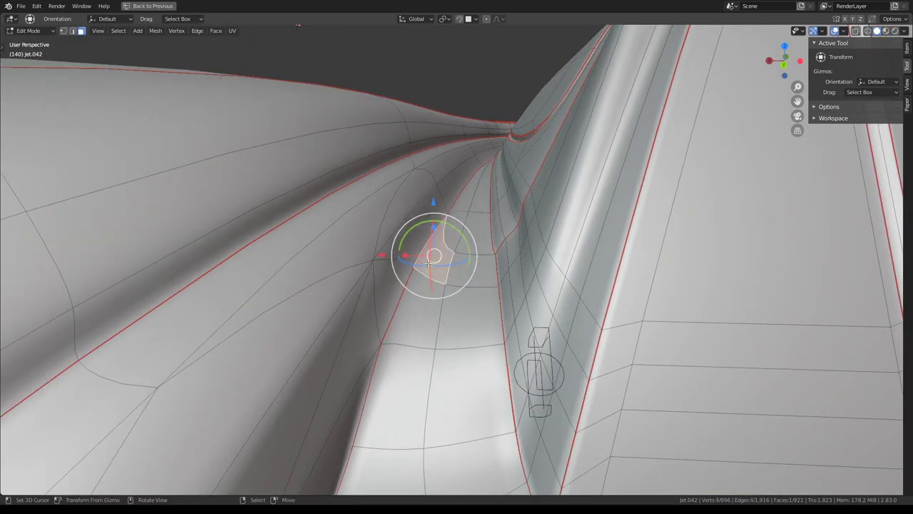
left_click(387, 292)
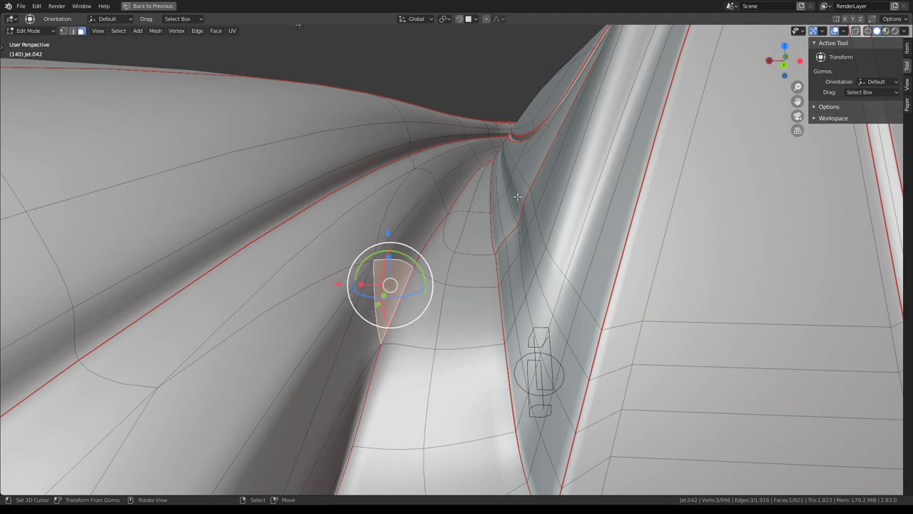
middle_click_drag(482, 224, 461, 248)
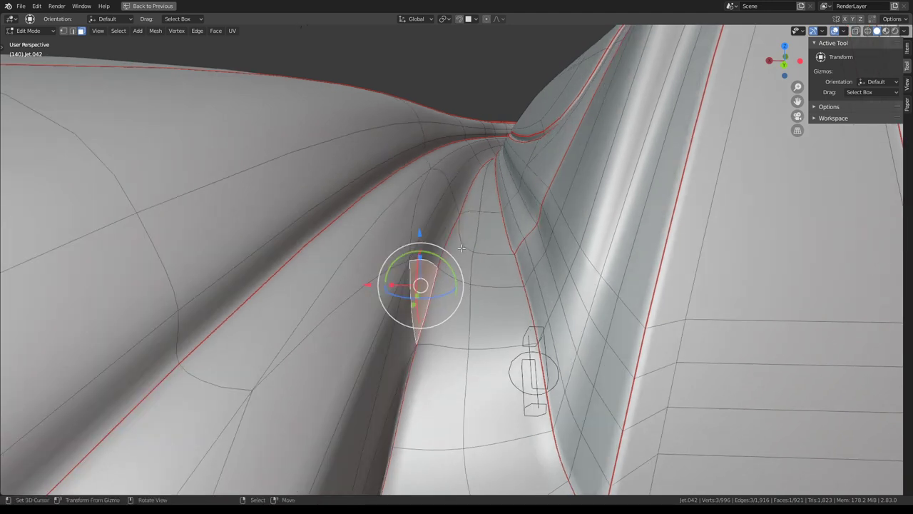
left_click(457, 256)
key("ctrl+t")
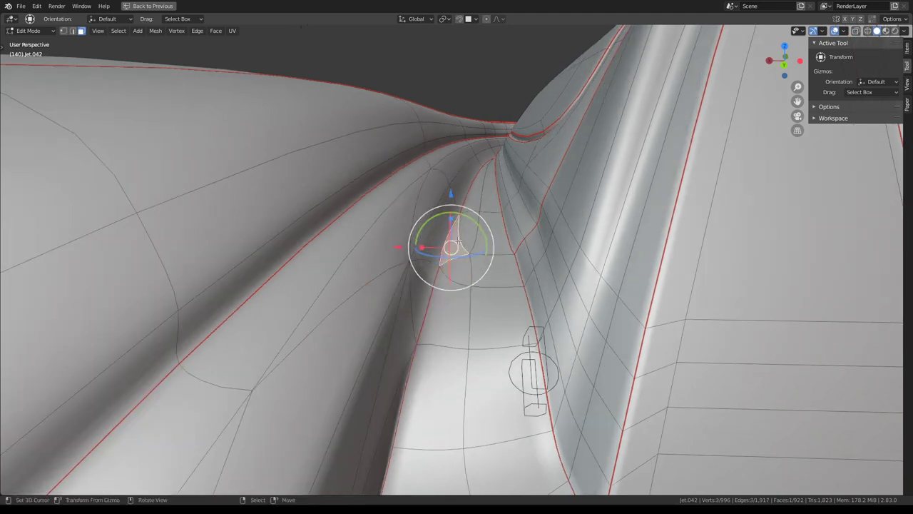
middle_click_drag(463, 225, 349, 211)
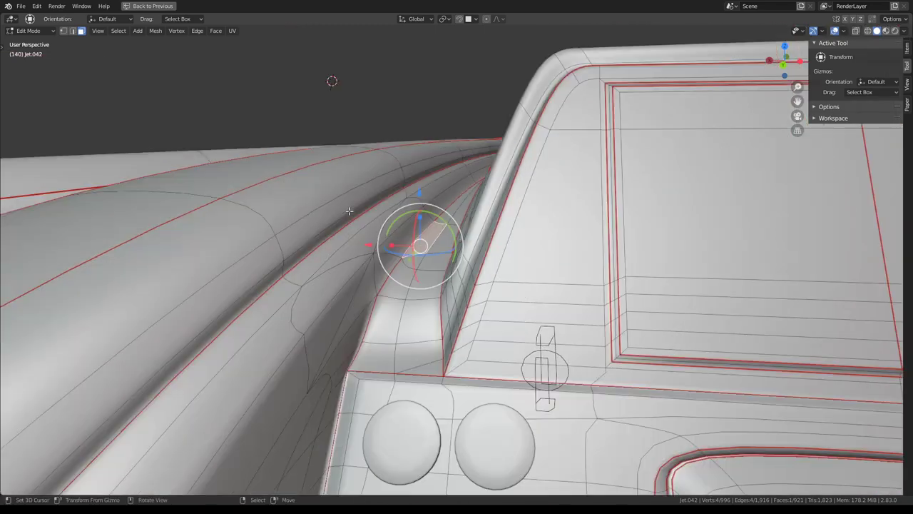
key("ctrl+z")
key("ctrl+z")
key("ctrl+z")
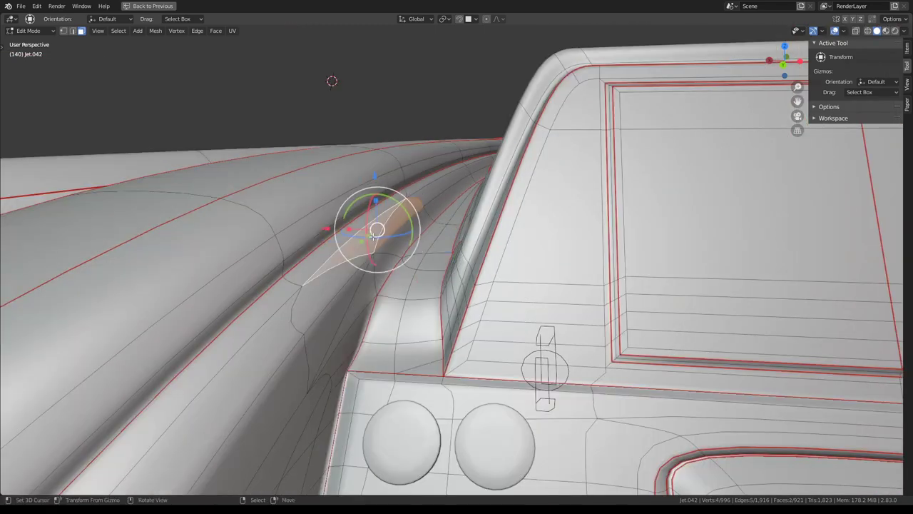
key("ctrl+z")
Subdivide the junction edge and rotate it clockwise to reroute the flow.
scroll(372, 263, "up", 3)
left_click(295, 245)
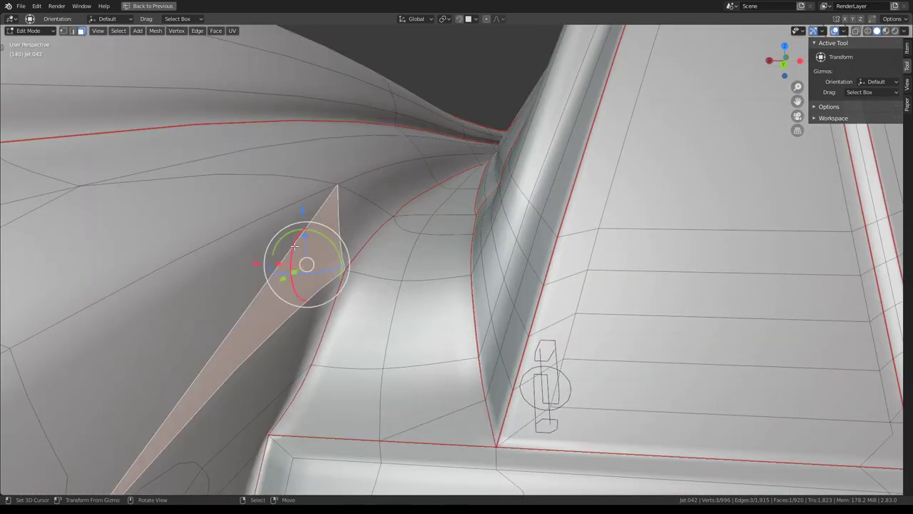
middle_click_drag(415, 215, 402, 263)
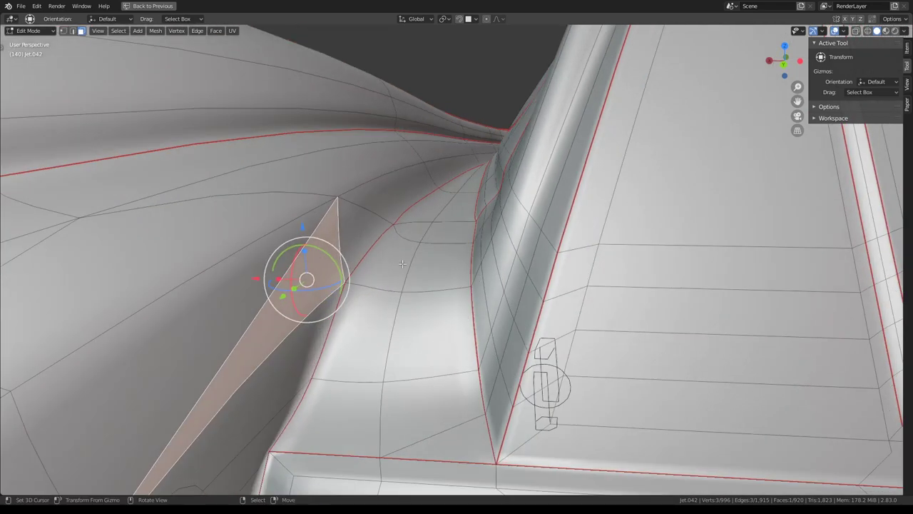
left_click(402, 264)
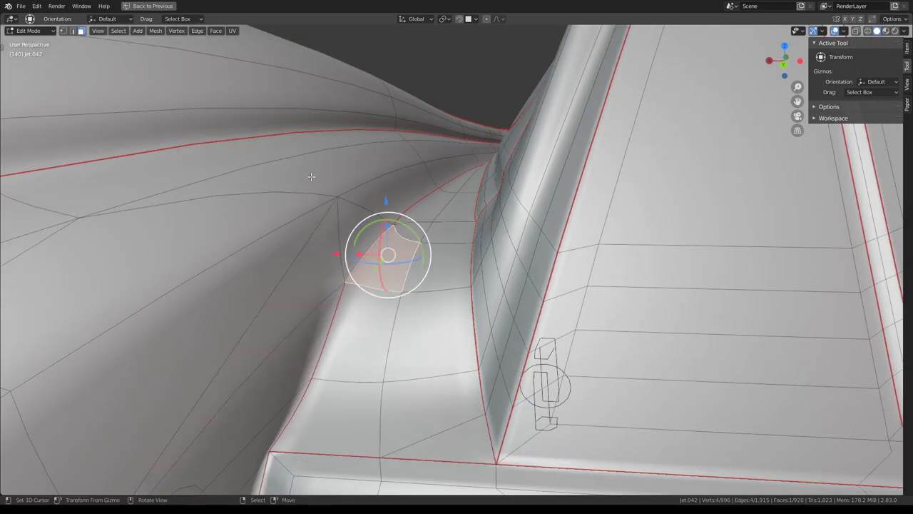
left_click(73, 31)
left_click(369, 246)
key("q")
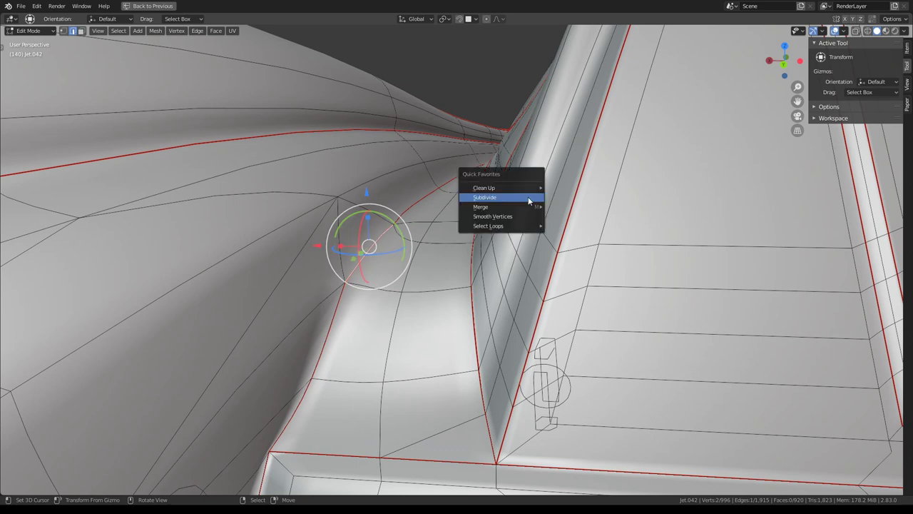
left_click(528, 197)
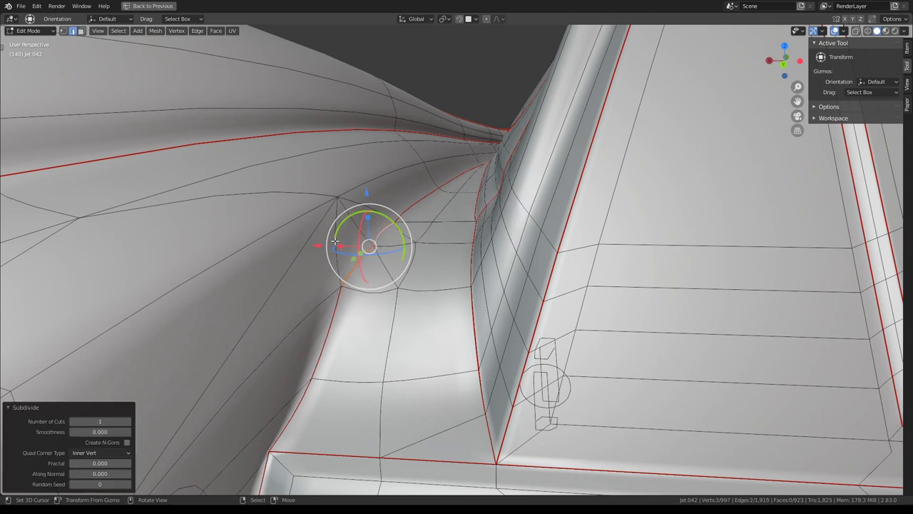
key("ctrl+e")
left_click(468, 237)
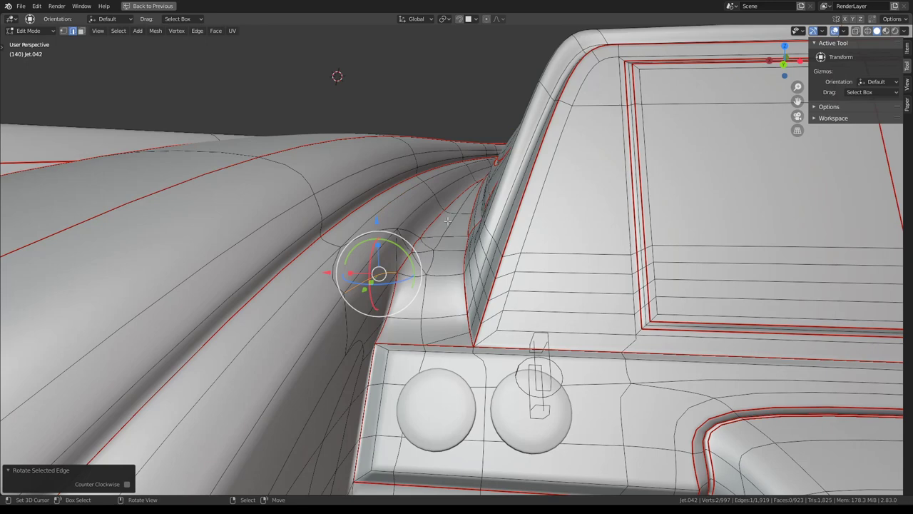
Select the junction faces beside the rotated edge, including the large and small triangles.
scroll(448, 221, "up", 3)
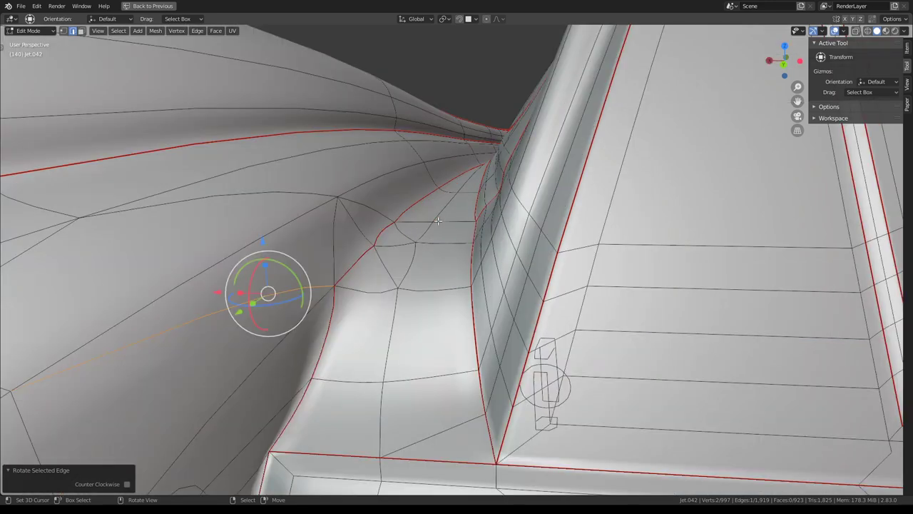
left_click(80, 34)
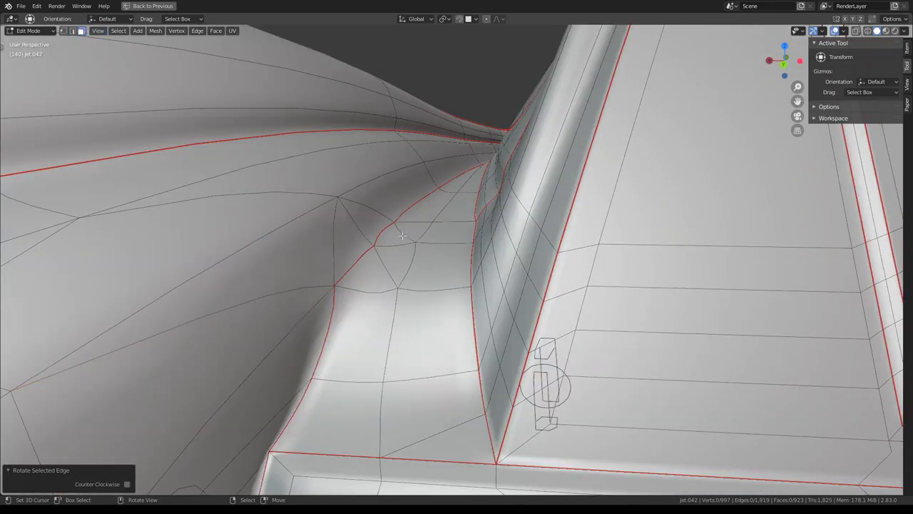
left_click(402, 235)
left_click(397, 265)
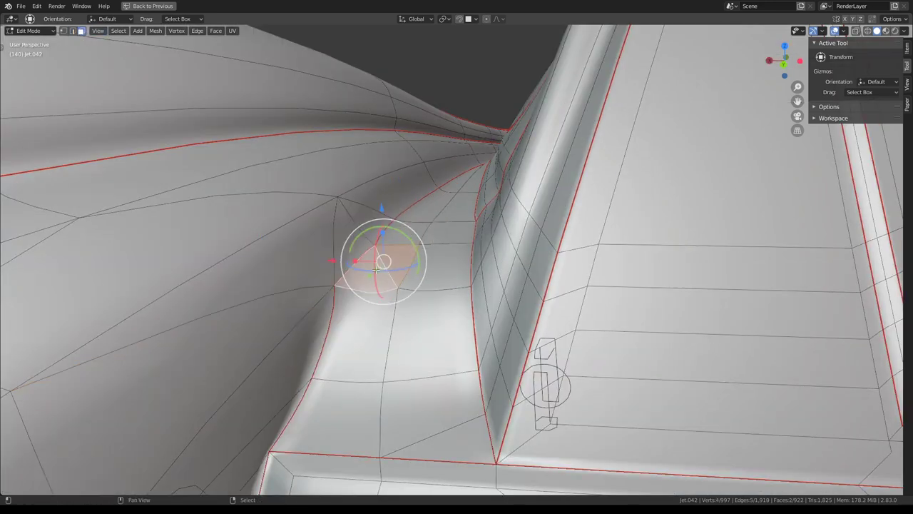
mouse_move(397, 266)
middle_mouse_down()
mouse_move(428, 257)
mouse_move(295, 130)
middle_mouse_up()
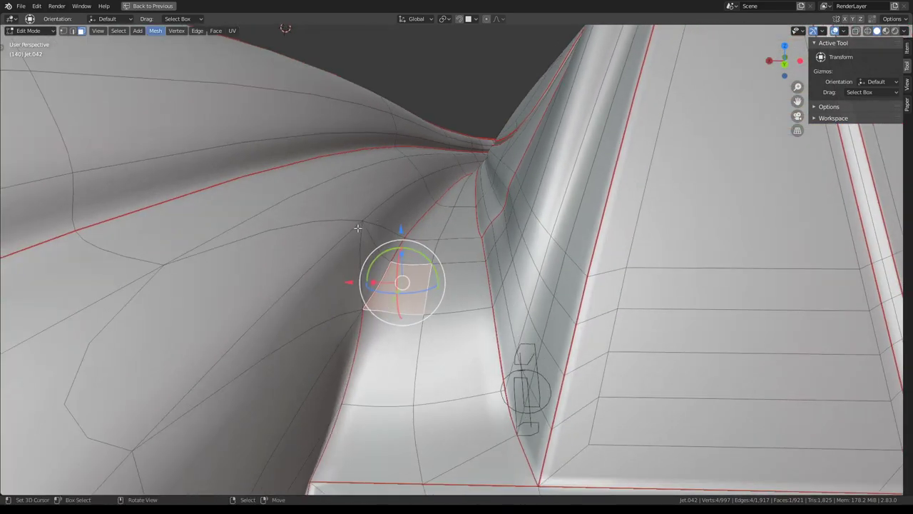
left_click(361, 242)
left_click(363, 261)
Switch to Vertex Paint mode and inspect the cockpit pillar from the side.
mouse_move(373, 175)
middle_mouse_down()
mouse_move(356, 126)
mouse_move(440, 226)
mouse_move(433, 197)
middle_mouse_up()
key("ctrl+Tab")
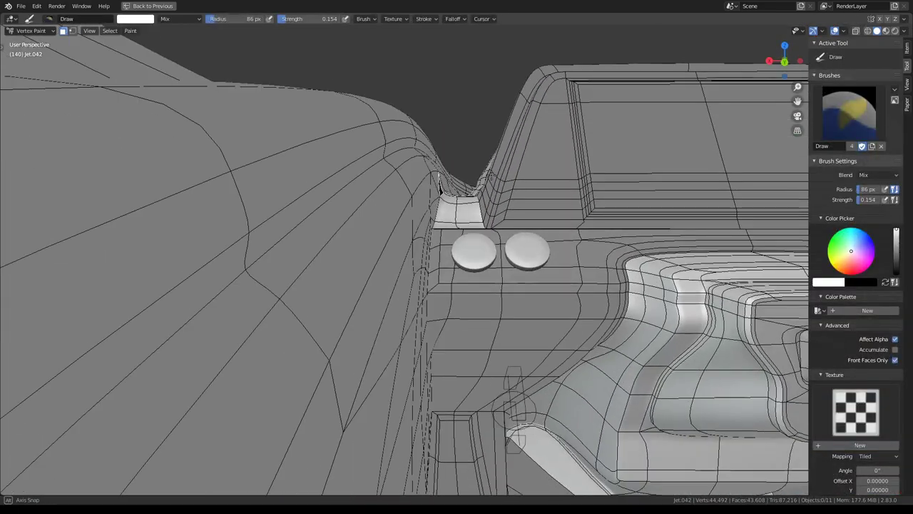
scroll(428, 278, "up", 3)
scroll(432, 289, "up", 4)
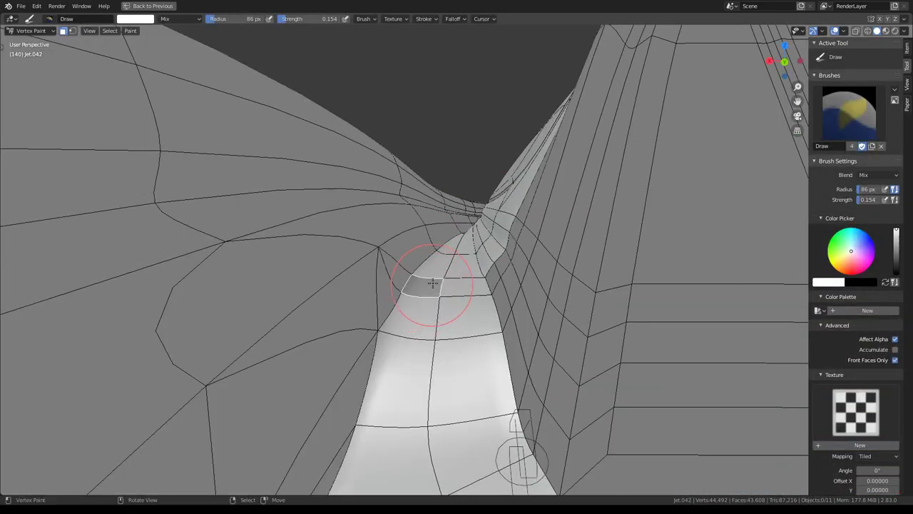
scroll(432, 282, "down", 4)
mouse_move(432, 277)
middle_mouse_down()
mouse_move(350, 263)
mouse_move(273, 275)
middle_mouse_up()
Return to Edit Mode, deselect the triangle face, and switch to Object Mode.
key("Tab")
left_click(350, 262, "shift")
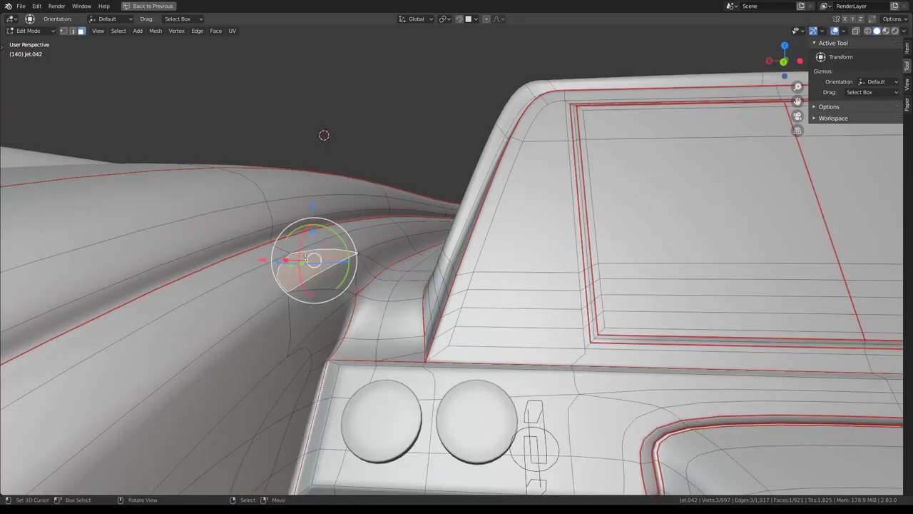
mouse_move(345, 263)
middle_mouse_down()
mouse_move(386, 320)
mouse_move(402, 320)
mouse_move(428, 221)
mouse_move(465, 205)
middle_mouse_up()
left_click(52, 32)
left_click(30, 43)
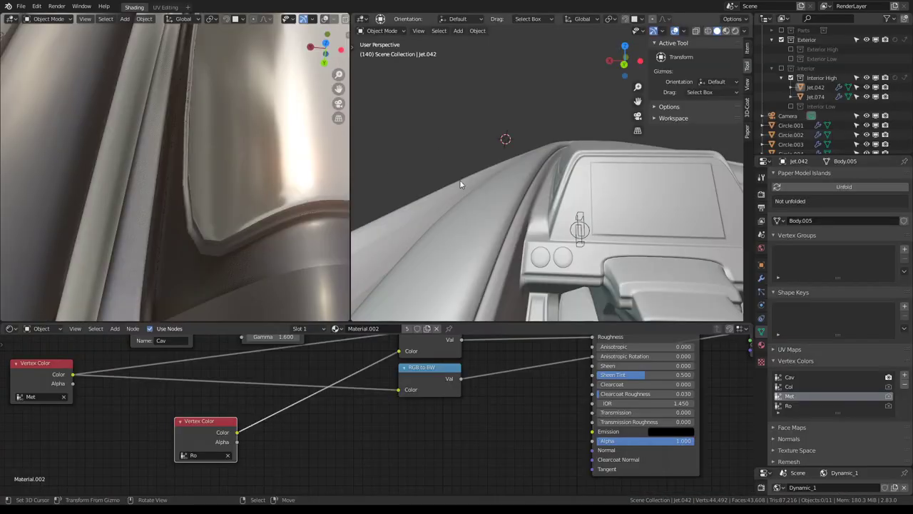
Restore the full Shading layout and zoom the editing view in on the junction.
key("ctrl+space")
mouse_move(229, 148)
middle_mouse_down()
mouse_move(206, 153)
mouse_move(213, 86)
mouse_move(211, 114)
mouse_move(211, 97)
mouse_move(182, 125)
middle_mouse_up()
scroll(214, 91, "up", 5)
scroll(544, 229, "up", 2)
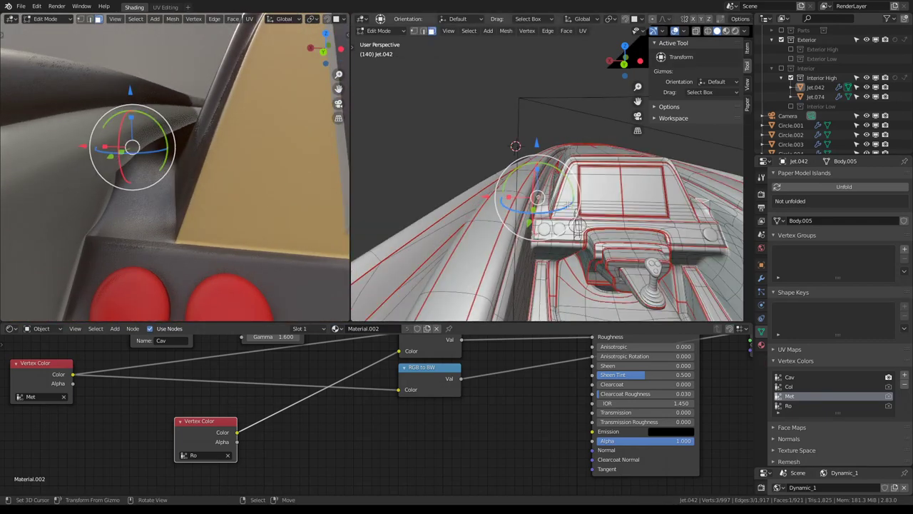
scroll(544, 229, "up", 2)
mouse_move(523, 286)
middle_mouse_down()
mouse_move(491, 248)
mouse_move(516, 268)
mouse_move(499, 207)
middle_mouse_up()
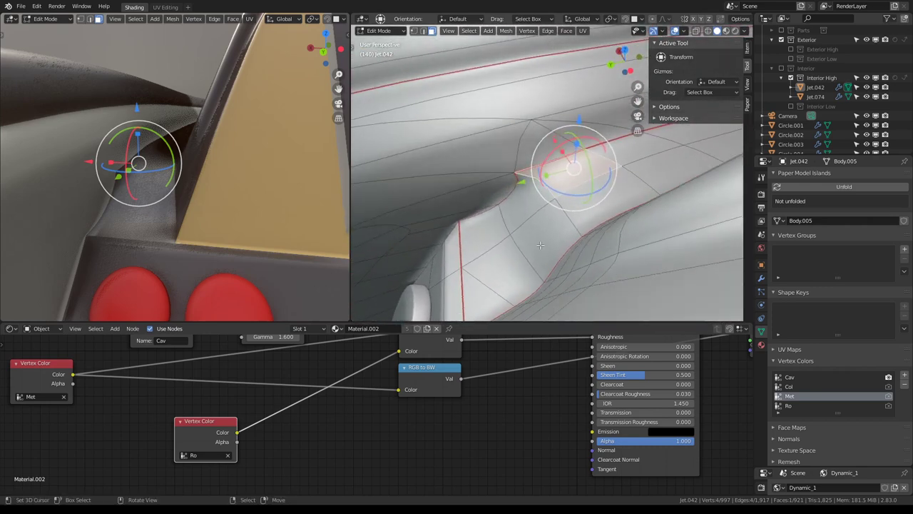
Select the junction face strip and show its median and 0.10 mean crease in the sidebar Item tab.
left_click(457, 199)
left_click(492, 189, "shift")
left_click(533, 188, "shift")
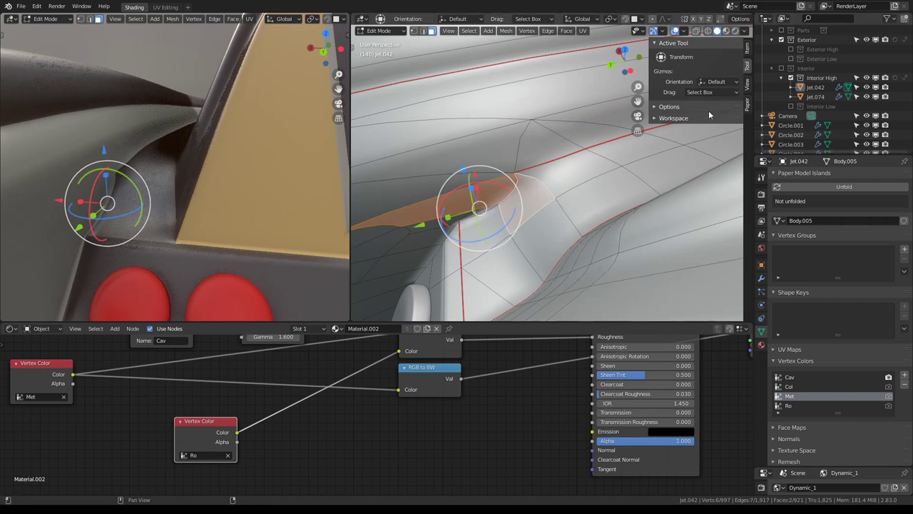
left_click(746, 48)
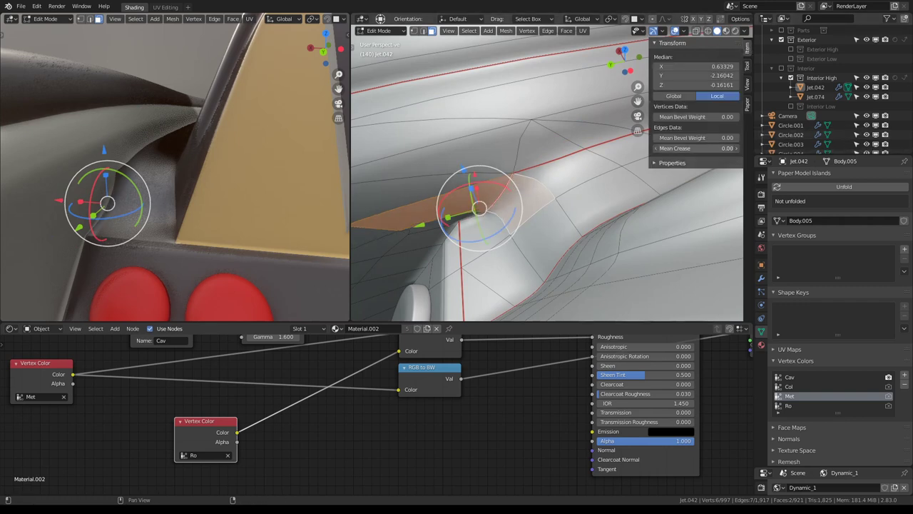
left_click(522, 162, "shift")
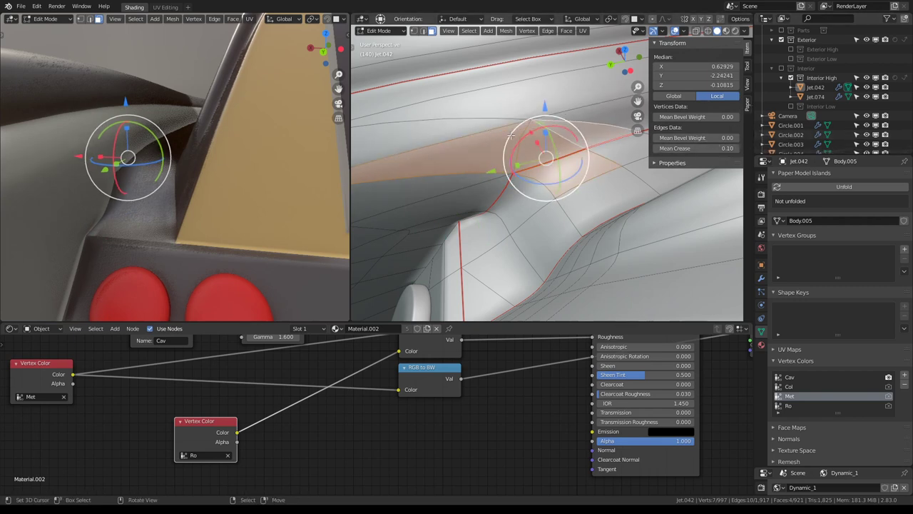
mouse_move(536, 171)
middle_mouse_down()
mouse_move(588, 158)
mouse_move(541, 126)
mouse_move(567, 154)
mouse_move(561, 182)
mouse_move(574, 177)
middle_mouse_up()
Show the modifier stack and move the selected junction vertices along Z.
left_click(761, 277)
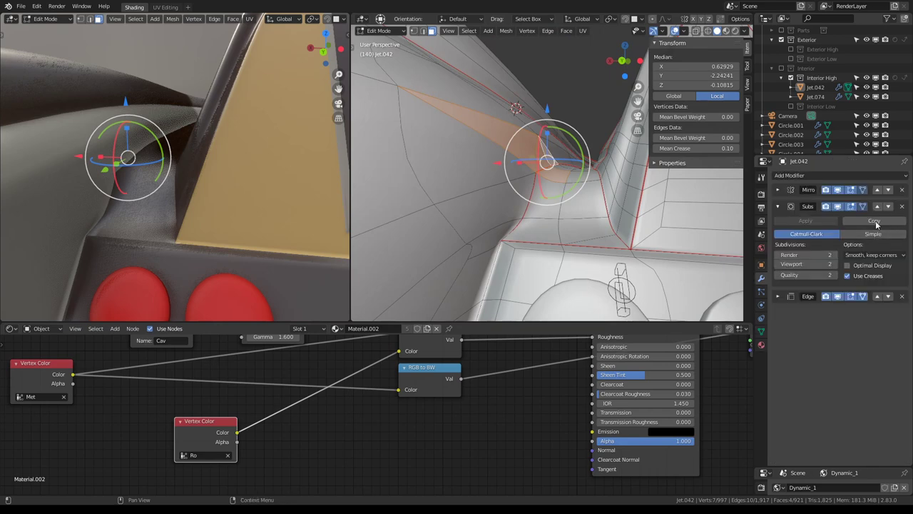
mouse_move(564, 214)
middle_mouse_down()
mouse_move(554, 231)
mouse_move(561, 182)
middle_mouse_up()
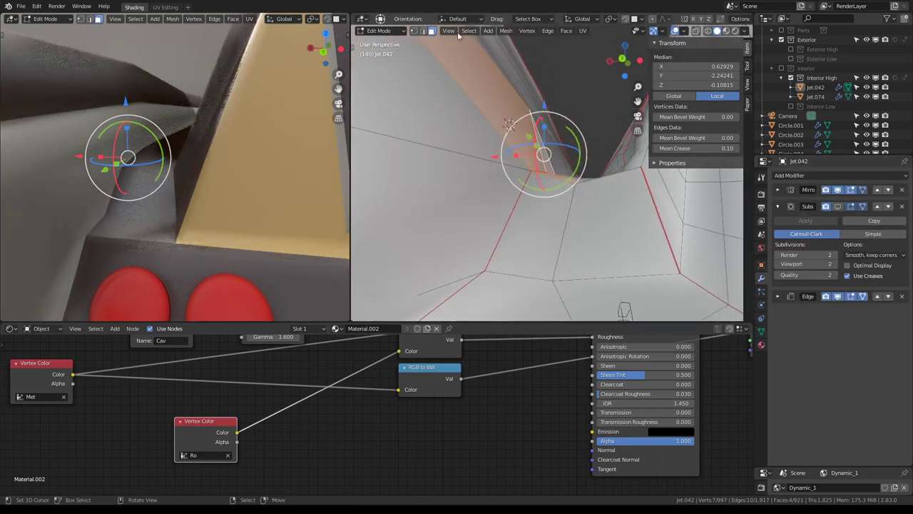
left_click_drag(533, 116, 528, 146)
middle_click_drag(528, 146, 538, 175)
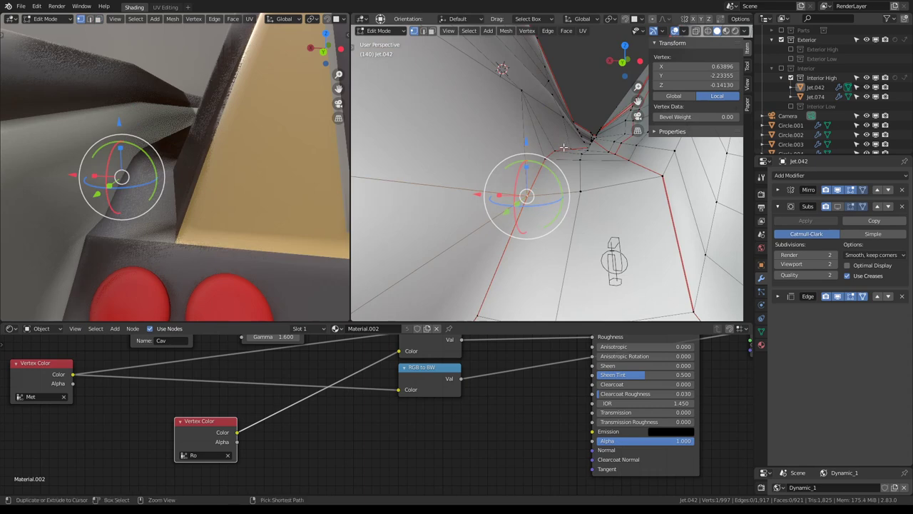
Select a path of junction vertices and flatten them to zero height with S Z 0.
left_click(515, 210, "ctrl")
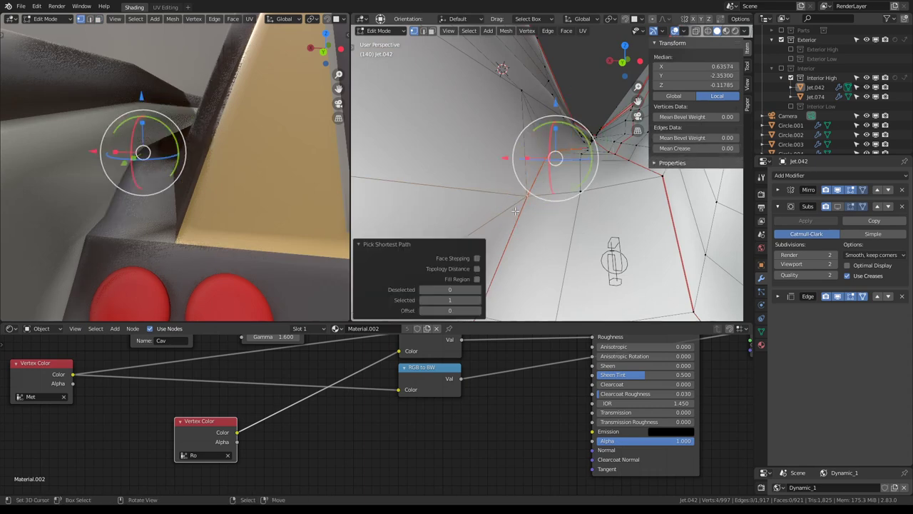
middle_click_drag(565, 167, 556, 161)
left_click(556, 161, "shift")
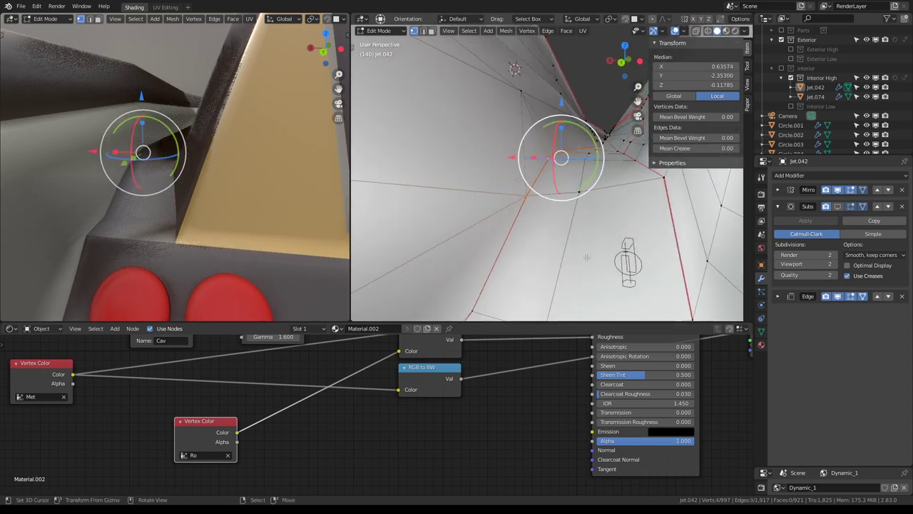
key("s")
key("z")
key("0")
key("Return")
Raise individual junction vertices slightly along Z.
middle_click_drag(585, 232, 528, 178)
left_click(526, 184)
key("g")
key("z")
left_click(579, 191)
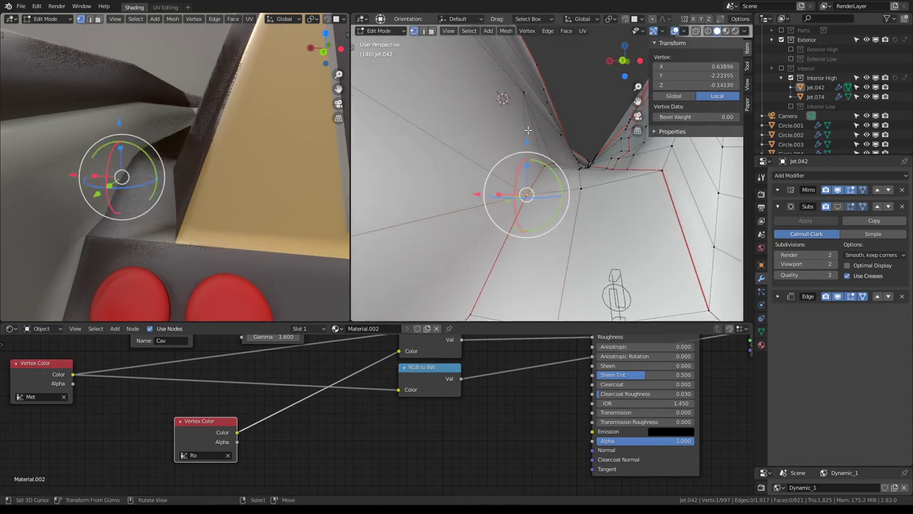
left_click(579, 191)
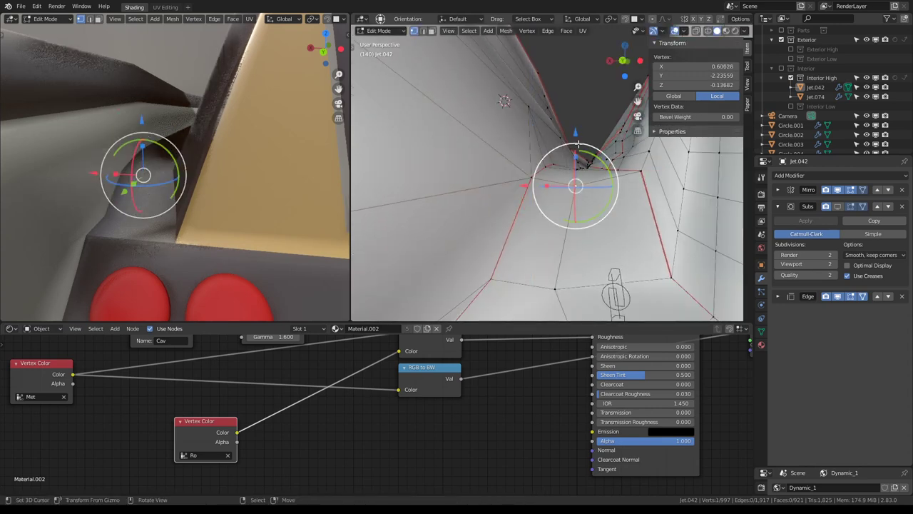
left_click(576, 123)
middle_click_drag(576, 123, 575, 204)
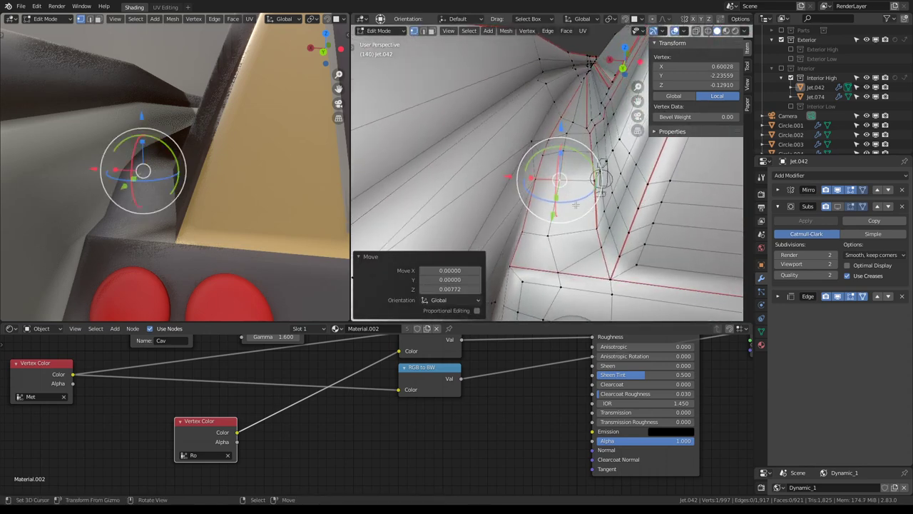
Slide two junction vertices along their edges with GG to even the spacing.
key("g")
key("Escape")
key("g")
key("g")
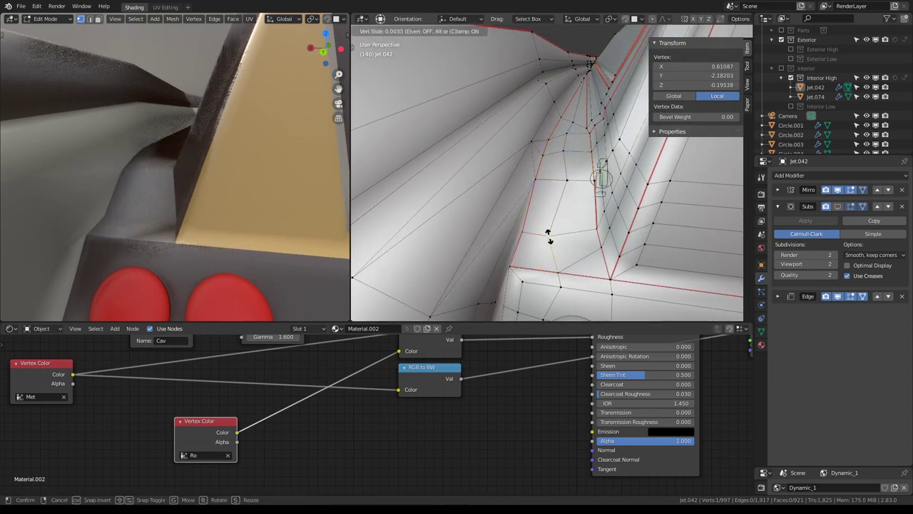
left_click(557, 236)
middle_click_drag(556, 236, 574, 145)
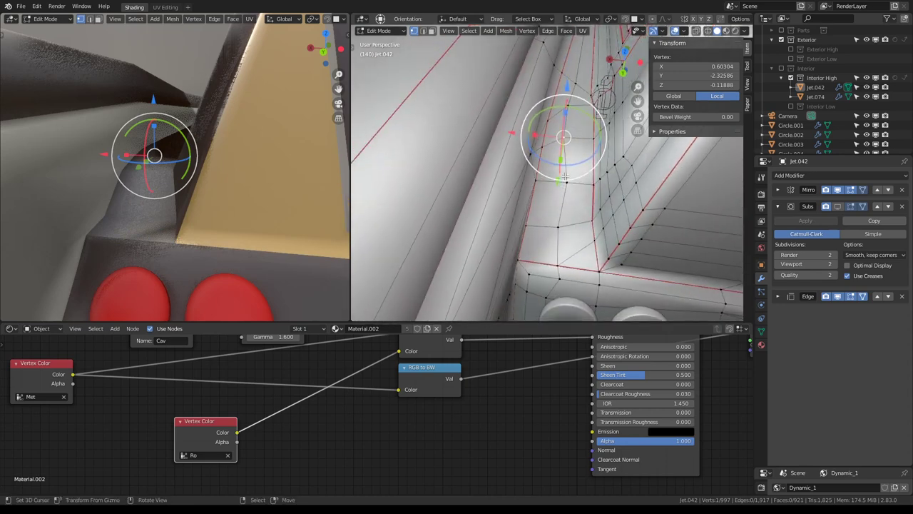
key("g")
left_click(567, 105)
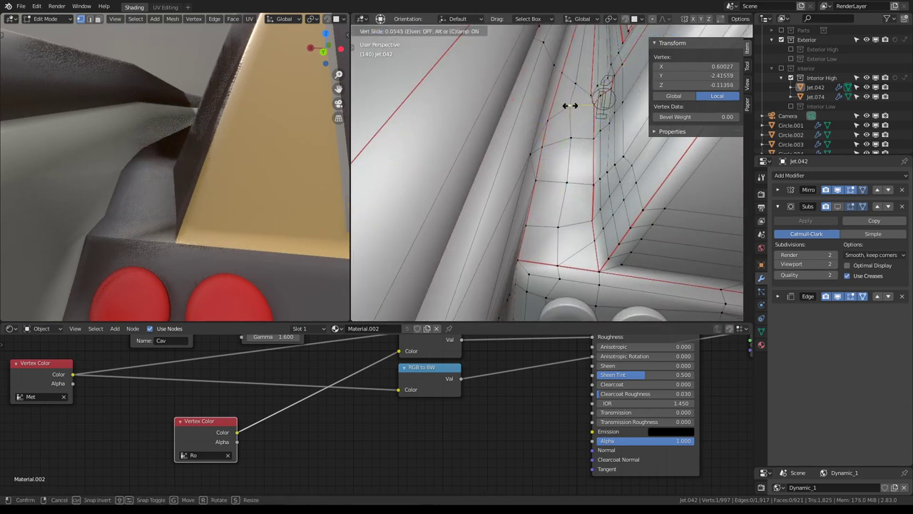
left_click(574, 105)
mouse_move(574, 105)
middle_mouse_down()
mouse_move(519, 113)
mouse_move(573, 141)
mouse_move(563, 179)
middle_mouse_up()
left_click(562, 180)
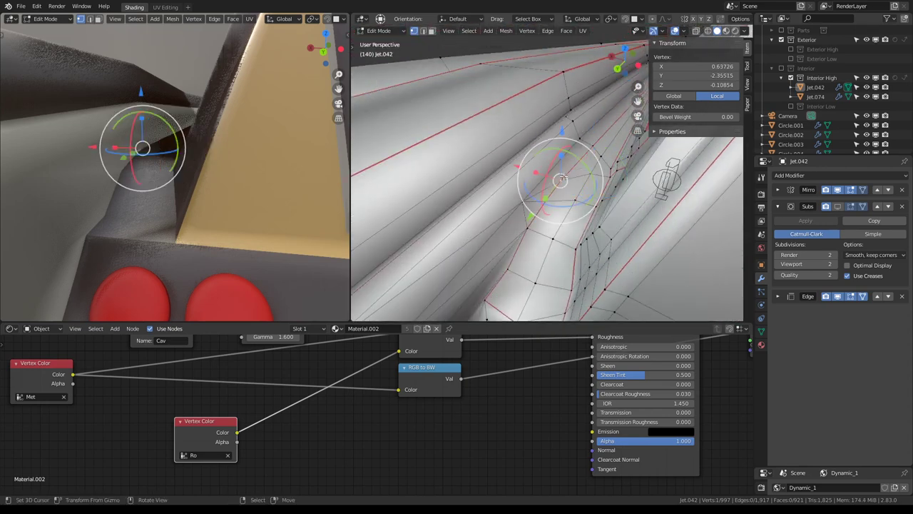
Select the edge ring along the hull and inspect it from several angles.
left_click(424, 31)
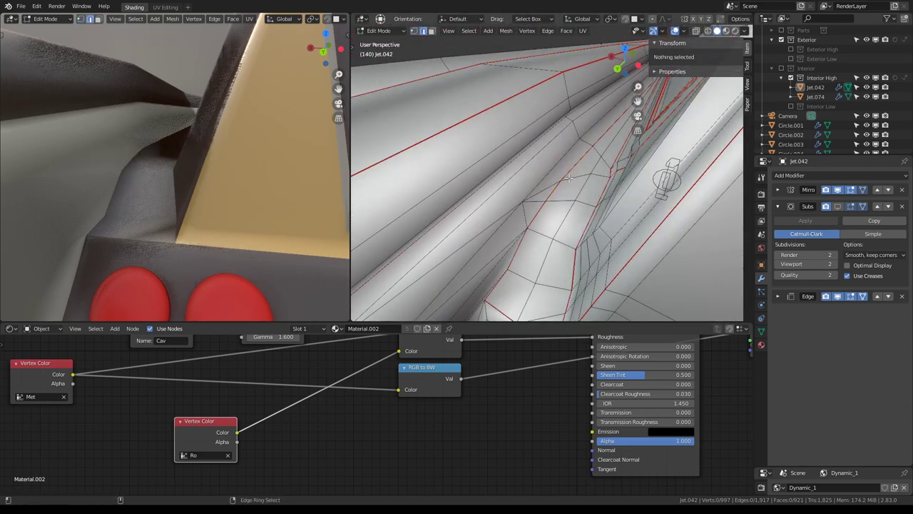
left_click(549, 163, "ctrl+alt")
middle_click_drag(542, 157, 544, 145)
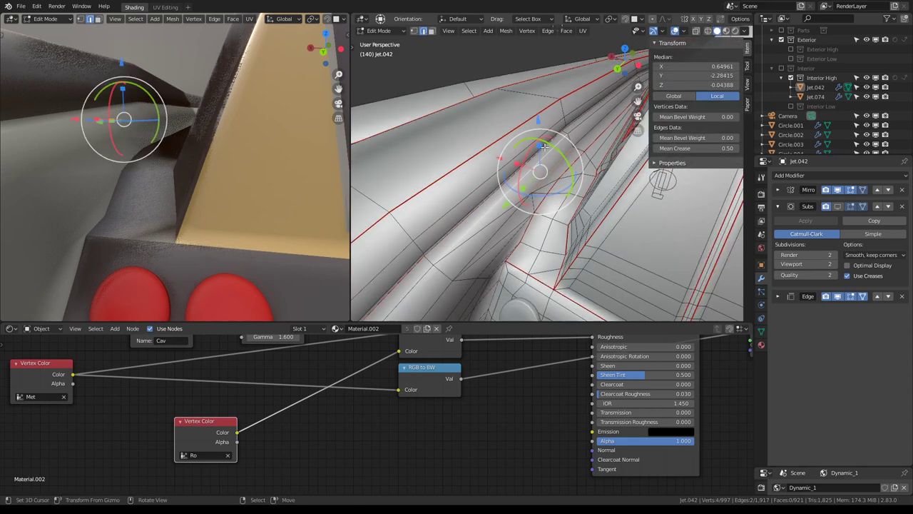
mouse_move(490, 112)
middle_mouse_down()
mouse_move(613, 149)
mouse_move(619, 176)
middle_mouse_up()
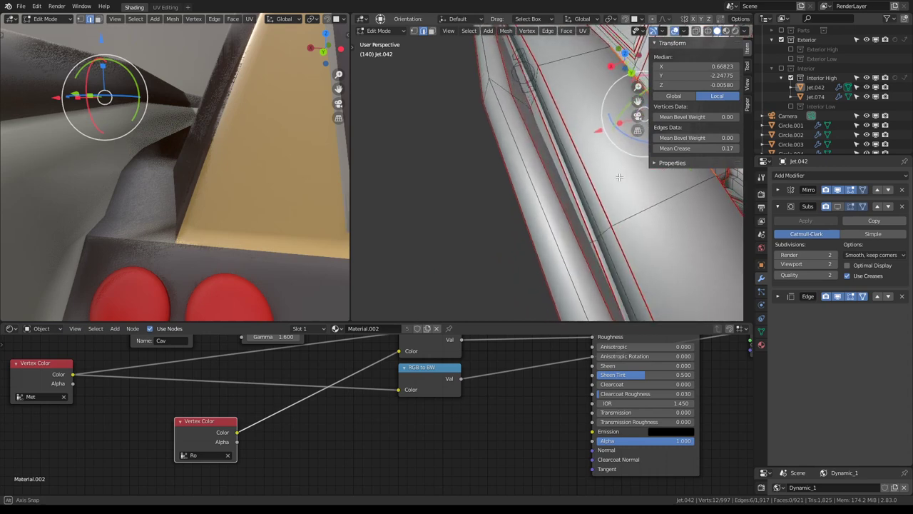
mouse_move(561, 135)
middle_mouse_down()
mouse_move(566, 114)
mouse_move(551, 153)
mouse_move(550, 212)
mouse_move(571, 164)
middle_mouse_up()
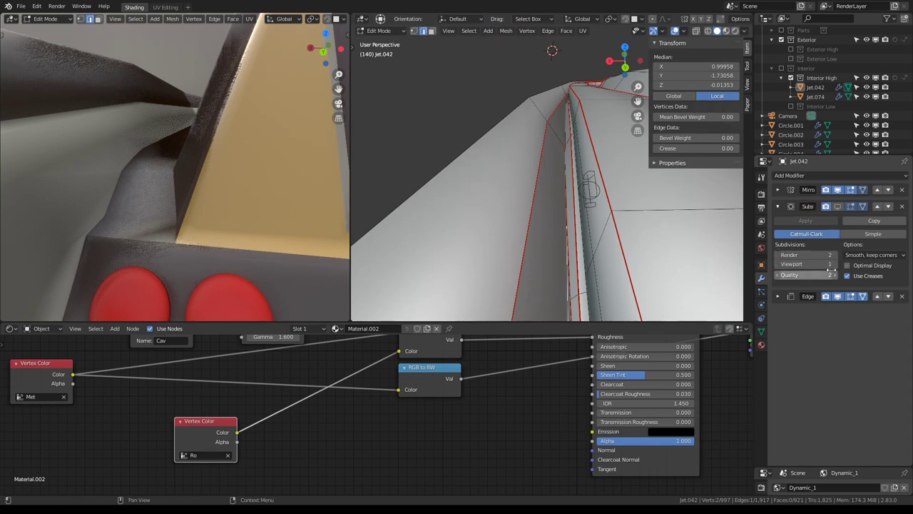
mouse_move(549, 143)
middle_mouse_down()
mouse_move(519, 129)
mouse_move(516, 136)
mouse_move(544, 136)
mouse_move(550, 160)
mouse_move(549, 138)
mouse_move(547, 169)
mouse_move(562, 195)
mouse_move(546, 206)
middle_mouse_up()
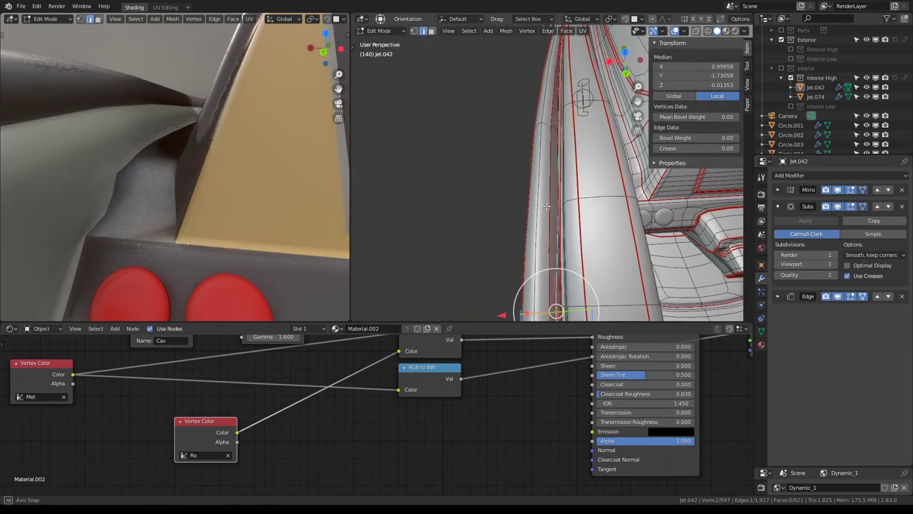
Switch to top view and maximize the 3D viewport to fill the window.
key("KP_7")
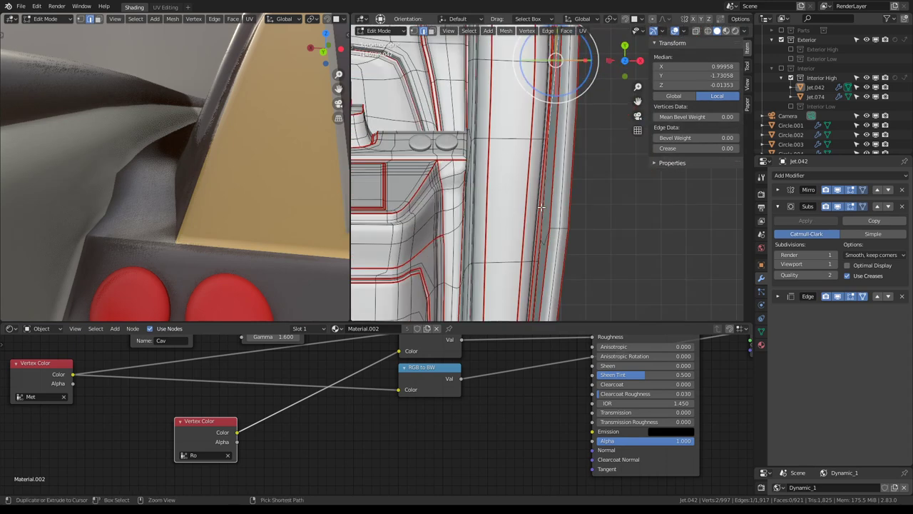
key("ctrl+space")
scroll(546, 194, "down", 1)
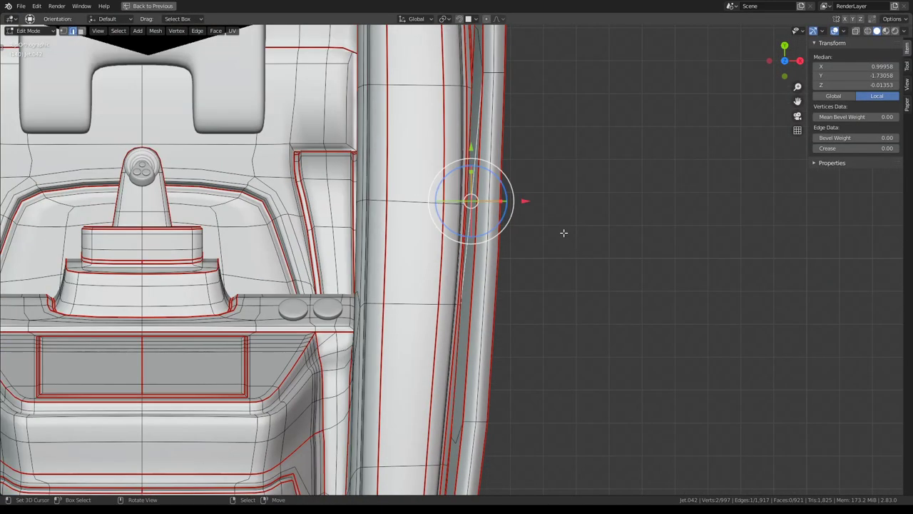
Switch to vertex select and nudge the first rail vertices near the cockpit junction.
scroll(562, 233, "up", 2)
key("g")
right_click(466, 361)
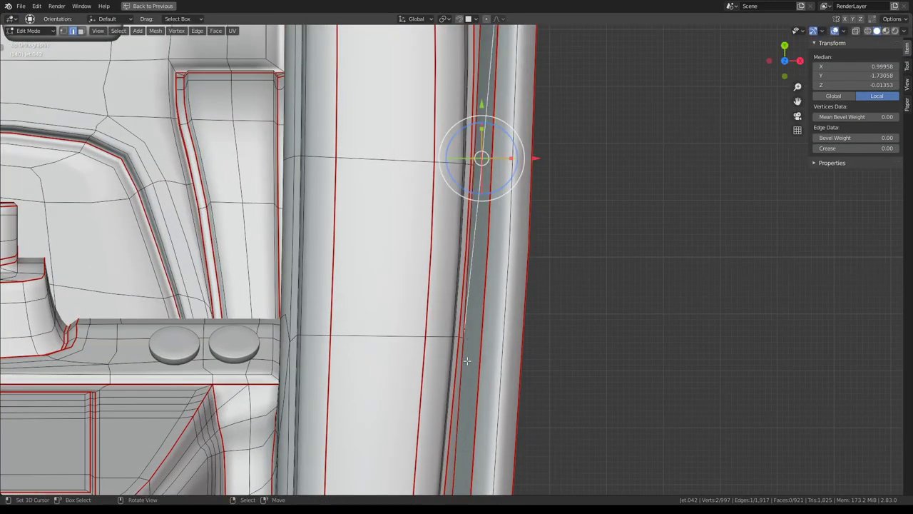
left_click(62, 31)
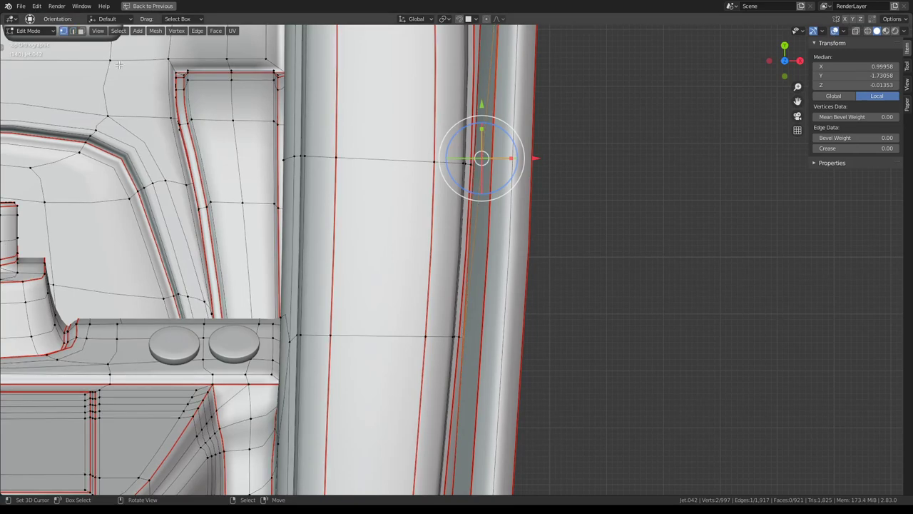
left_click(490, 341)
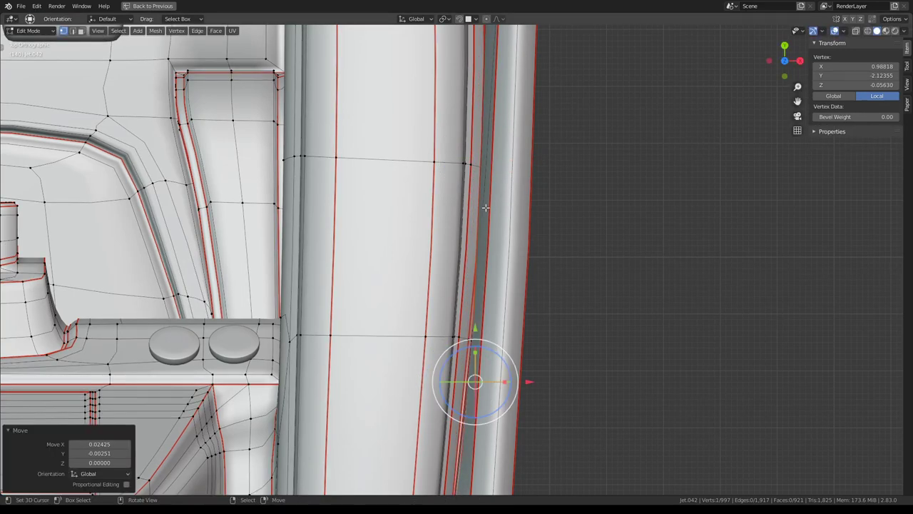
mouse_move(490, 341)
middle_mouse_down()
mouse_move(478, 113)
mouse_move(497, 200)
mouse_move(496, 189)
mouse_move(489, 305)
middle_mouse_up()
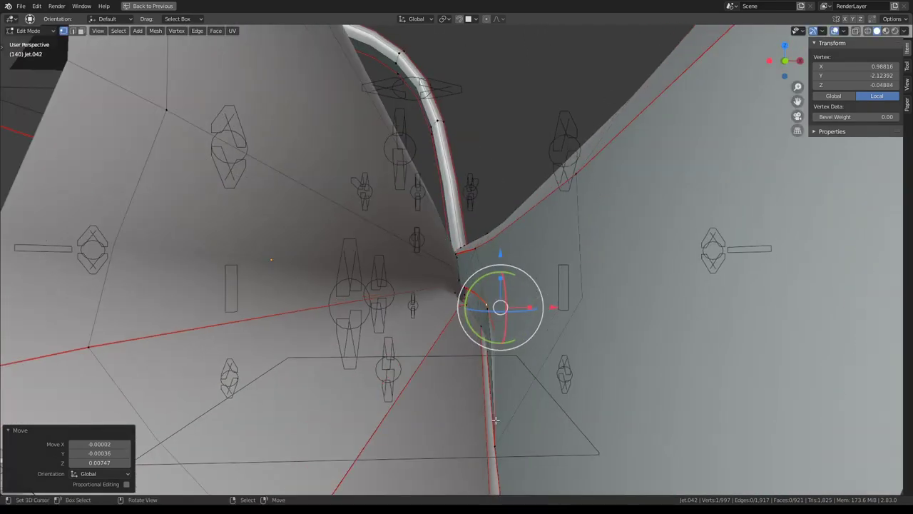
left_click(535, 327)
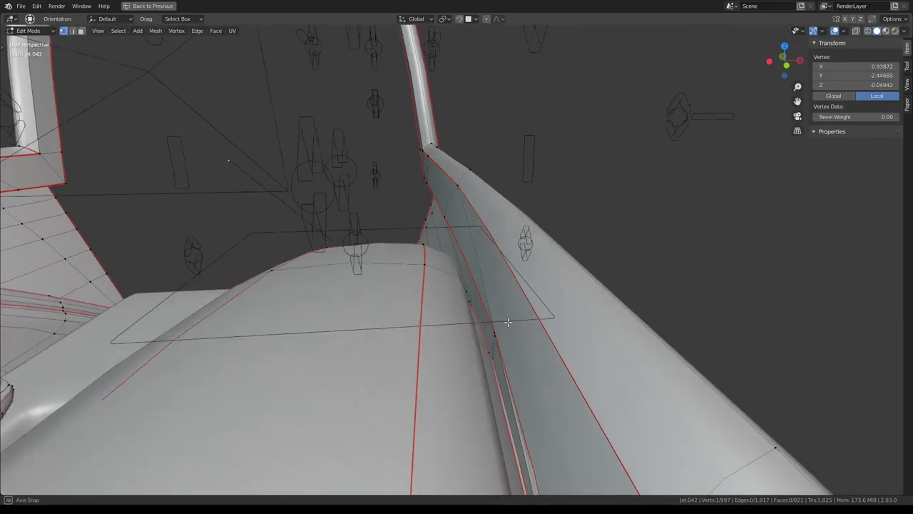
middle_click_drag(535, 328, 484, 196)
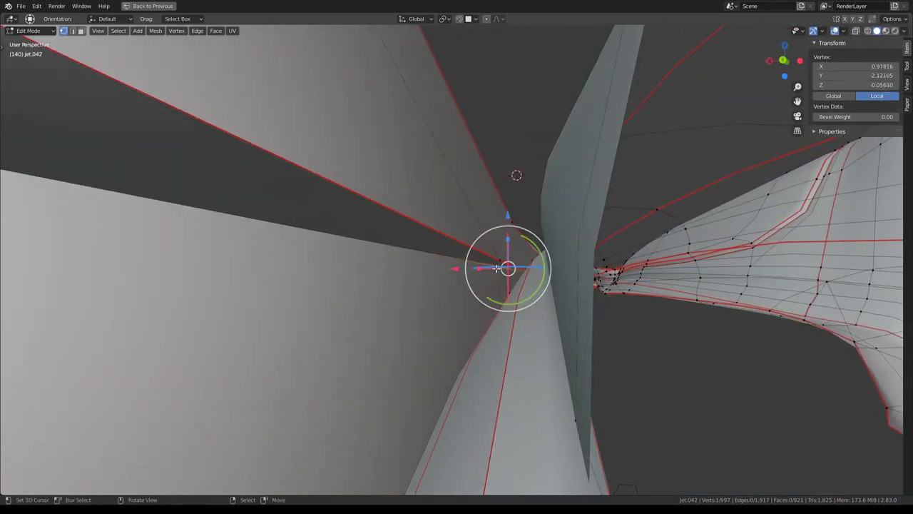
middle_click_drag(497, 267, 526, 267)
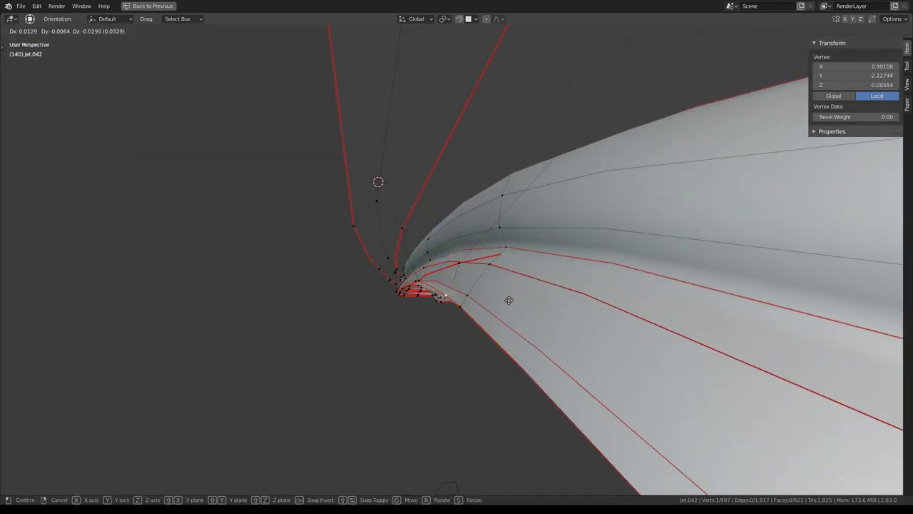
left_click(509, 300)
middle_click_drag(509, 300, 448, 275)
Nudge a vertex near the rail tip into place with two small G moves.
left_click(511, 266)
mouse_move(530, 252)
middle_mouse_down()
mouse_move(499, 257)
mouse_move(510, 250)
mouse_move(500, 241)
mouse_move(525, 231)
mouse_move(500, 221)
mouse_move(483, 243)
middle_mouse_up()
key("g")
left_click(501, 242)
key("g")
left_click(499, 224)
Refine the rail-tip vertex further, ending at offset 0.00826, -0.00097, -0.01398.
middle_click_drag(458, 271, 471, 267)
key("g")
left_click(484, 261)
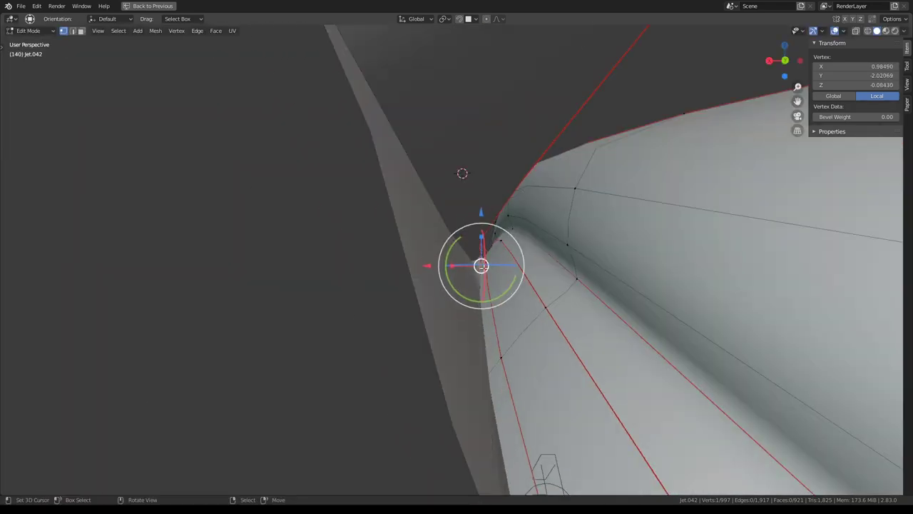
key("g")
left_click(480, 262)
mouse_move(480, 263)
middle_mouse_down()
mouse_move(492, 275)
mouse_move(451, 193)
mouse_move(491, 222)
middle_mouse_up()
middle_click_drag(566, 328, 558, 355)
left_click(555, 359)
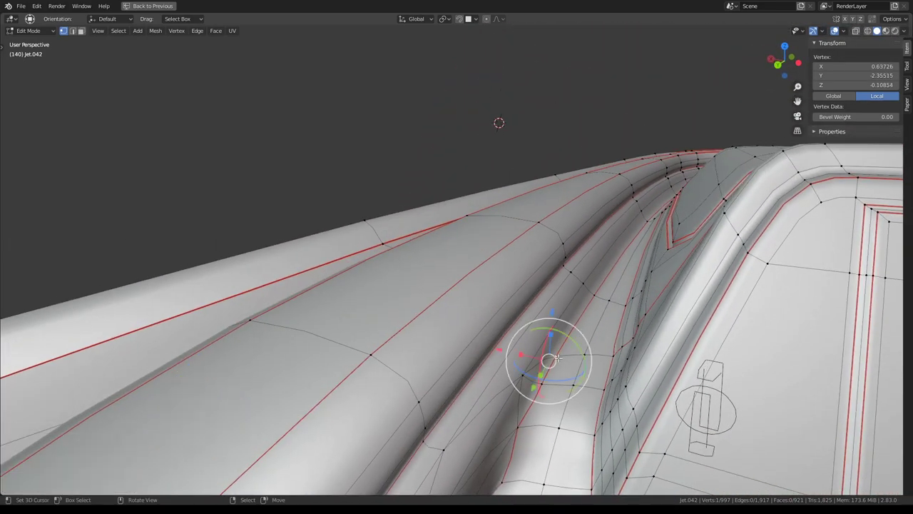
Select the edge ring across the hull tube and subdivide it to add a loop.
left_click(72, 30)
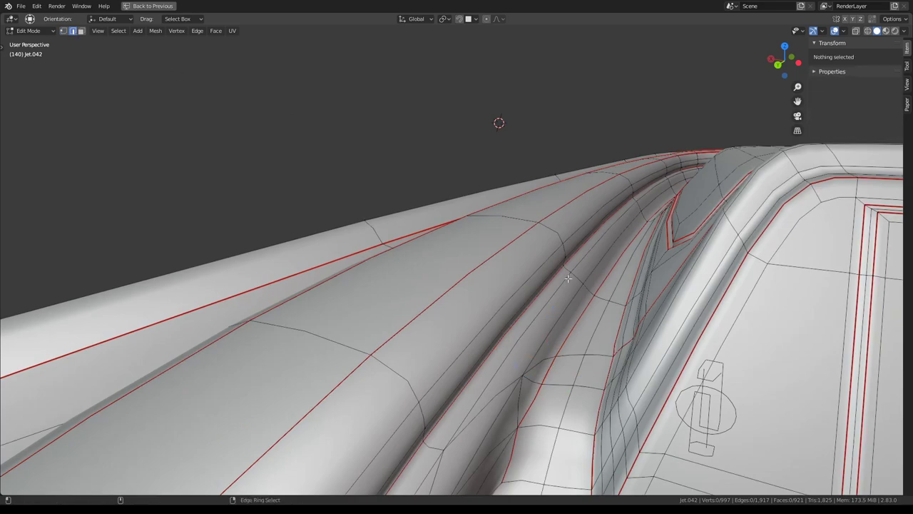
left_click(542, 293, "alt")
mouse_move(542, 293)
middle_mouse_down()
mouse_move(555, 279)
mouse_move(505, 283)
mouse_move(514, 235)
middle_mouse_up()
left_click(507, 258, "alt")
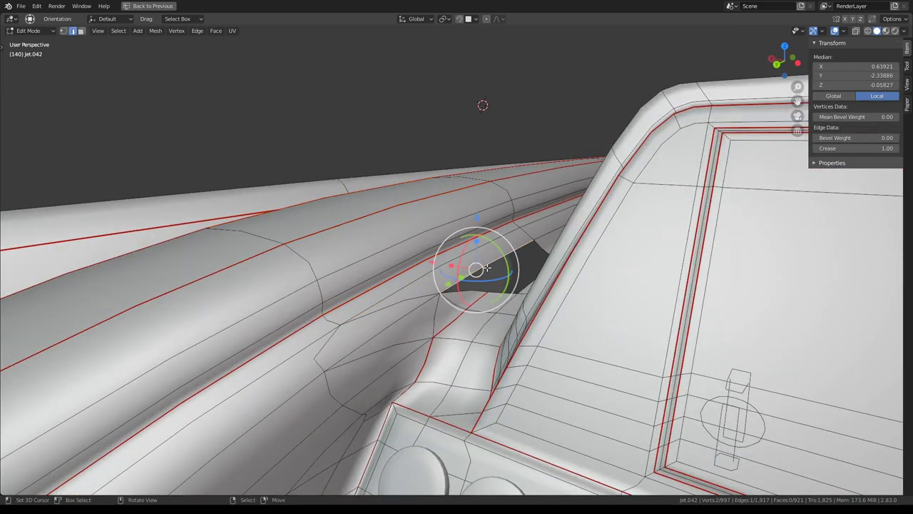
left_click(487, 265)
left_click(450, 246, "ctrl+alt")
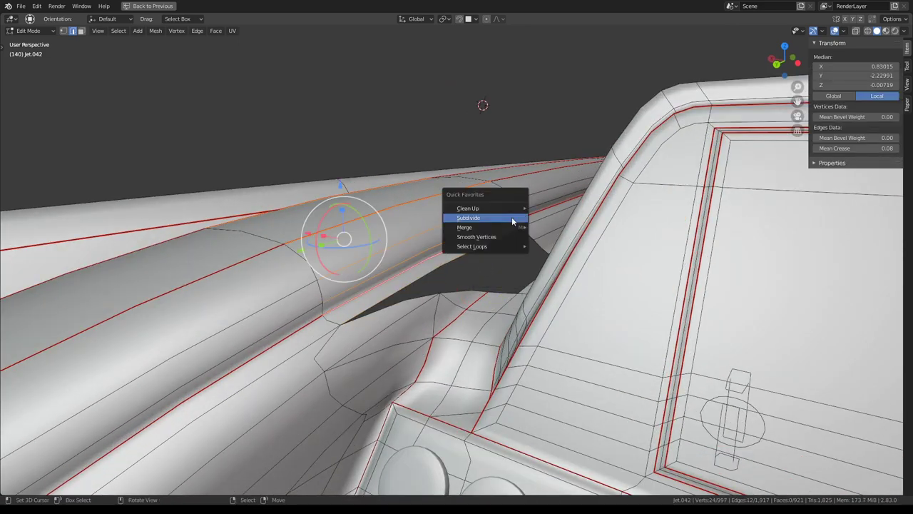
left_click(511, 217)
mouse_move(426, 291)
middle_mouse_down()
mouse_move(480, 254)
mouse_move(422, 317)
mouse_move(279, 140)
middle_mouse_up()
Select a face at the tube junction in face select mode.
left_click(454, 337)
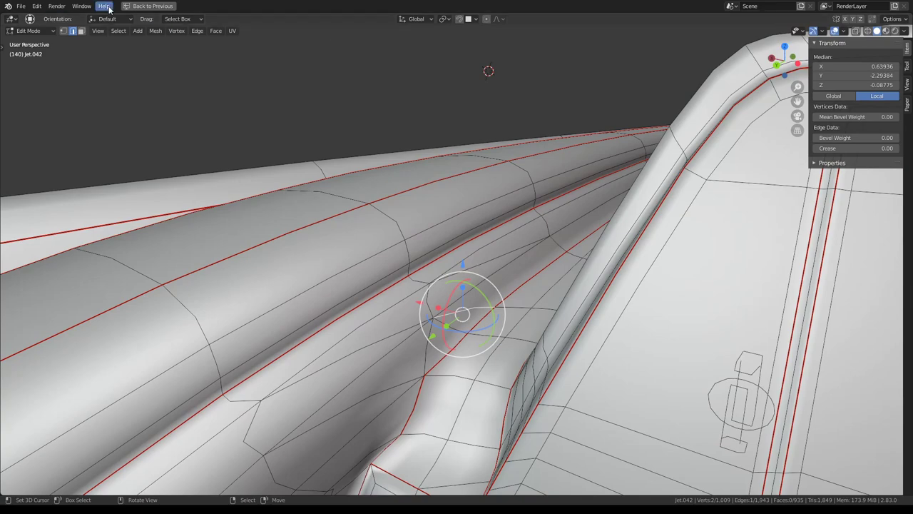
left_click(81, 31)
left_click(470, 262)
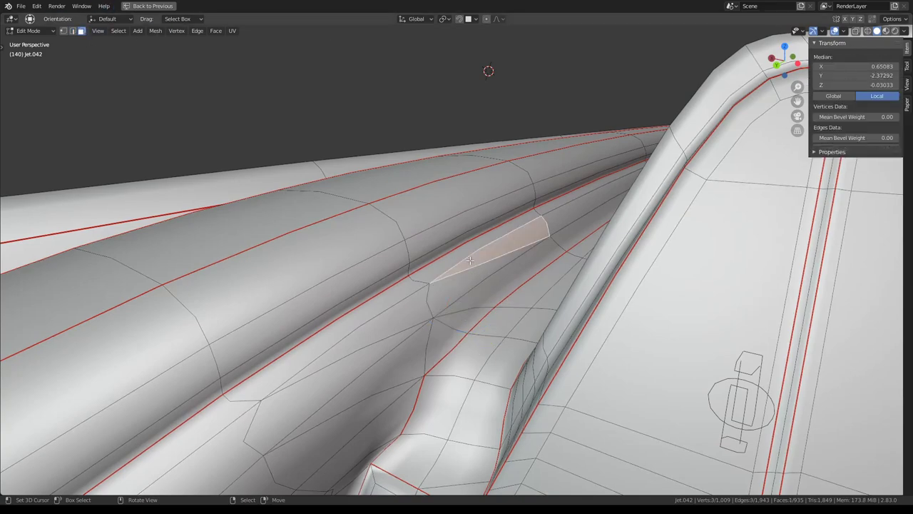
mouse_move(463, 280)
middle_mouse_down()
mouse_move(492, 264)
mouse_move(535, 301)
mouse_move(356, 214)
middle_mouse_up()
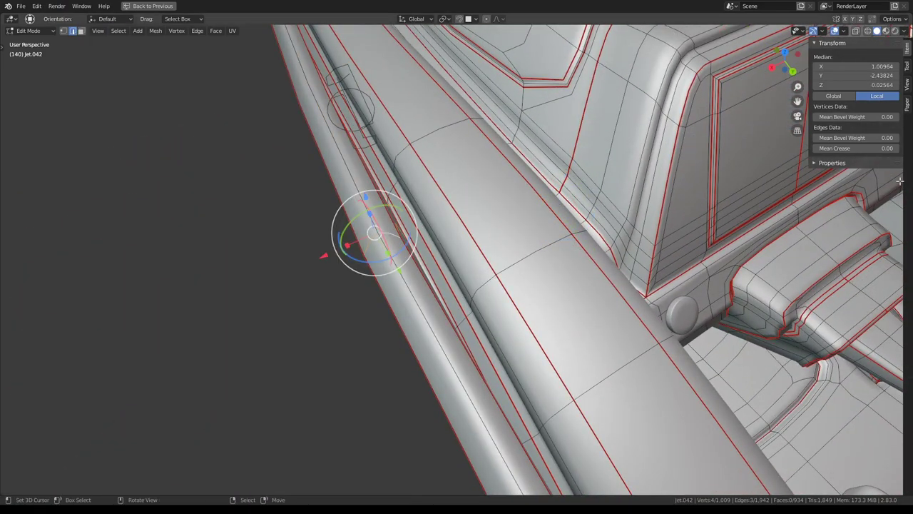
mouse_move(499, 236)
middle_mouse_down()
mouse_move(332, 243)
mouse_move(427, 192)
mouse_move(421, 156)
mouse_move(425, 169)
middle_mouse_up()
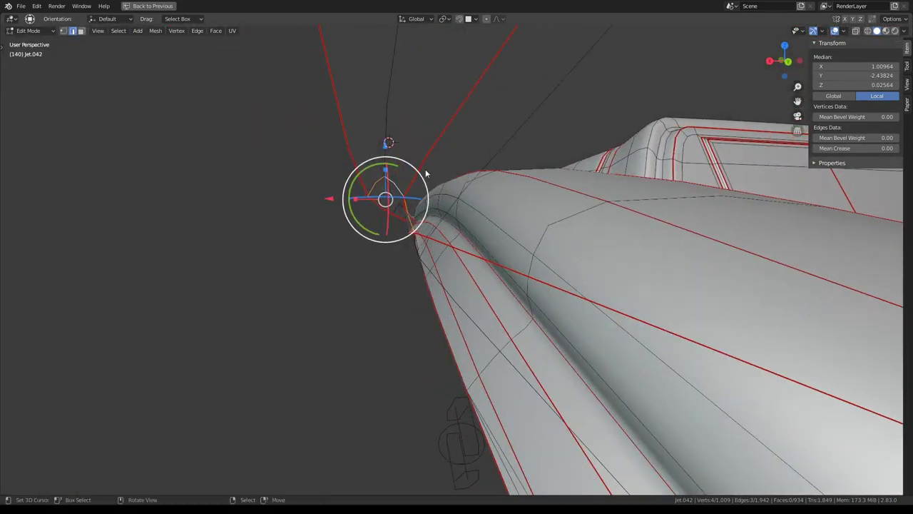
left_click(424, 228)
mouse_move(424, 232)
middle_mouse_down()
mouse_move(457, 214)
mouse_move(398, 261)
mouse_move(403, 250)
mouse_move(423, 261)
mouse_move(420, 238)
mouse_move(464, 245)
mouse_move(456, 236)
middle_mouse_up()
left_click(396, 255)
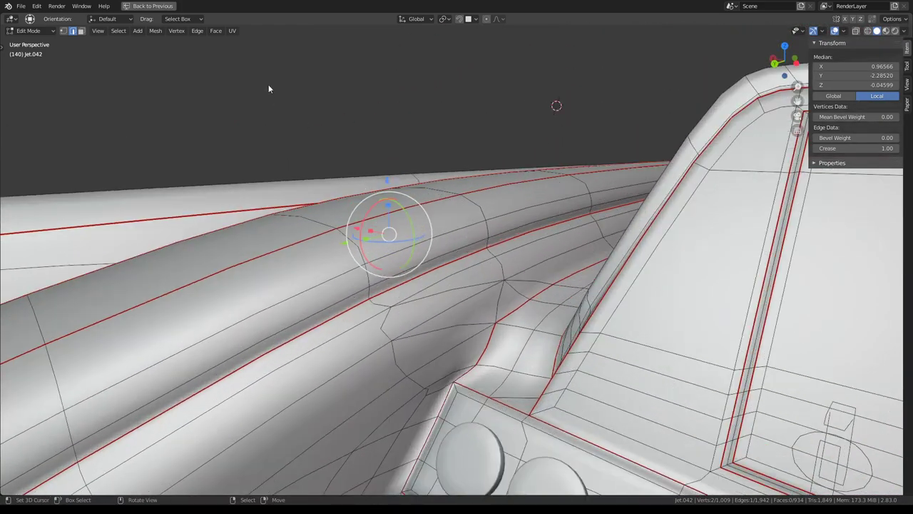
left_click(81, 30)
left_click(446, 288)
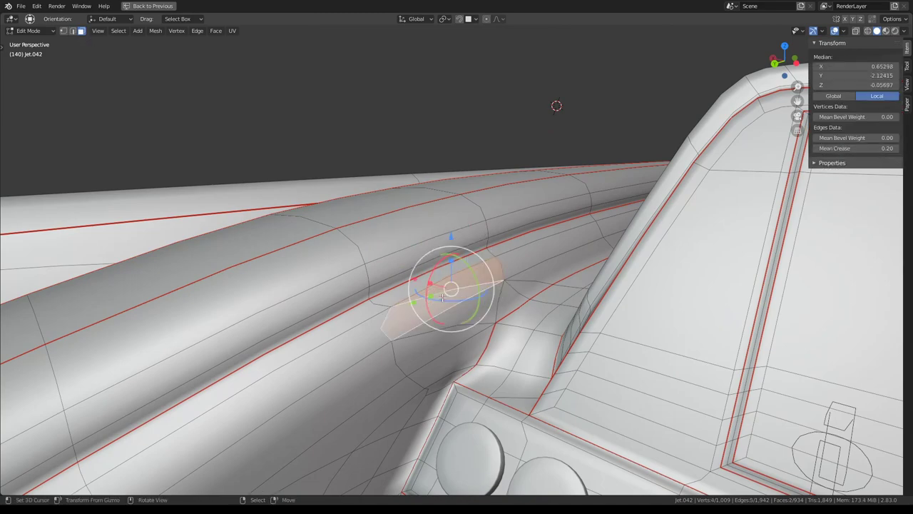
mouse_move(510, 293)
middle_mouse_down()
mouse_move(394, 287)
mouse_move(405, 254)
mouse_move(423, 247)
middle_mouse_up()
left_click(403, 268)
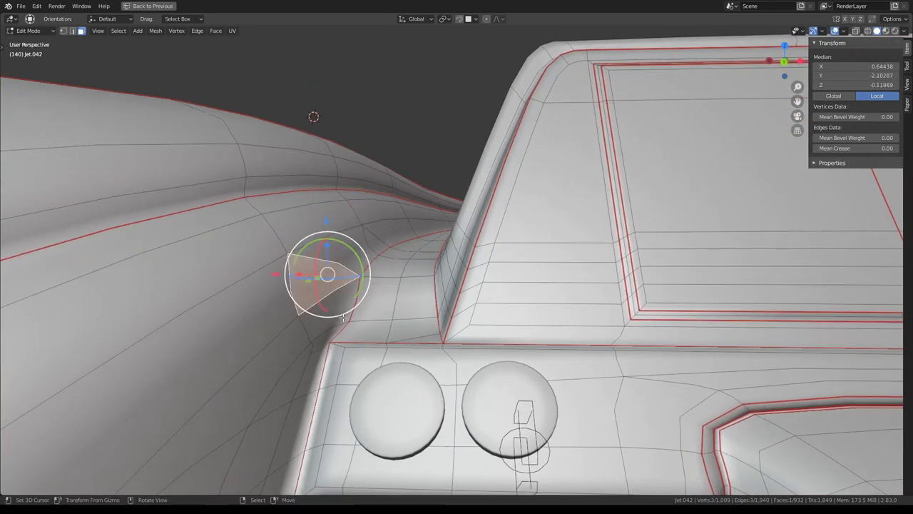
mouse_move(343, 317)
middle_mouse_down()
mouse_move(391, 279)
mouse_move(423, 232)
mouse_move(440, 299)
middle_mouse_up()
key("Tab")
key("Tab")
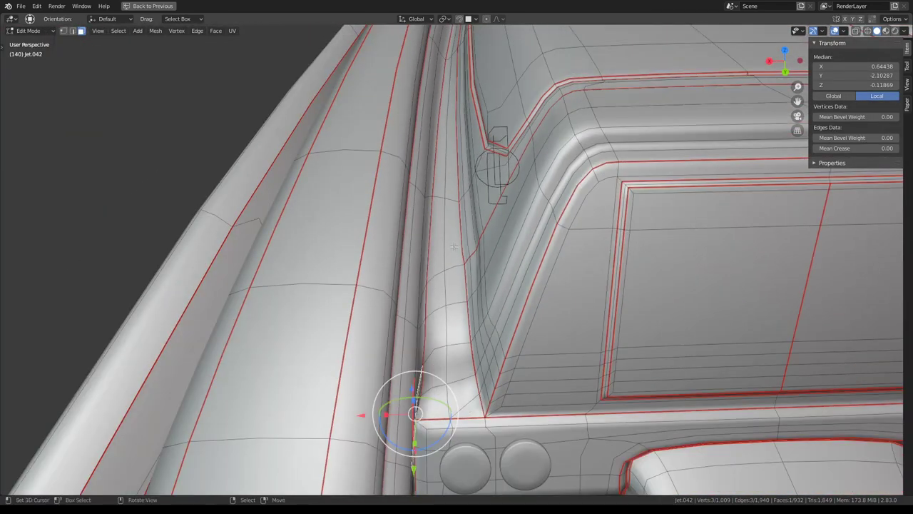
middle_click_drag(454, 246, 365, 227)
left_click(365, 228, "ctrl+alt")
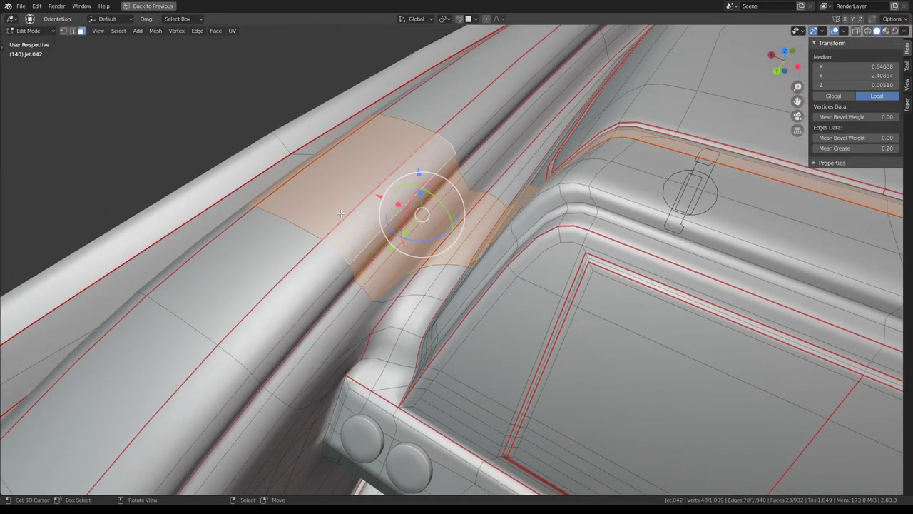
Hide the blocking faces, subdivide the rail's edge ring, and reveal everything again.
left_click(73, 33)
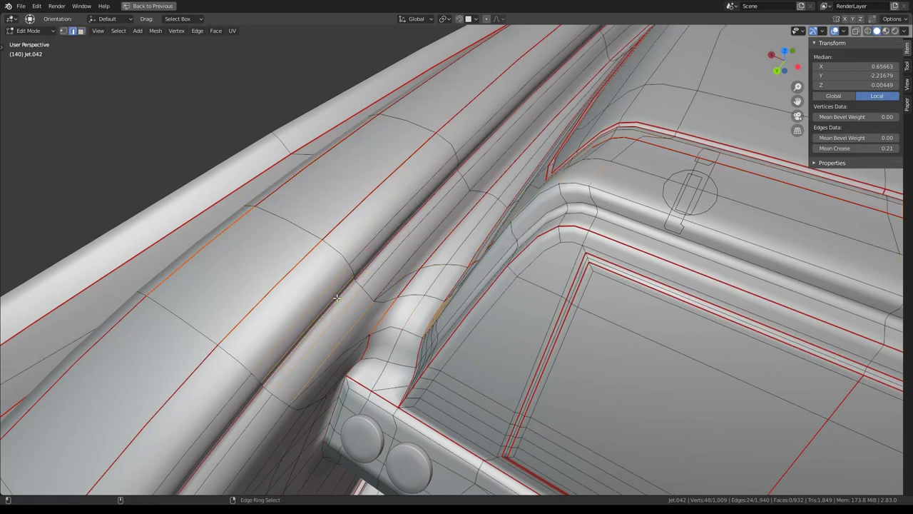
key("h")
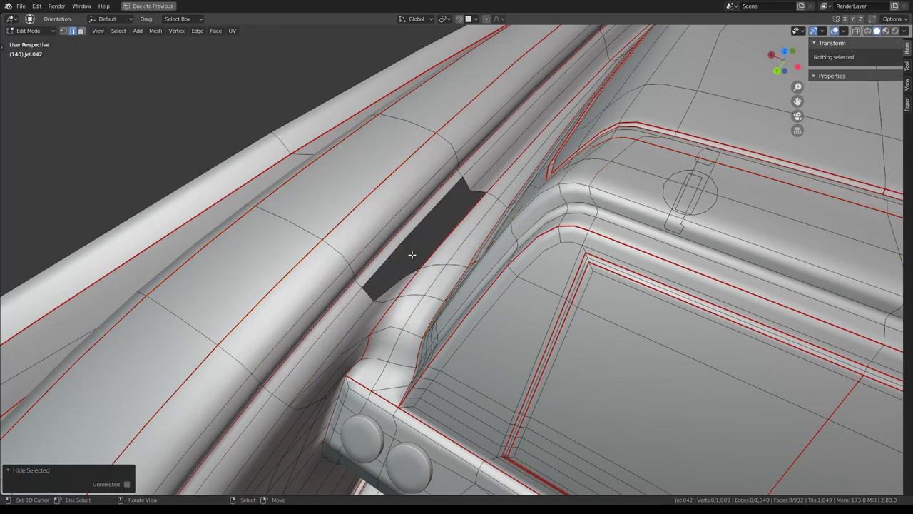
left_click(393, 246, "ctrl+alt")
left_click(478, 214)
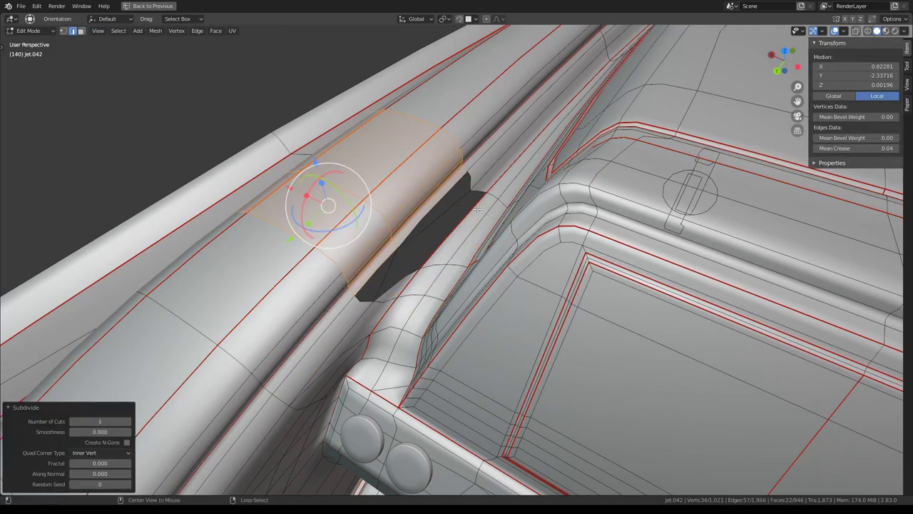
key("alt+h")
mouse_move(388, 265)
middle_mouse_down()
mouse_move(437, 225)
mouse_move(431, 230)
middle_mouse_up()
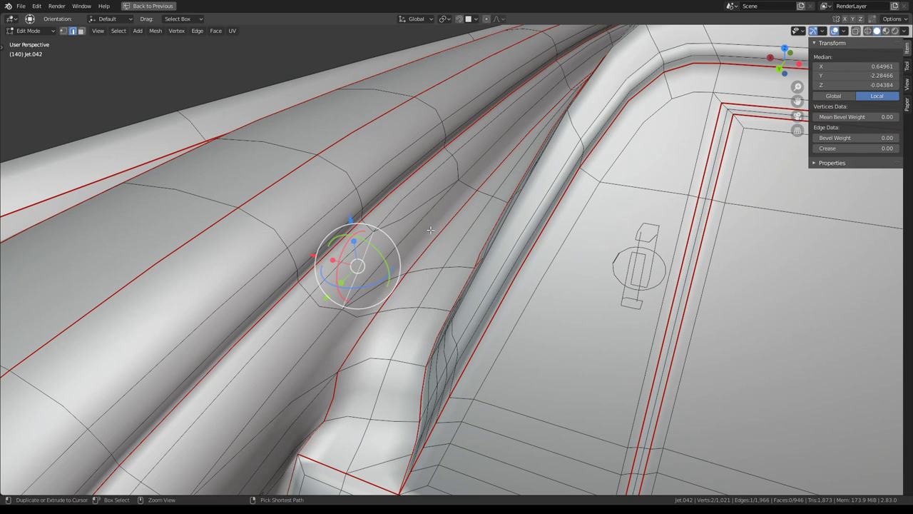
Add a second loop across the rail with Q > Subdivide and unhide the faces.
key("ctrl+z")
key("ctrl+z")
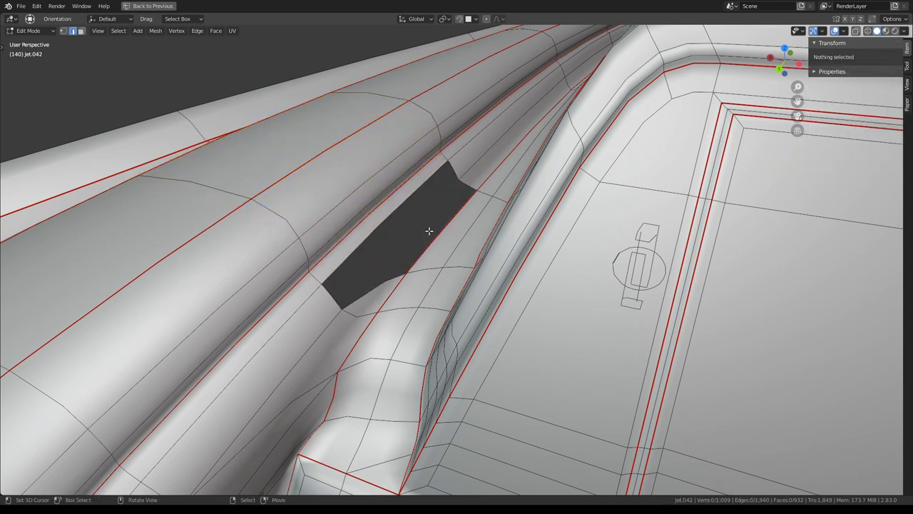
key("ctrl+z")
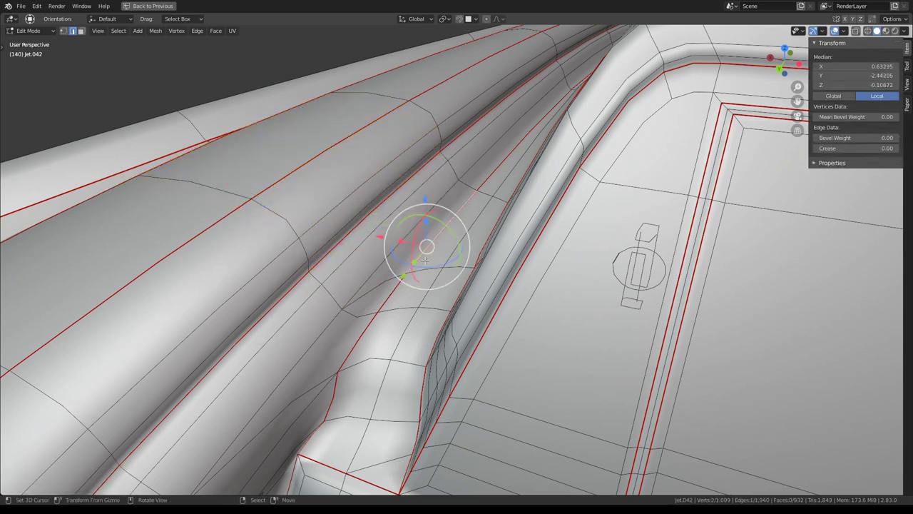
key("ctrl+shift+z")
key("q")
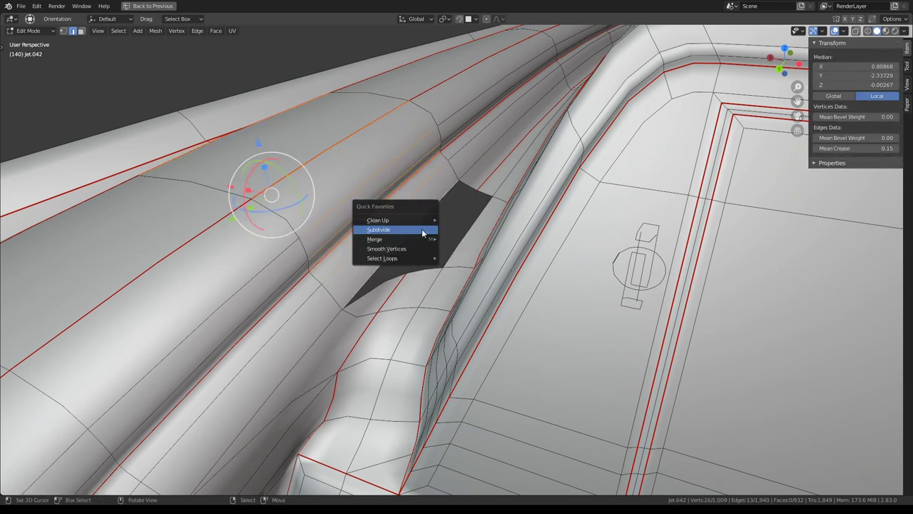
left_click(422, 229)
key("ctrl+z")
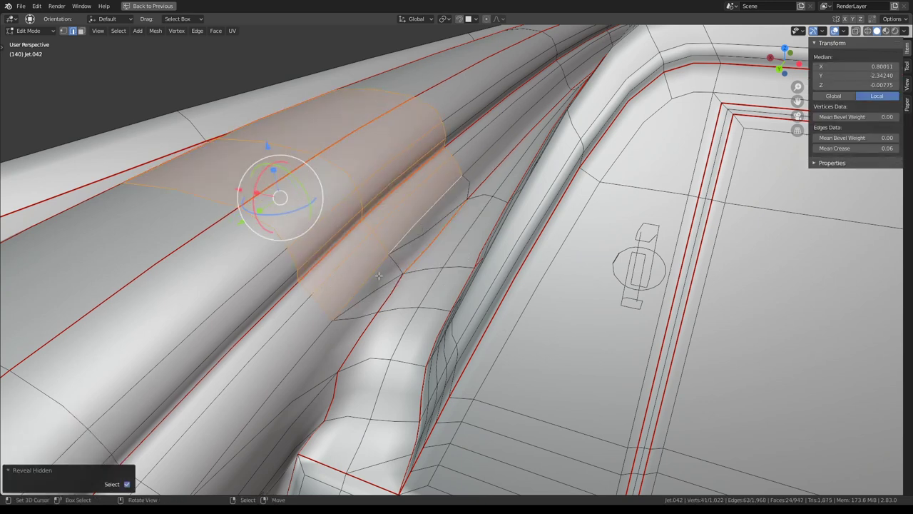
key("ctrl+z")
Select two faces beside the new loop in face select mode.
left_click(81, 31)
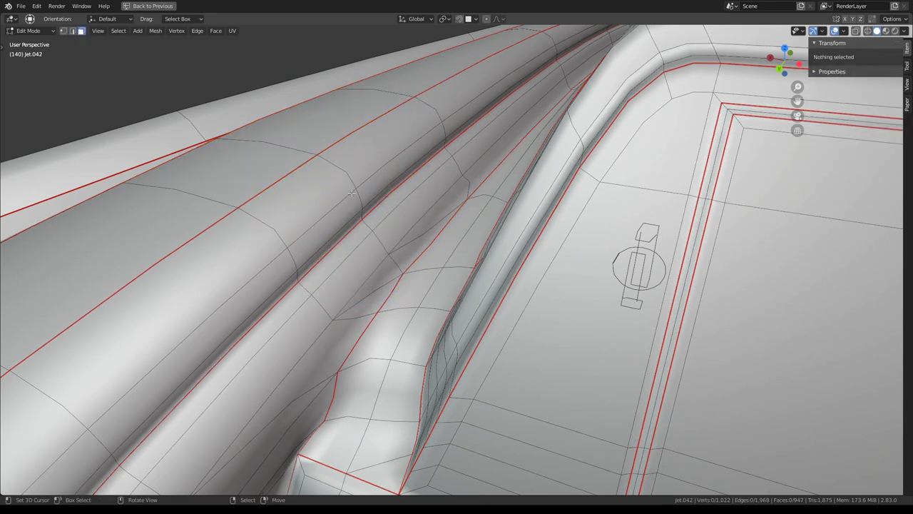
left_click(428, 213)
left_click(386, 271)
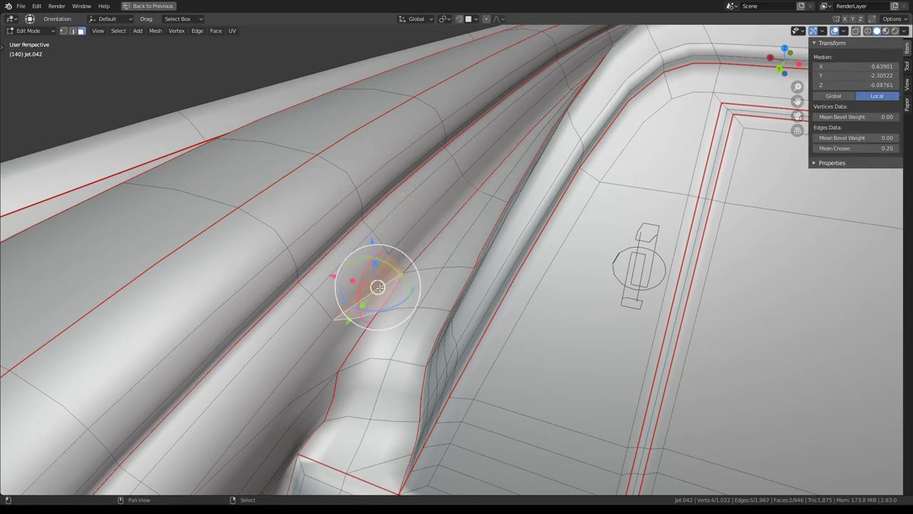
Select the thin face beside the triangle at the rail-cockpit junction corner.
mouse_move(387, 271)
middle_mouse_down()
mouse_move(534, 324)
mouse_move(519, 240)
mouse_move(300, 61)
mouse_move(406, 142)
mouse_move(434, 185)
mouse_move(389, 60)
middle_mouse_up()
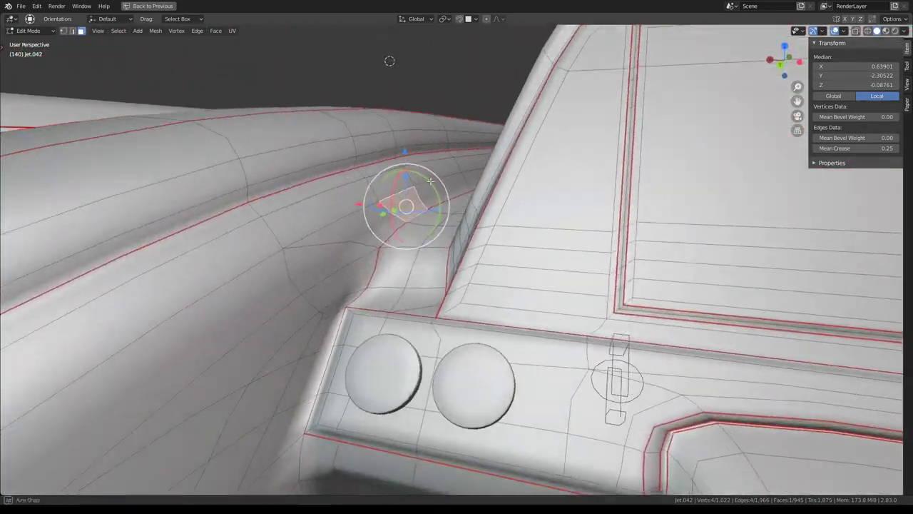
left_click(343, 257)
middle_click_drag(342, 257, 425, 238)
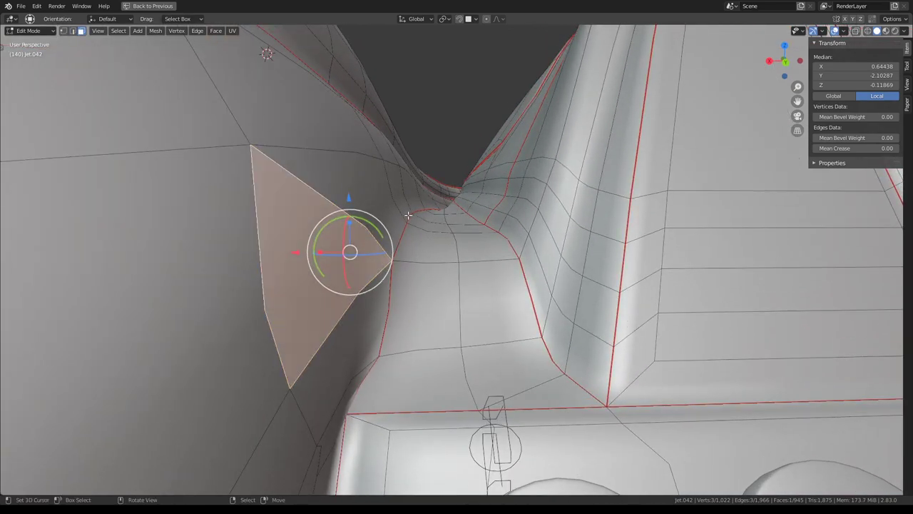
left_click(408, 215)
key("g")
key("Escape")
middle_click_drag(411, 221, 413, 211)
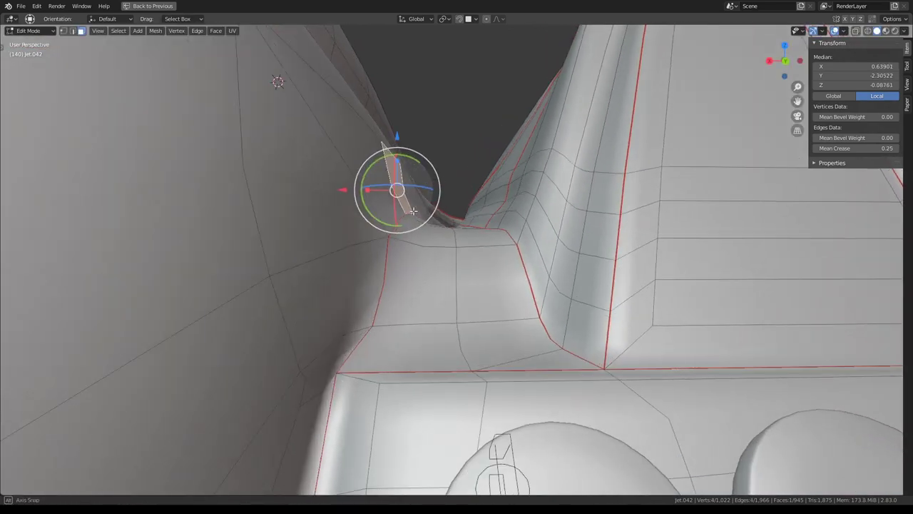
Select the thin face's edge and nudge it upward in several small moves.
left_click(73, 31)
left_click(404, 210)
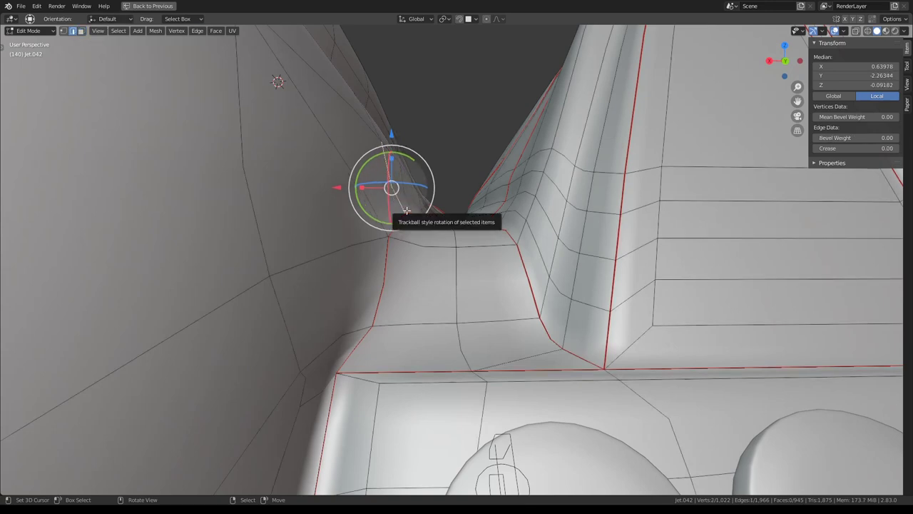
key("g")
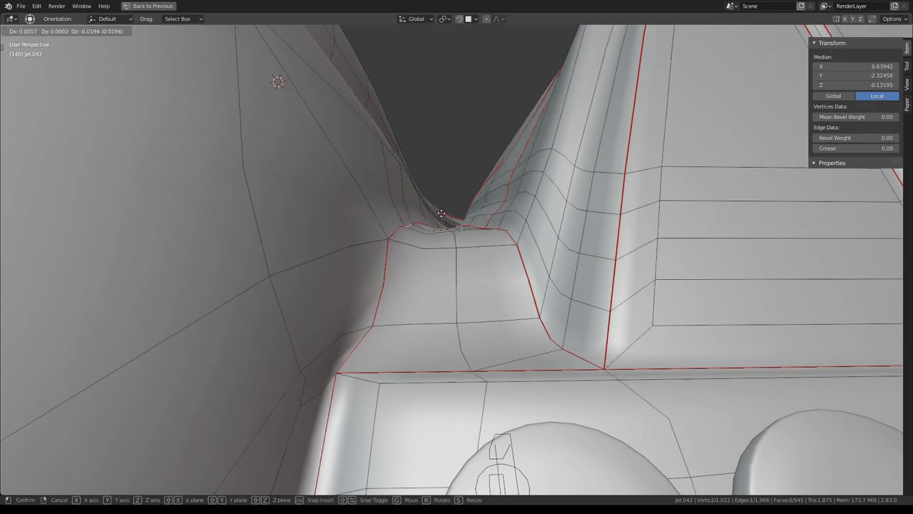
left_click(442, 213)
mouse_move(442, 213)
middle_mouse_down()
mouse_move(413, 236)
mouse_move(431, 225)
mouse_move(423, 230)
mouse_move(461, 239)
mouse_move(454, 232)
middle_mouse_up()
key("g")
left_click(435, 226)
key("g")
left_click(434, 214)
key("g")
left_click(427, 226)
Rotate the junction edge by about -4 degrees.
key("r")
left_click(452, 230)
key("r")
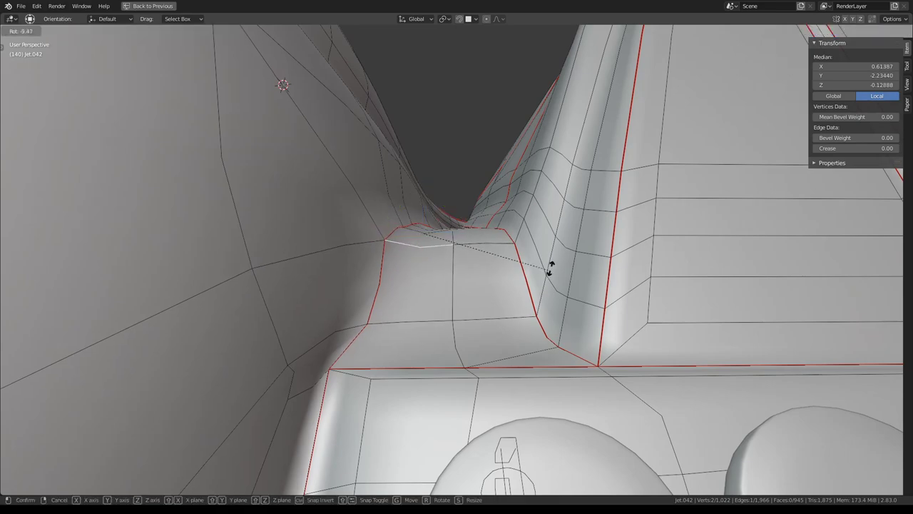
left_click(547, 282)
middle_click_drag(547, 282, 476, 287)
Return to Object Mode and restore the Shading layout showing the painted dashboard.
key("Tab")
scroll(476, 287, "down", 3)
scroll(484, 256, "down", 5)
middle_click_drag(484, 256, 491, 206)
key("ctrl+space")
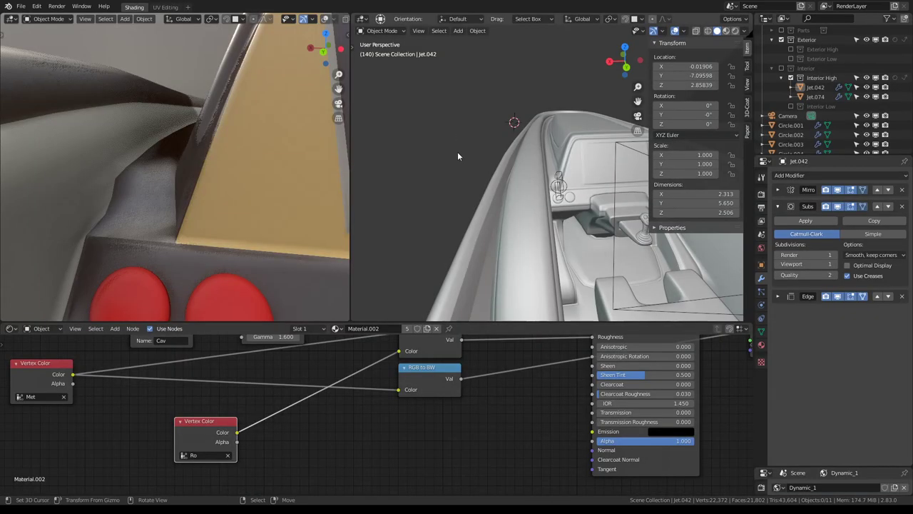
scroll(171, 116, "down", 3)
scroll(158, 131, "down", 2)
scroll(165, 122, "up", 6)
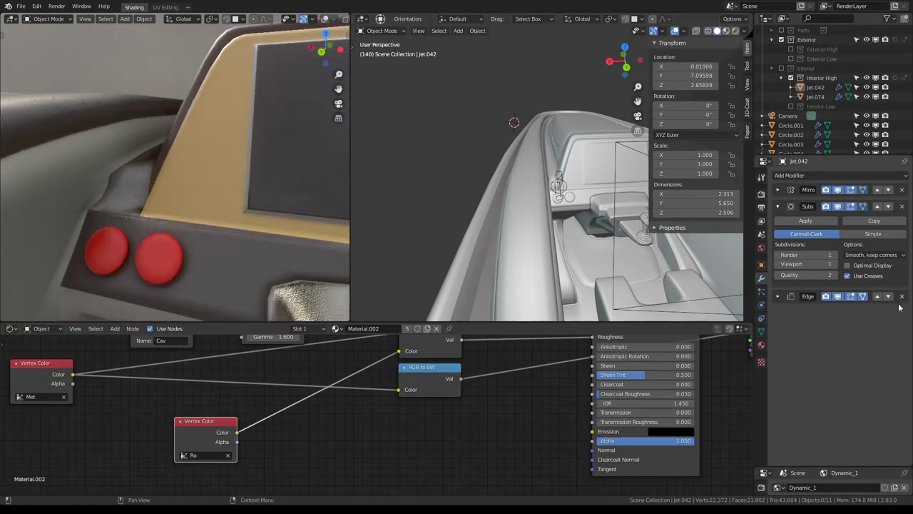
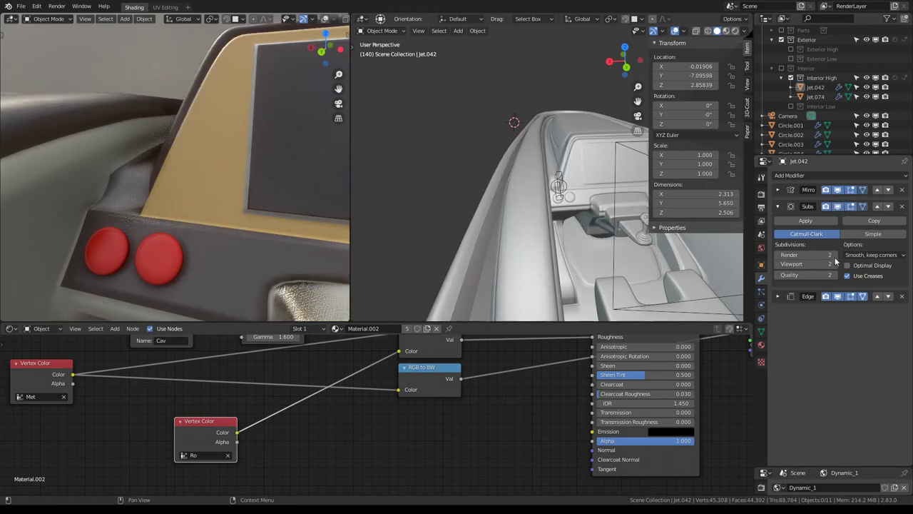
Inspect the rendered cockpit full-screen, then enter Edit Mode on jet.042 facing the dashboard edge.
key("ctrl+space")
middle_click_drag(108, 214, 233, 115)
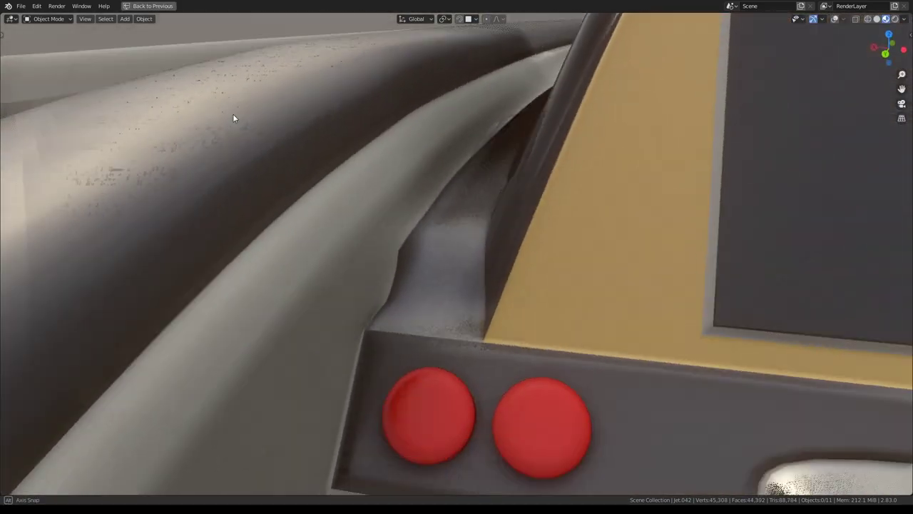
key("ctrl+space")
scroll(549, 175, "up", 3)
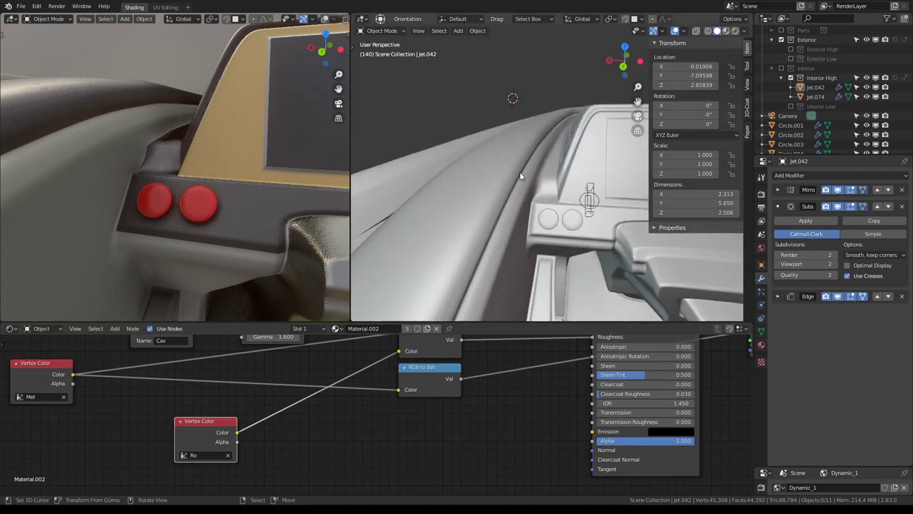
key("Tab")
mouse_move(519, 171)
middle_mouse_down()
mouse_move(370, 128)
mouse_move(427, 229)
mouse_move(421, 223)
middle_mouse_up()
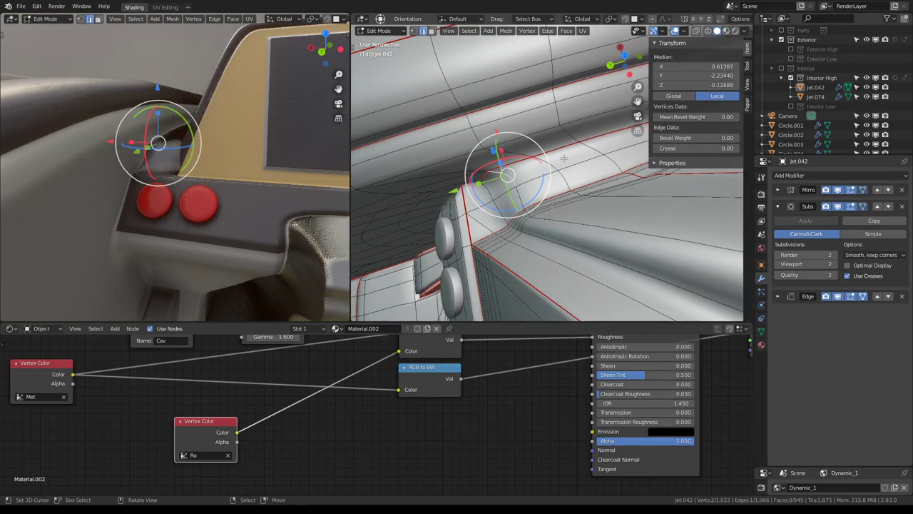
Scale the selected dashboard edges along the Y axis.
key("s")
key("y")
key("Return")
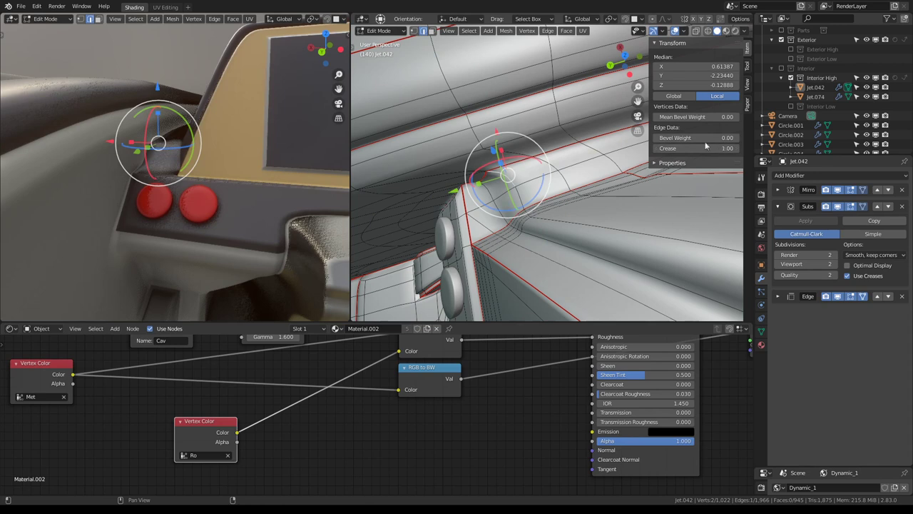
Fully crease the dashboard-side corner edges and edge loop to a mean crease of 1.00.
left_click(504, 192, "shift")
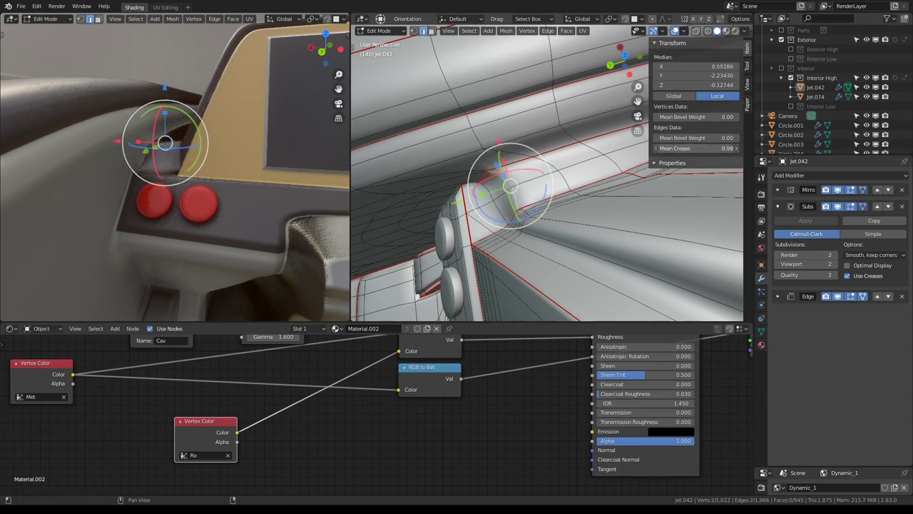
middle_click_drag(403, 207, 500, 164)
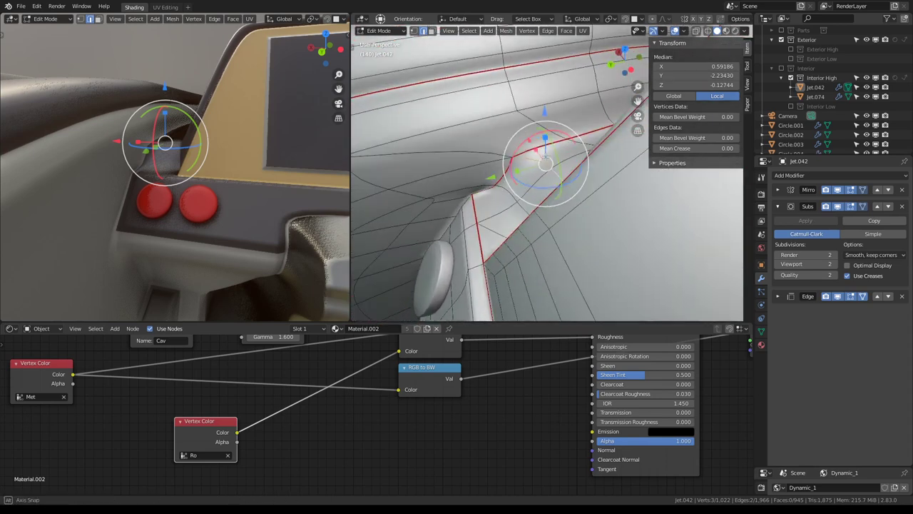
left_click(512, 158)
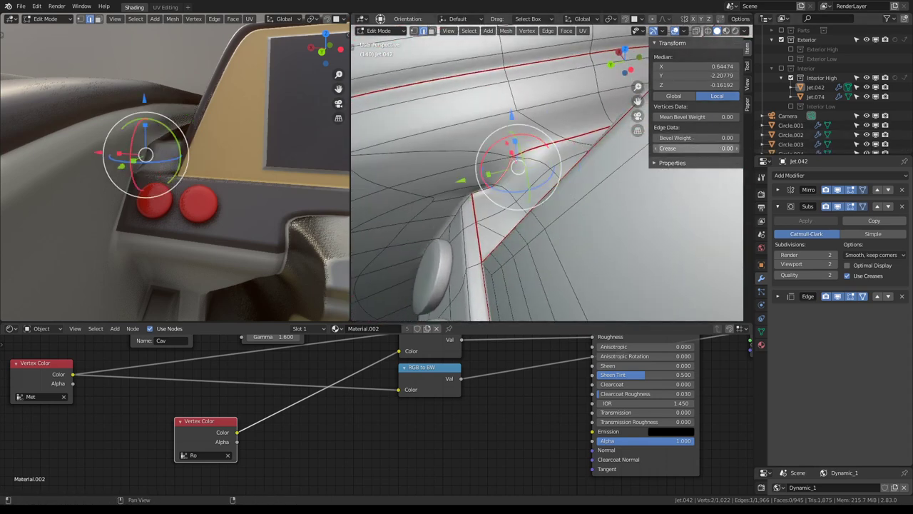
left_click(554, 142)
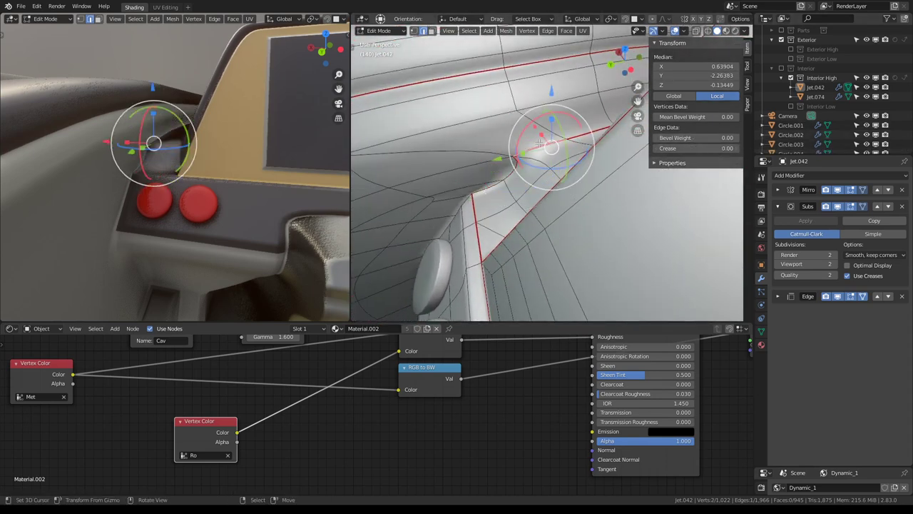
key("shift+e")
type("1")
key("Return")
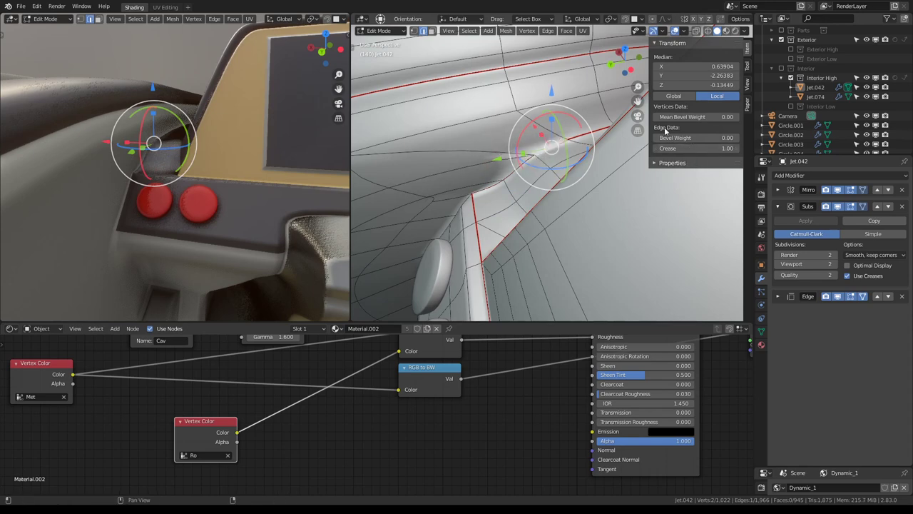
middle_click_drag(542, 214, 571, 178)
left_click(592, 125, "alt")
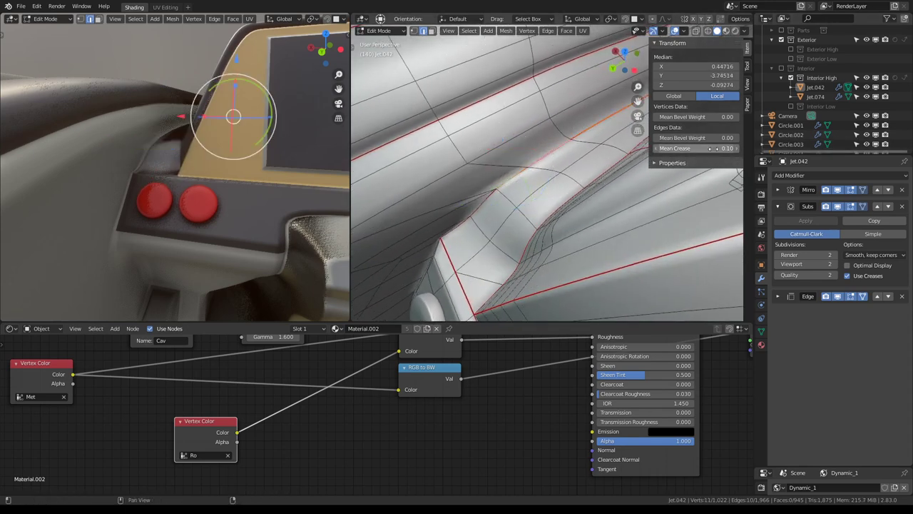
left_click_drag(707, 149, 713, 149)
Rotate the corner edge clockwise and give it a full crease of 1.
middle_click_drag(582, 179, 516, 156)
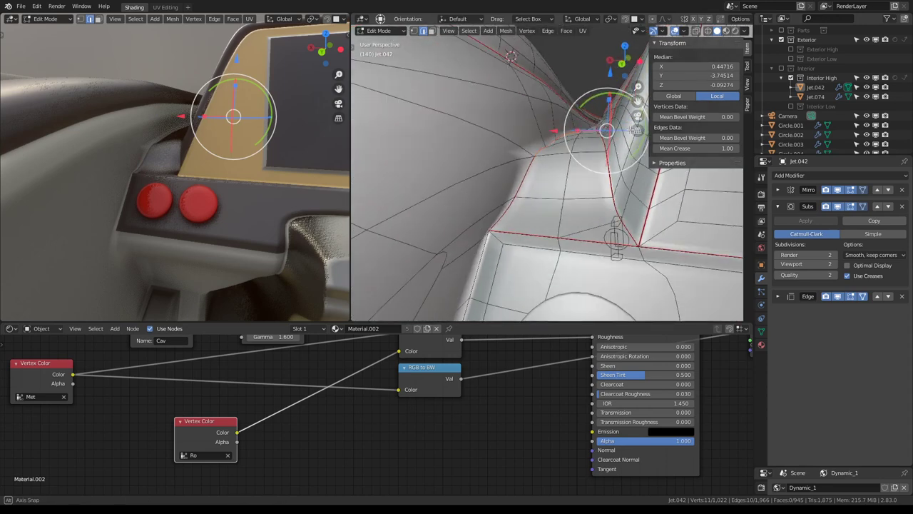
left_click(516, 155)
key("ctrl+e")
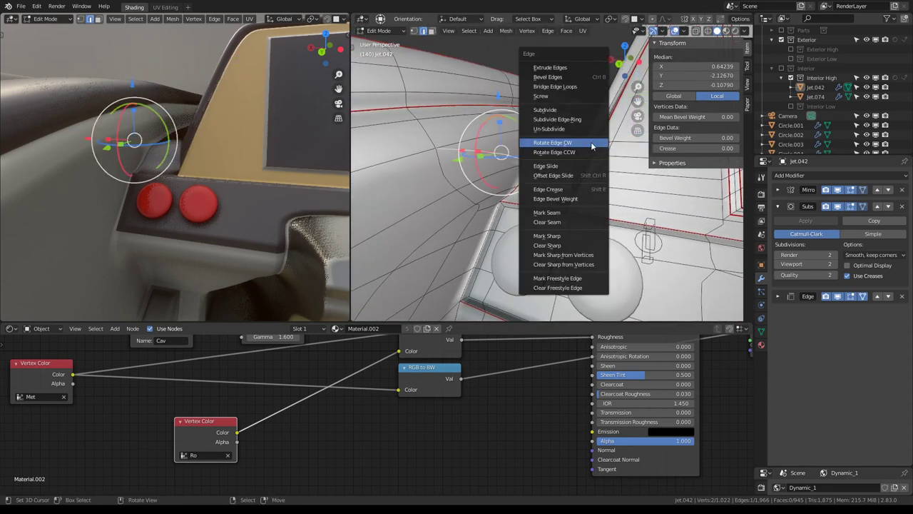
left_click(591, 145)
mouse_move(591, 141)
middle_mouse_down()
mouse_move(519, 205)
mouse_move(530, 175)
mouse_move(516, 166)
mouse_move(537, 206)
middle_mouse_up()
key("shift+e")
type("1")
key("Return")
Nudge the selected vertices twice, then return to Object Mode.
key("g")
left_click(516, 166)
key("g")
left_click(534, 210)
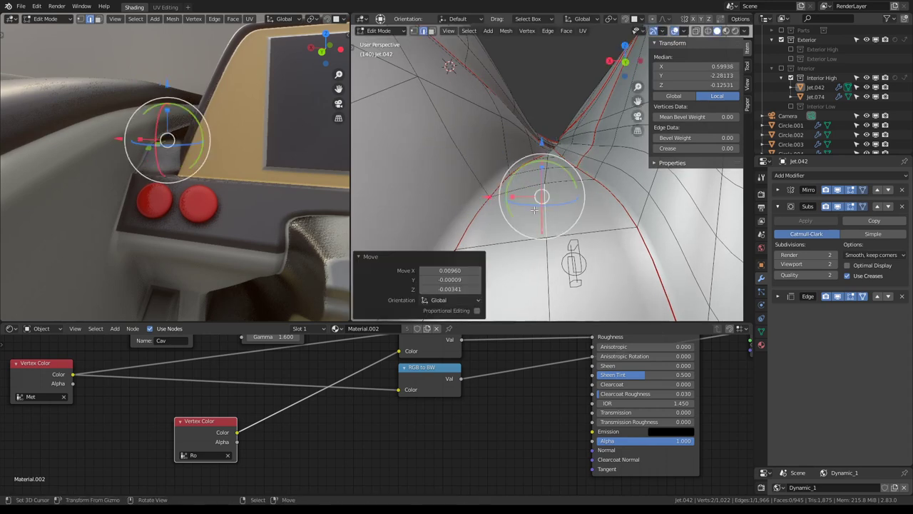
middle_click_drag(214, 164, 212, 149)
key("Tab")
Back in Edit Mode, rotate the edge beside the dashboard buttons by -12.6° about Z.
scroll(214, 143, "up", 2)
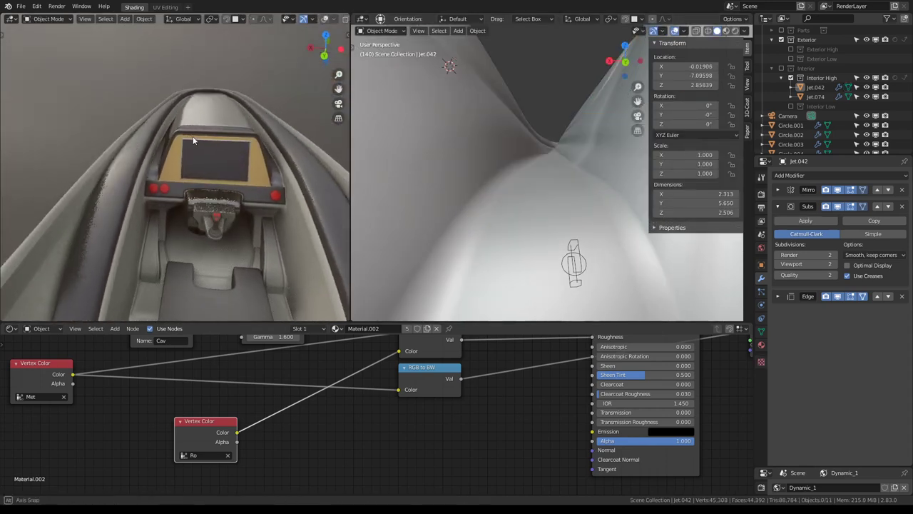
scroll(222, 128, "up", 3)
scroll(225, 153, "up", 3)
mouse_move(549, 178)
middle_mouse_down()
mouse_move(569, 186)
mouse_move(574, 214)
mouse_move(635, 172)
mouse_move(515, 180)
mouse_move(507, 189)
middle_mouse_up()
key("Tab")
left_click(574, 214, "alt")
key("r")
left_click(634, 166)
left_click(516, 181, "alt")
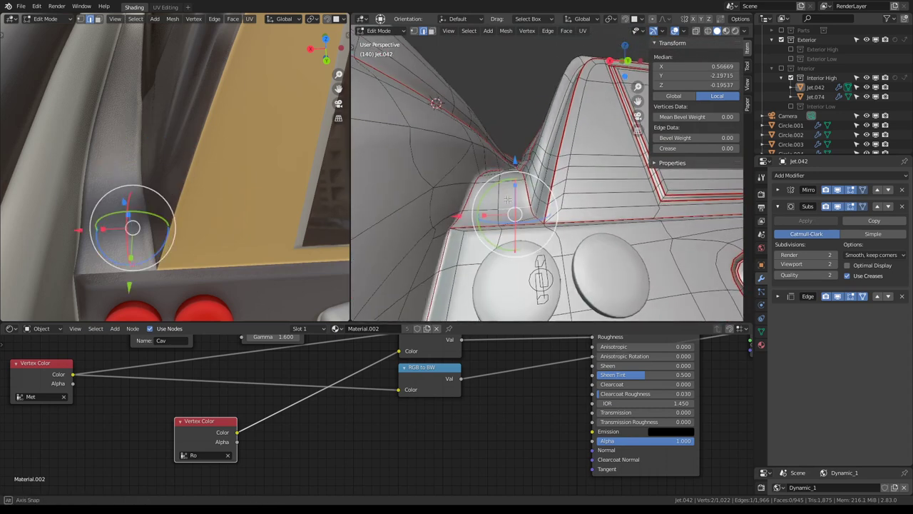
Raise the dashboard-top vertices slightly along Z and rotate them 5.04°.
left_click(418, 192, "alt")
middle_click_drag(418, 192, 447, 173)
key("g")
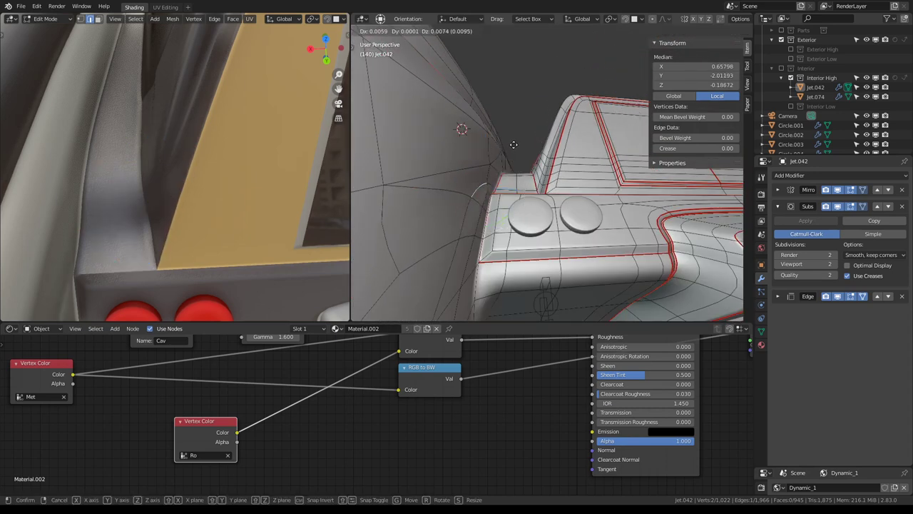
right_click(514, 144)
middle_click_drag(514, 144, 500, 180)
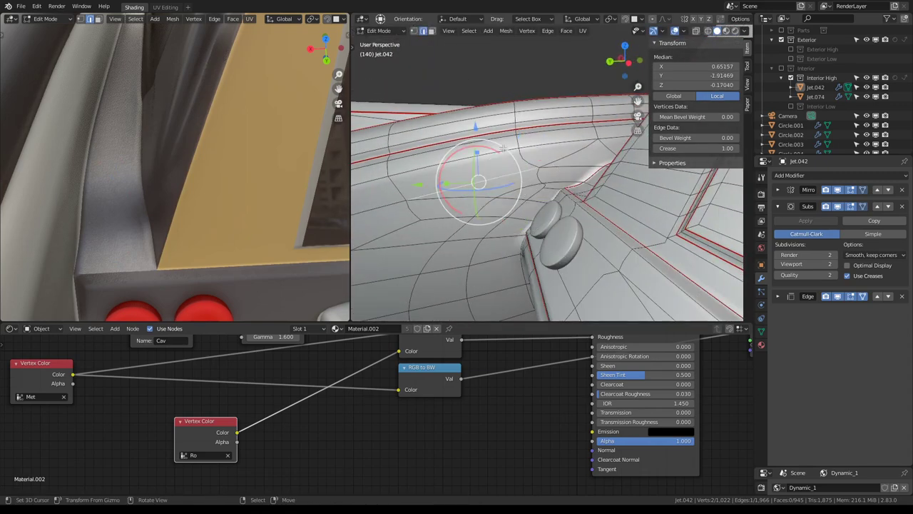
mouse_move(502, 147)
middle_mouse_down()
mouse_move(611, 132)
mouse_move(550, 177)
middle_mouse_up()
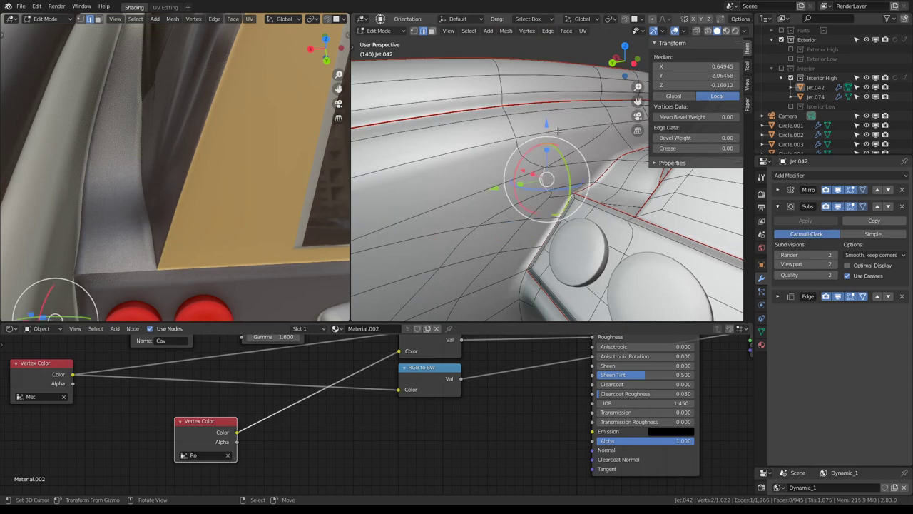
left_click_drag(547, 125, 545, 107)
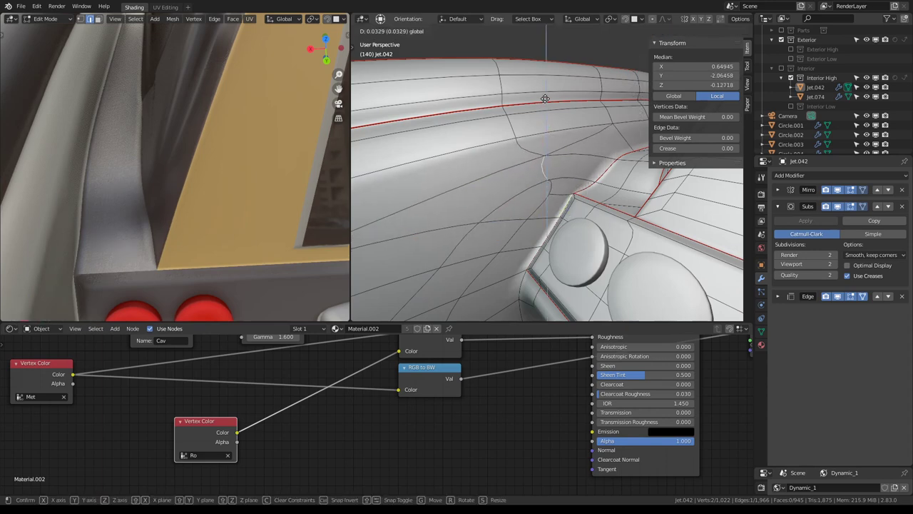
left_click(545, 98)
key("r")
left_click(613, 125)
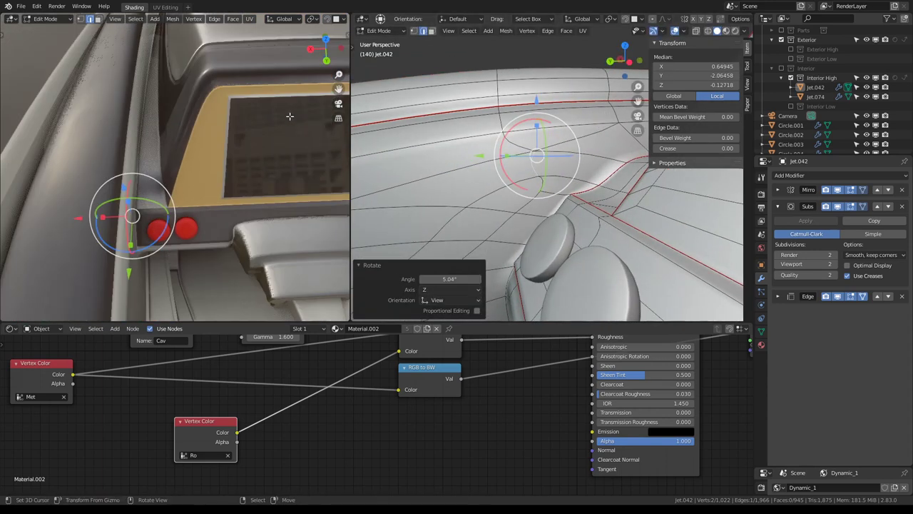
Select an edge loop on the console side, then a face loop in Face select.
middle_click_drag(510, 120, 439, 116)
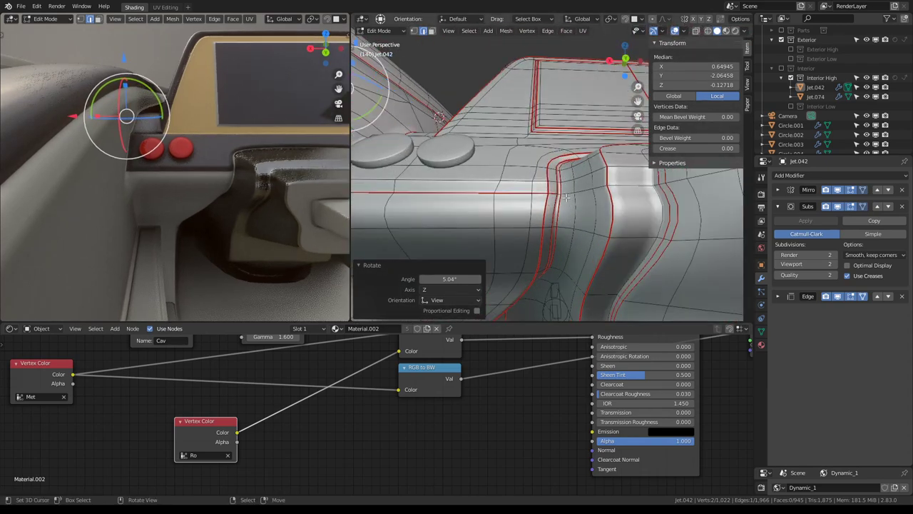
middle_click_drag(566, 198, 541, 186)
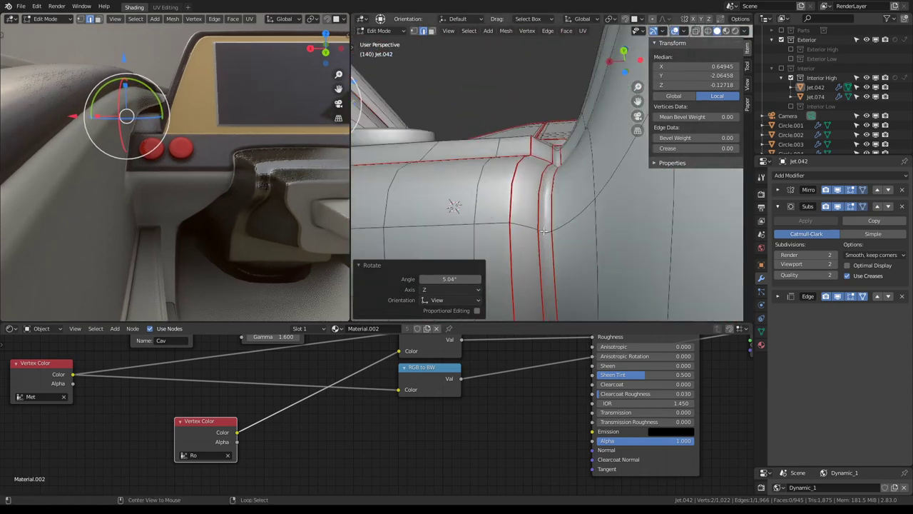
left_click(543, 230, "alt")
left_click(433, 31)
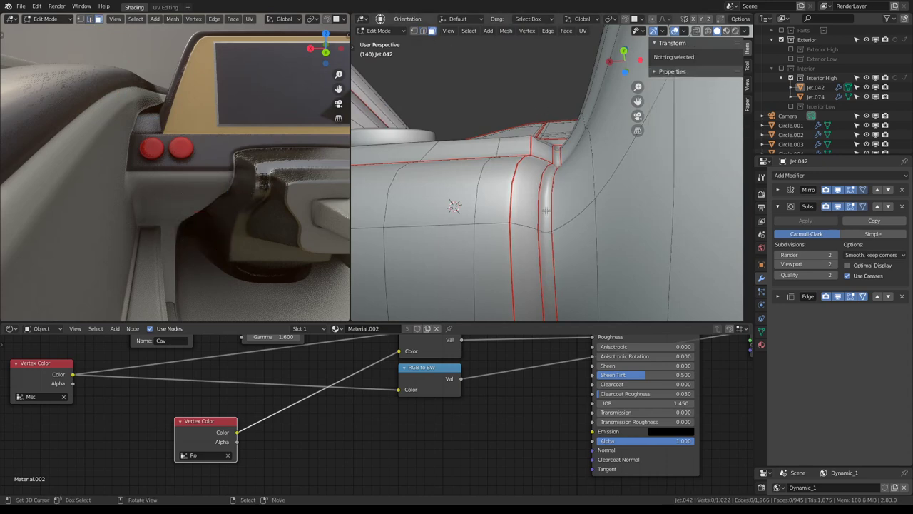
left_click(545, 229, "alt")
mouse_move(545, 229)
middle_mouse_down()
mouse_move(550, 121)
mouse_move(564, 235)
middle_mouse_up()
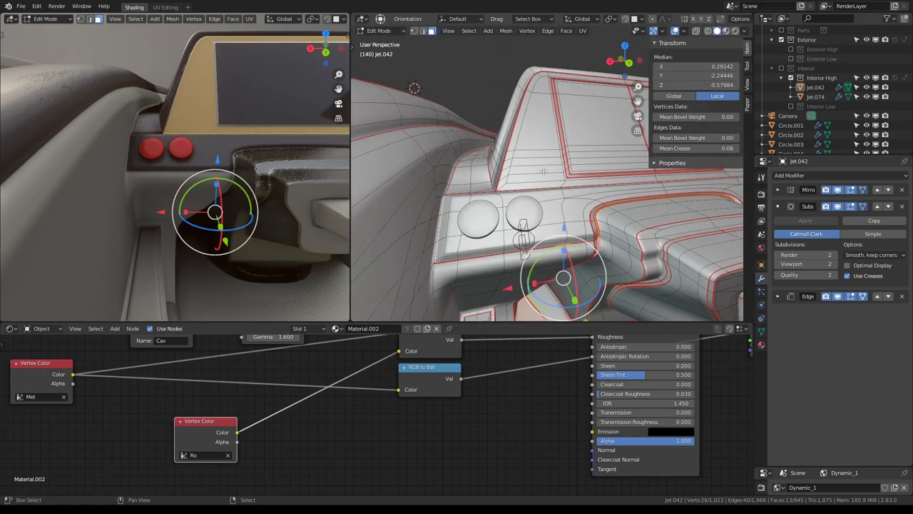
Select all the connected dashboard faces with L.
middle_click_drag(221, 184, 243, 250)
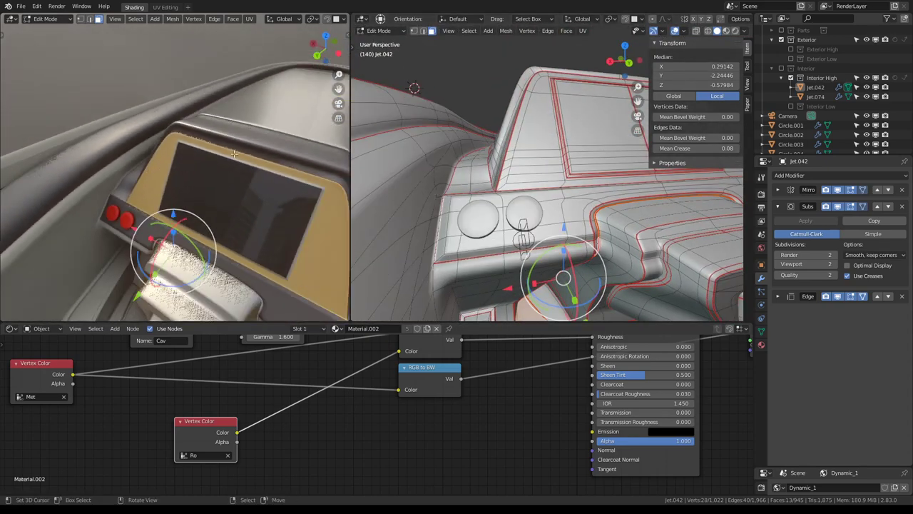
mouse_move(492, 143)
middle_mouse_down()
mouse_move(487, 172)
mouse_move(520, 163)
mouse_move(525, 179)
middle_mouse_up()
left_click(513, 165)
key("l")
Switch jet.042 into Vertex Paint mode from the viewport mode menu.
middle_click_drag(164, 207, 192, 221)
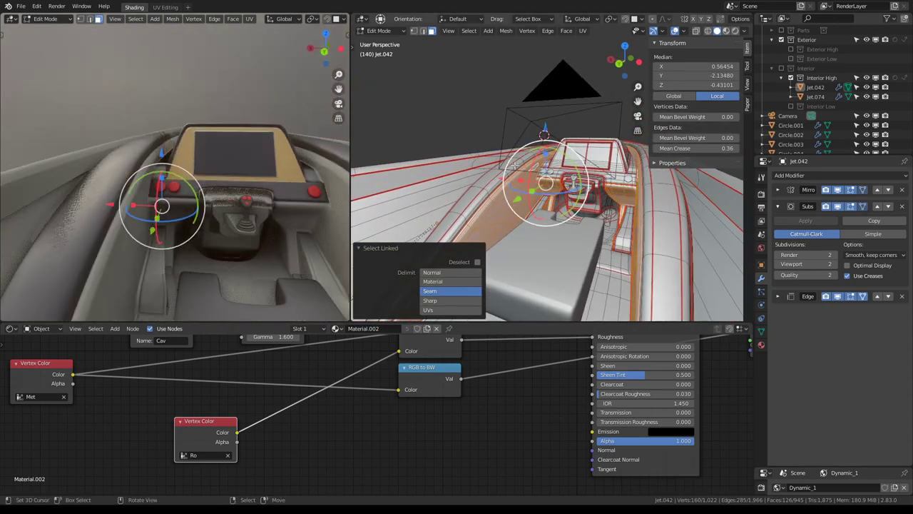
mouse_move(524, 178)
middle_mouse_down()
mouse_move(535, 193)
mouse_move(562, 169)
mouse_move(546, 147)
middle_mouse_up()
mouse_move(165, 182)
middle_mouse_down()
mouse_move(156, 137)
mouse_move(161, 164)
middle_mouse_up()
scroll(567, 197, "up", 3)
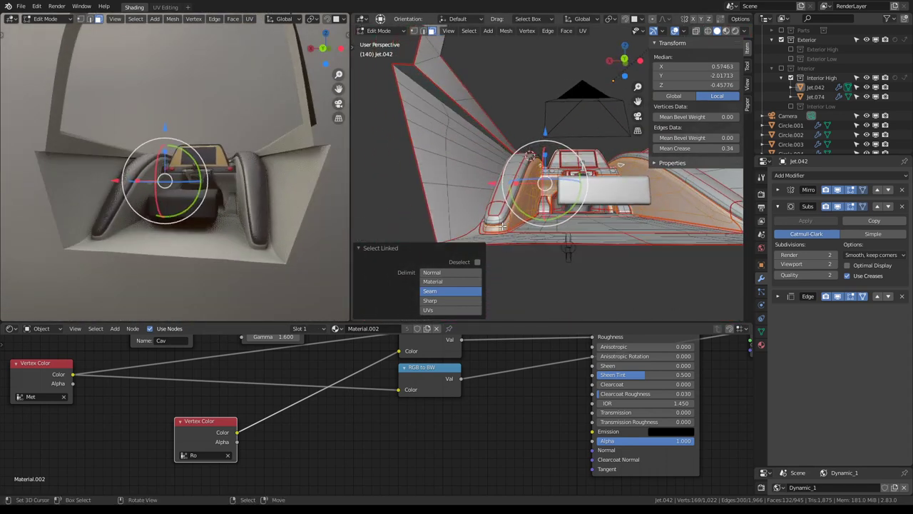
middle_click_drag(568, 198, 513, 166)
scroll(13, 158, "up", 5)
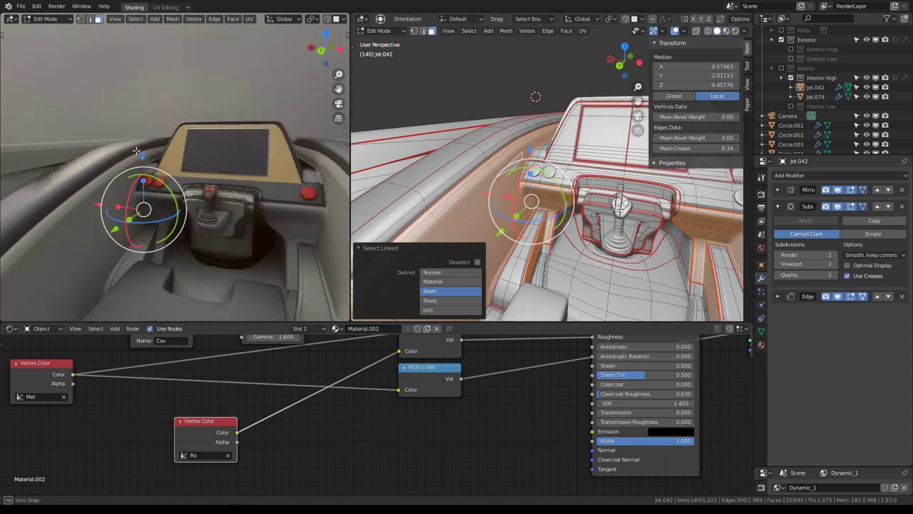
scroll(13, 158, "up", 2)
left_click(391, 32)
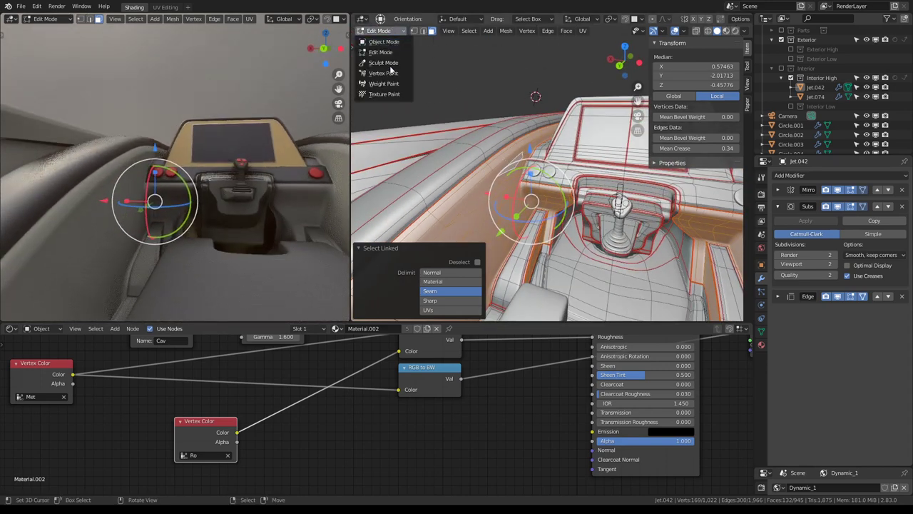
left_click(383, 73)
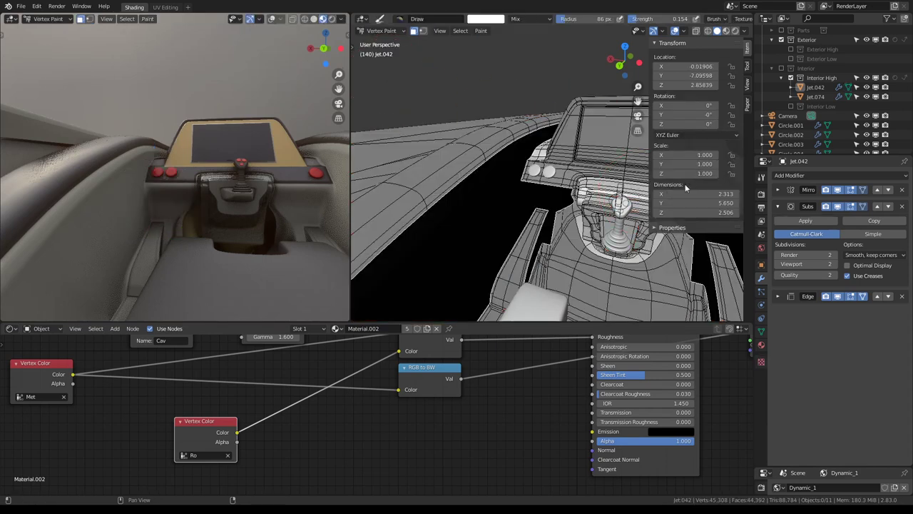
Make the Ro vertex colour layer active and set the Draw brush colour to white.
left_click(761, 331)
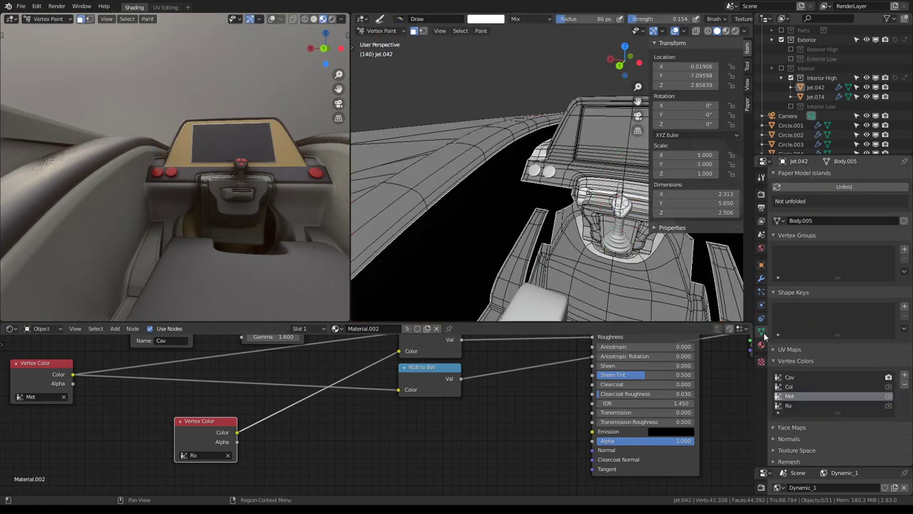
left_click(790, 406)
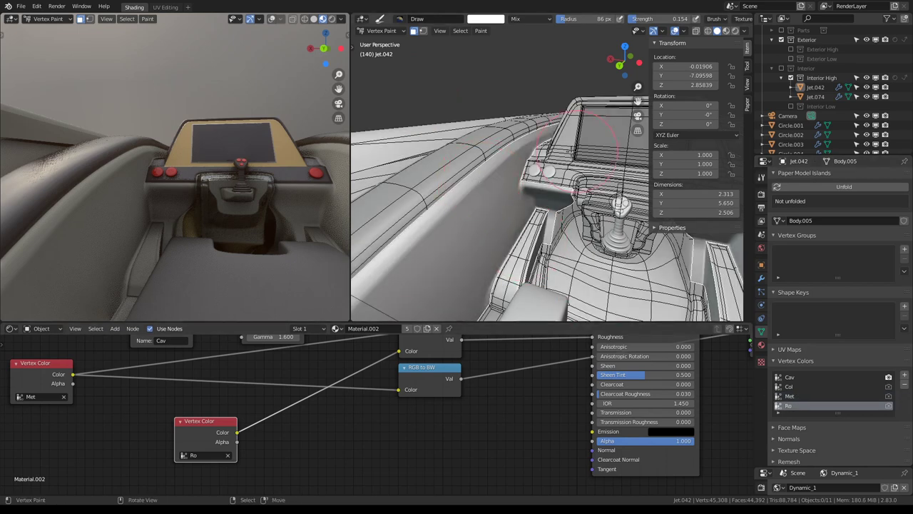
left_click(748, 68)
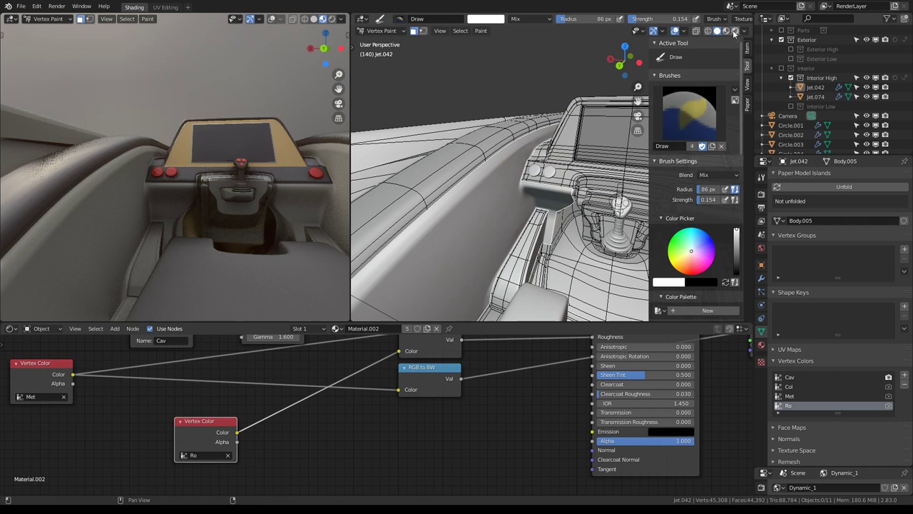
left_click(744, 32)
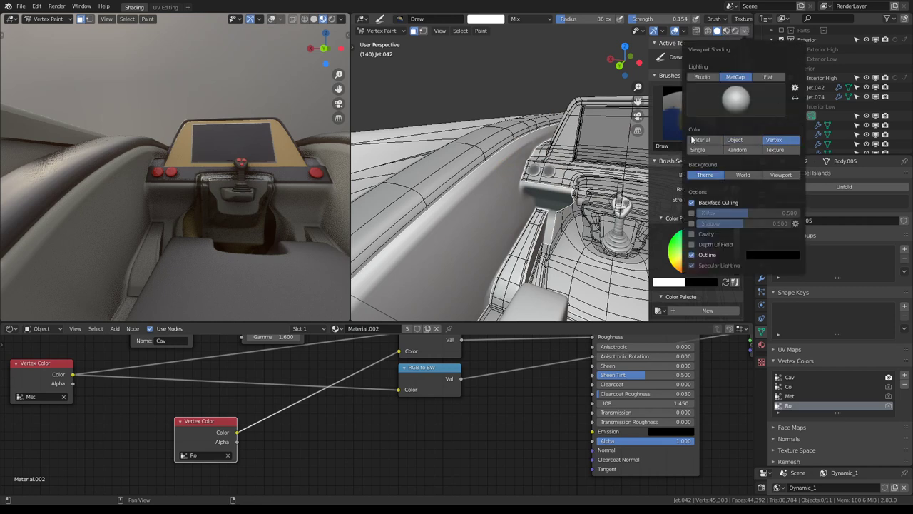
left_click_drag(737, 237, 737, 250)
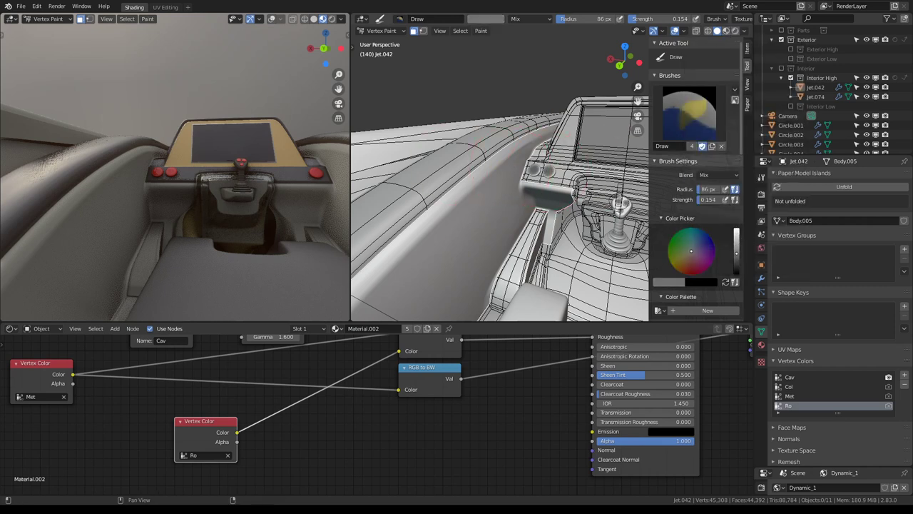
middle_click_drag(214, 157, 246, 161)
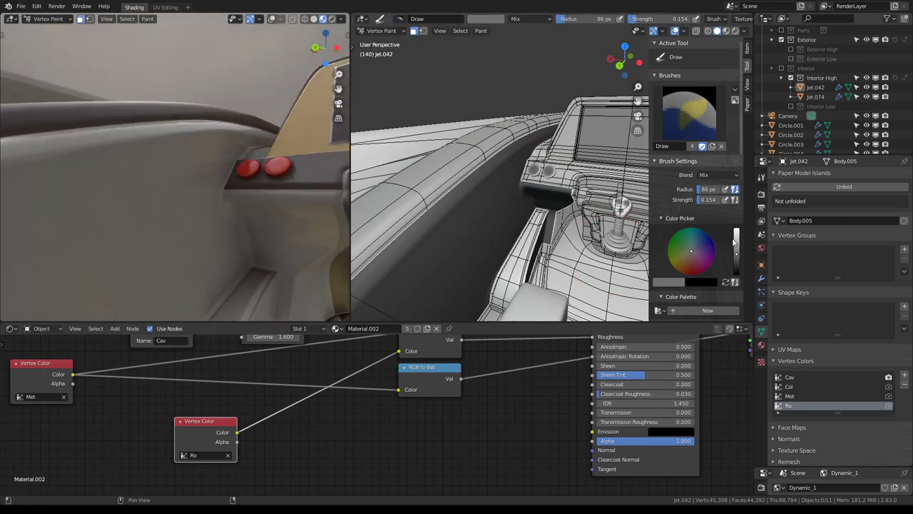
left_click_drag(736, 242, 736, 229)
Paint the dark rail area white, then switch to the Col layer with a grey brush.
left_click(515, 159)
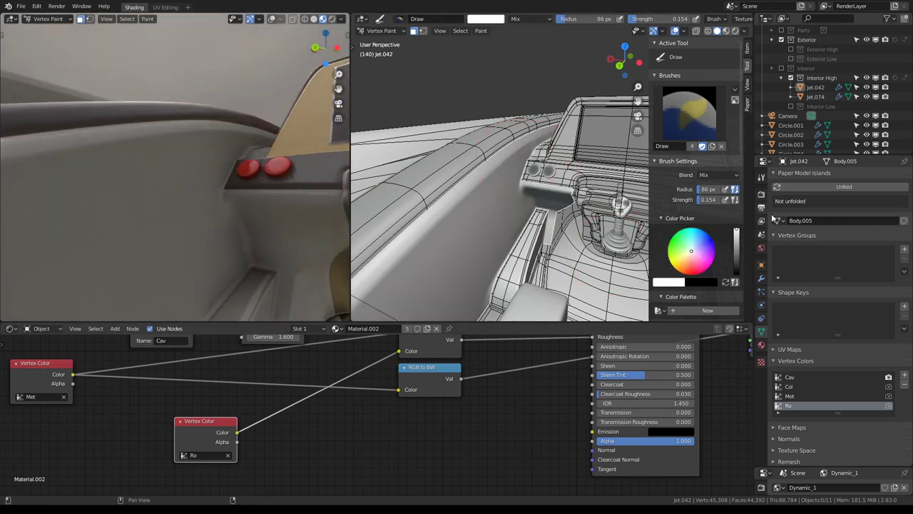
left_click(789, 386)
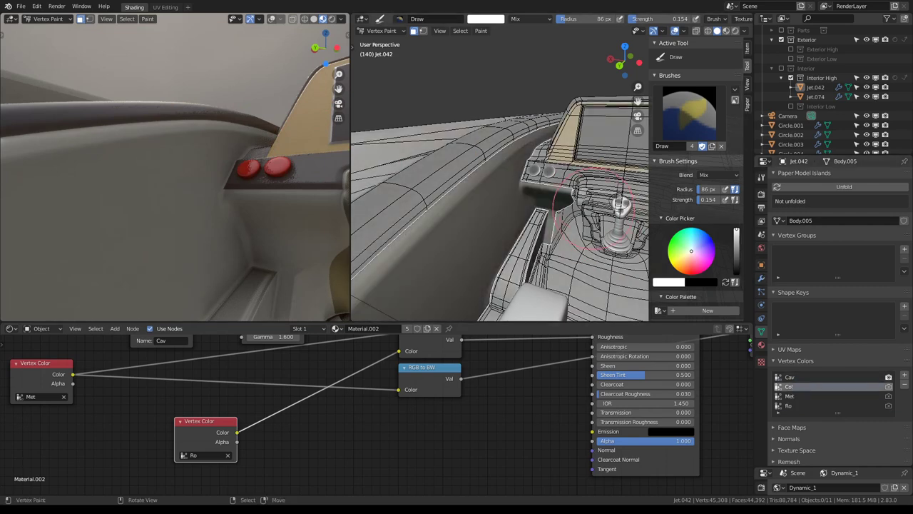
mouse_move(214, 164)
middle_mouse_down()
mouse_move(227, 144)
mouse_move(666, 260)
middle_mouse_up()
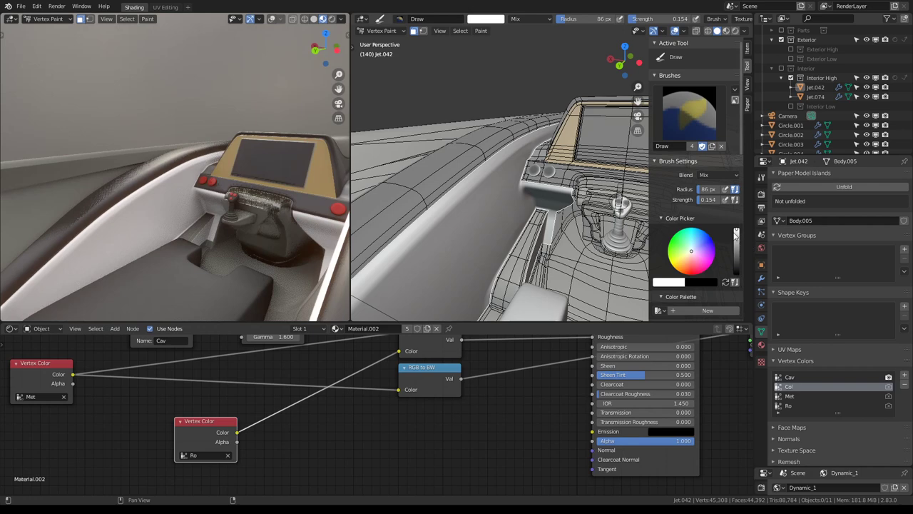
left_click_drag(736, 233, 736, 249)
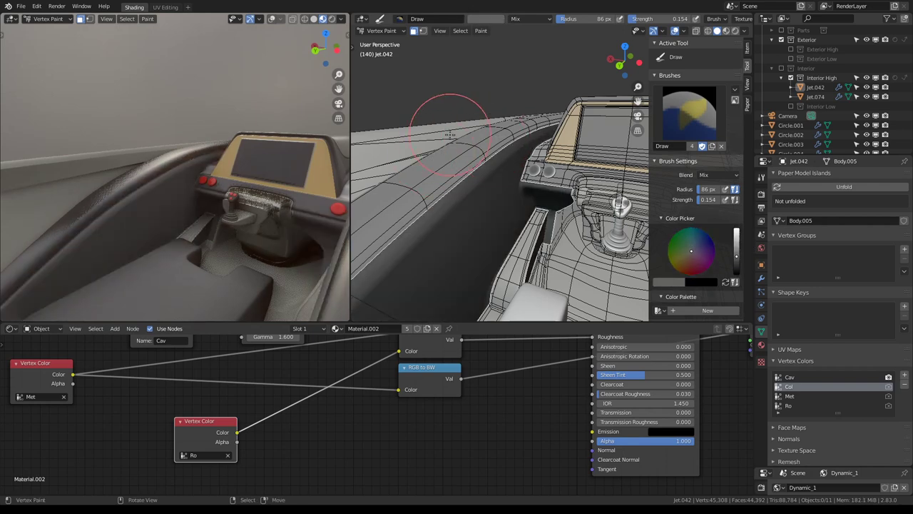
Fine-tune the grey brush brightness near the dashboard screen, then make the Met layer active.
mouse_move(214, 164)
middle_mouse_down()
mouse_move(194, 124)
mouse_move(102, 124)
middle_mouse_up()
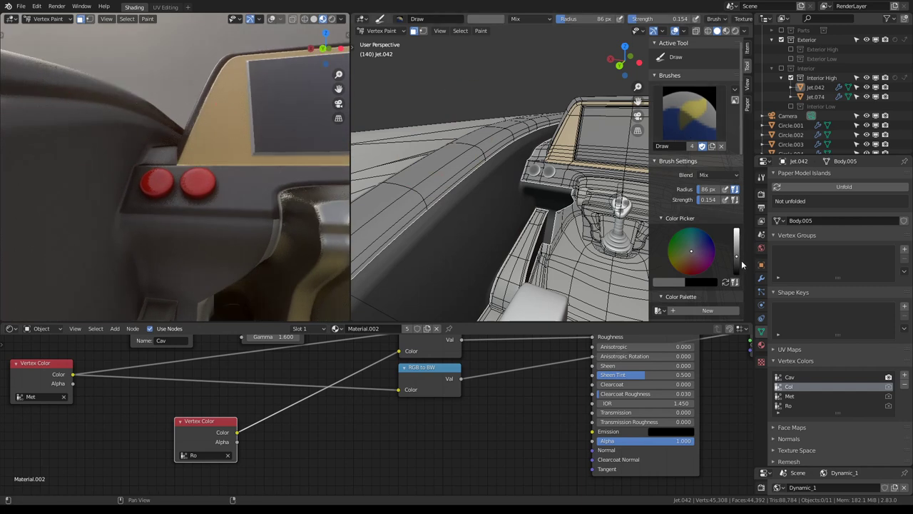
scroll(739, 259, "down", 5)
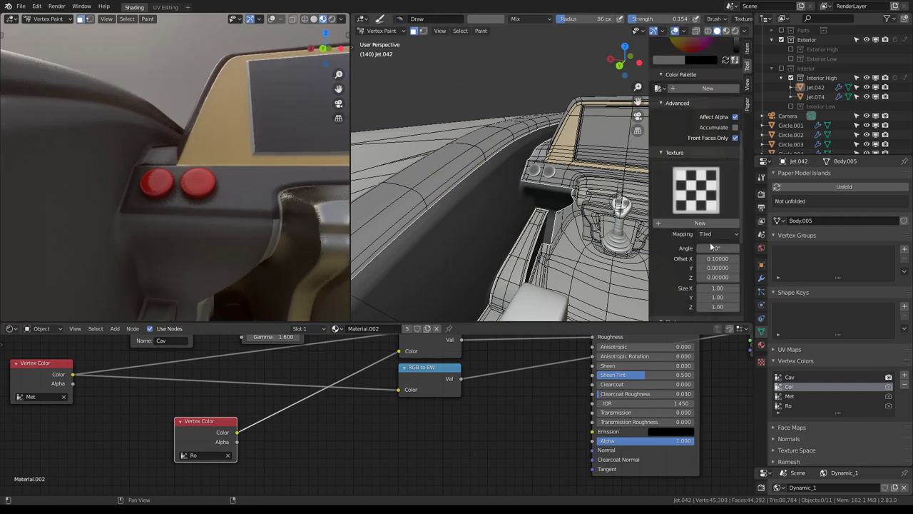
scroll(721, 179, "up", 2)
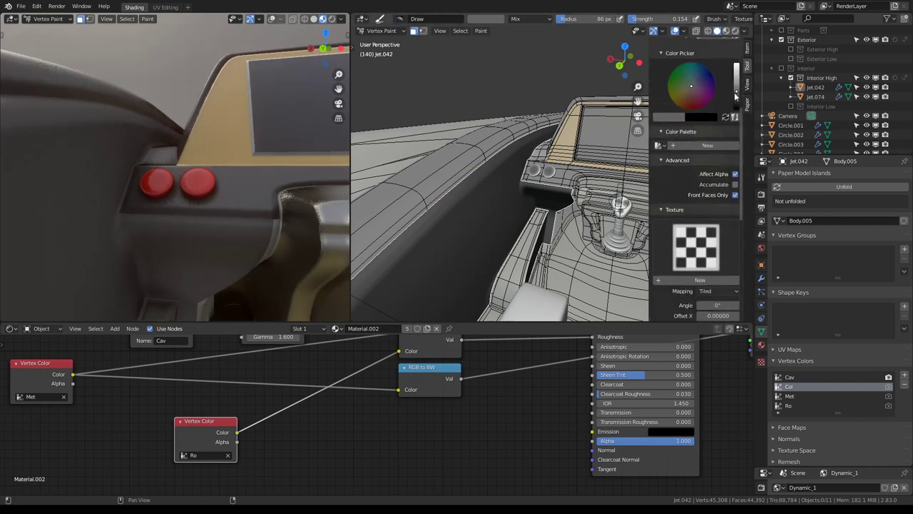
scroll(734, 107, "up", 2)
left_click_drag(737, 149, 737, 141)
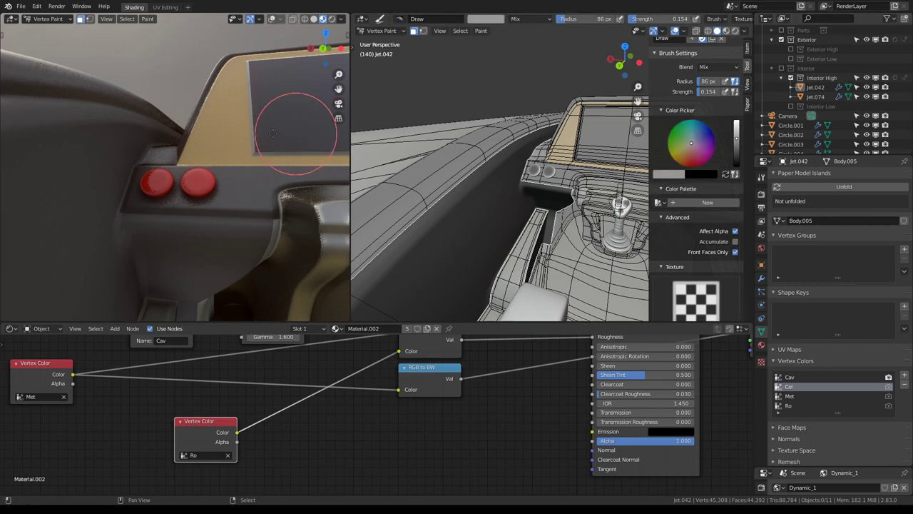
middle_click_drag(273, 133, 598, 117)
left_click_drag(737, 138, 736, 147)
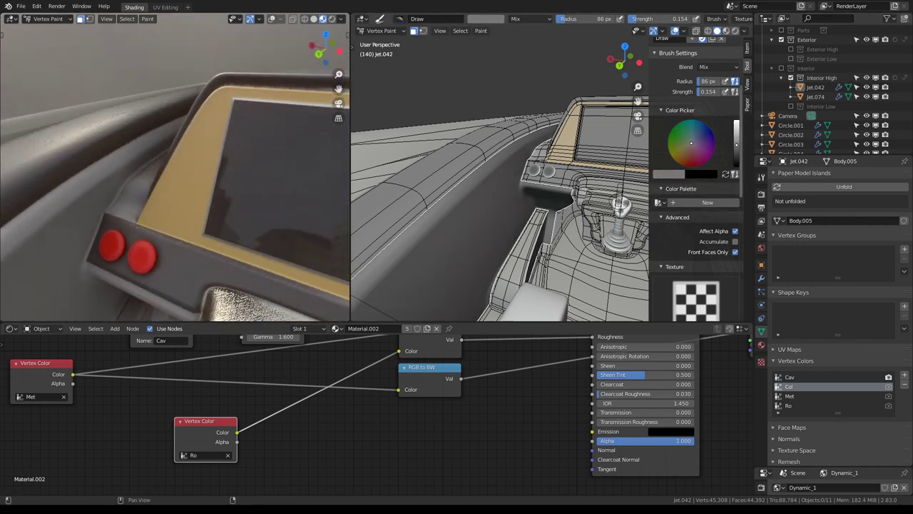
middle_click_drag(185, 142, 210, 110)
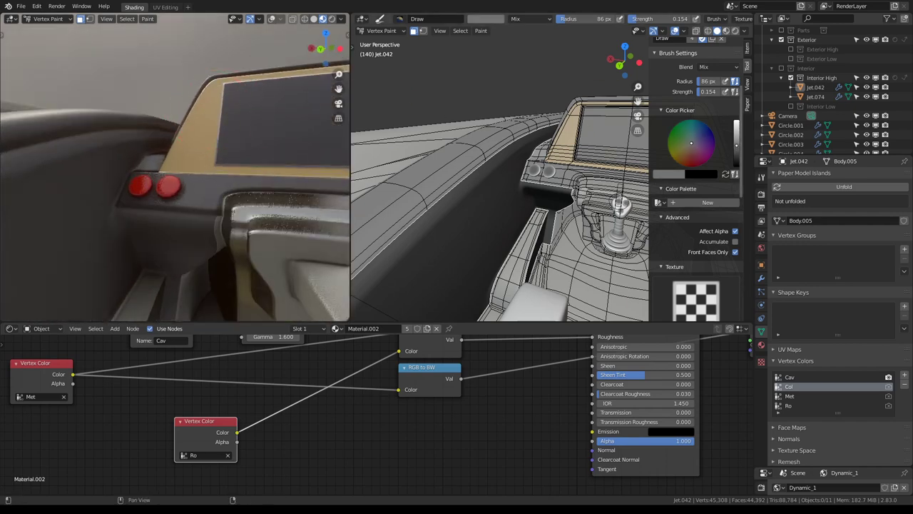
left_click(802, 395)
On the Met layer, undo an accidental black stroke on the cockpit floor.
middle_click_drag(159, 167, 215, 209)
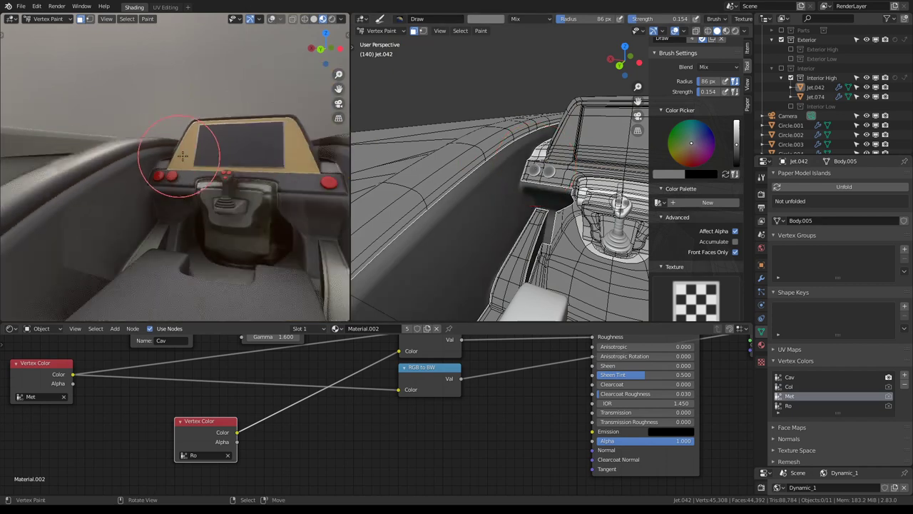
mouse_move(247, 161)
middle_mouse_down()
mouse_move(252, 194)
mouse_move(306, 204)
middle_mouse_up()
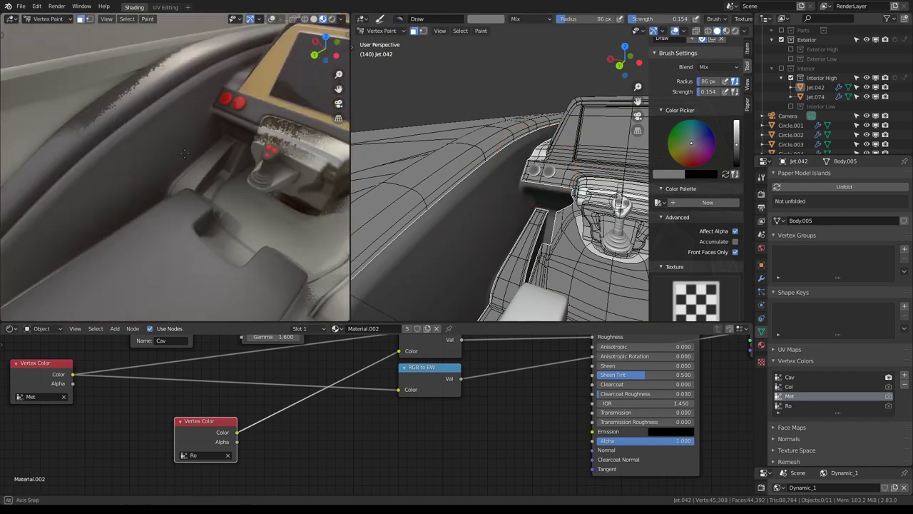
scroll(528, 207, "up", 4)
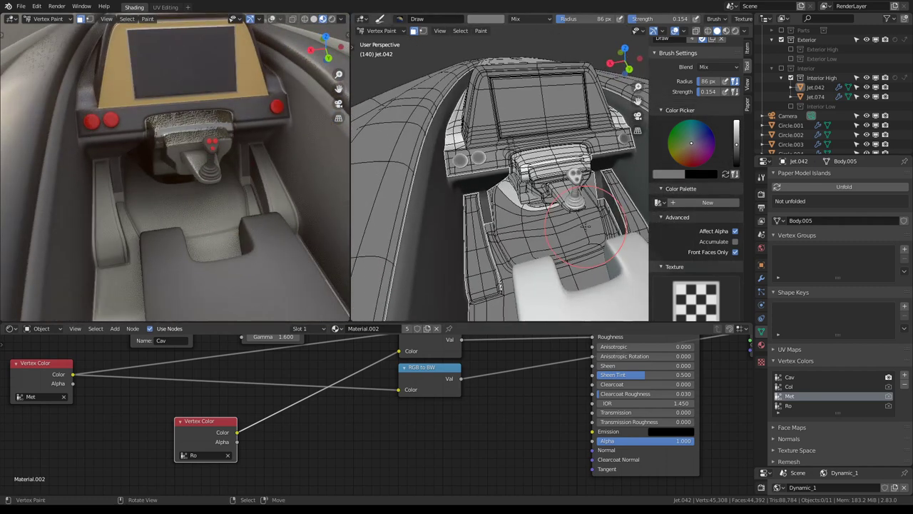
scroll(527, 207, "up", 3)
scroll(528, 207, "up", 3)
mouse_move(507, 191)
left_mouse_down()
mouse_move(528, 208)
mouse_move(526, 238)
left_mouse_up()
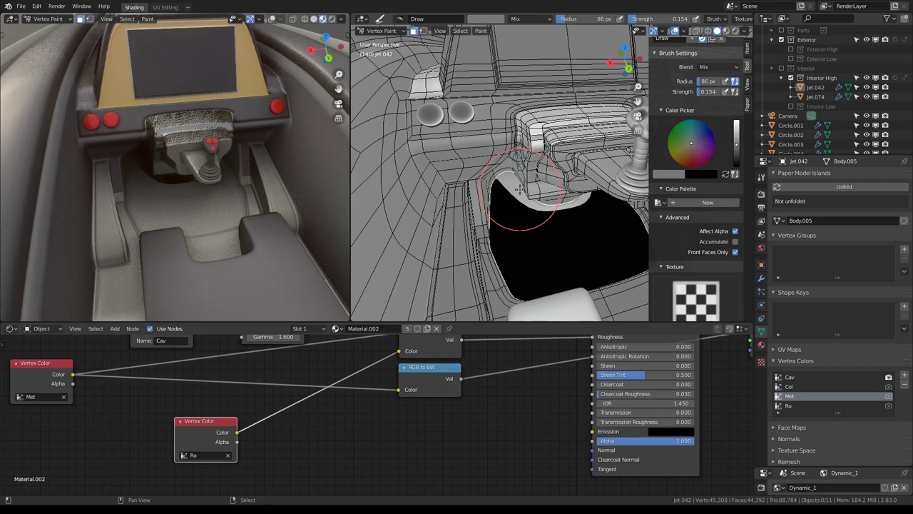
key("ctrl+z")
key("ctrl+z")
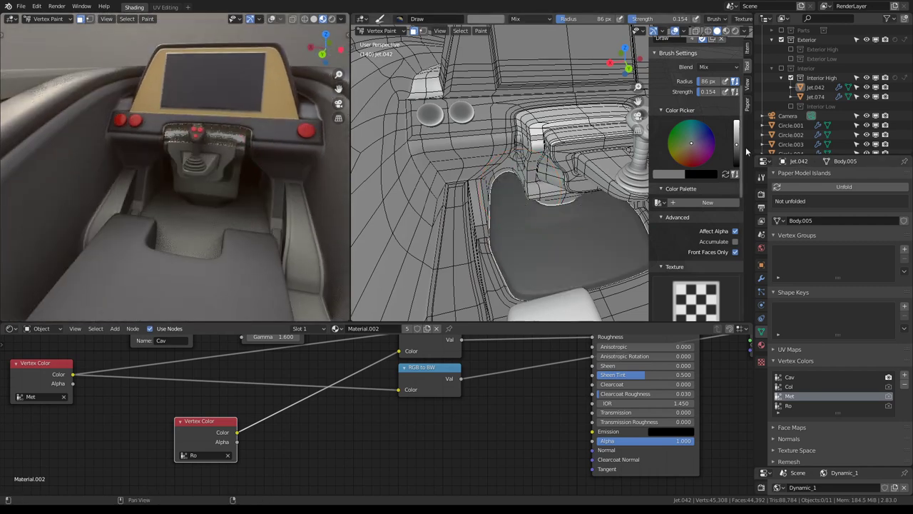
Paint the cockpit floor white on the Met layer and show the Render Properties.
left_click_drag(737, 150, 738, 121)
key("shift+k")
mouse_move(214, 178)
middle_mouse_down()
mouse_move(172, 199)
mouse_move(279, 187)
middle_mouse_up()
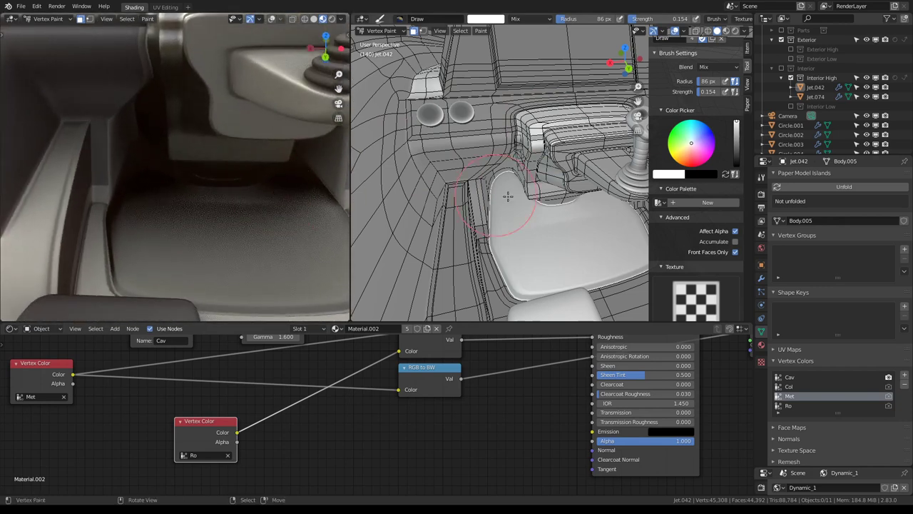
scroll(508, 196, "up", 2)
left_click(761, 195)
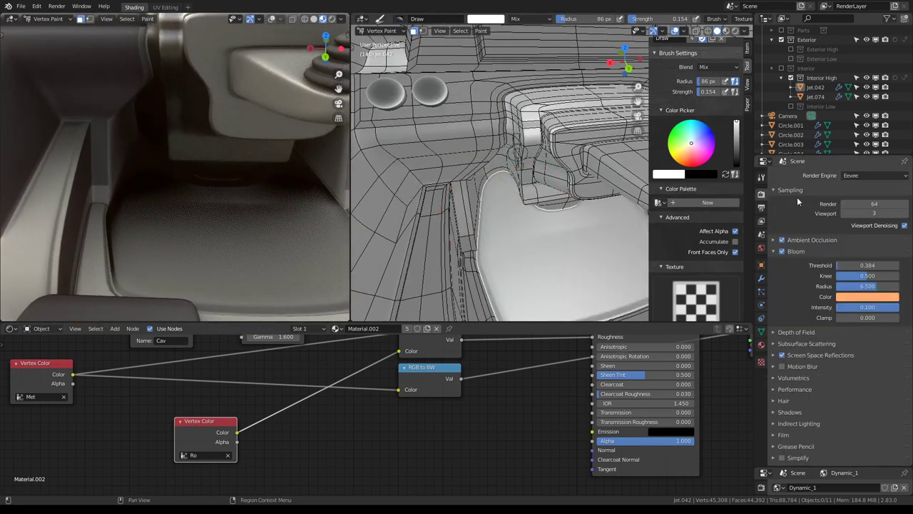
Set the Eevee Ambient Occlusion factor to 0.50.
left_click(779, 191)
left_click(780, 191)
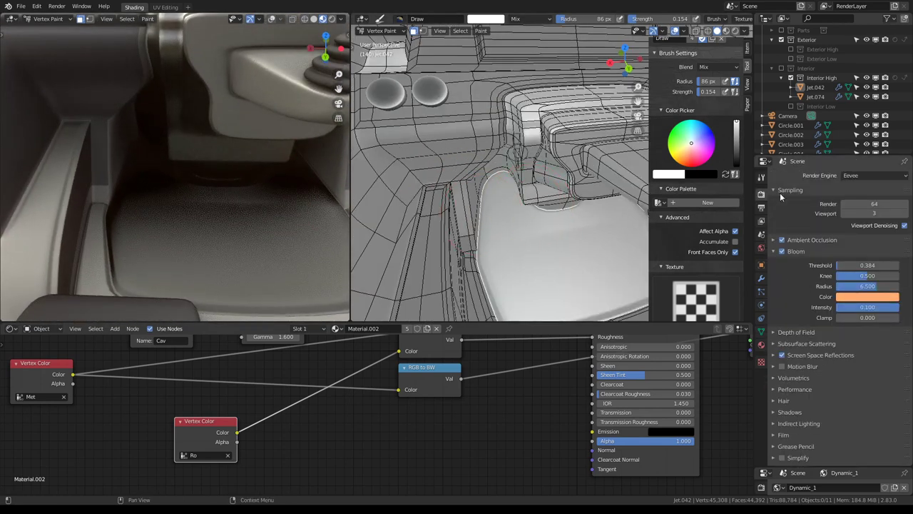
left_click(775, 240)
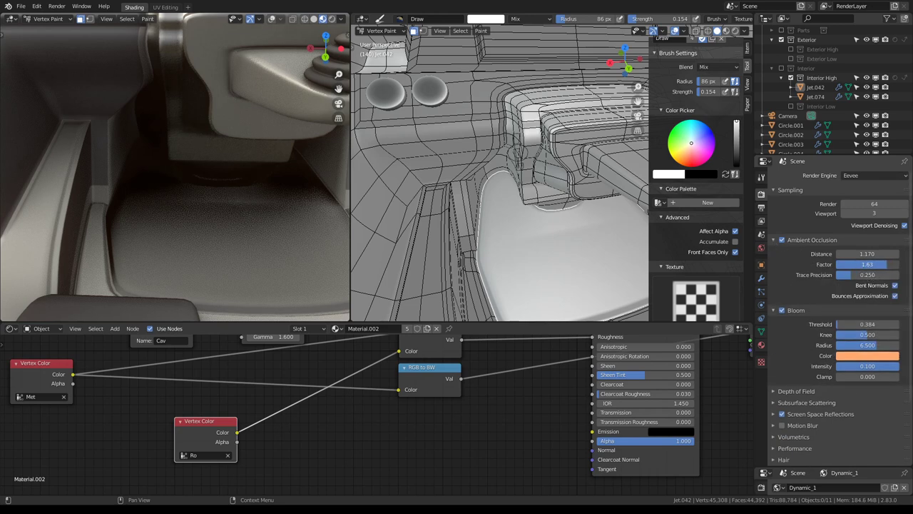
left_click_drag(867, 264, 845, 263)
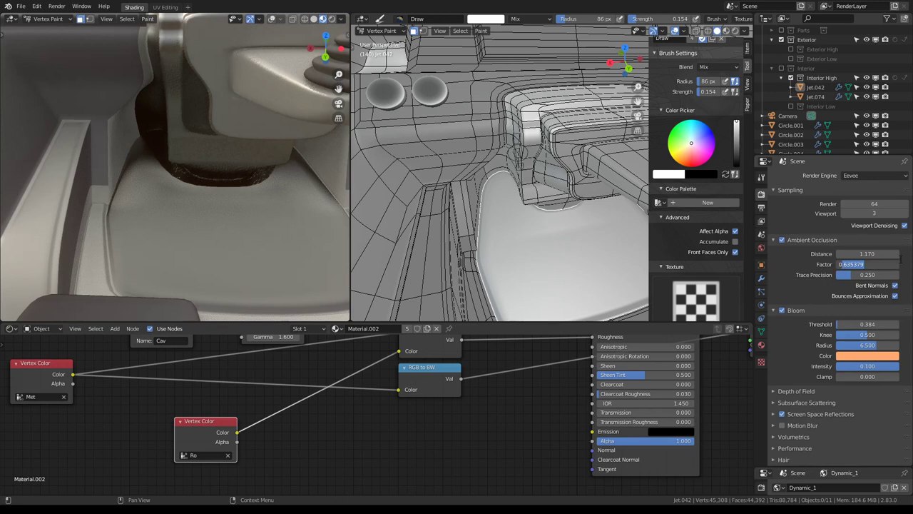
key("Return")
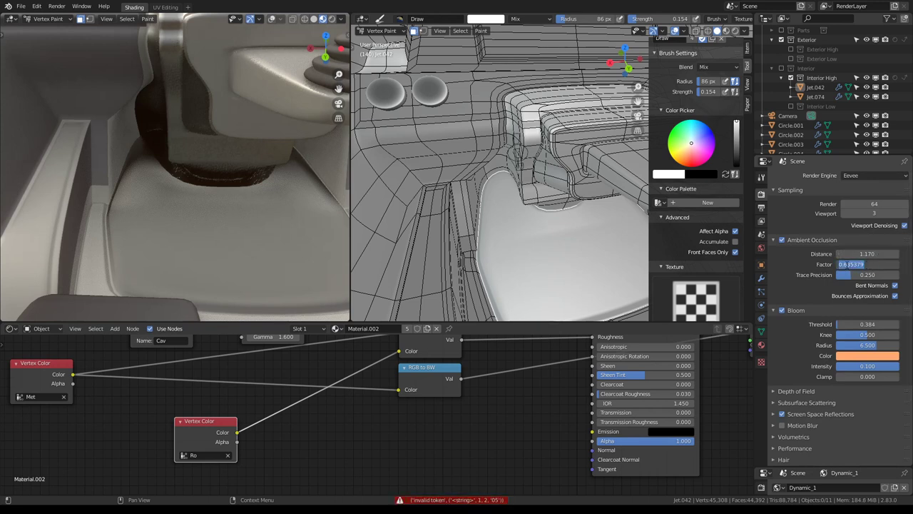
type("0.5")
key("Return")
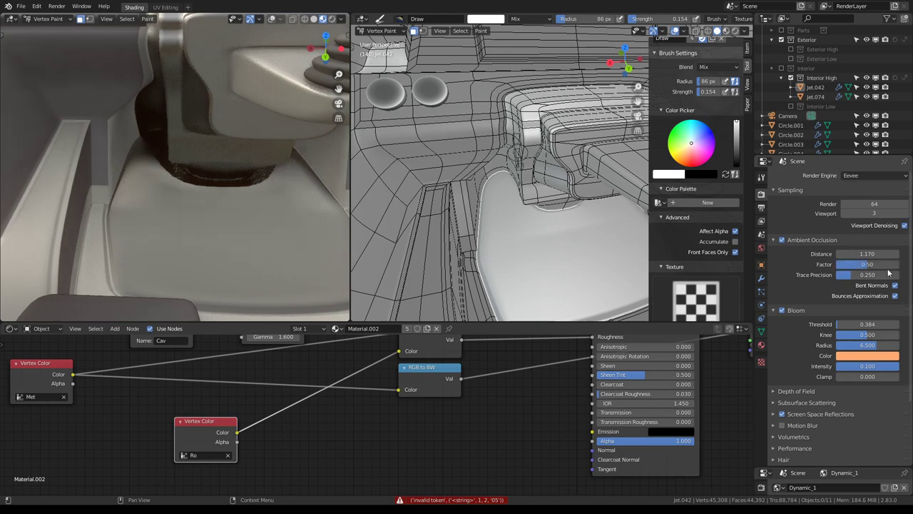
Switch jet.042 from Vertex Paint into Edit Mode.
mouse_move(173, 102)
middle_mouse_down()
mouse_move(209, 128)
mouse_move(228, 122)
middle_mouse_up()
scroll(164, 174, "up", 4)
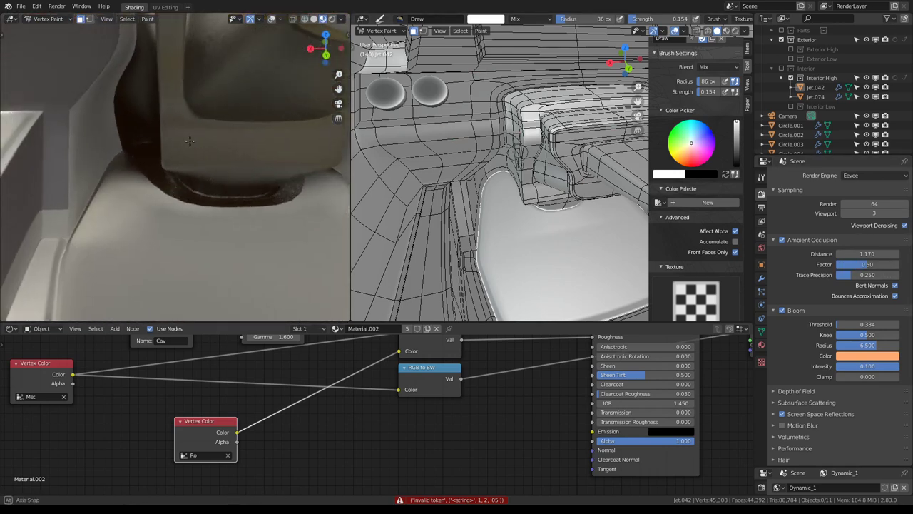
key("Tab")
Pick a seat face, grow it to the seam-bounded region with L, then return to Vertex Paint.
mouse_move(499, 171)
middle_mouse_down()
mouse_move(521, 149)
mouse_move(558, 188)
mouse_move(560, 153)
middle_mouse_up()
left_click(544, 145)
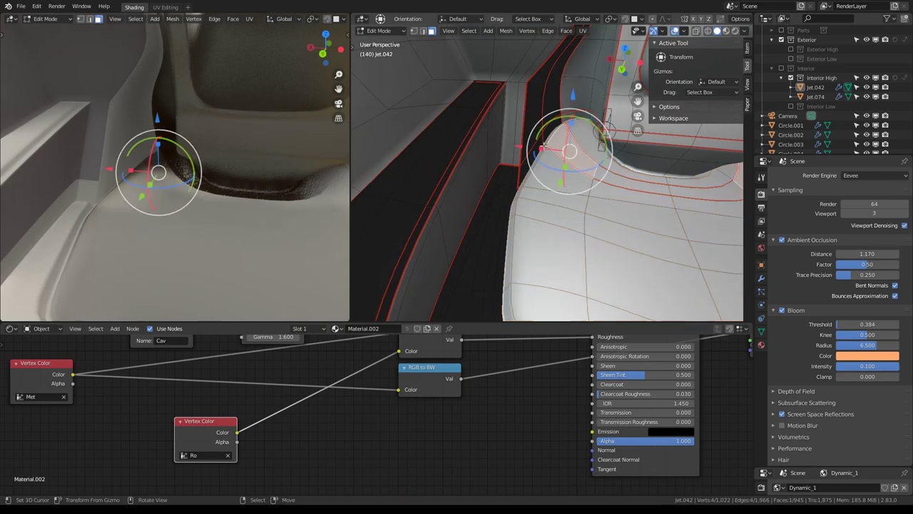
key("Tab")
left_click(581, 171)
key("Tab")
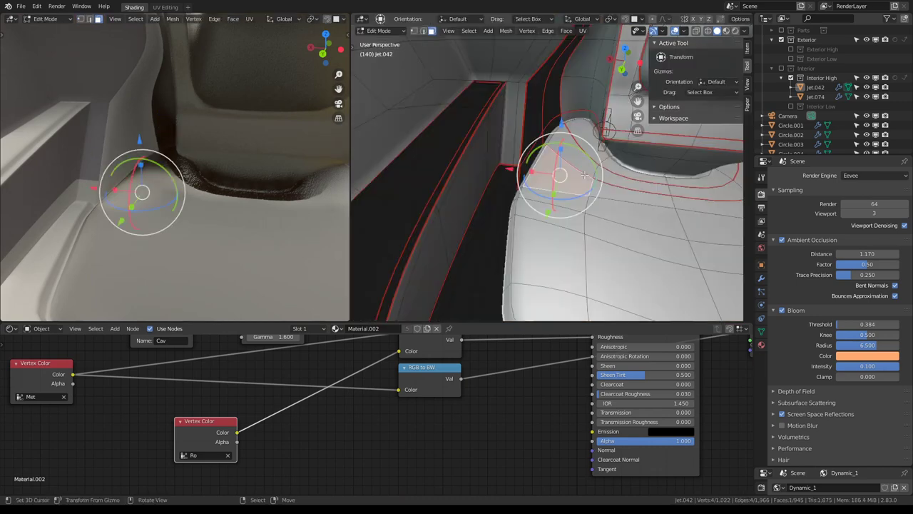
key("l")
key("l")
key("l")
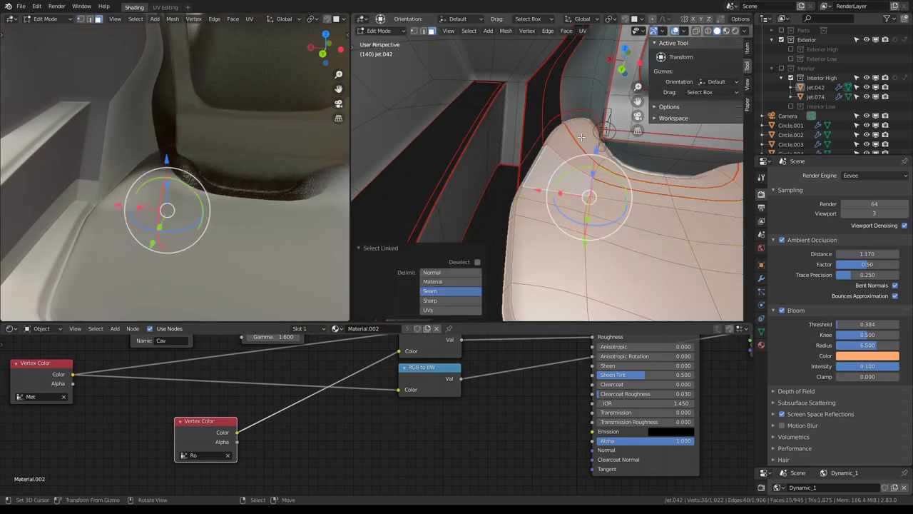
key("Tab")
mouse_move(163, 164)
middle_mouse_down()
mouse_move(228, 184)
mouse_move(216, 149)
middle_mouse_up()
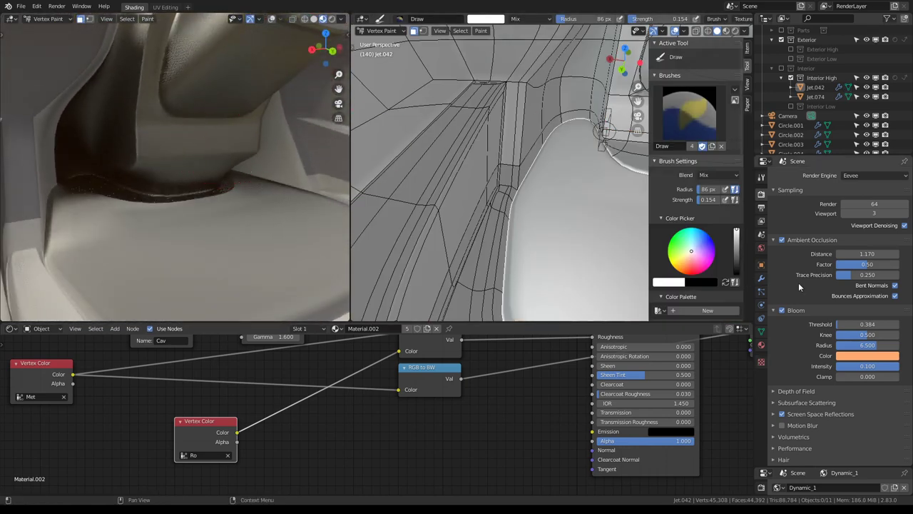
Make Ro the active vertex colour layer and darken the paint colour to grey.
left_click(761, 331)
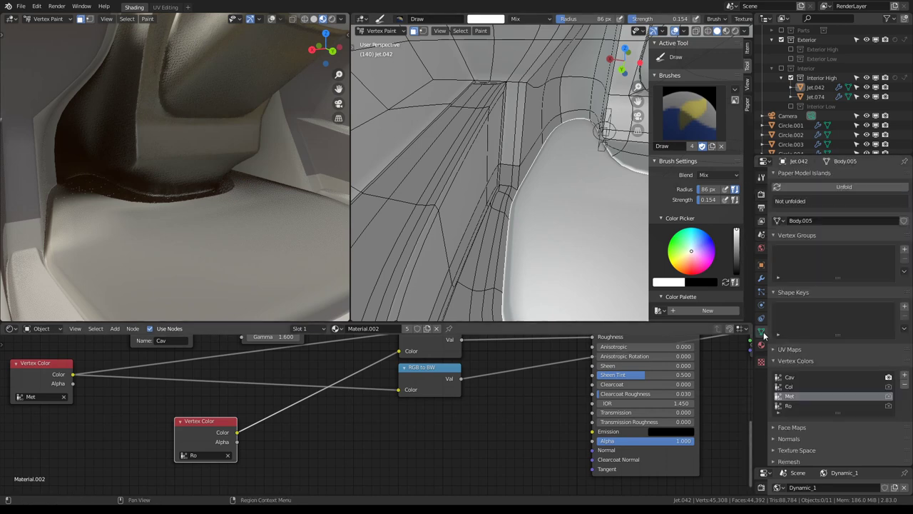
left_click(787, 407)
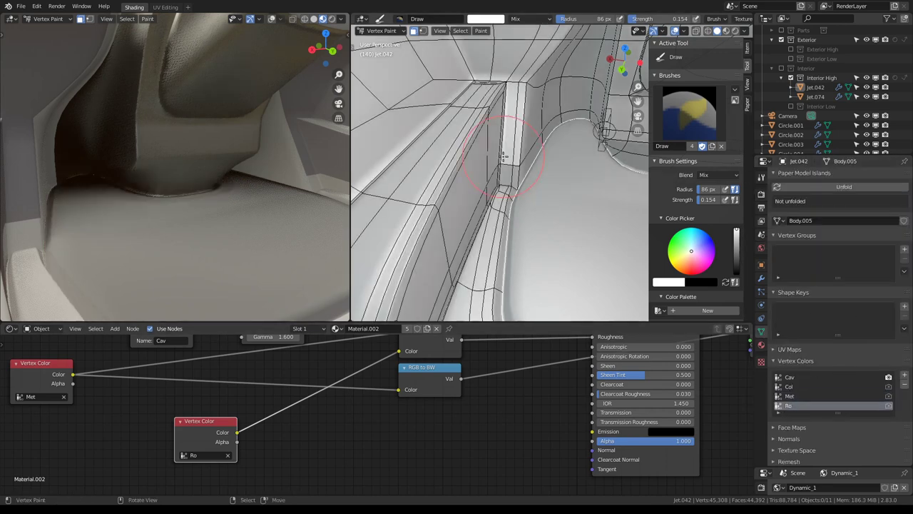
middle_click_drag(186, 187, 159, 200)
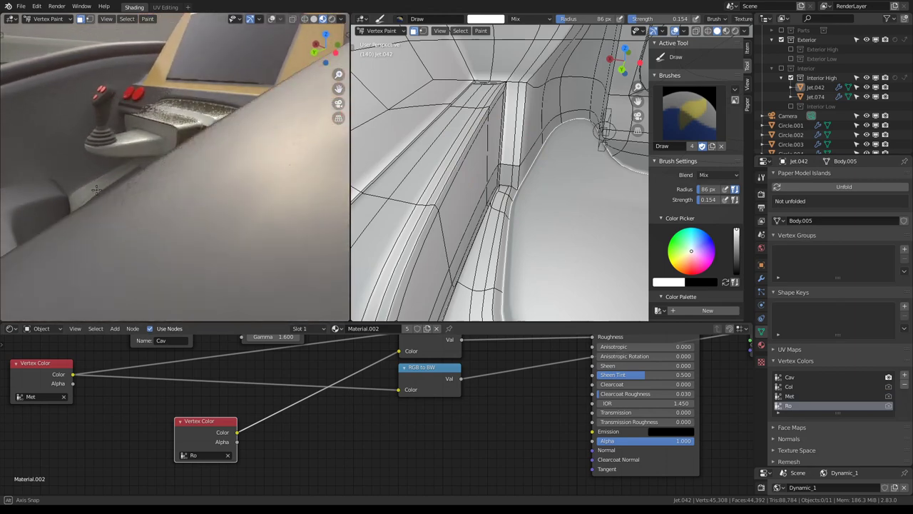
scroll(158, 201, "up", 4)
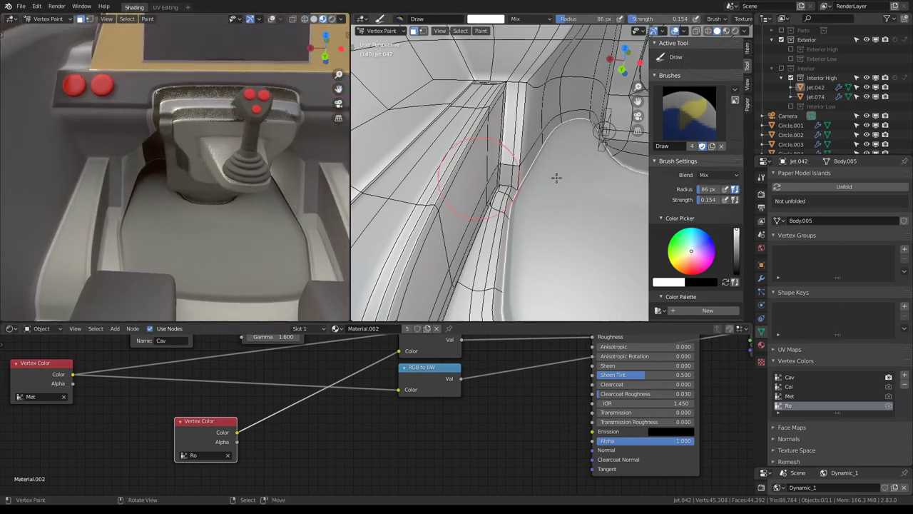
left_click_drag(737, 241, 736, 251)
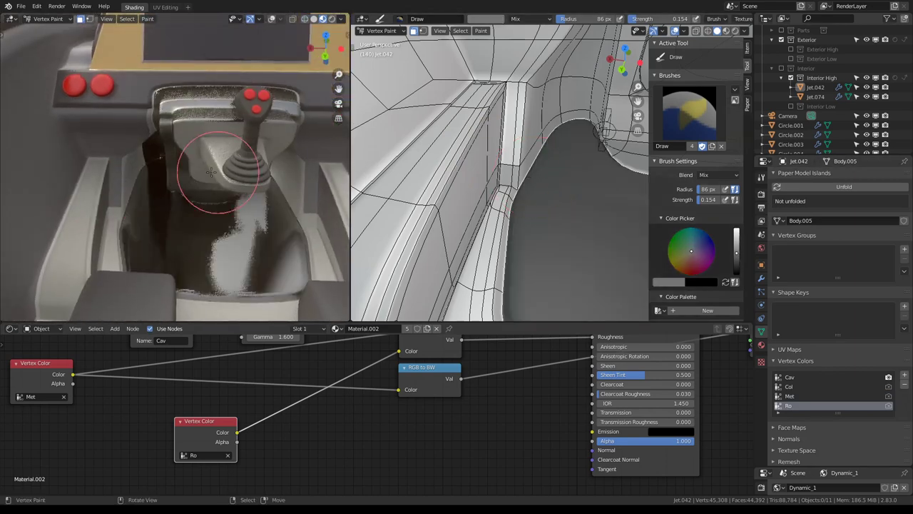
Lighten the grey and paint roughness onto the seat floor beside the joystick console.
mouse_move(224, 183)
middle_mouse_down()
mouse_move(152, 168)
mouse_move(295, 173)
middle_mouse_up()
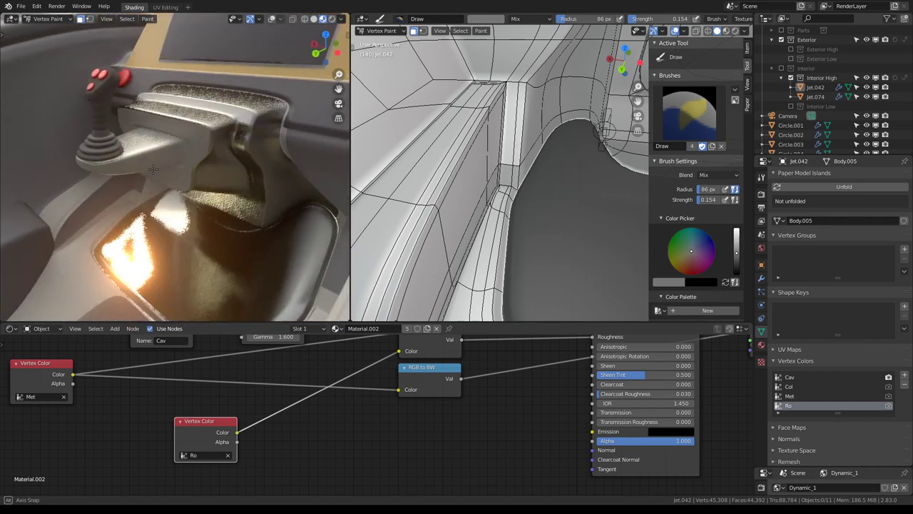
left_click_drag(736, 251, 736, 242)
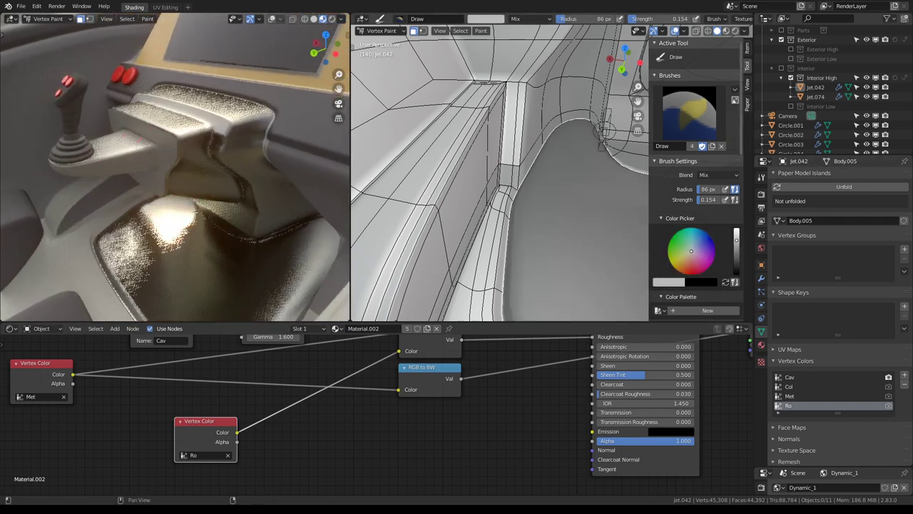
mouse_move(245, 183)
middle_mouse_down()
mouse_move(205, 178)
mouse_move(222, 211)
middle_mouse_up()
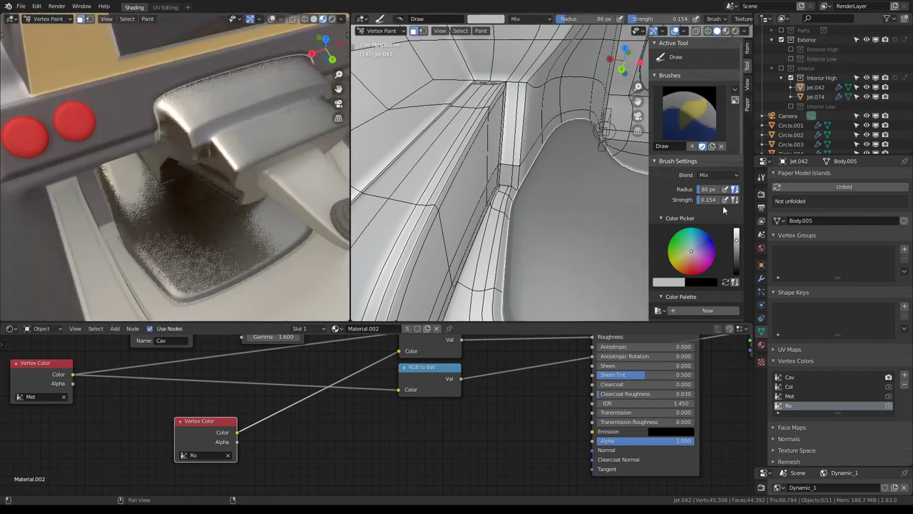
left_click_drag(737, 242, 736, 234)
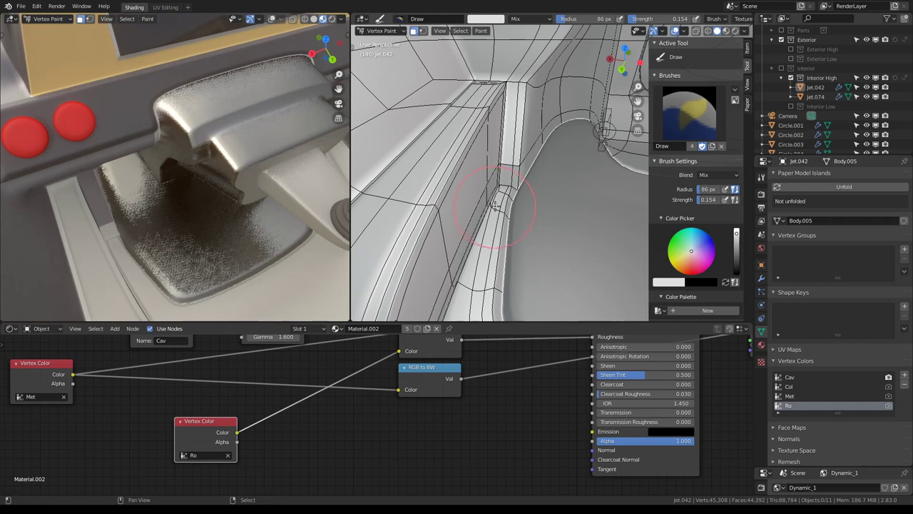
left_click_drag(494, 205, 645, 221)
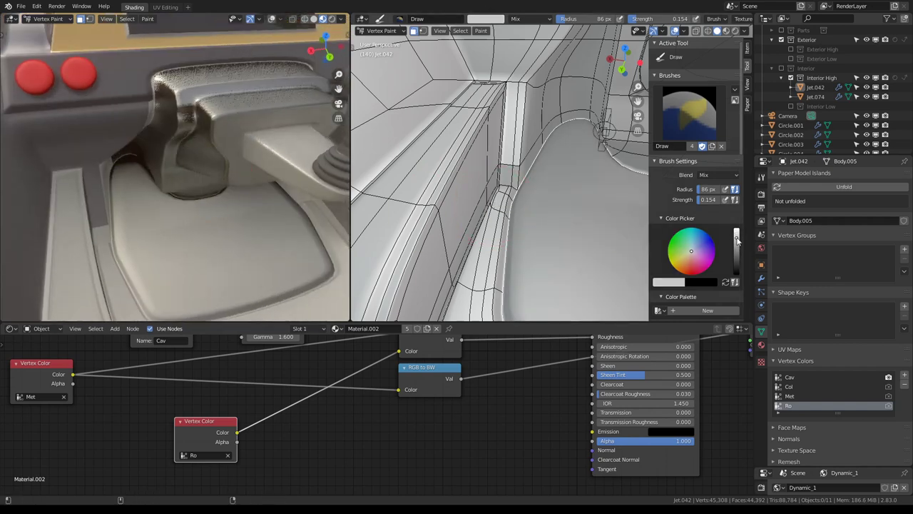
middle_click_drag(164, 185, 214, 154)
Make Met the active vertex colour layer with the paint colour at full white.
left_click(789, 399)
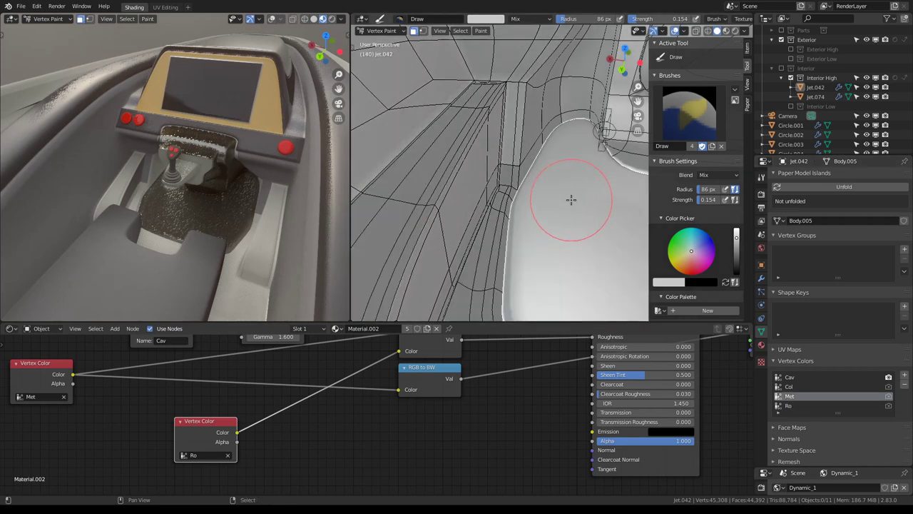
scroll(334, 201, "up", 3)
scroll(333, 202, "up", 2)
scroll(334, 202, "up", 2)
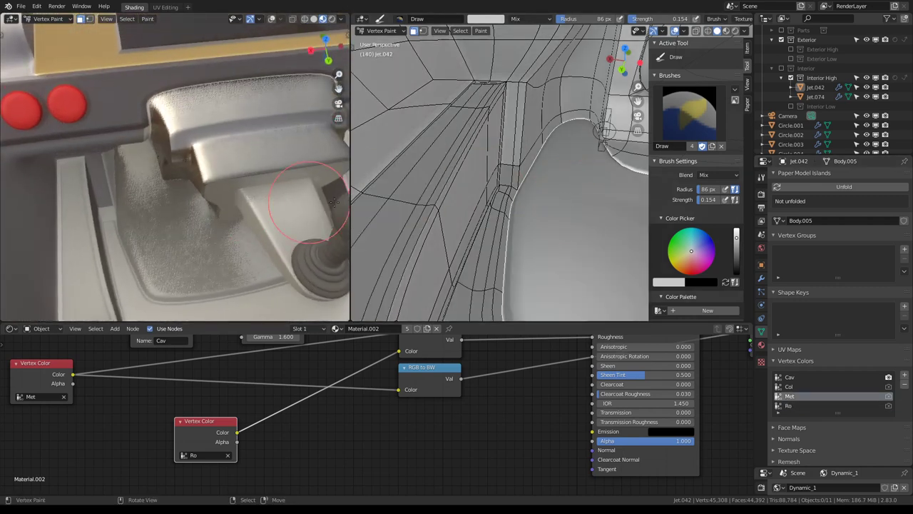
left_click_drag(735, 240, 736, 232)
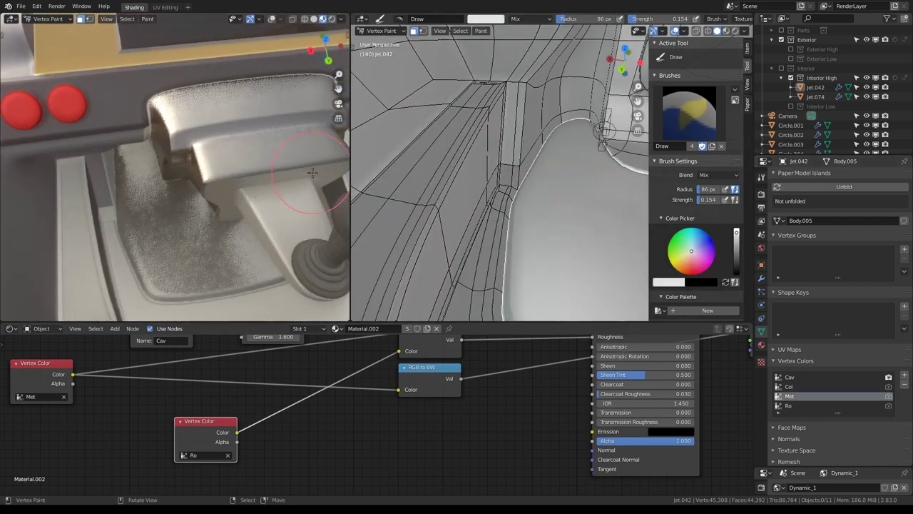
scroll(285, 152, "down", 3)
scroll(285, 152, "down", 2)
Orbit out to a wide cockpit view and bring up the Render properties.
middle_click_drag(286, 153, 255, 136)
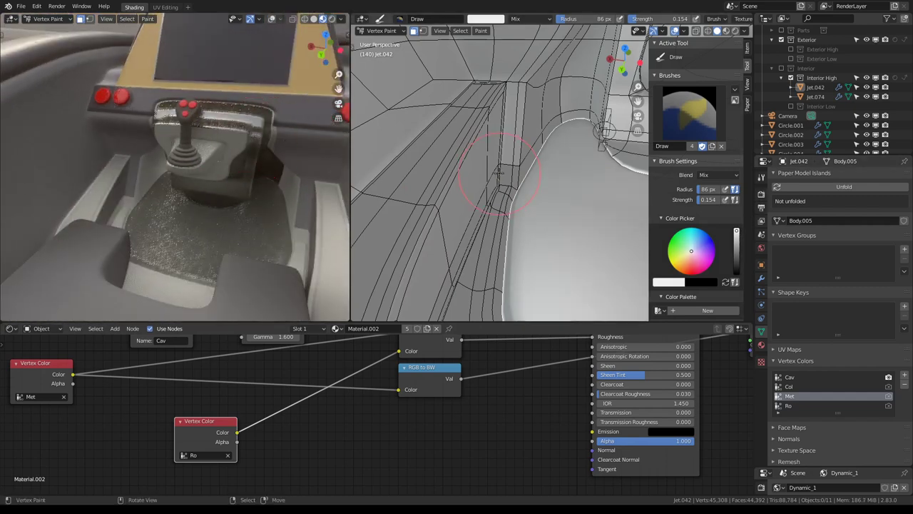
middle_click_drag(239, 173, 178, 143)
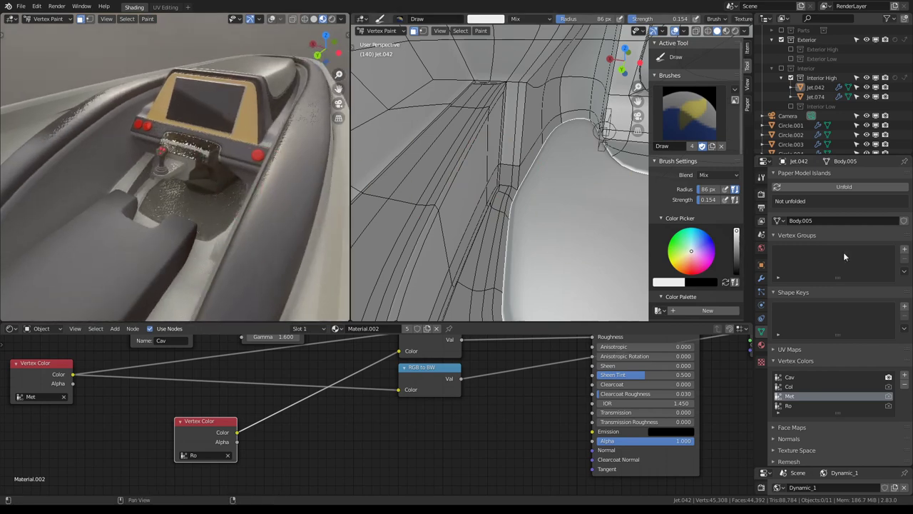
left_click(761, 195)
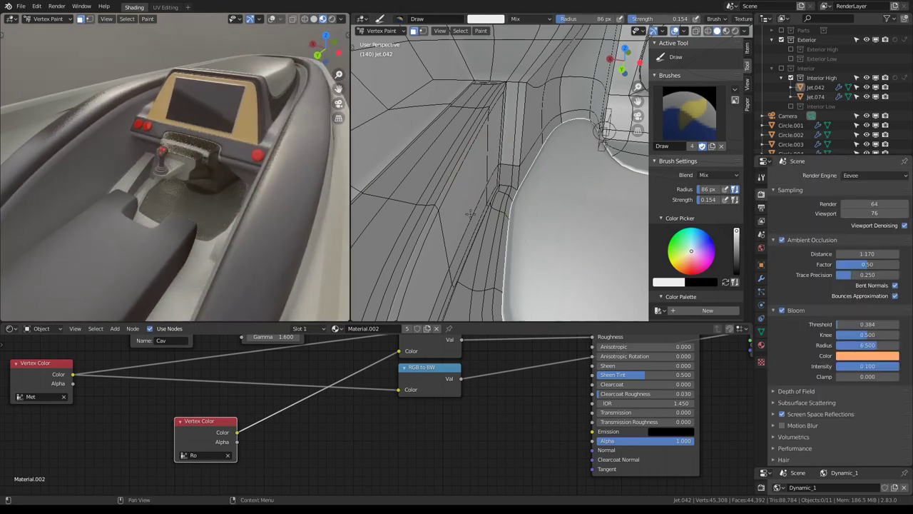
Set Eevee's Viewport samples to 4.
scroll(183, 211, "up", 8)
scroll(183, 211, "down", 3)
mouse_move(183, 212)
middle_mouse_down()
mouse_move(249, 218)
mouse_move(255, 194)
middle_mouse_up()
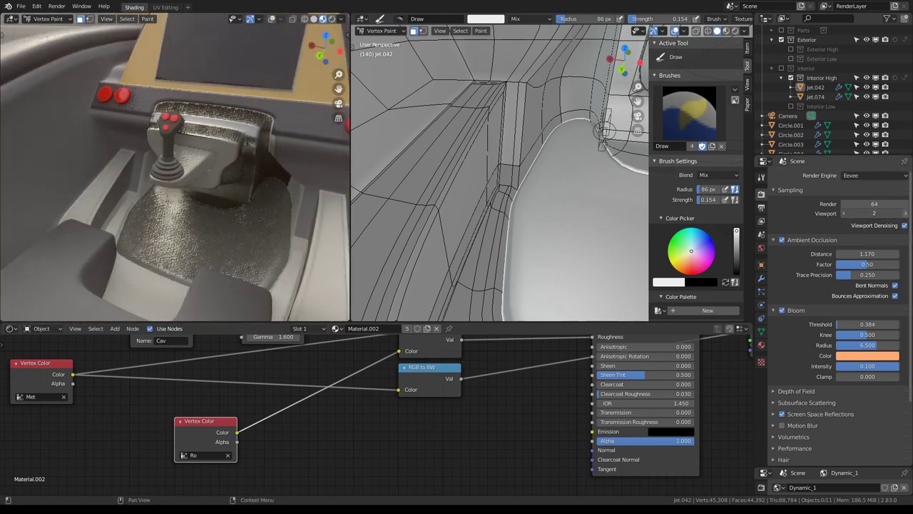
left_click_drag(907, 218, 910, 217)
mouse_move(261, 183)
middle_mouse_down()
mouse_move(227, 226)
mouse_move(712, 240)
middle_mouse_up()
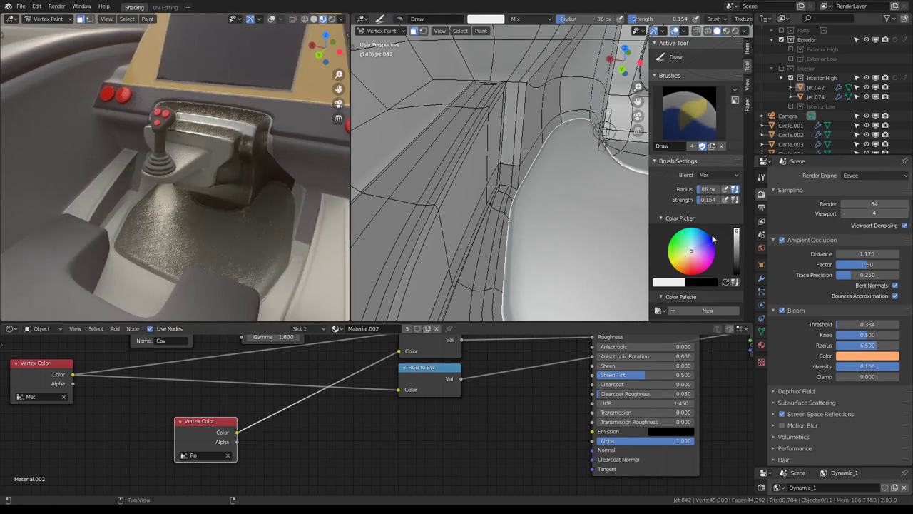
In jet.042's Object Data Vertex Colors list, select Cav and then make Col active.
left_click(760, 248)
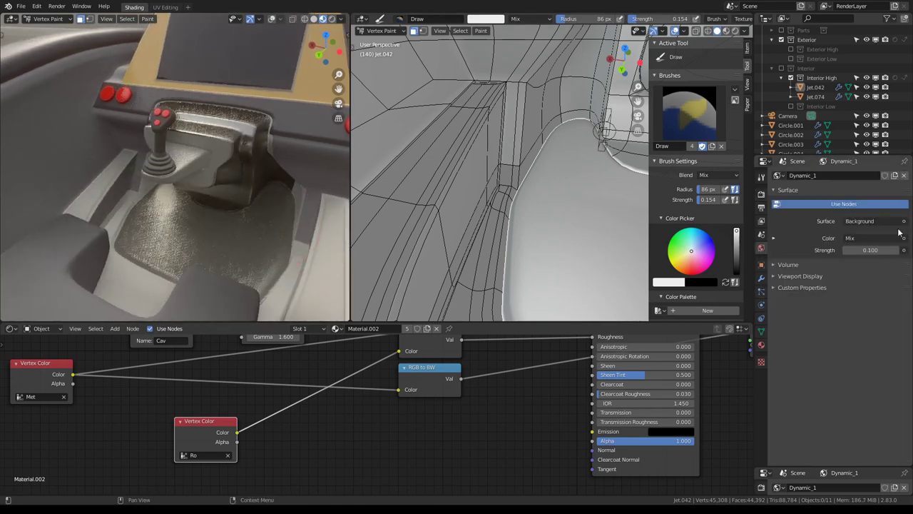
left_click(761, 266)
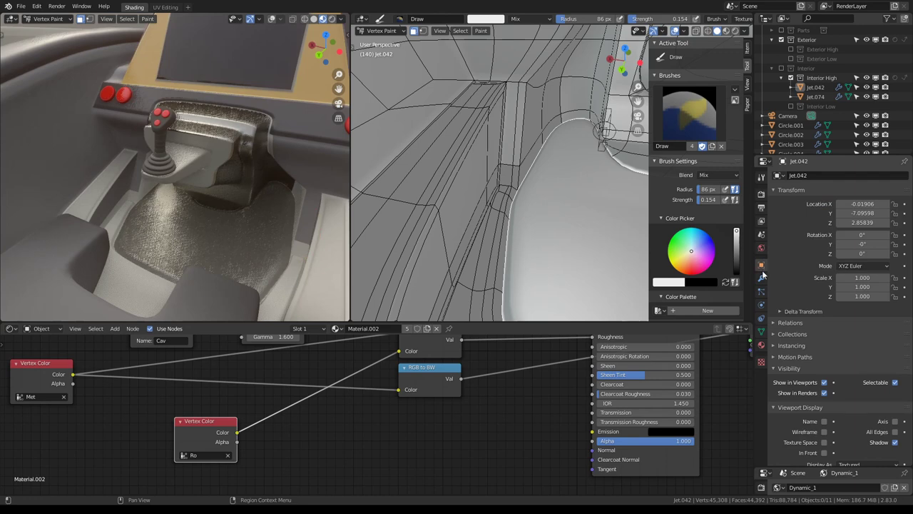
left_click(761, 332)
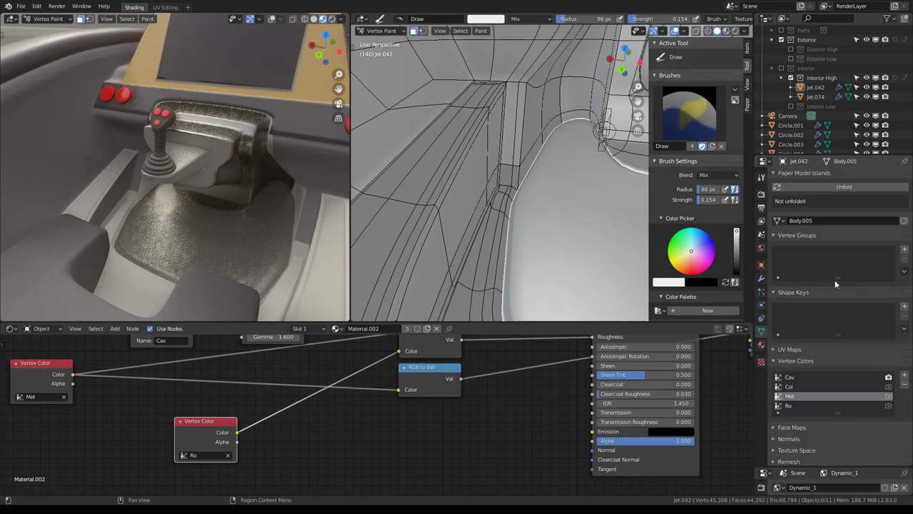
scroll(836, 362, "down", 1)
left_click(789, 354)
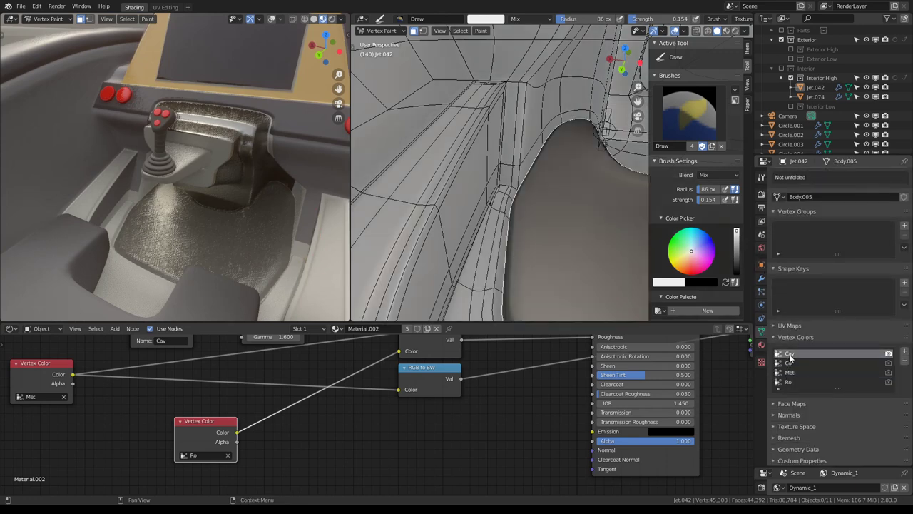
scroll(531, 196, "down", 2)
scroll(550, 186, "down", 3)
scroll(567, 172, "down", 3)
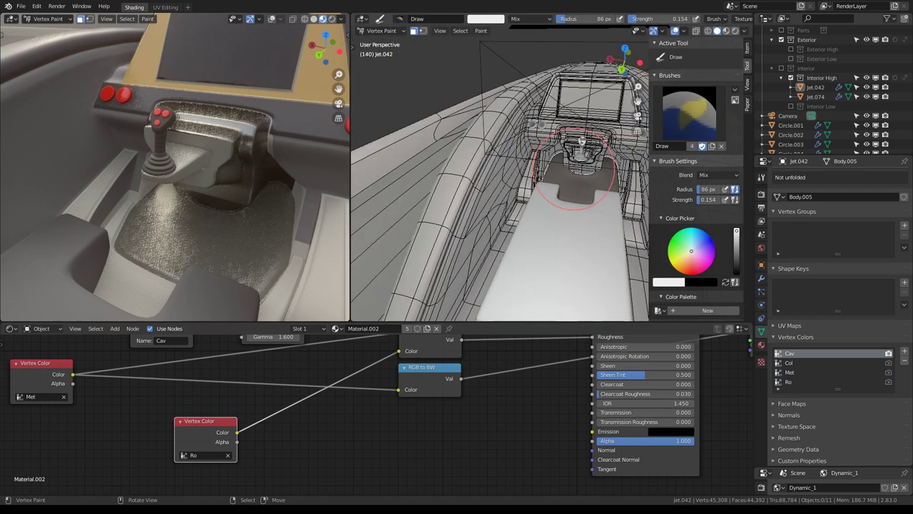
left_click(790, 363)
scroll(557, 182, "up", 2)
scroll(564, 179, "up", 3)
Darken the brush colour to grey and paint the cockpit floor on the Col layer.
scroll(571, 176, "up", 2)
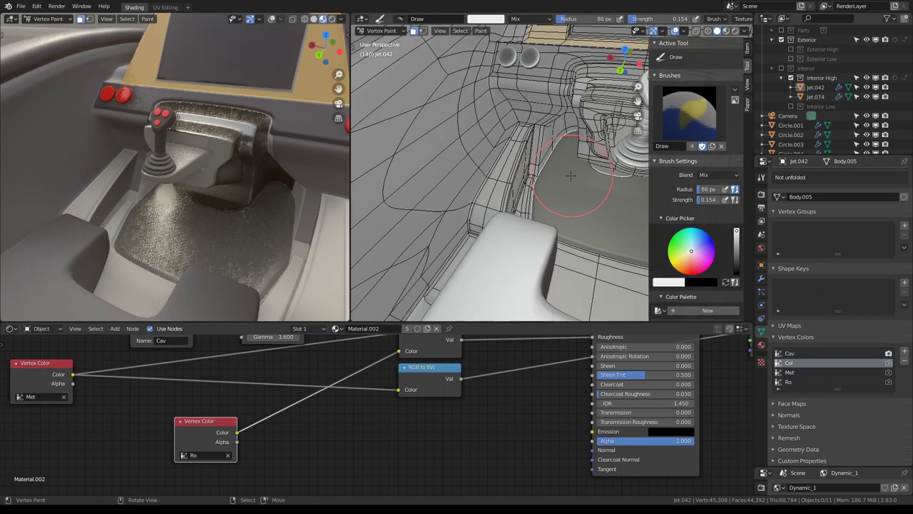
middle_click_drag(570, 176, 553, 190)
mouse_move(164, 178)
middle_mouse_down()
mouse_move(132, 193)
mouse_move(214, 189)
middle_mouse_up()
left_click(736, 242)
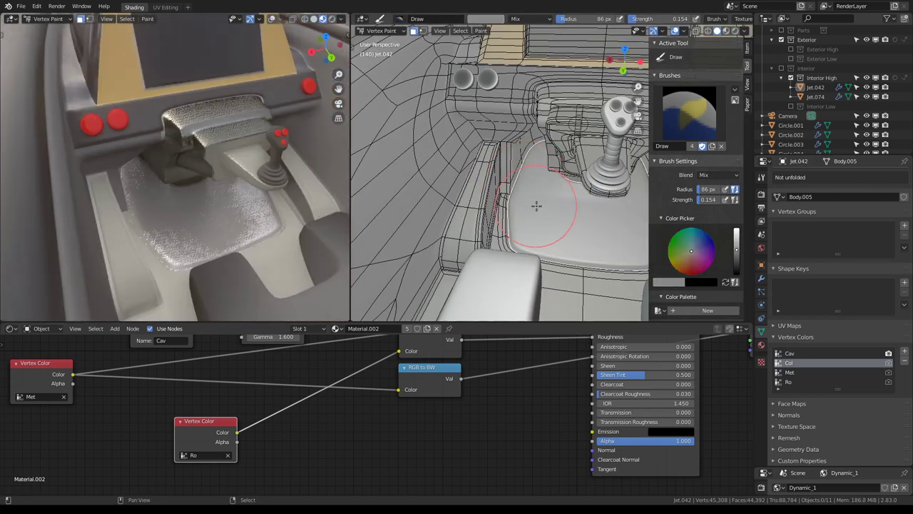
left_click_drag(537, 206, 613, 207)
mouse_move(214, 187)
middle_mouse_down()
mouse_move(202, 192)
mouse_move(263, 230)
mouse_move(299, 207)
middle_mouse_up()
Orbit and pan in close on the gear-shift console and its two round buttons.
mouse_move(443, 214)
middle_mouse_down()
mouse_move(471, 187)
mouse_move(499, 179)
middle_mouse_up()
scroll(521, 175, "up", 4)
scroll(544, 168, "up", 3)
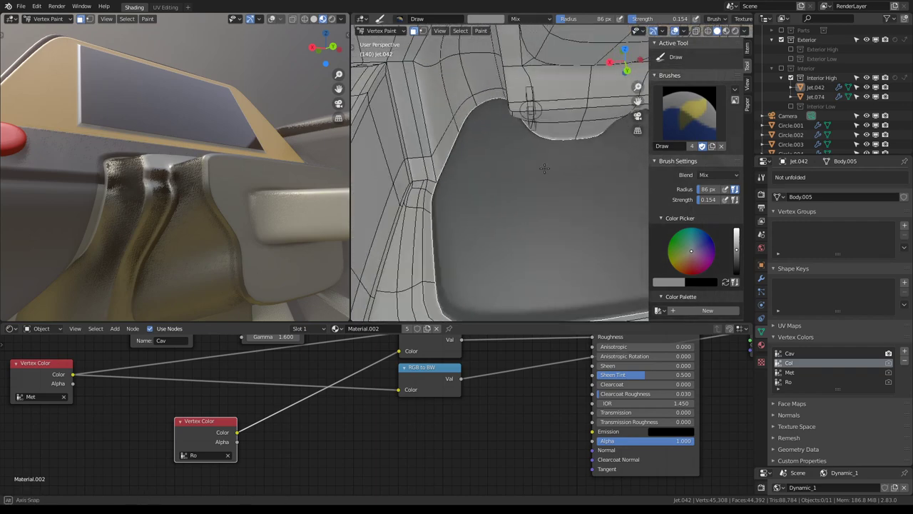
scroll(545, 168, "down", 3)
mouse_move(214, 179)
middle_mouse_down()
mouse_move(235, 185)
mouse_move(275, 144)
middle_mouse_up()
scroll(245, 183, "up", 3)
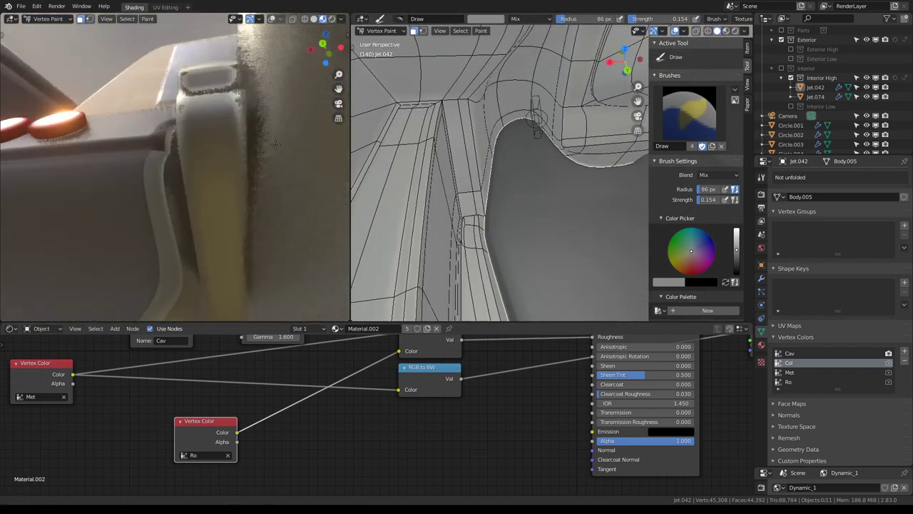
scroll(275, 145, "down", 2)
scroll(499, 164, "down", 3)
mouse_move(499, 165)
middle_mouse_down("shift")
mouse_move(484, 154)
mouse_move(503, 153)
middle_mouse_up("shift")
Make Met the paint layer and orbit to face the dashboard screen and joystick.
scroll(484, 154, "up", 3)
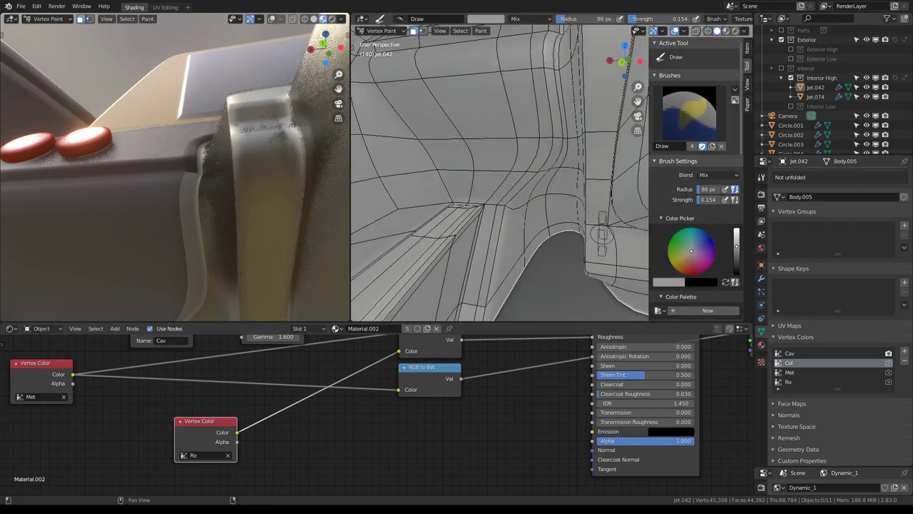
left_click(789, 372)
scroll(485, 219, "down", 3)
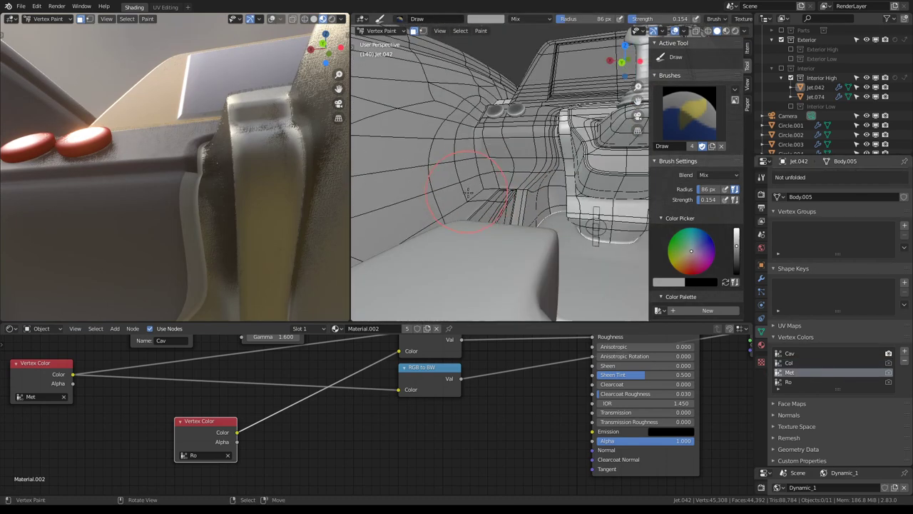
middle_click_drag(493, 214, 485, 219)
middle_click_drag(186, 135, 210, 104)
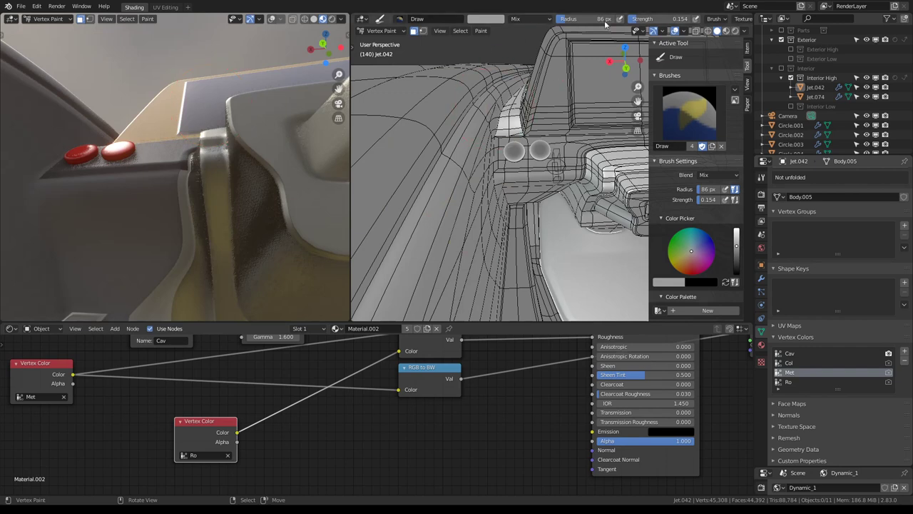
middle_click_drag(595, 73, 587, 204)
middle_click_drag(285, 152, 348, 206)
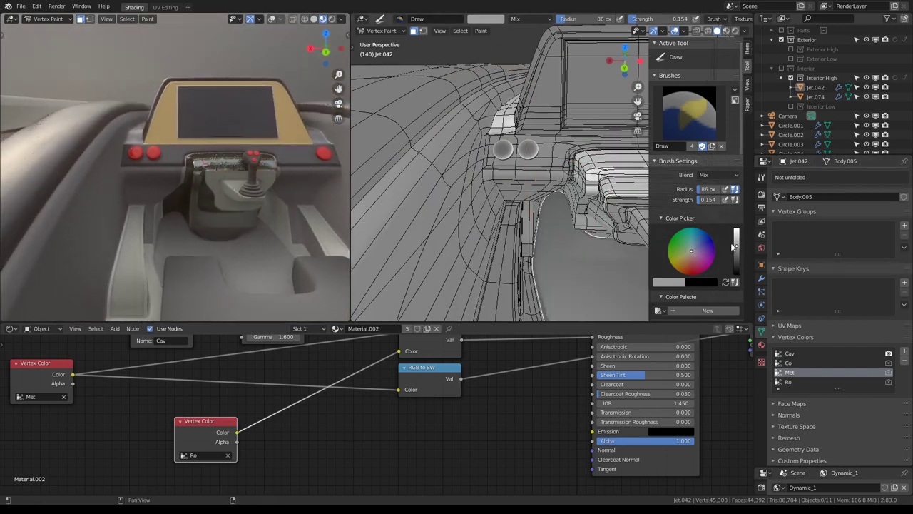
Paint the console surface full white on Met, then activate the Ro roughness layer.
left_click_drag(735, 246, 736, 232)
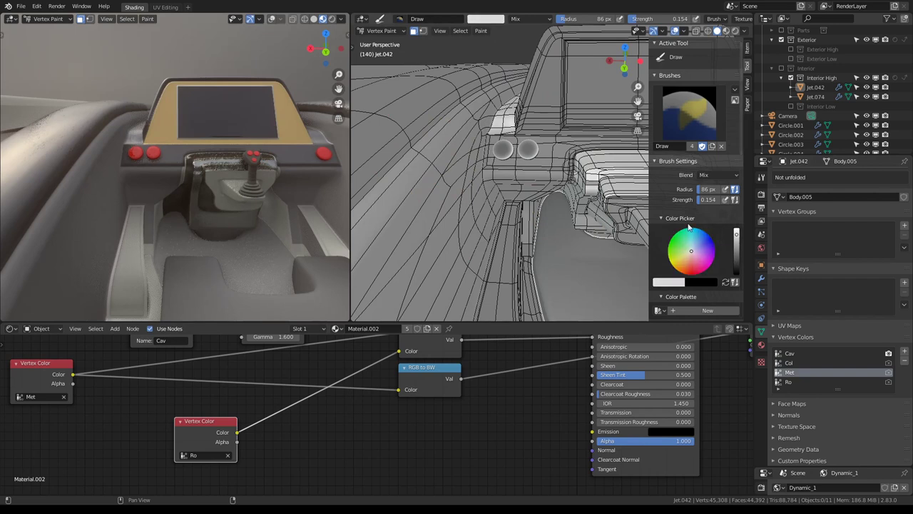
left_click(563, 189)
left_click(788, 383)
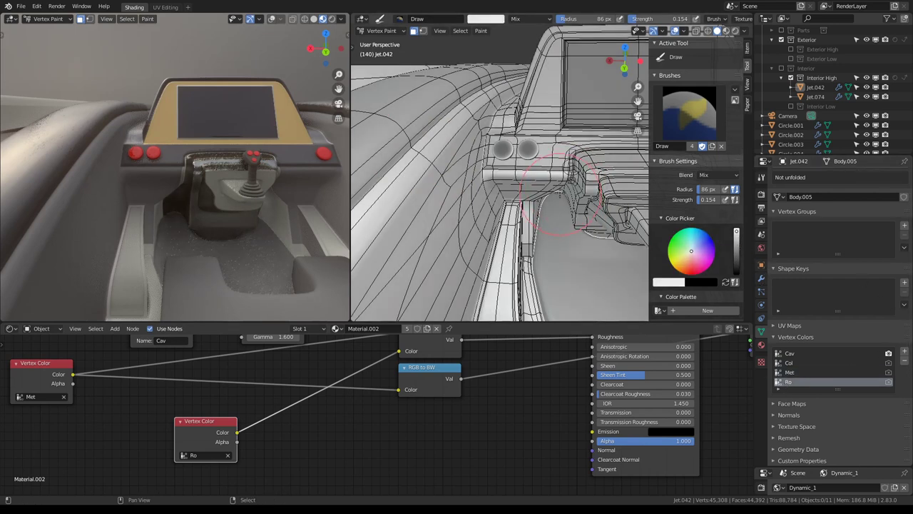
Orbit and zoom both viewports around the console mesh on the Ro layer.
middle_click_drag(540, 235, 499, 207)
mouse_move(157, 178)
middle_mouse_down()
mouse_move(220, 207)
mouse_move(214, 163)
mouse_move(171, 143)
middle_mouse_up()
scroll(499, 185, "up", 3)
mouse_move(500, 186)
middle_mouse_down()
mouse_move(514, 178)
mouse_move(492, 164)
mouse_move(513, 151)
middle_mouse_up()
mouse_move(172, 167)
middle_mouse_down()
mouse_move(155, 160)
mouse_move(185, 162)
middle_mouse_up()
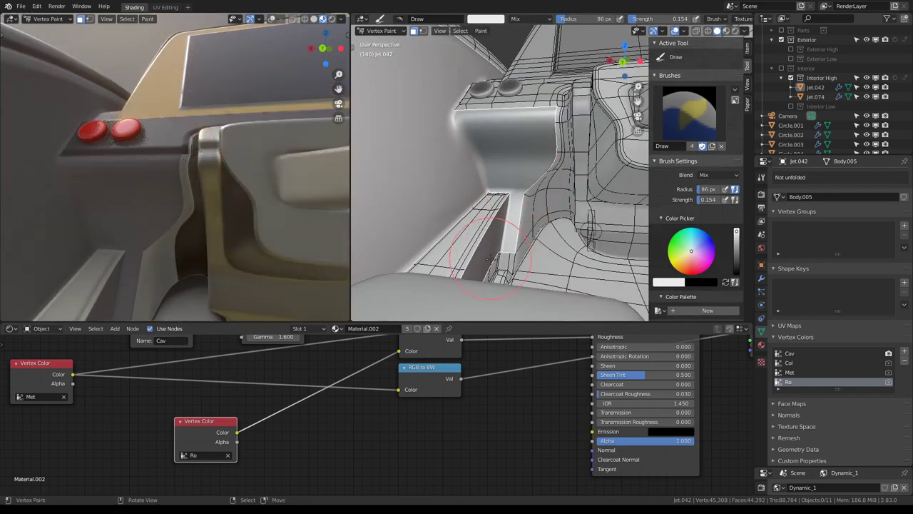
middle_click_drag(491, 258, 503, 264)
scroll(528, 214, "down", 3)
mouse_move(527, 214)
middle_mouse_down()
mouse_move(493, 200)
mouse_move(519, 221)
mouse_move(519, 210)
middle_mouse_up()
Close in on the joystick and red dashboard buttons, then make Met the active layer.
mouse_move(158, 224)
middle_mouse_down()
mouse_move(199, 205)
mouse_move(182, 207)
middle_mouse_up()
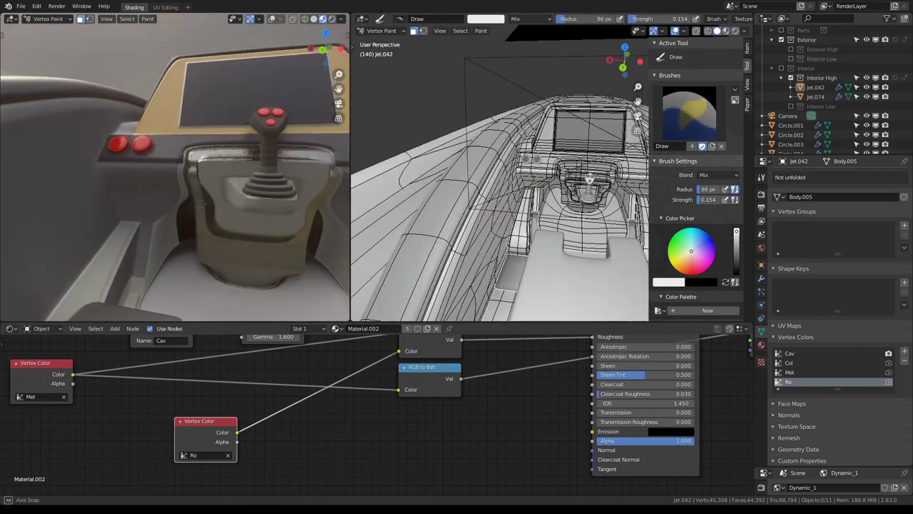
scroll(524, 235, "up", 5)
scroll(524, 235, "up", 3)
middle_click_drag(528, 229, 556, 154)
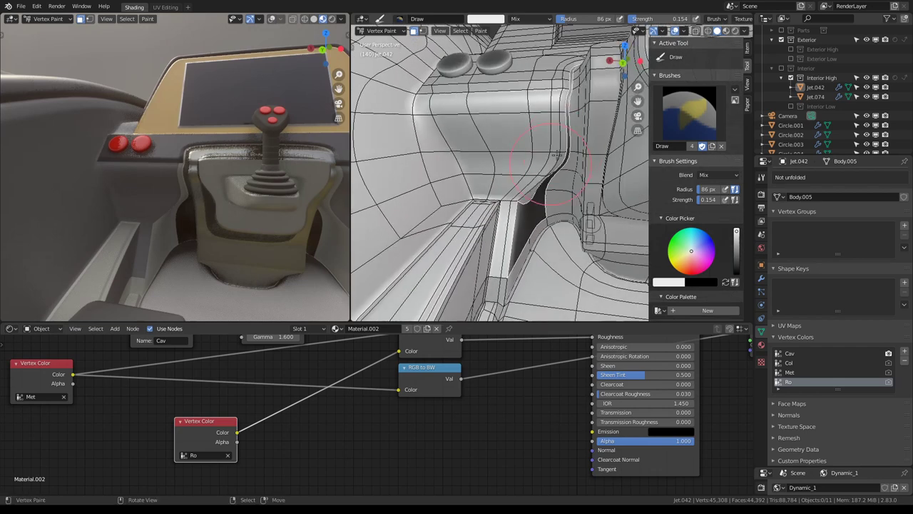
scroll(171, 164, "up", 3)
middle_click_drag(172, 164, 647, 59)
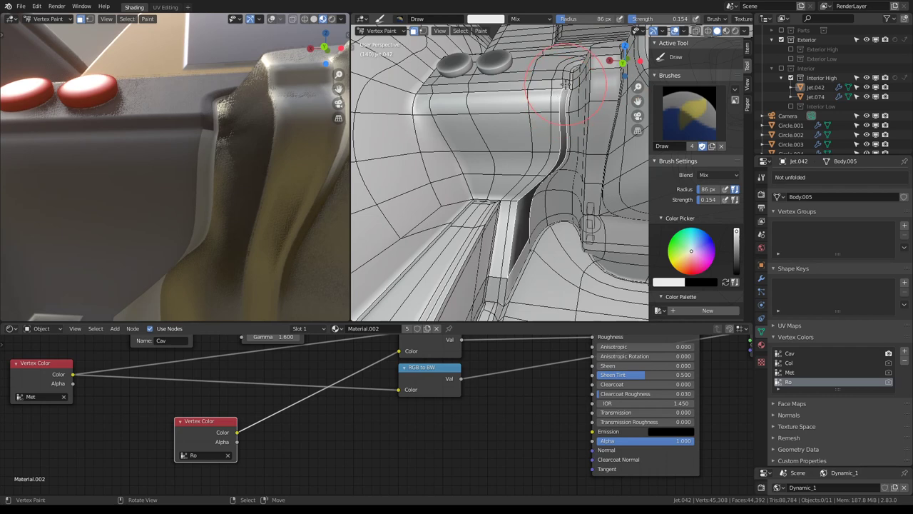
middle_click_drag(565, 84, 562, 92)
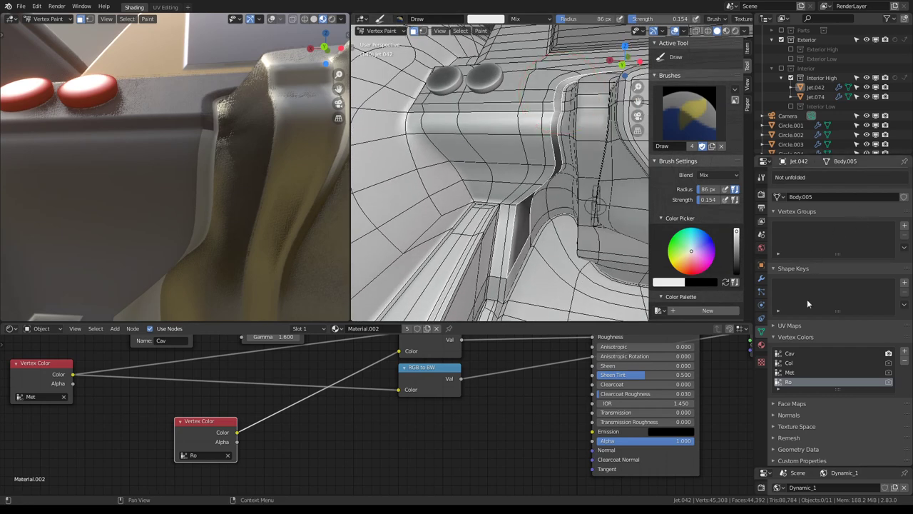
left_click(802, 371)
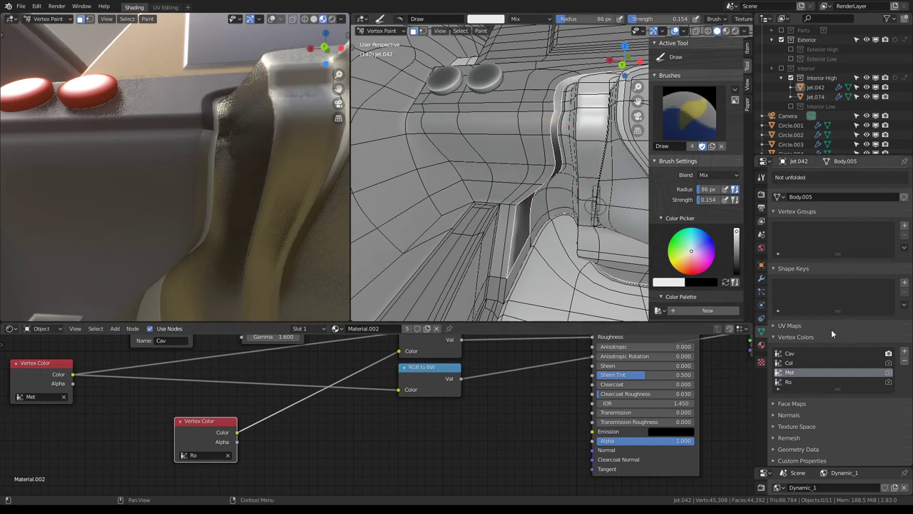
Make Col the paint layer and darken its brush colour to grey.
left_click(803, 366)
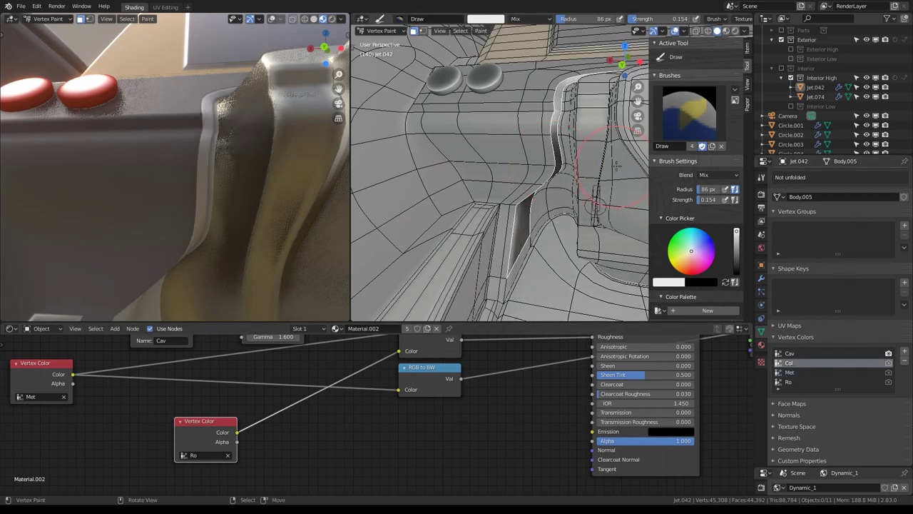
mouse_move(239, 167)
middle_mouse_down()
mouse_move(252, 158)
mouse_move(253, 188)
mouse_move(235, 171)
middle_mouse_up()
left_click_drag(738, 241, 736, 252)
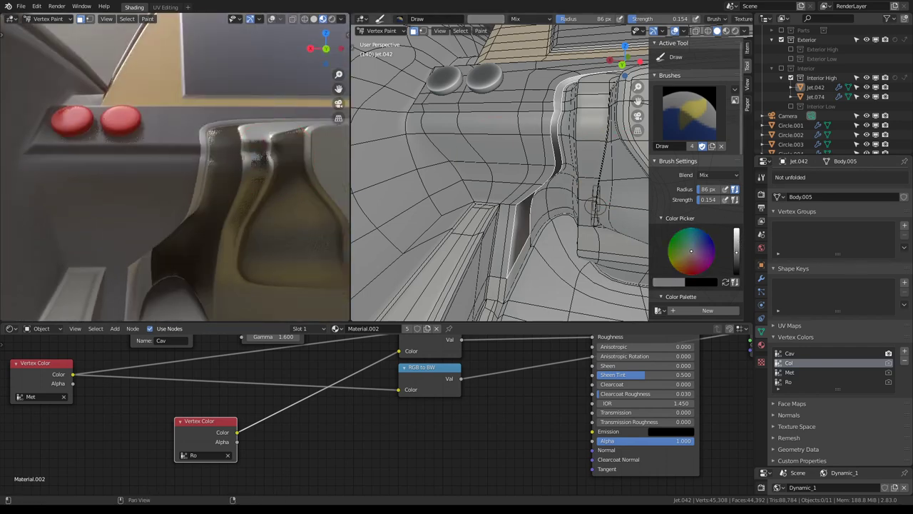
middle_click_drag(214, 132, 243, 128)
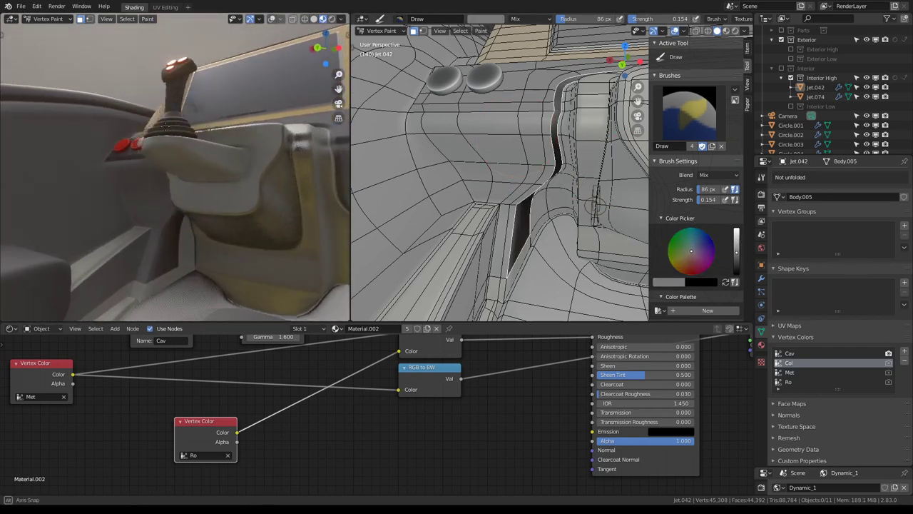
Switch to Met, brighten the brush colour, then make Ro the active layer.
left_click(787, 380)
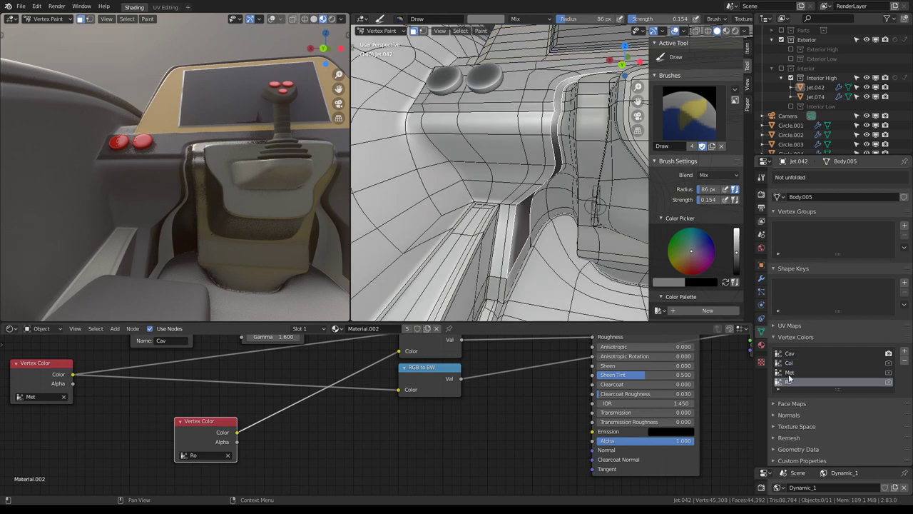
left_click(788, 373)
left_click_drag(737, 240, 736, 244)
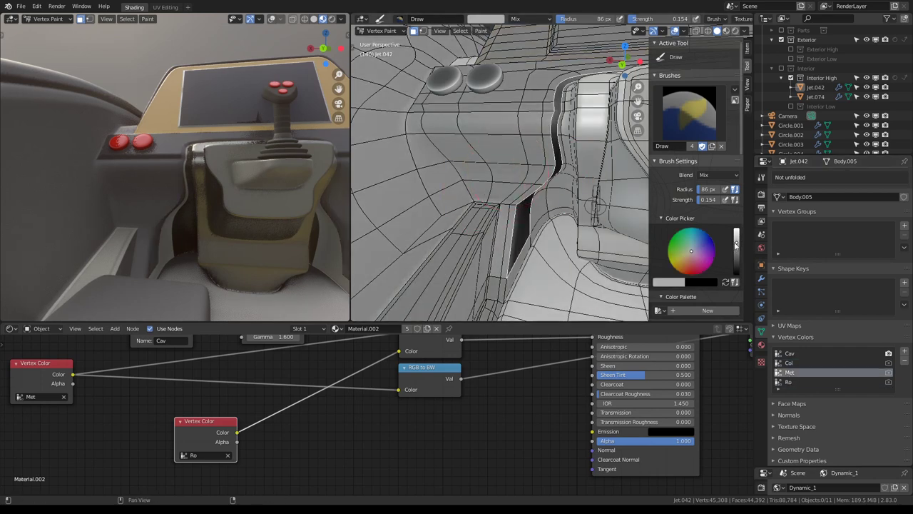
middle_click_drag(176, 175, 236, 164)
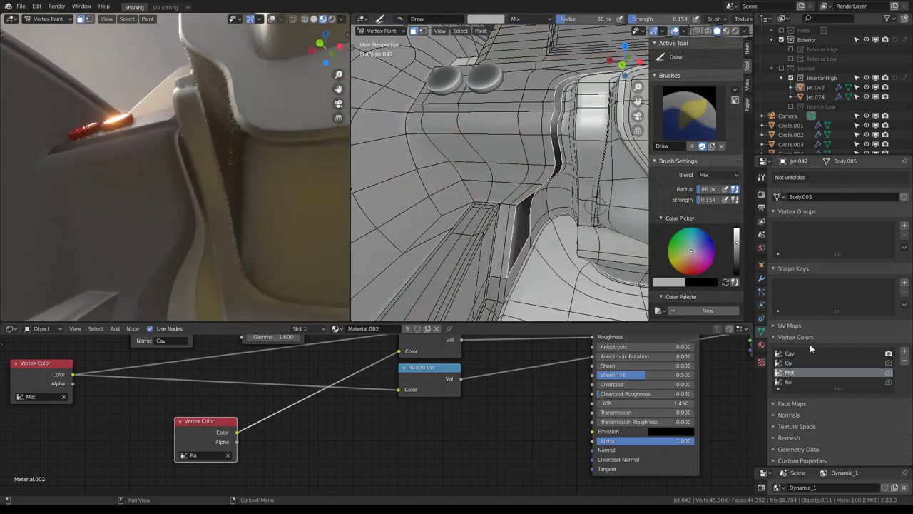
left_click(791, 383)
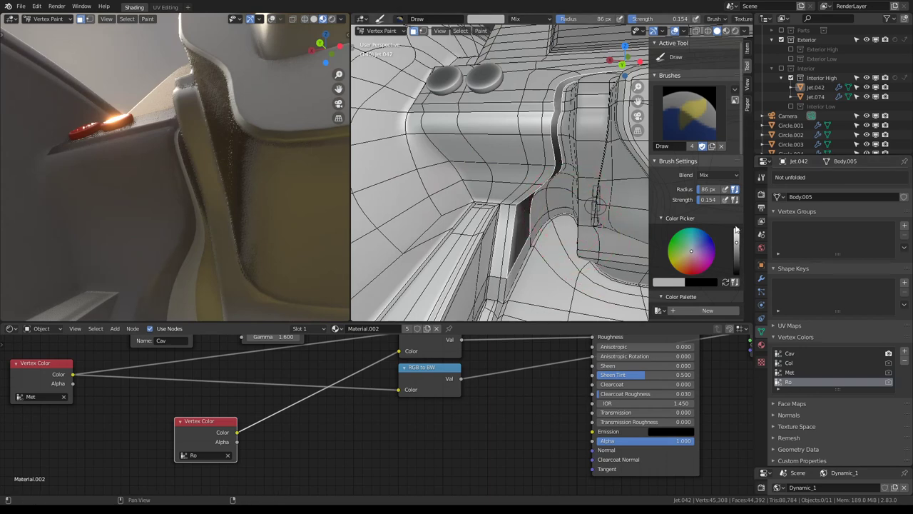
Paint the dark channel beside the console light grey on the Ro layer.
mouse_move(253, 122)
middle_mouse_down()
mouse_move(275, 168)
mouse_move(158, 122)
mouse_move(172, 135)
middle_mouse_up()
middle_click_drag(499, 214, 536, 255)
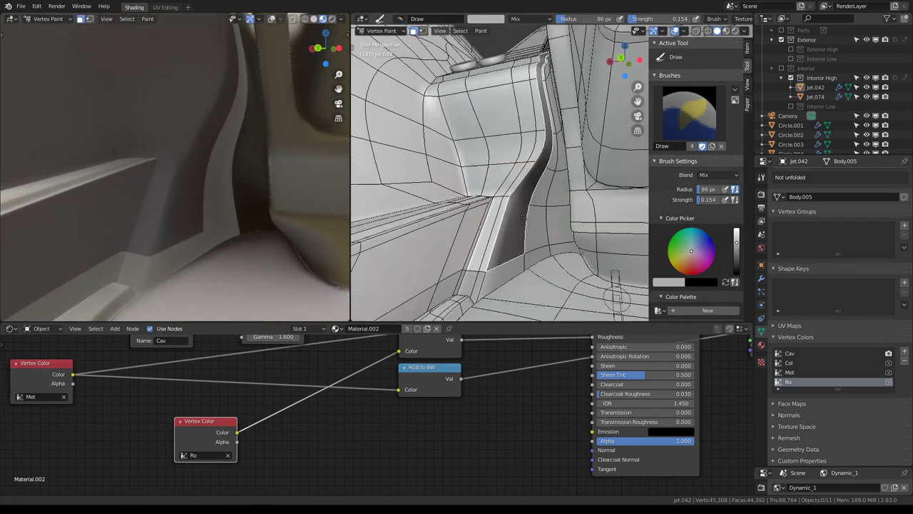
left_click_drag(536, 254, 542, 232)
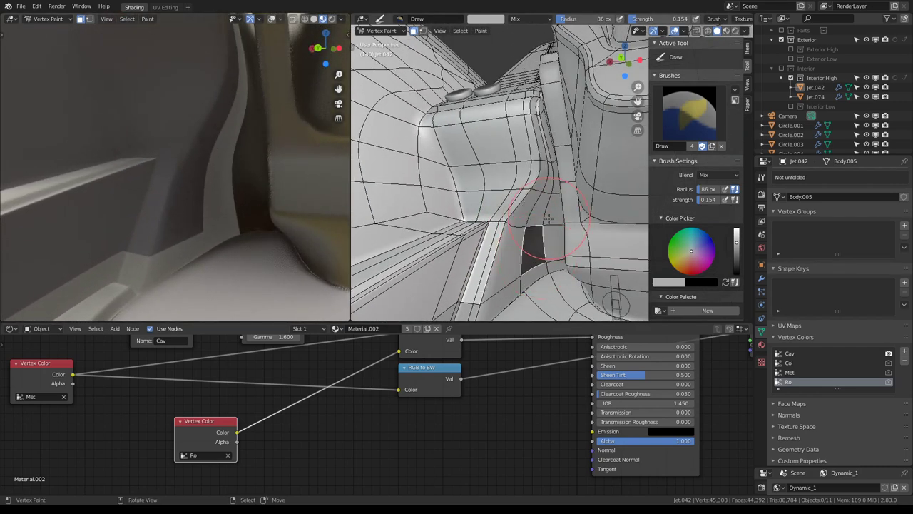
Zoom and orbit to check the remaining dark face, then make Met the active layer.
middle_click_drag(568, 194, 542, 214)
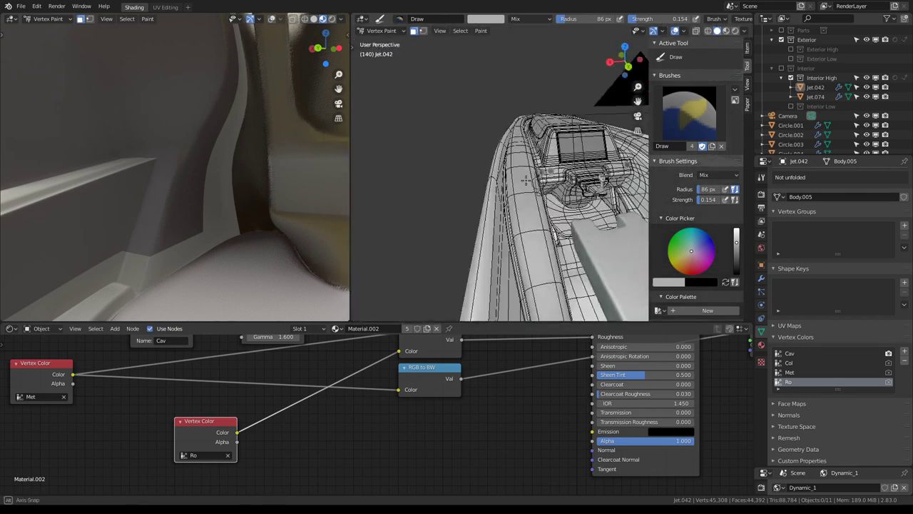
mouse_move(214, 122)
middle_mouse_down()
mouse_move(257, 179)
mouse_move(261, 92)
middle_mouse_up()
middle_click_drag(528, 185, 578, 149)
scroll(546, 175, "up", 4)
scroll(542, 168, "up", 4)
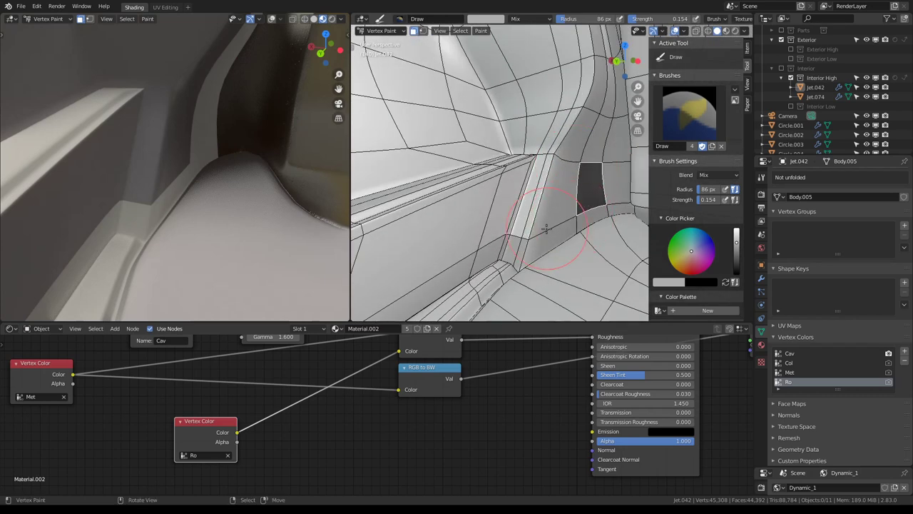
mouse_move(544, 234)
middle_mouse_down()
mouse_move(518, 241)
mouse_move(519, 225)
mouse_move(534, 245)
mouse_move(542, 236)
middle_mouse_up()
scroll(518, 220, "down", 5)
scroll(518, 220, "down", 4)
scroll(550, 230, "up", 5)
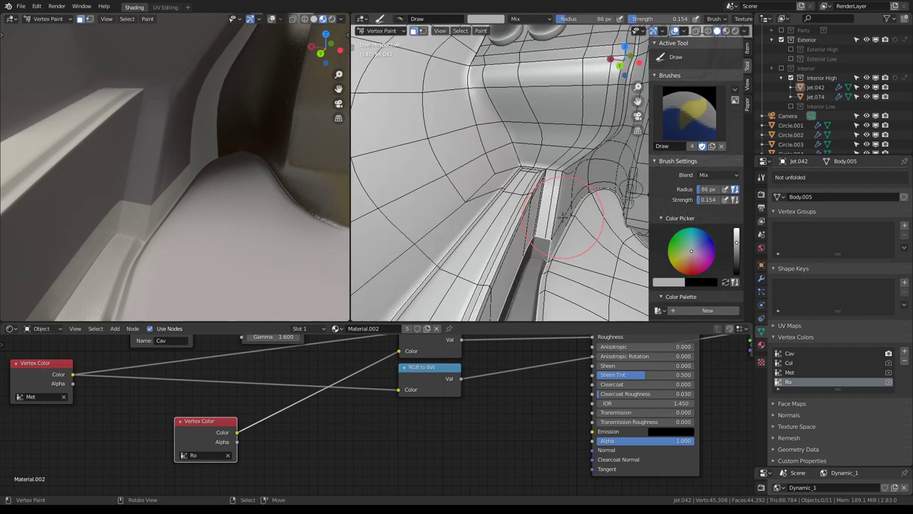
left_click(790, 371)
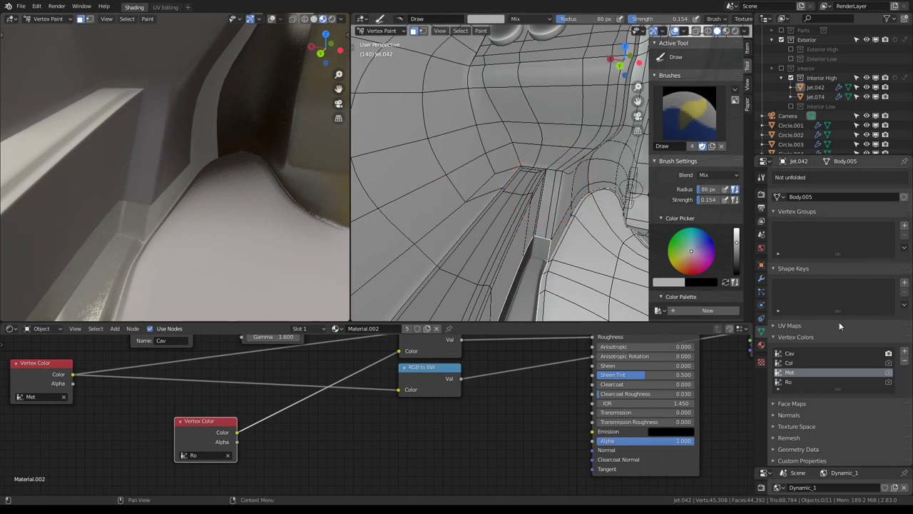
Activate Col, maximize the viewport, and enter Edit Mode on jet.042 in Local View.
left_click(792, 362)
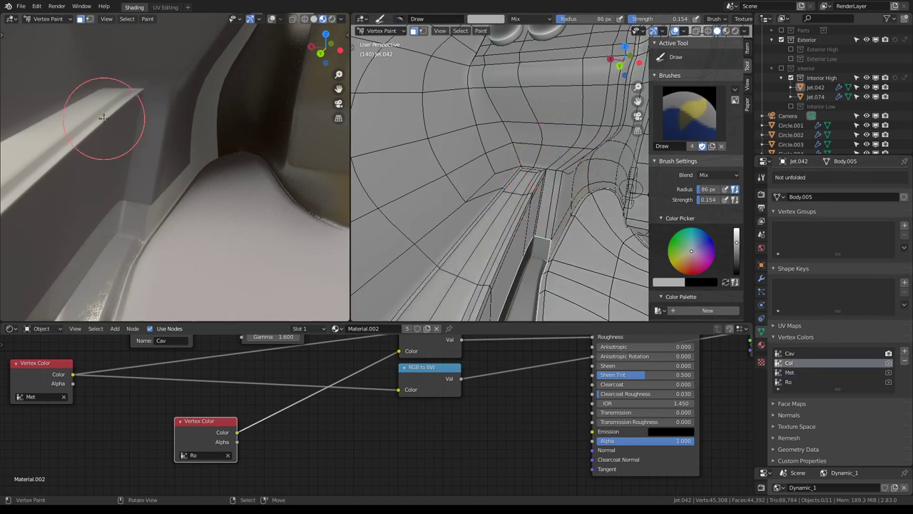
middle_click_drag(513, 171, 544, 163)
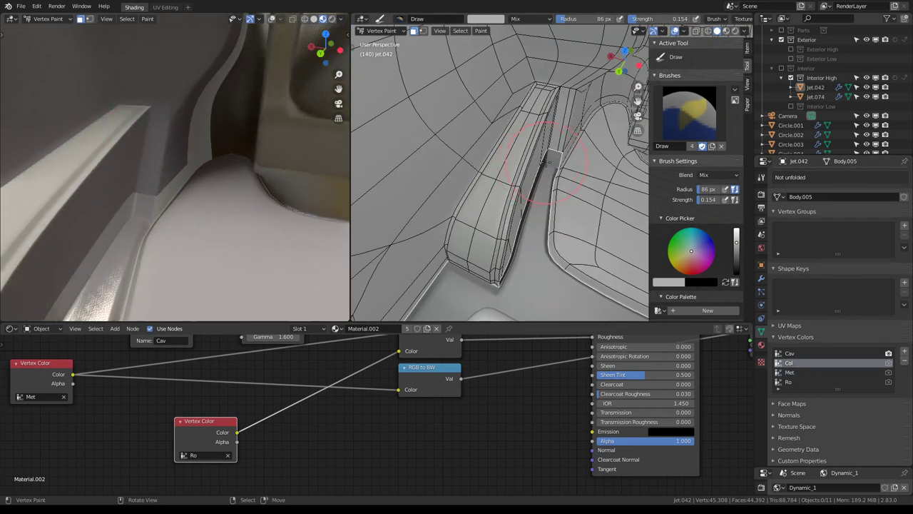
key("ctrl+space")
scroll(546, 173, "down", 3)
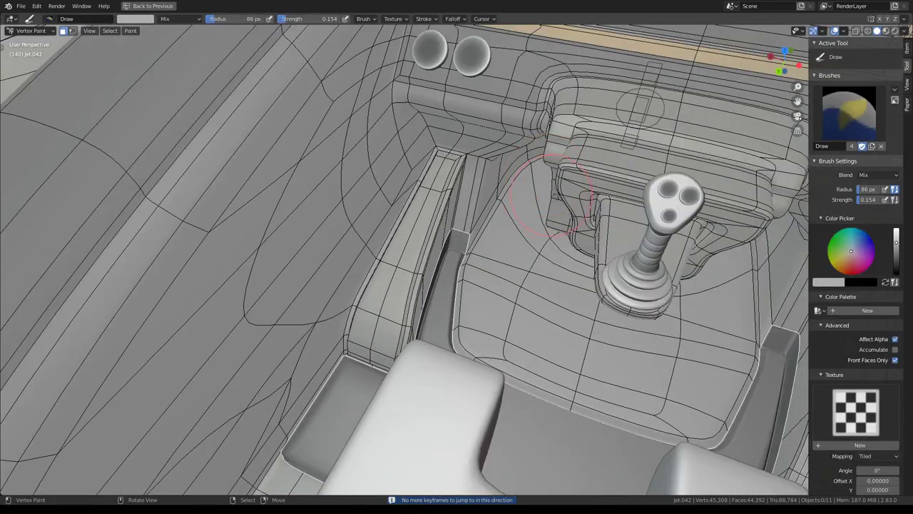
scroll(564, 192, "down", 5)
middle_click_drag(563, 192, 530, 207)
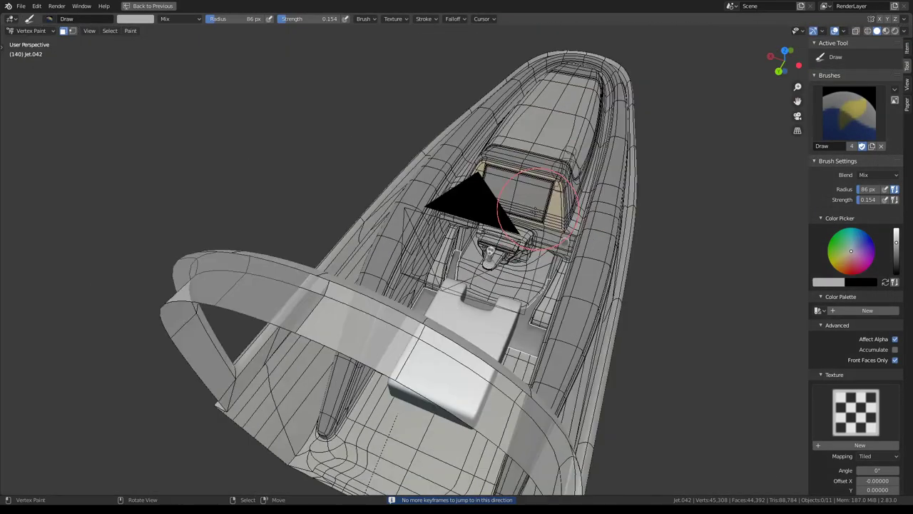
scroll(526, 225, "up", 3)
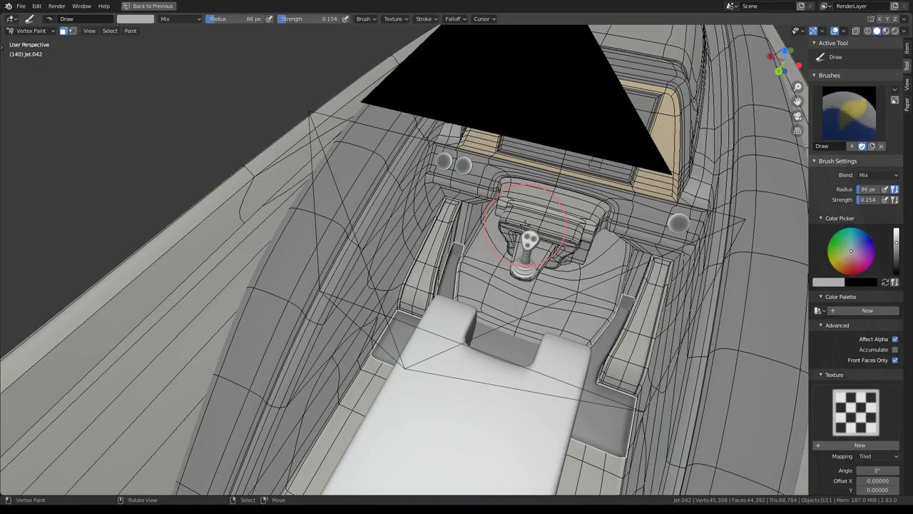
key("Tab")
key("KP_Divide")
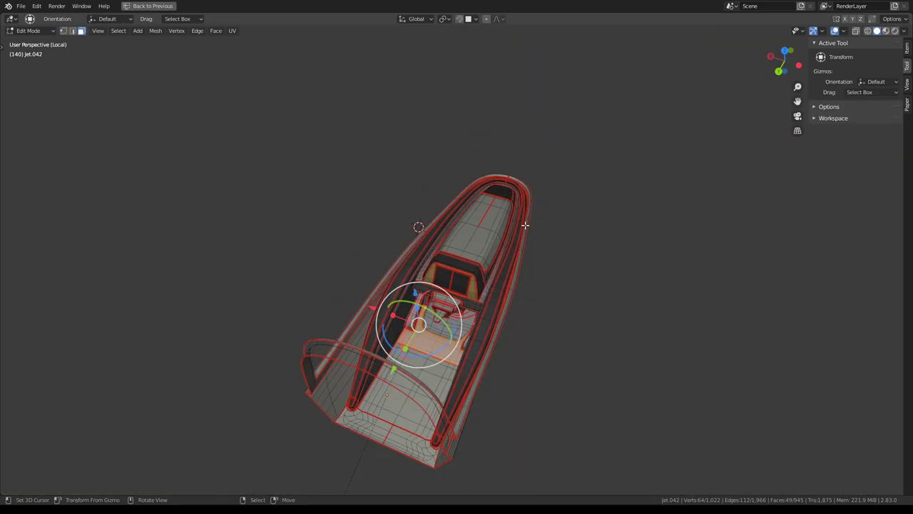
Select the boundary loop of the footwell strip and rotate its edges counter-clockwise.
key("KP_Decimal")
scroll(684, 58, "up", 3)
mouse_move(683, 58)
middle_mouse_down()
mouse_move(497, 137)
mouse_move(545, 140)
mouse_move(540, 206)
mouse_move(552, 214)
middle_mouse_up()
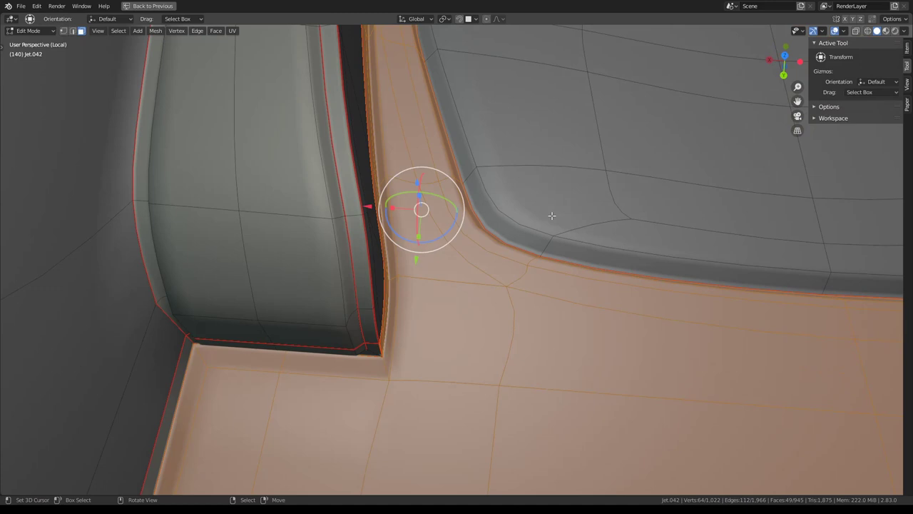
left_click(383, 364, "ctrl+alt")
middle_click_drag(384, 364, 465, 218)
key("q")
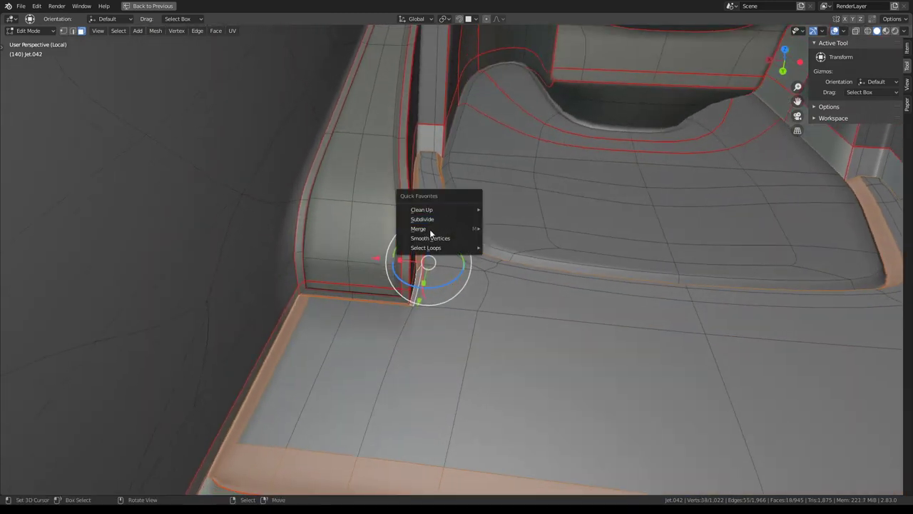
left_click(497, 284)
key("ctrl+e")
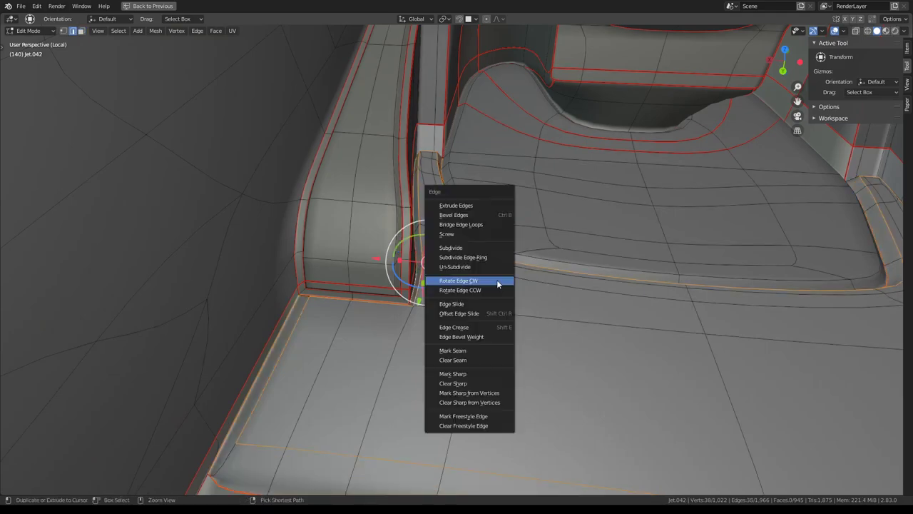
left_click(473, 291)
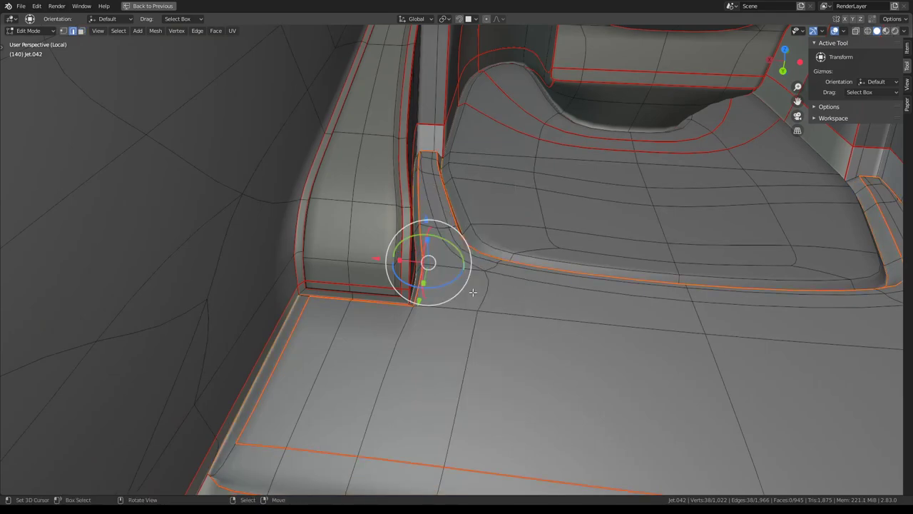
mouse_move(472, 291)
middle_mouse_down()
mouse_move(581, 261)
mouse_move(530, 279)
mouse_move(599, 240)
mouse_move(545, 238)
mouse_move(566, 306)
mouse_move(548, 320)
mouse_move(479, 336)
mouse_move(506, 333)
mouse_move(556, 224)
mouse_move(517, 220)
mouse_move(515, 236)
mouse_move(577, 261)
mouse_move(556, 279)
middle_mouse_up()
Select the strip's top corner vertex and move it 0.00565 along X.
left_click(450, 258)
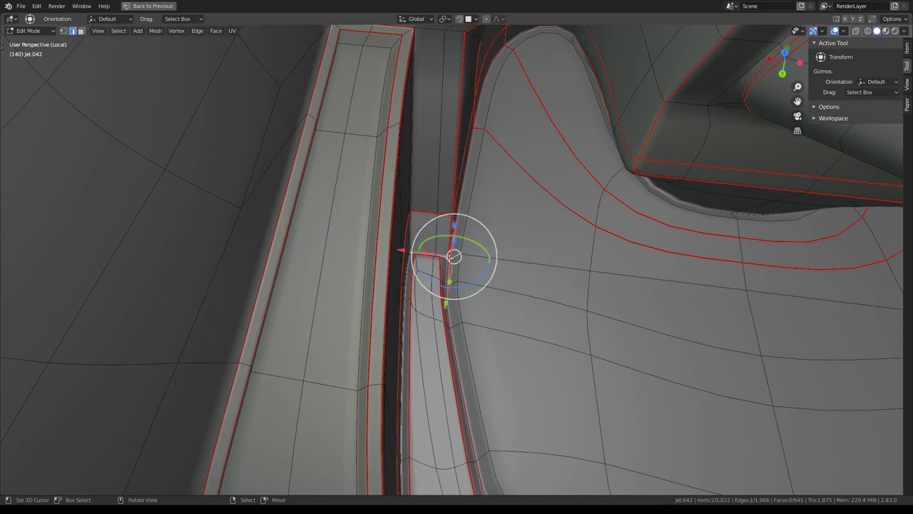
key("KP_Decimal")
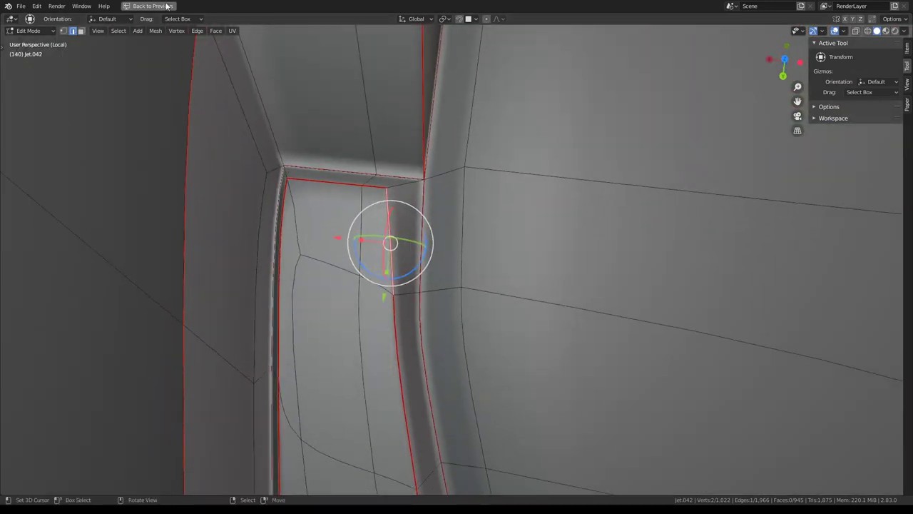
left_click(62, 31)
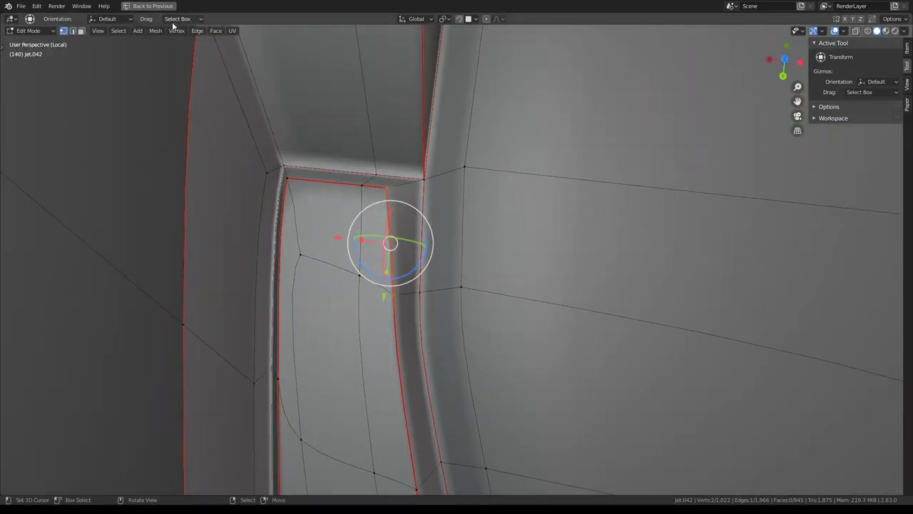
left_click(386, 188)
left_click_drag(335, 178, 349, 185)
mouse_move(400, 188)
middle_mouse_down()
mouse_move(505, 197)
mouse_move(497, 247)
mouse_move(576, 210)
mouse_move(509, 253)
mouse_move(474, 209)
mouse_move(501, 306)
mouse_move(567, 244)
mouse_move(592, 167)
middle_mouse_up()
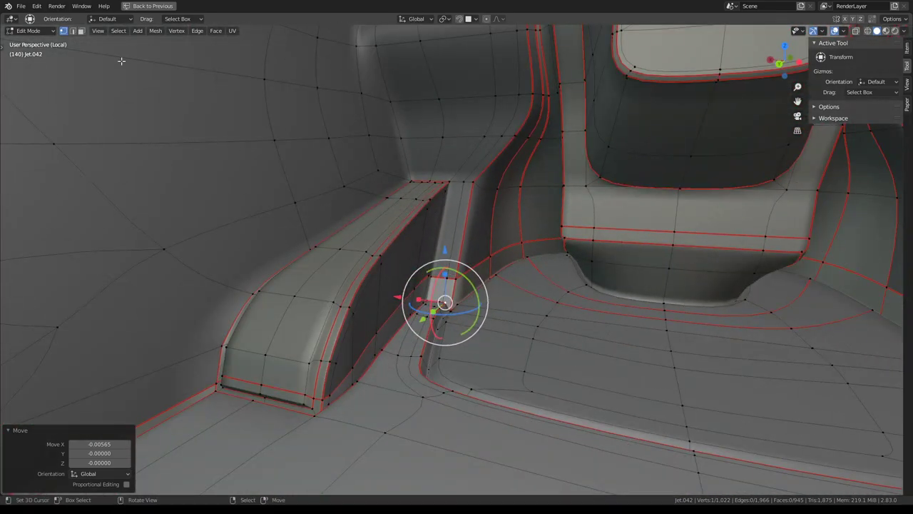
In face mode, select the narrow strip and grow it with L over the linked wall and seat faces.
left_click(81, 31)
left_click(448, 226)
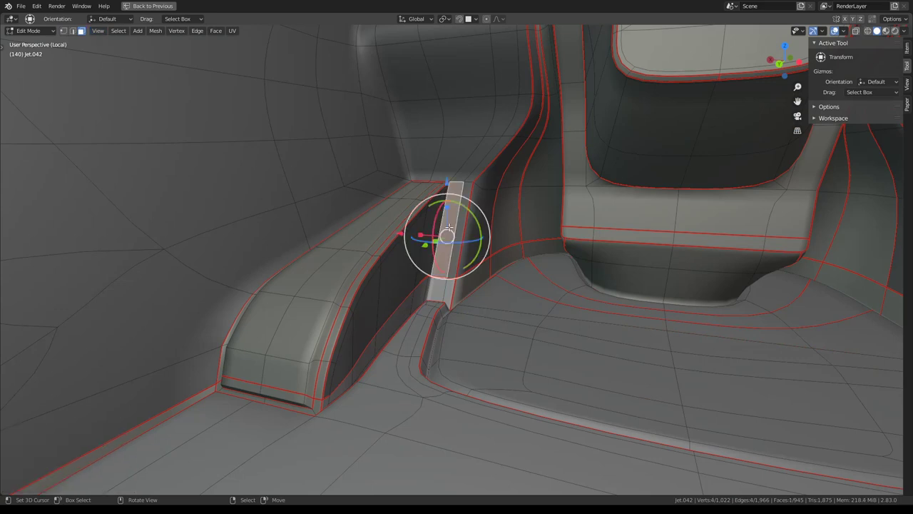
key("l")
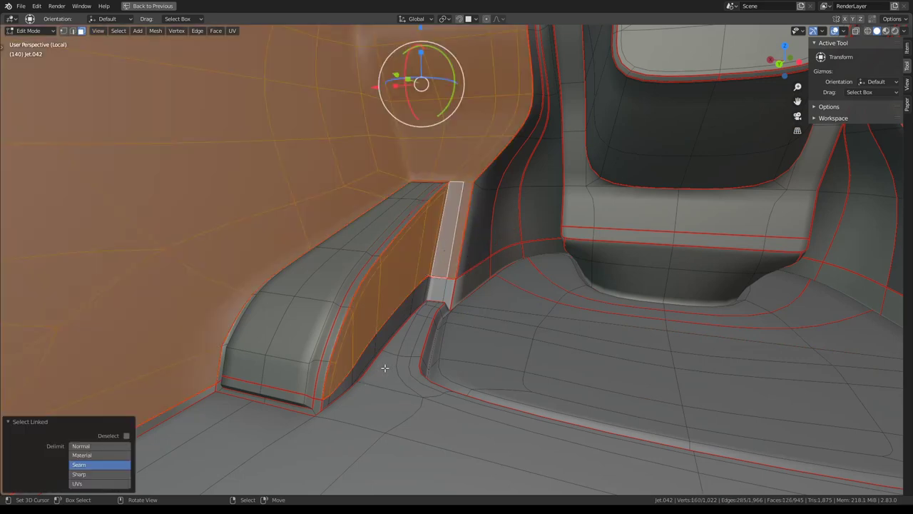
key("l")
mouse_move(338, 384)
middle_mouse_down()
mouse_move(453, 268)
mouse_move(426, 271)
mouse_move(360, 376)
mouse_move(383, 349)
middle_mouse_up()
key("l")
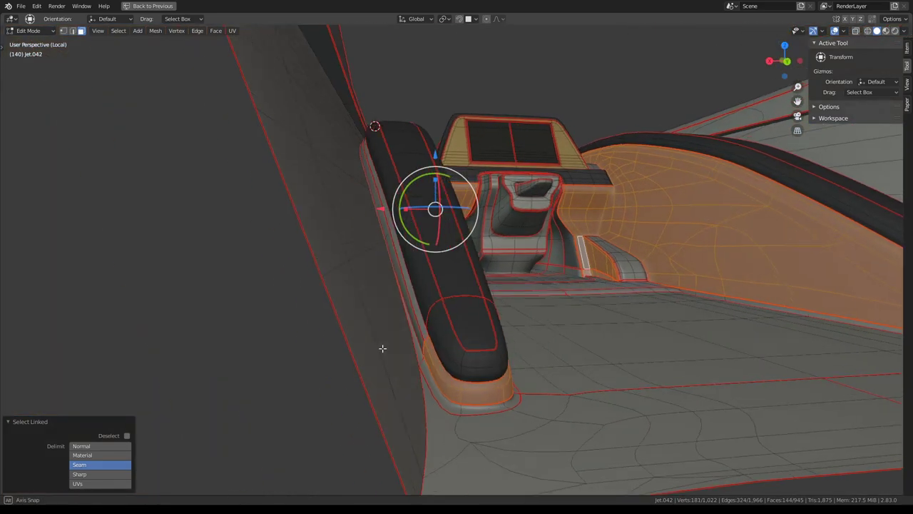
key("l")
key("l")
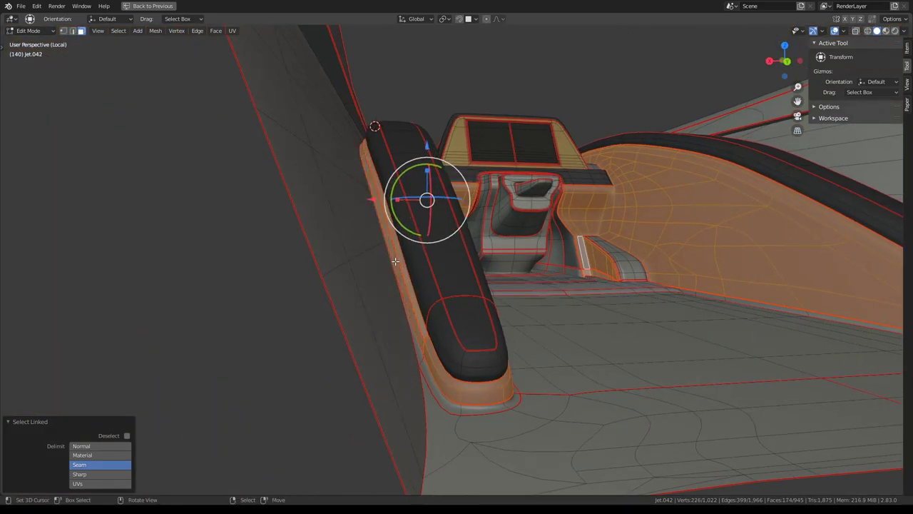
mouse_move(398, 245)
middle_mouse_down()
mouse_move(396, 237)
mouse_move(529, 260)
mouse_move(573, 236)
mouse_move(529, 283)
mouse_move(573, 238)
middle_mouse_up()
scroll(573, 236, "up", 3)
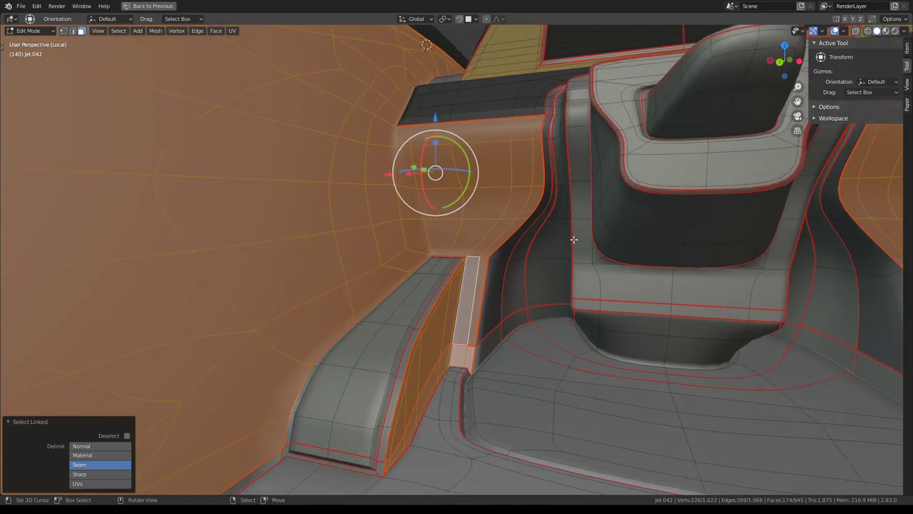
Clear the old seams on the selected region and mark its boundary loop as a new seam.
key("ctrl+e")
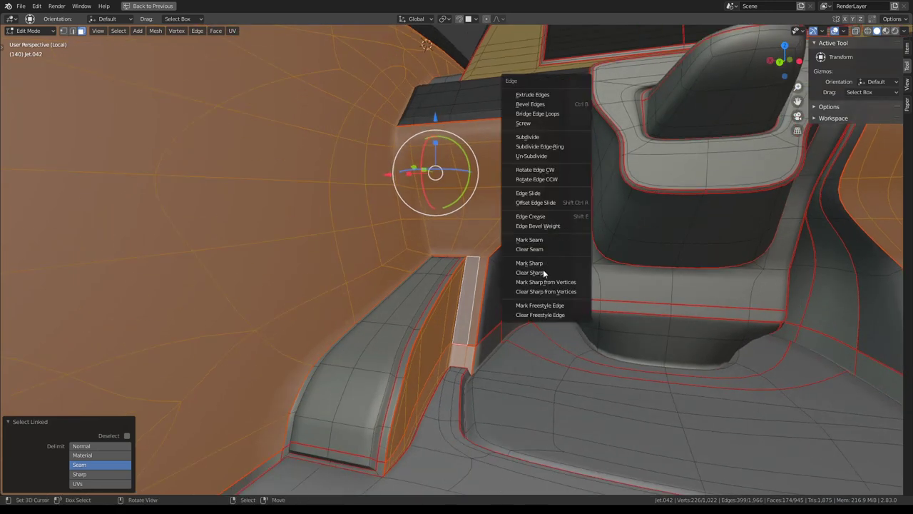
left_click(542, 250)
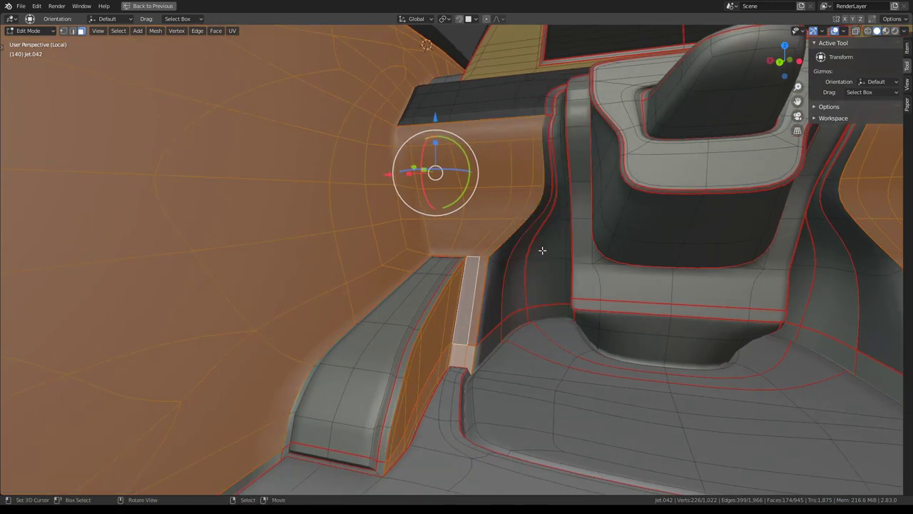
key("q")
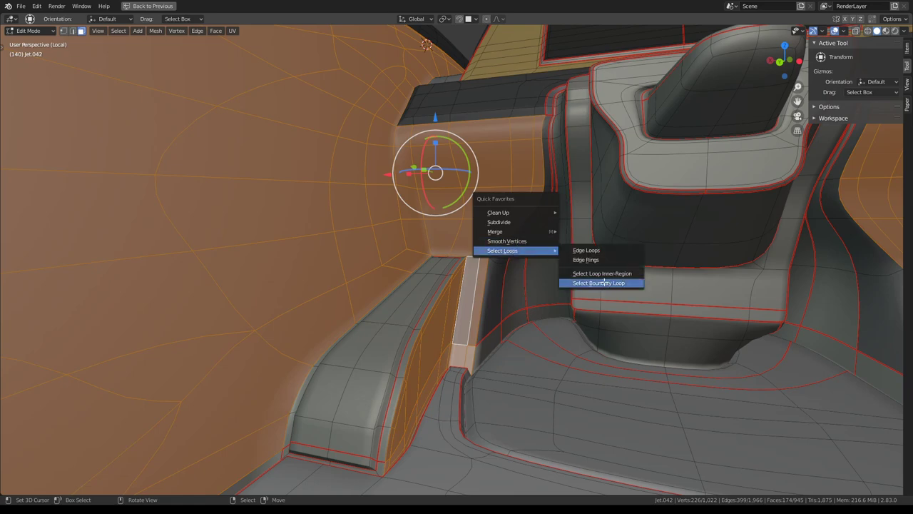
left_click(603, 283)
key("ctrl+e")
left_click(597, 274)
Check that the narrow strip now selects separately from the wall, then restore the full Shading layout.
mouse_move(597, 274)
middle_mouse_down()
mouse_move(477, 238)
mouse_move(481, 245)
mouse_move(276, 200)
middle_mouse_up()
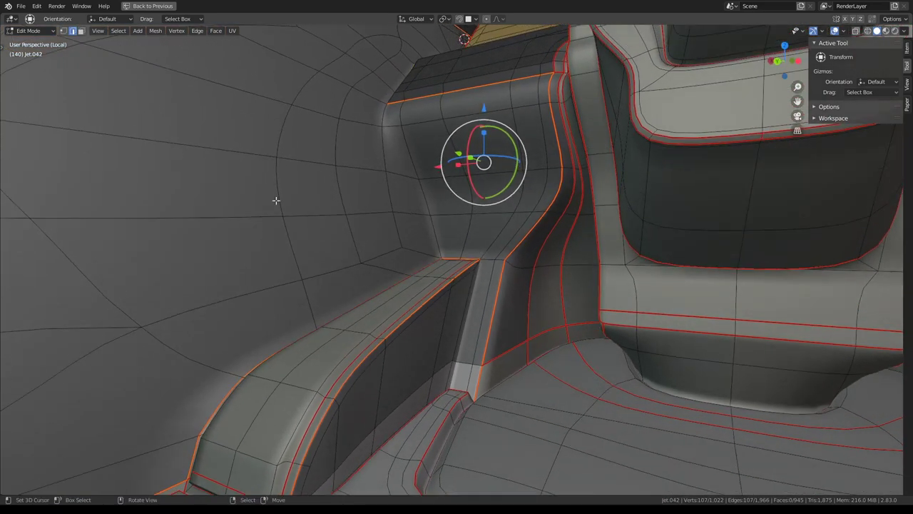
left_click(81, 31)
left_click(445, 343, "alt")
key("grave")
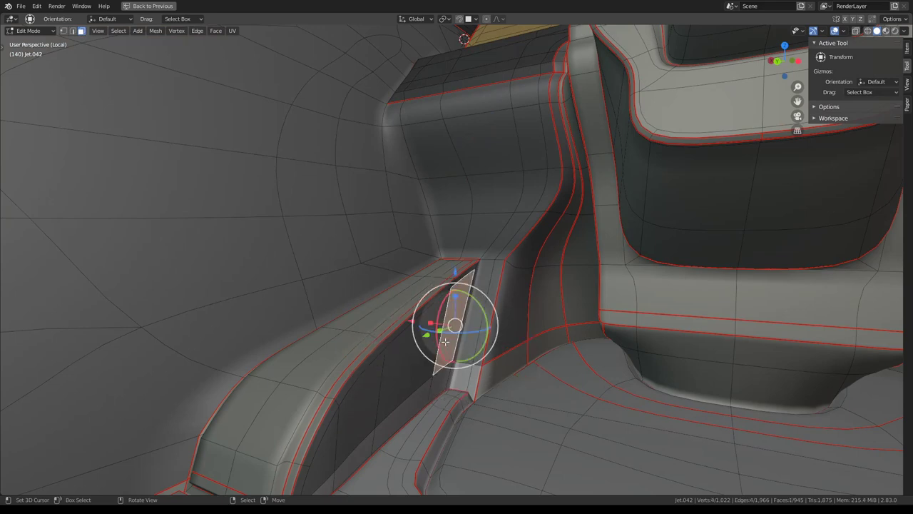
key("l")
key("ctrl+space")
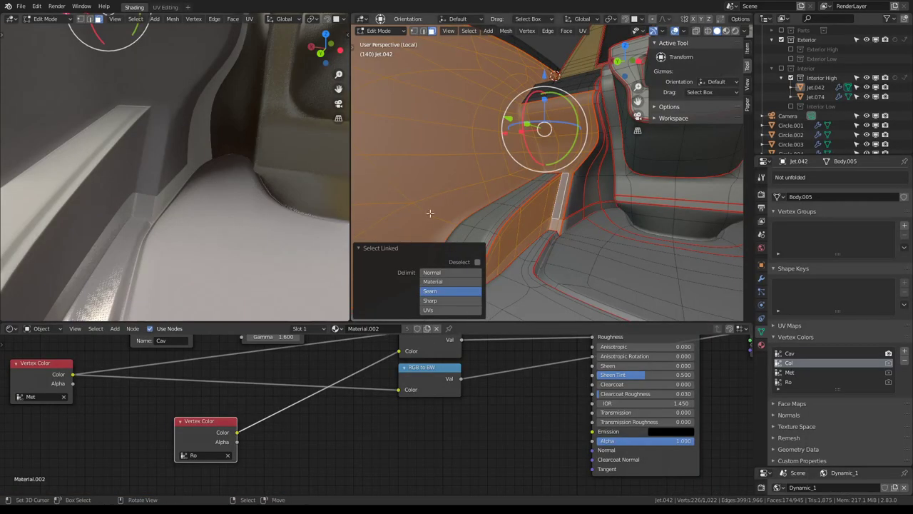
key("shift+k")
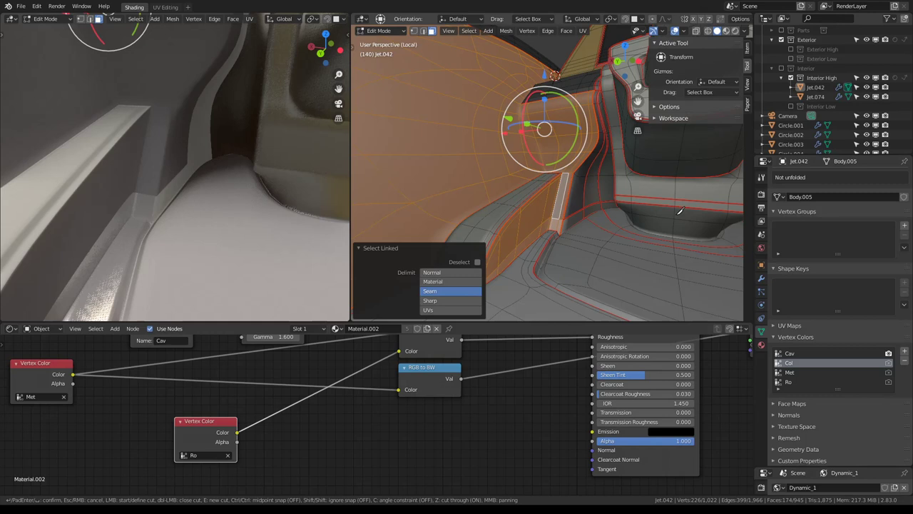
key("Escape")
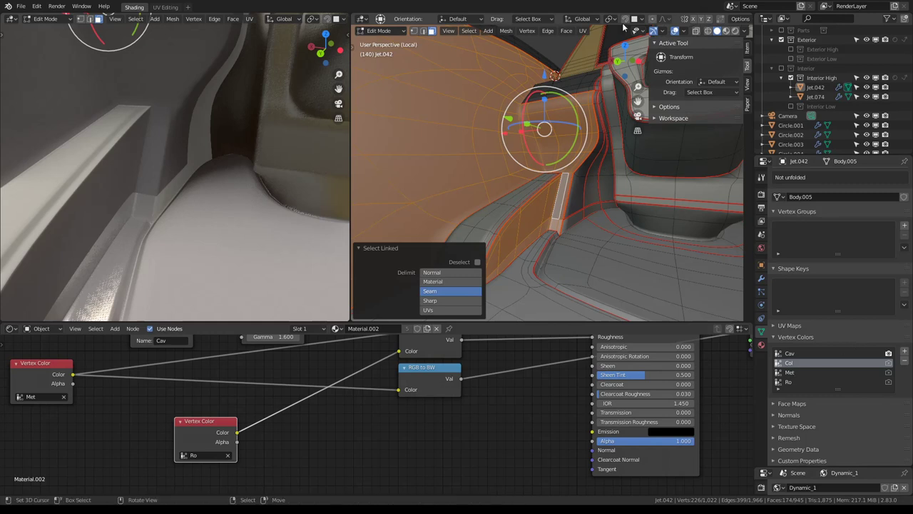
left_click(401, 31)
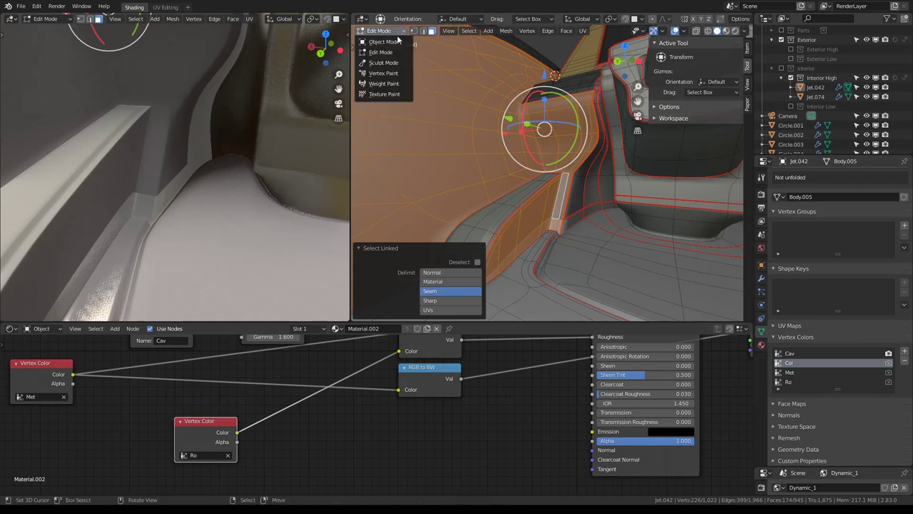
left_click(383, 73)
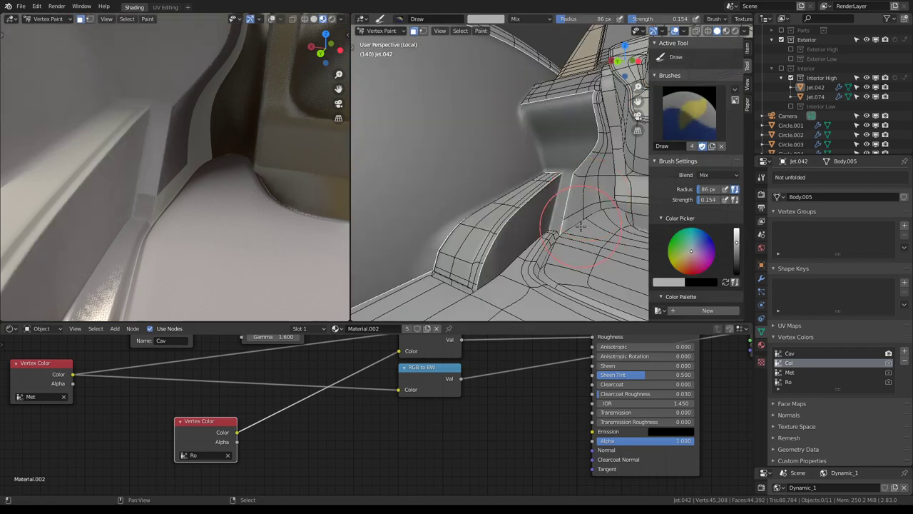
left_click(789, 373)
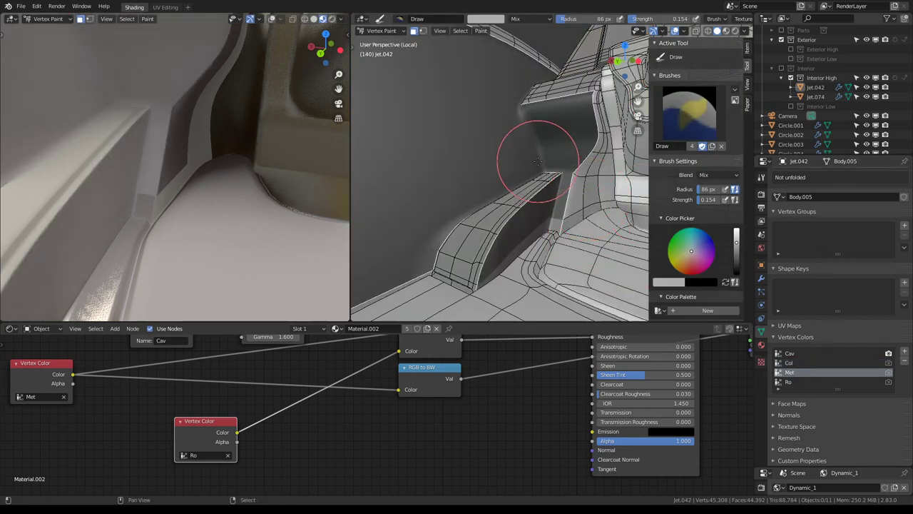
left_click(797, 385)
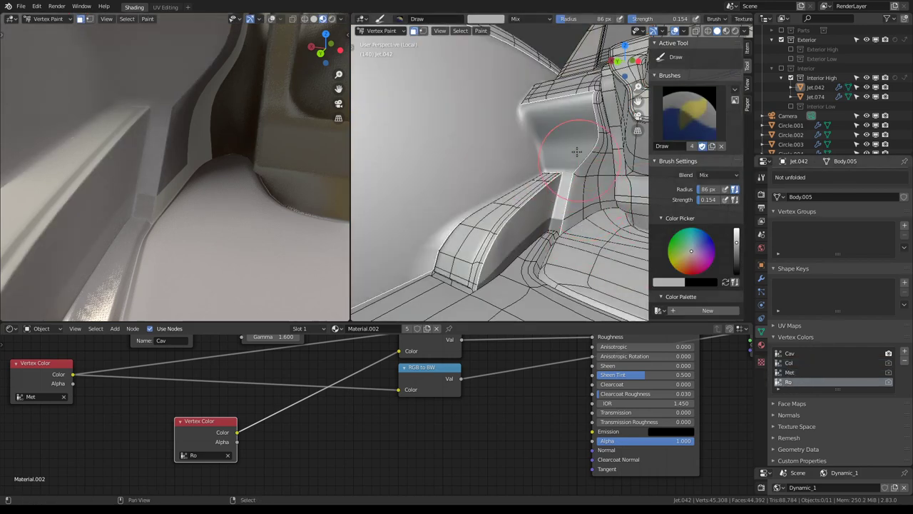
middle_click_drag(214, 114, 241, 107)
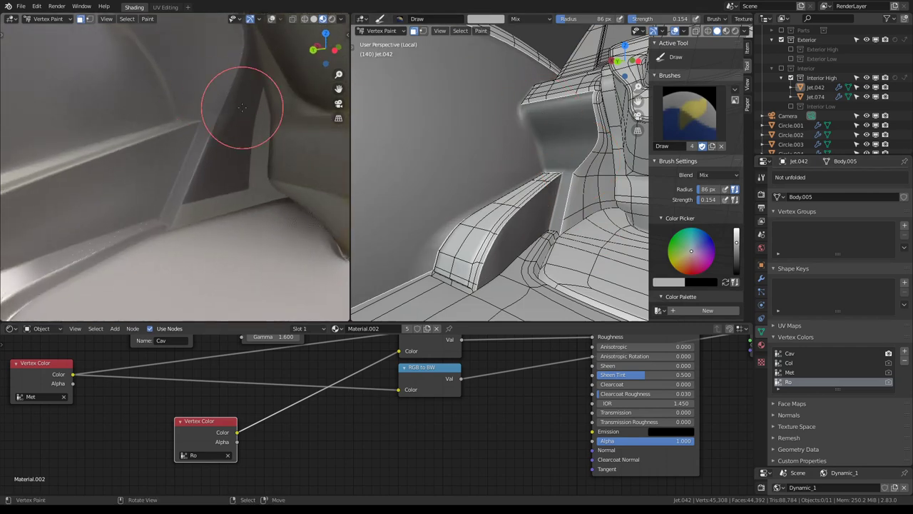
middle_click_drag(542, 157, 592, 159)
mouse_move(192, 100)
middle_mouse_down()
mouse_move(136, 88)
mouse_move(203, 133)
middle_mouse_up()
scroll(192, 171, "up", 2)
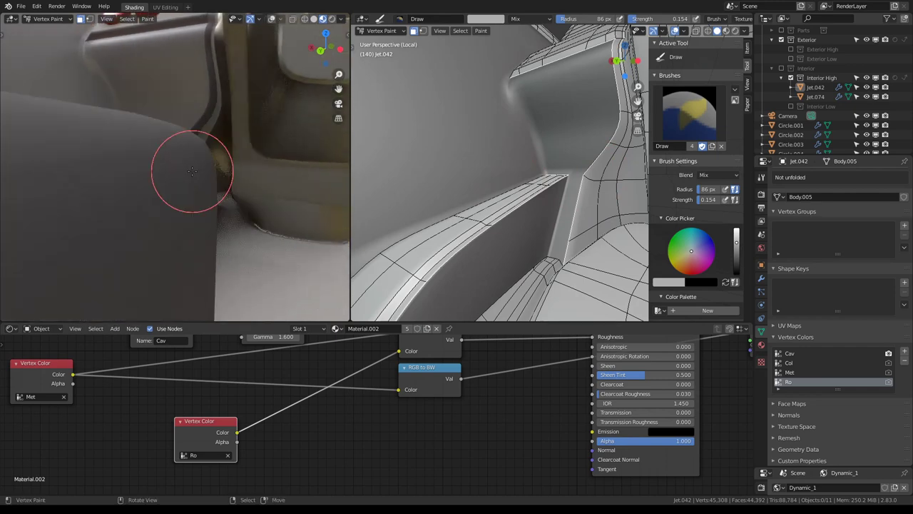
scroll(192, 171, "down", 5)
scroll(192, 171, "down", 3)
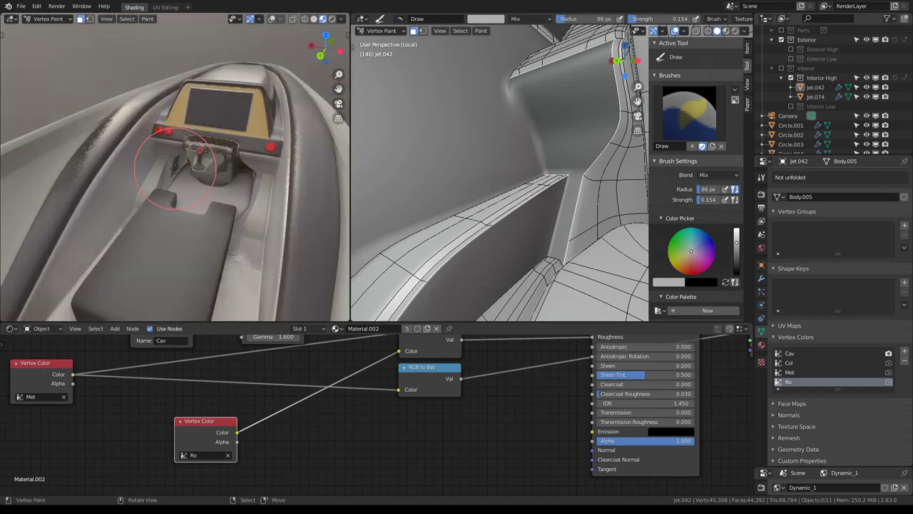
left_click(789, 363)
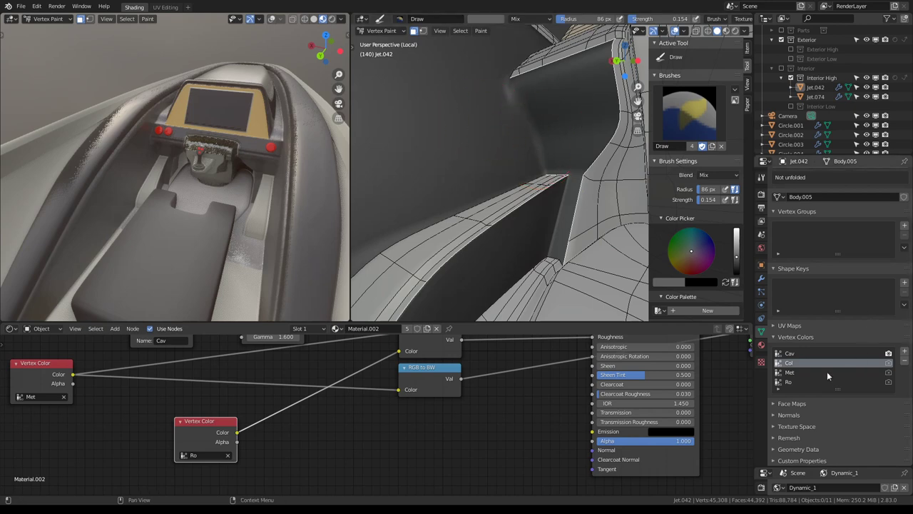
left_click(789, 373)
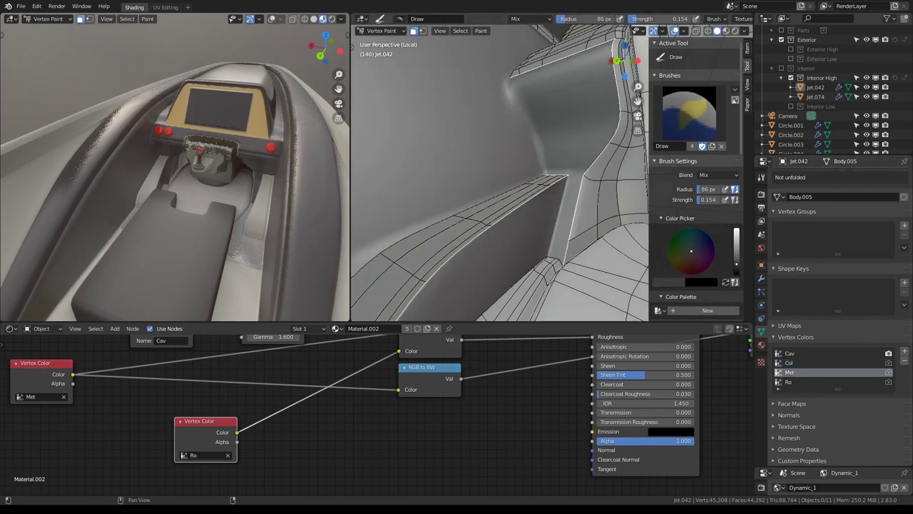
scroll(204, 152, "down", 5)
scroll(204, 152, "up", 5)
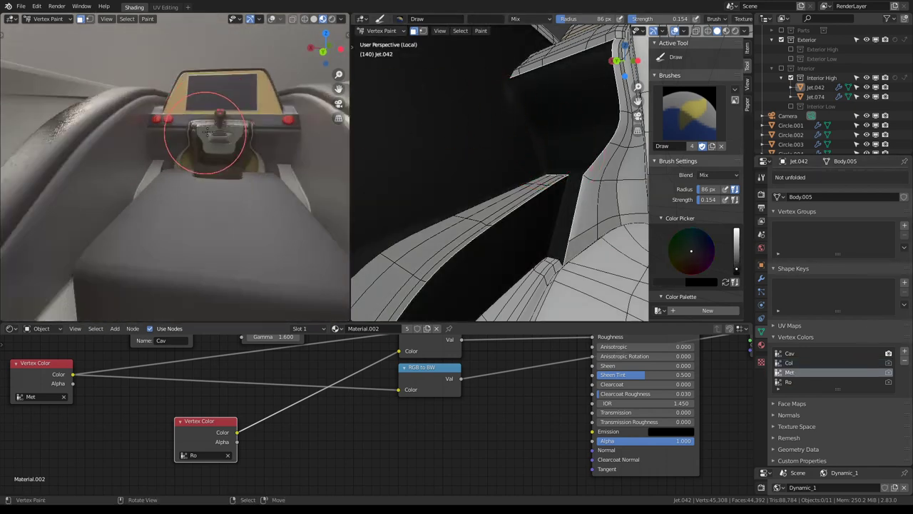
scroll(220, 177, "up", 3)
scroll(219, 177, "down", 2)
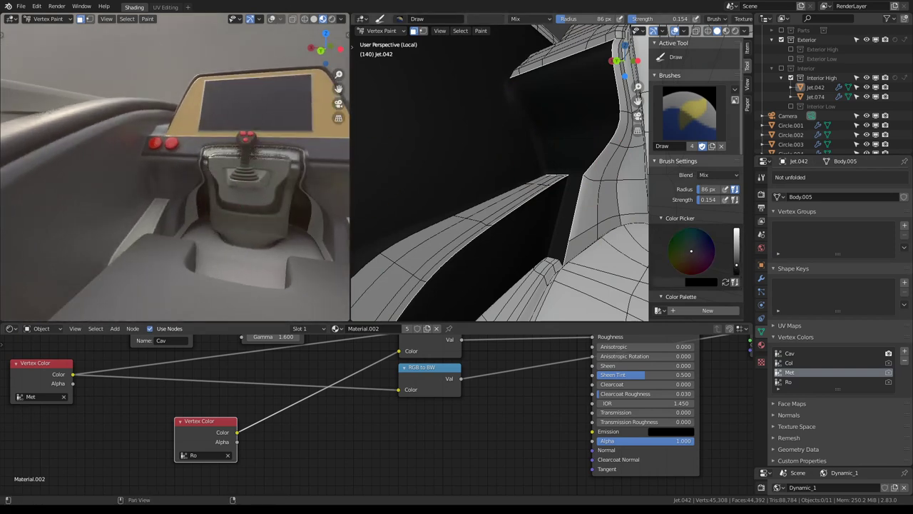
Make the Ro roughness layer active with a near-white paint colour, viewing the side panel.
left_click(789, 362)
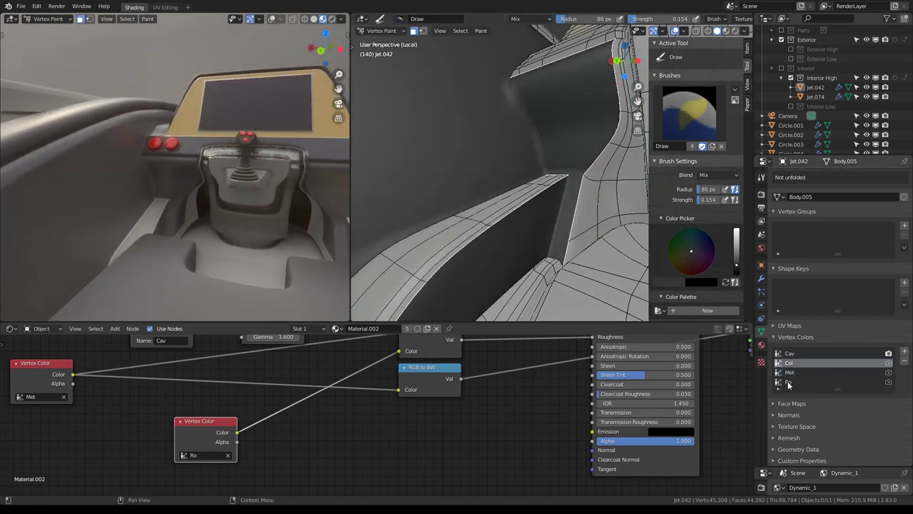
left_click(788, 381)
left_click_drag(736, 265, 737, 239)
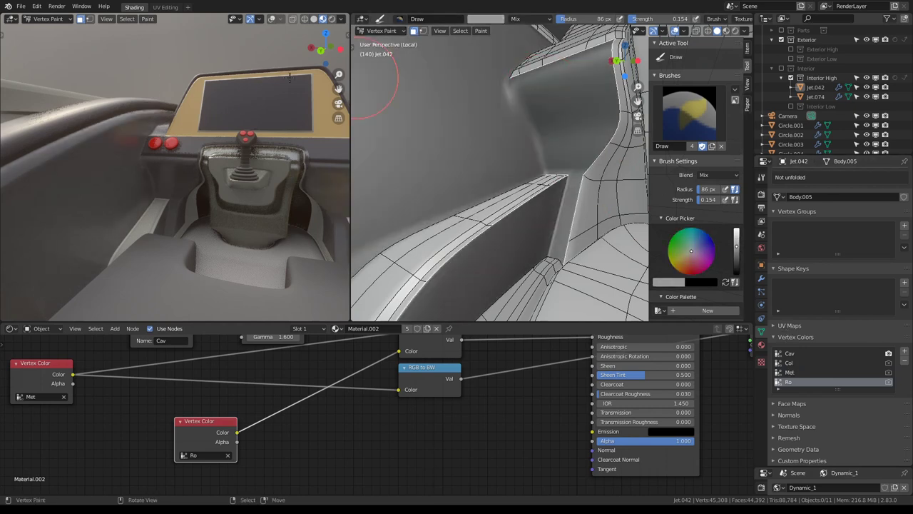
mouse_move(128, 150)
middle_mouse_down()
mouse_move(164, 139)
mouse_move(399, 148)
middle_mouse_up()
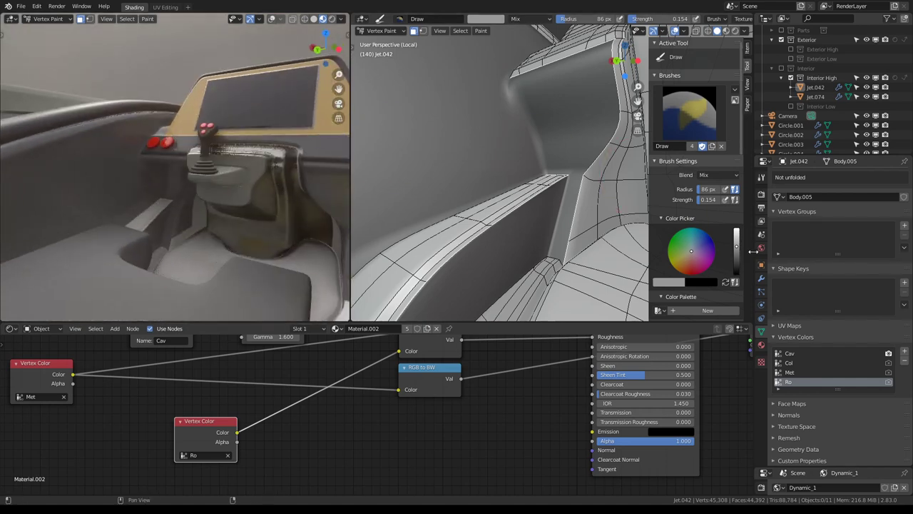
middle_click_drag(483, 85, 499, 126)
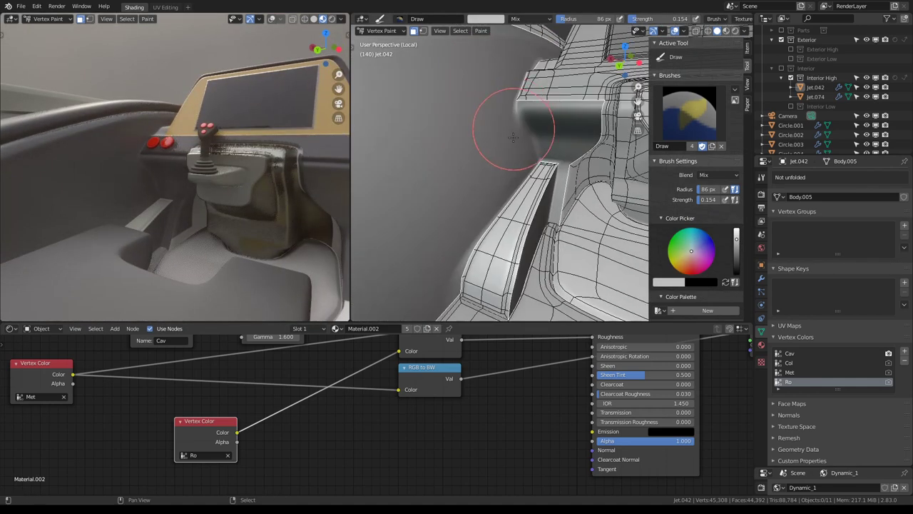
mouse_move(163, 159)
middle_mouse_down()
mouse_move(216, 223)
mouse_move(214, 186)
middle_mouse_up()
scroll(214, 179, "up", 4)
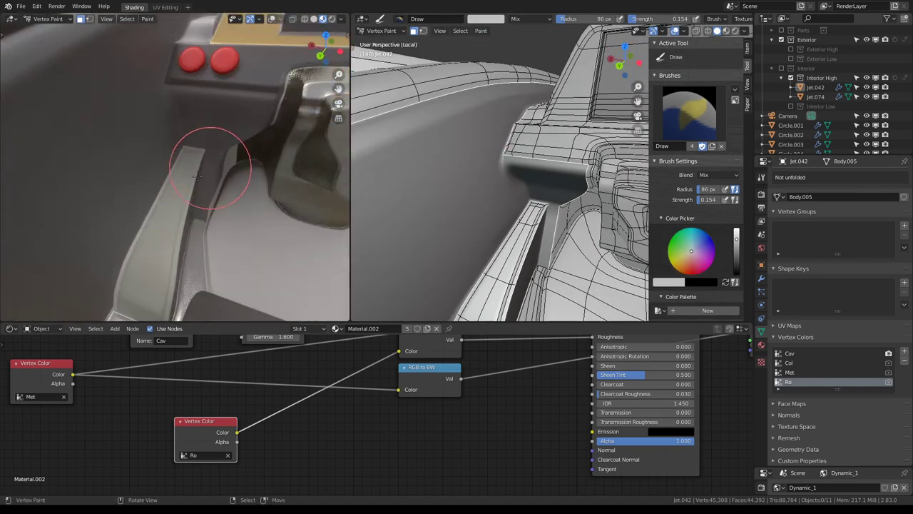
scroll(214, 179, "up", 2)
middle_click_drag(507, 251, 554, 164)
Undo a stray darker stroke, set the paint colour to black and return to the Col layer.
left_click_drag(554, 164, 524, 210)
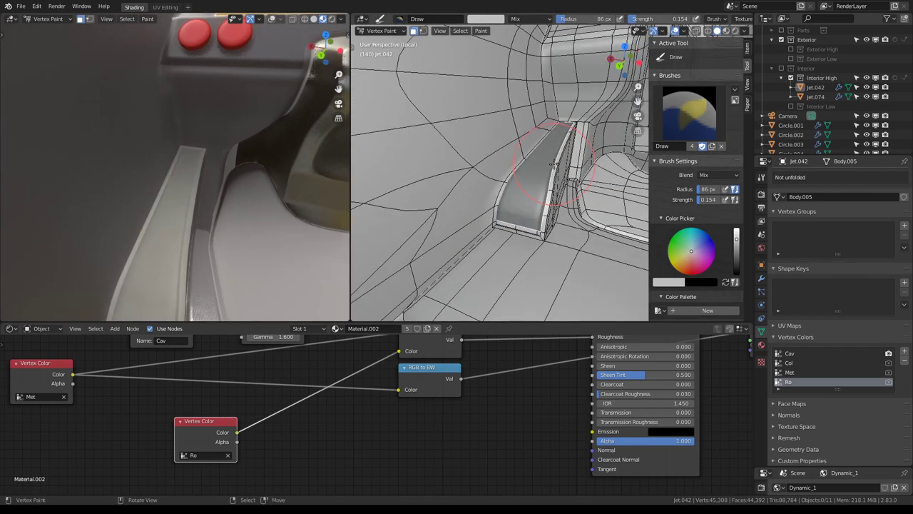
mouse_move(736, 238)
left_mouse_down()
mouse_move(736, 247)
mouse_move(736, 231)
left_mouse_up()
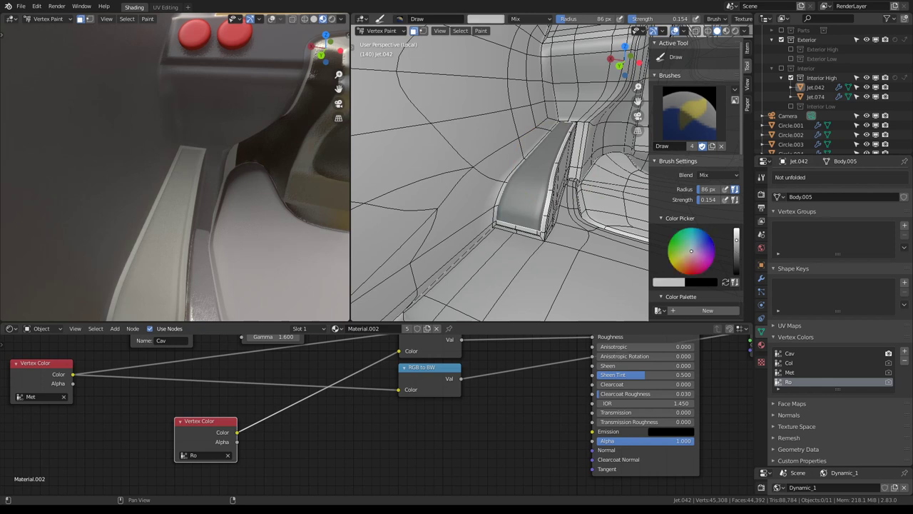
key("ctrl+z")
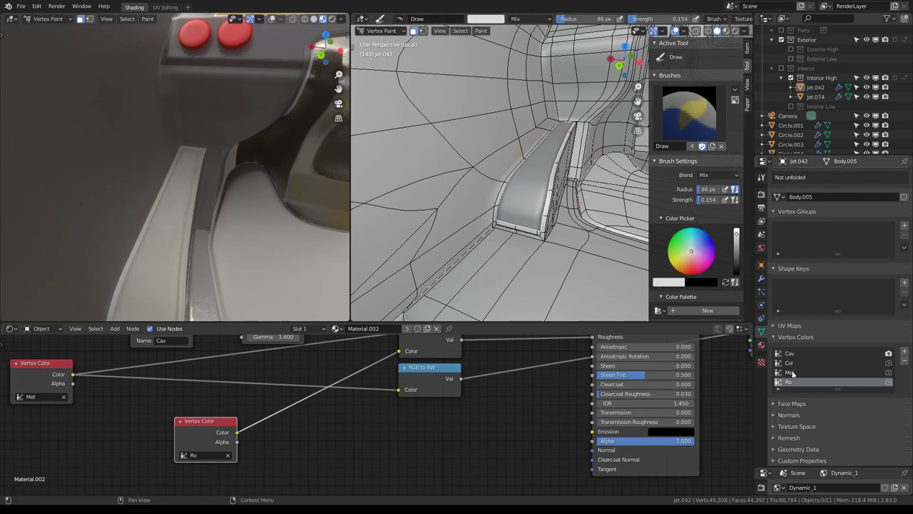
left_click(790, 373)
left_click_drag(736, 236, 736, 270)
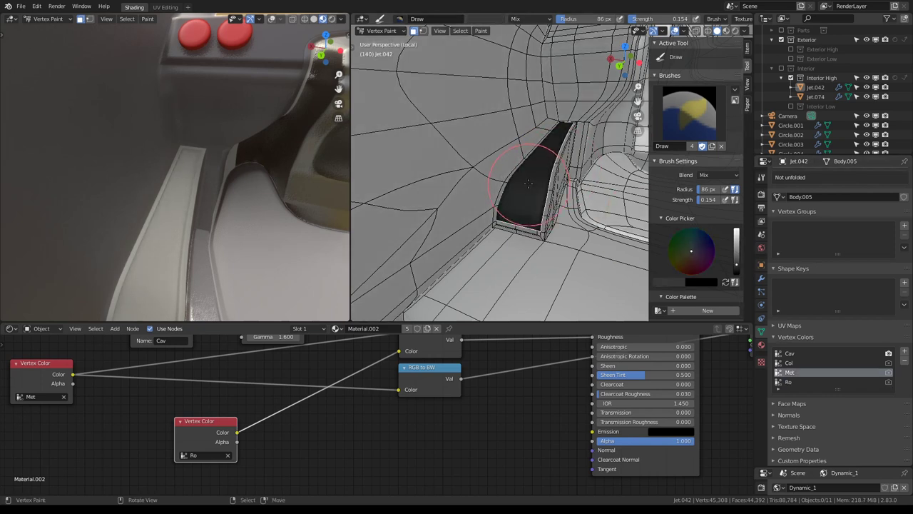
left_click(787, 363)
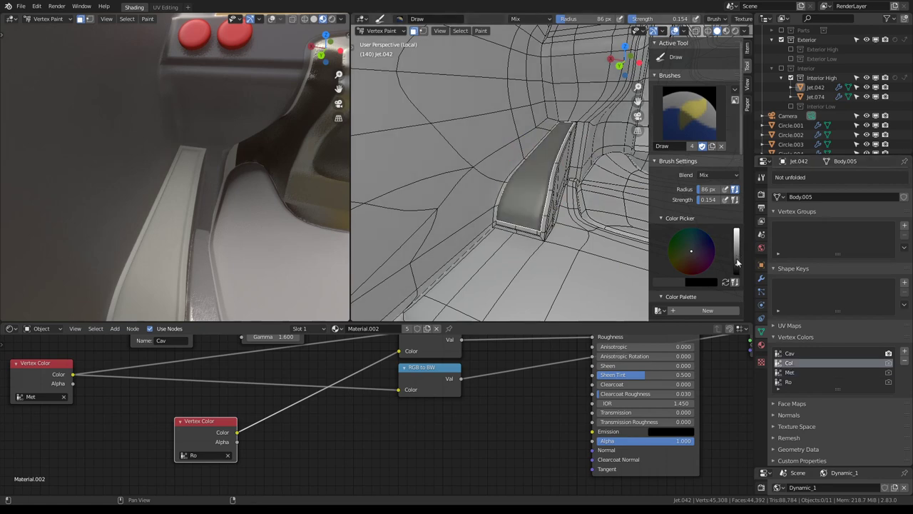
Fill the curved side panel black on the Col layer, darkening its light bottom strip too.
left_click_drag(507, 137, 531, 178)
middle_click_drag(178, 164, 210, 171)
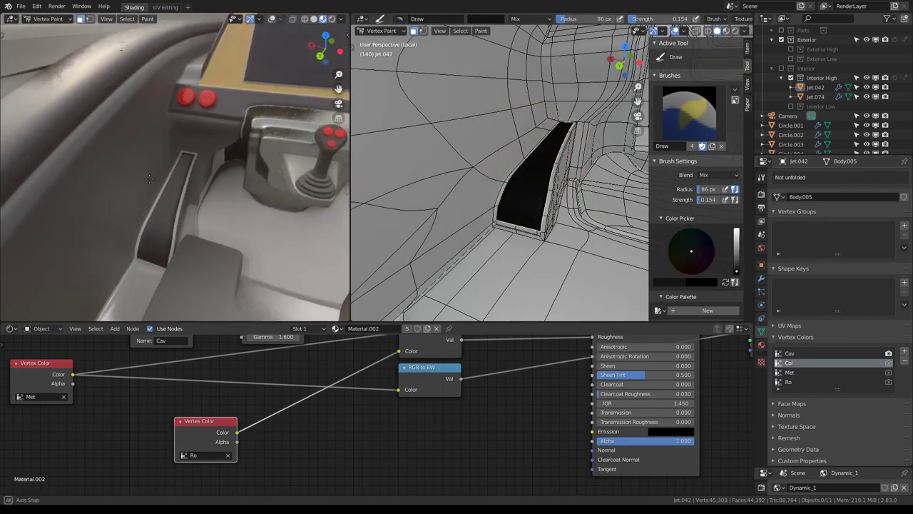
key("ctrl+z")
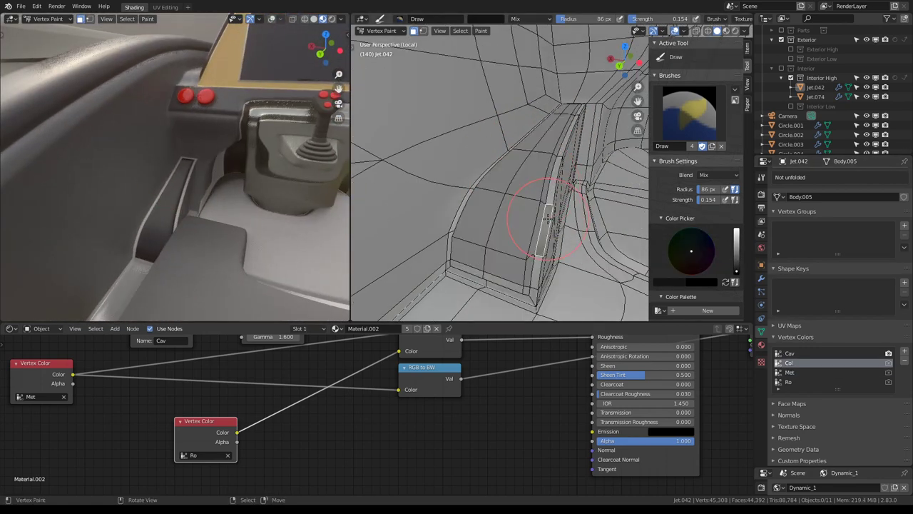
key("ctrl+shift+z")
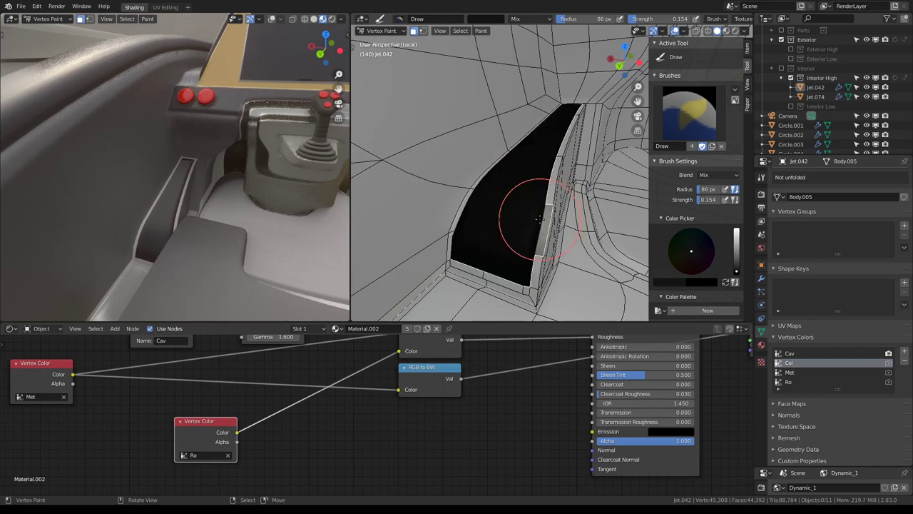
key("ctrl+z")
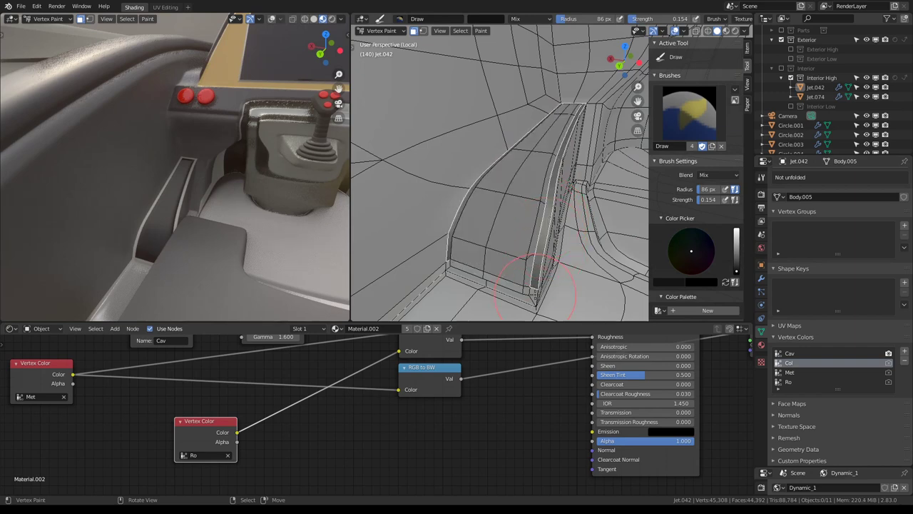
middle_click_drag(534, 284, 510, 241)
key("ctrl+shift+z")
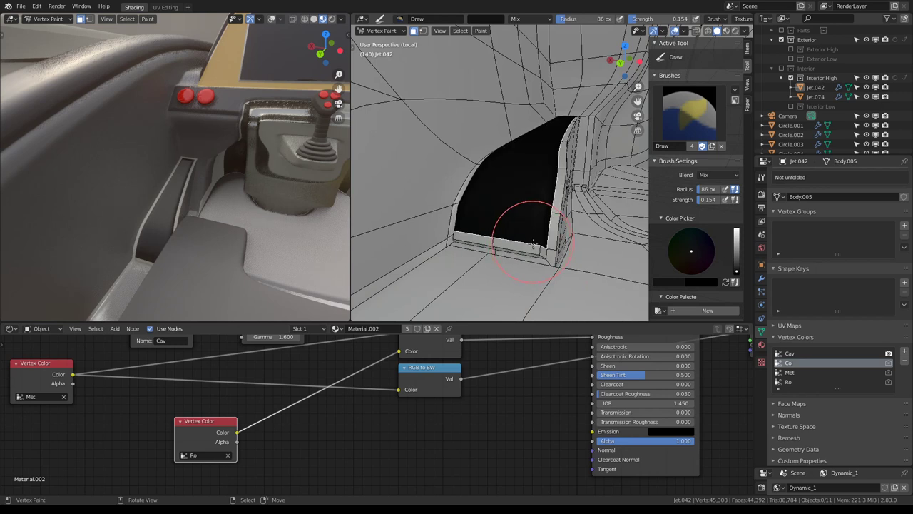
left_click_drag(532, 244, 535, 250)
key("Tab")
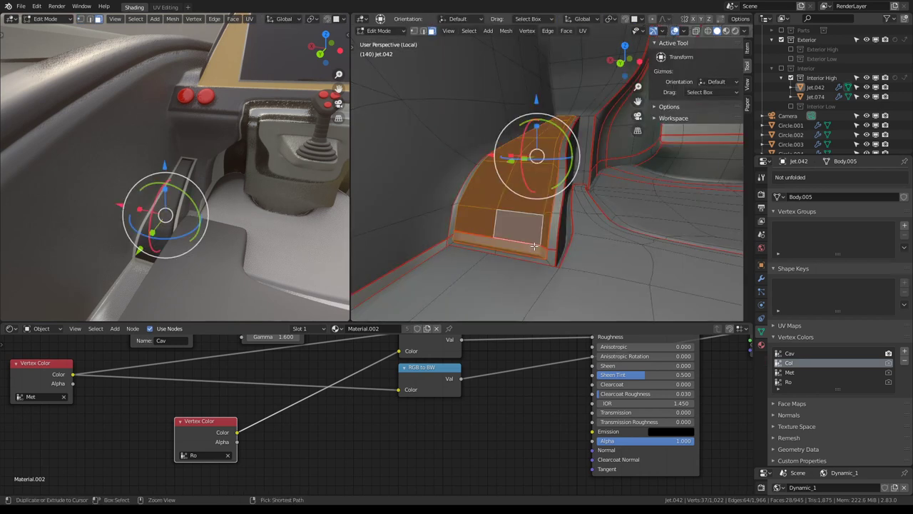
Select the side panel's boundary loop and mark it as a seam.
key("ctrl+e")
left_click(524, 254)
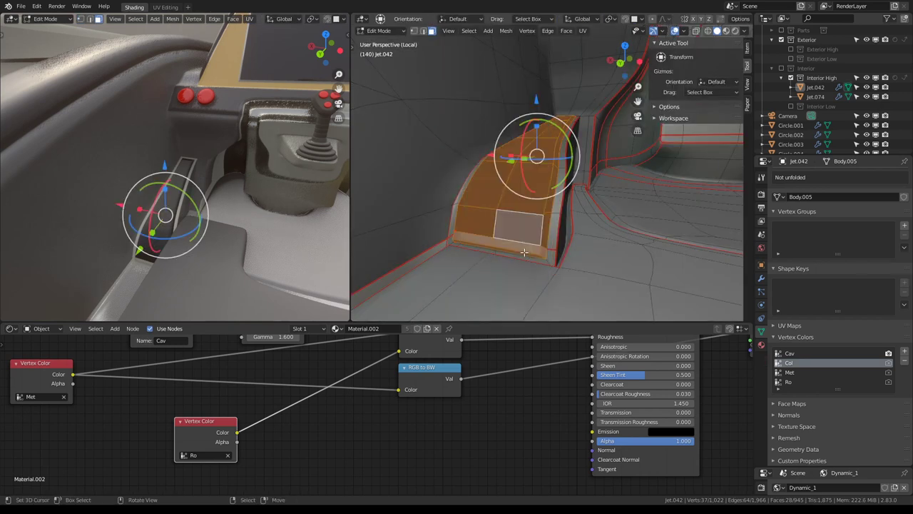
key("q")
left_click(574, 285)
key("ctrl+e")
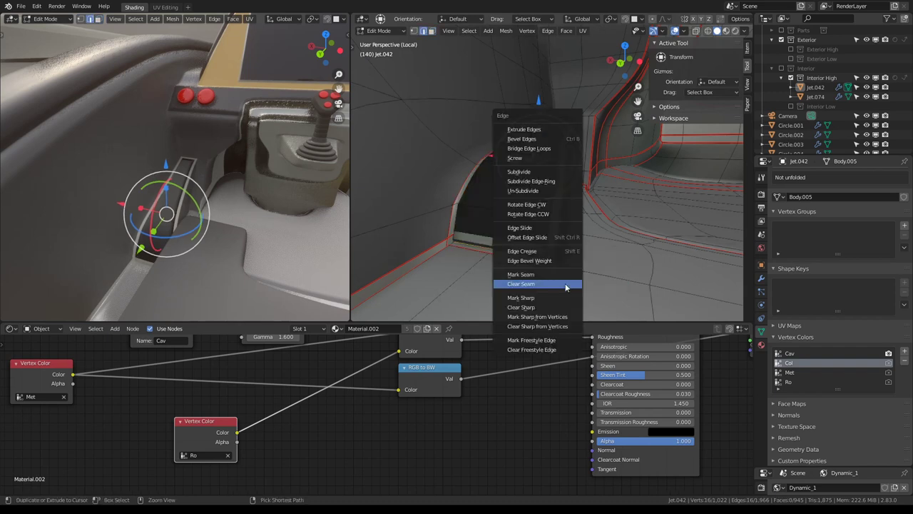
left_click(558, 273)
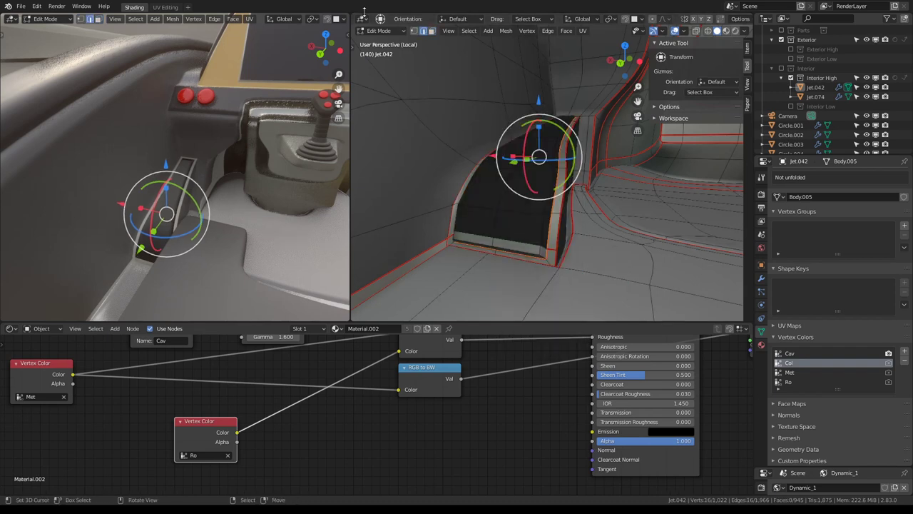
Select all side panel faces linked up to the seams, then return to Vertex Paint.
left_click(433, 34)
left_click(544, 193)
key("l")
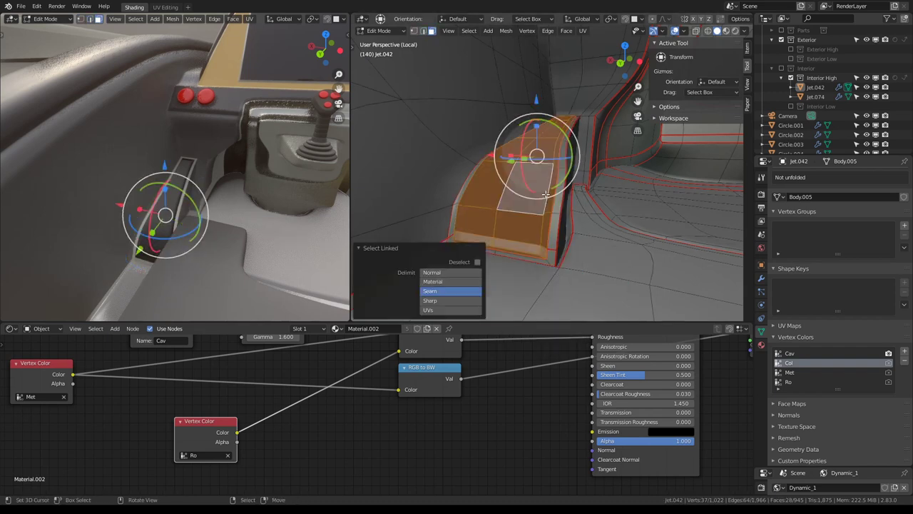
left_click(399, 31)
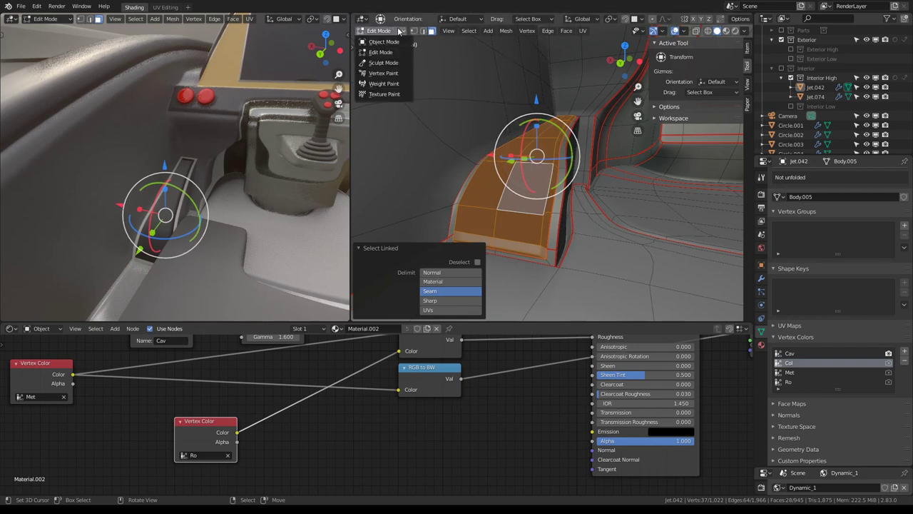
left_click(399, 74)
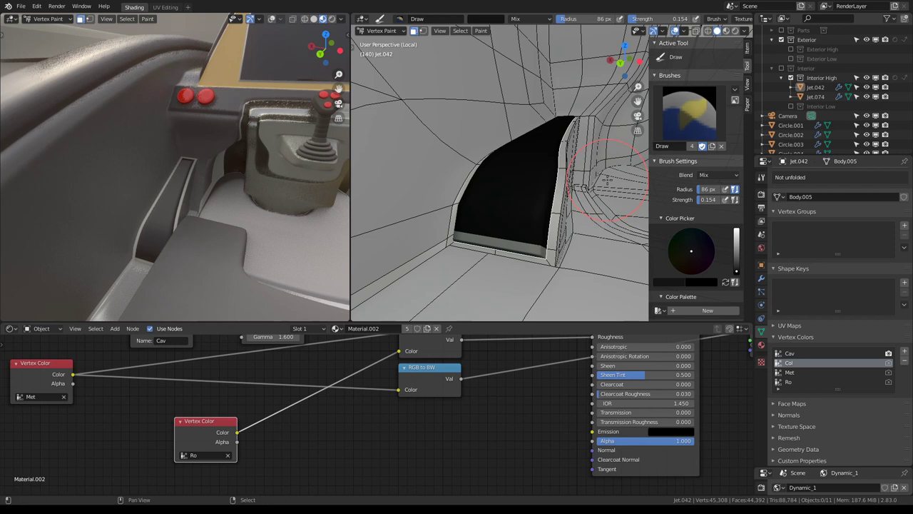
Fill the panel strip light grey on the Ro layer and black on the Col layer.
key("shift+k")
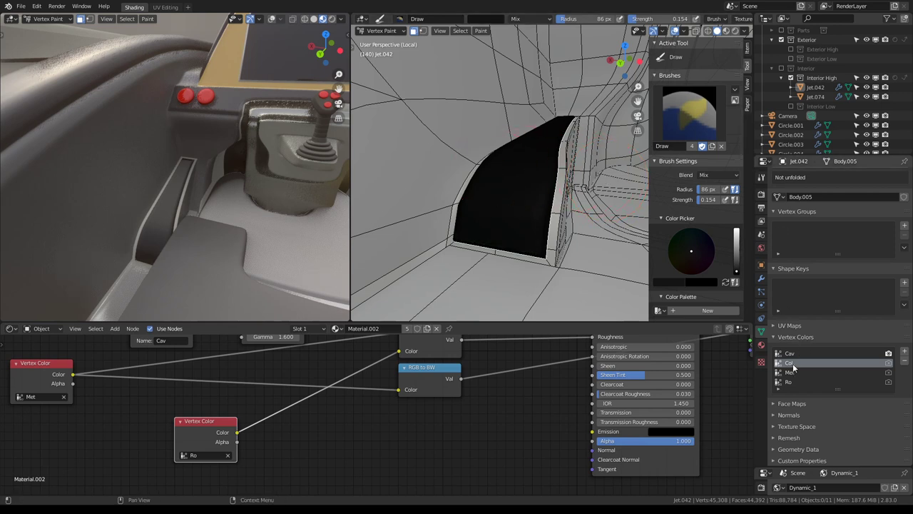
left_click(788, 382)
key("shift+k")
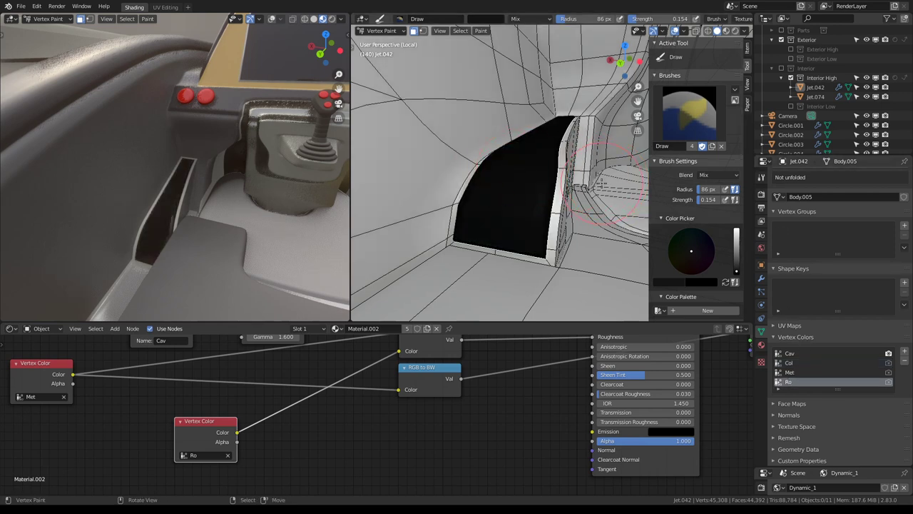
left_click_drag(737, 271, 736, 234)
key("shift+k")
key("shift+k")
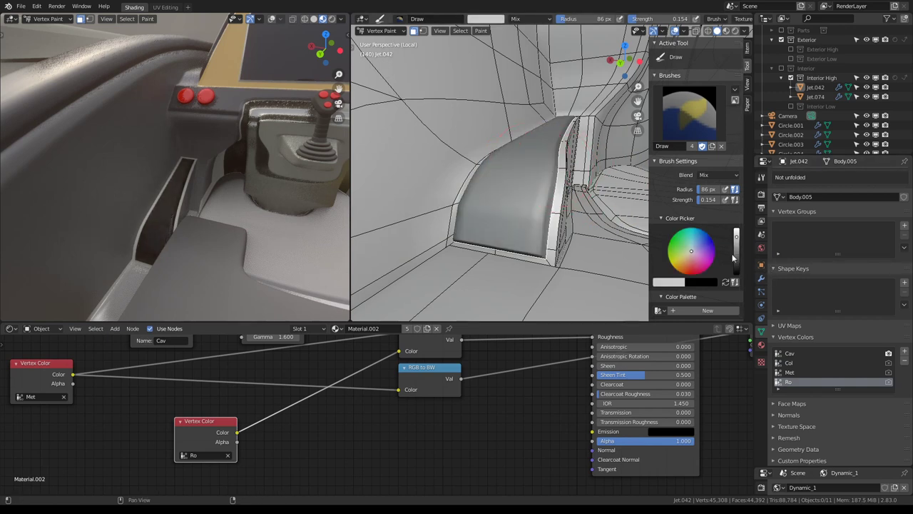
left_click(788, 363)
key("shift+k")
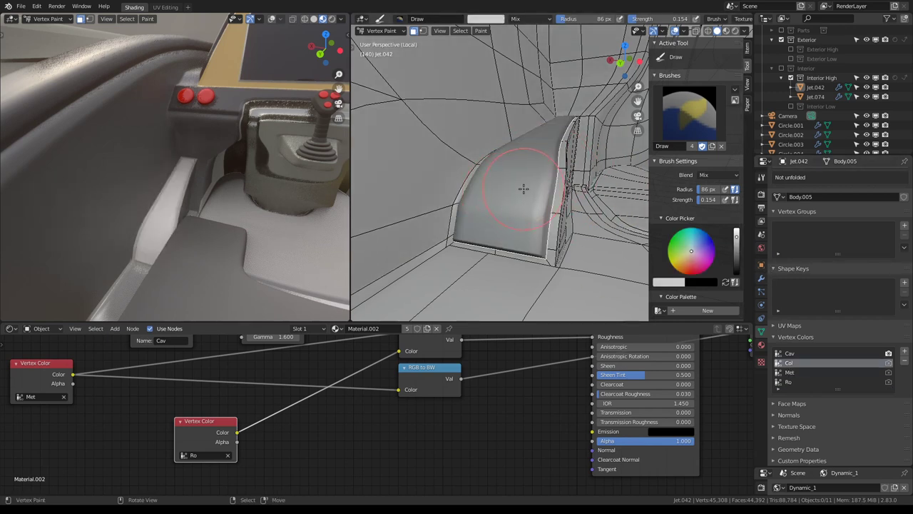
left_click(737, 264)
key("shift+k")
Fill the selected part with dark colour, then set black paint on the Ro layer.
mouse_move(178, 178)
middle_mouse_down()
mouse_move(231, 158)
mouse_move(236, 114)
middle_mouse_up()
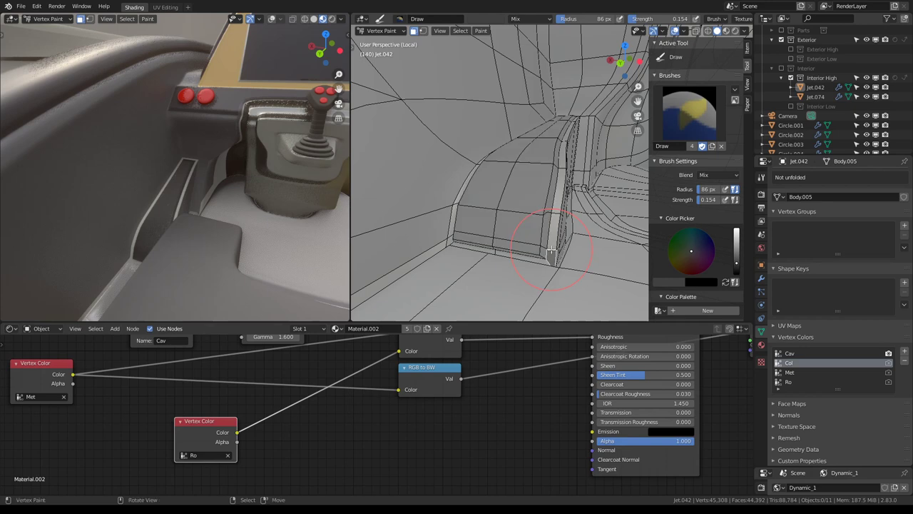
key("Tab")
key("Tab")
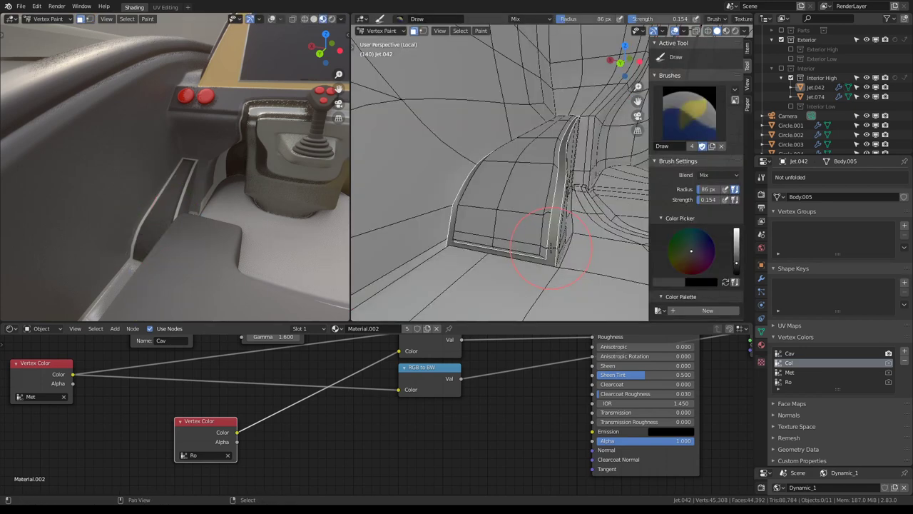
key("shift+k")
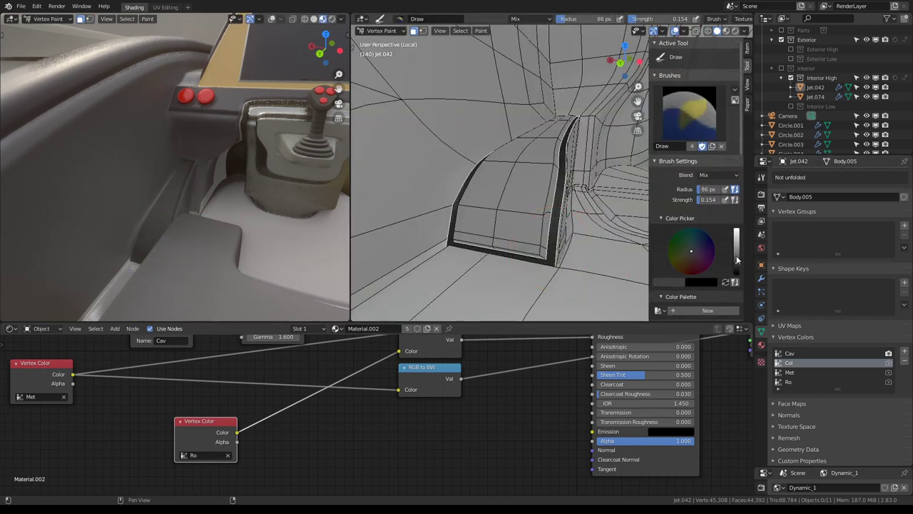
left_click_drag(738, 261, 737, 230)
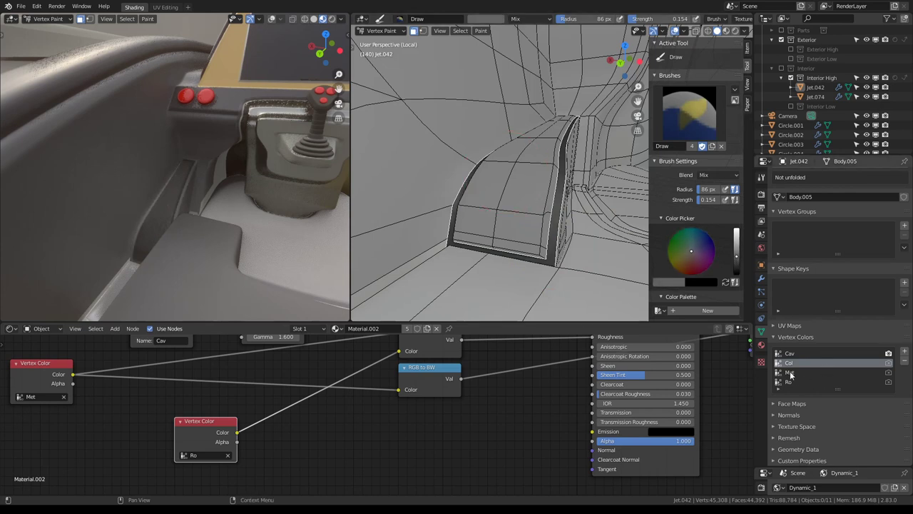
left_click(790, 372)
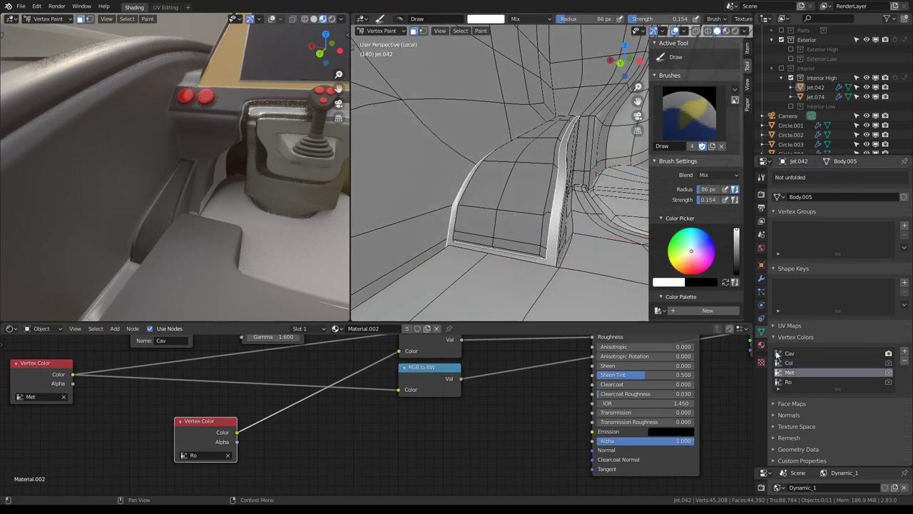
left_click(792, 382)
left_click_drag(737, 233, 736, 266)
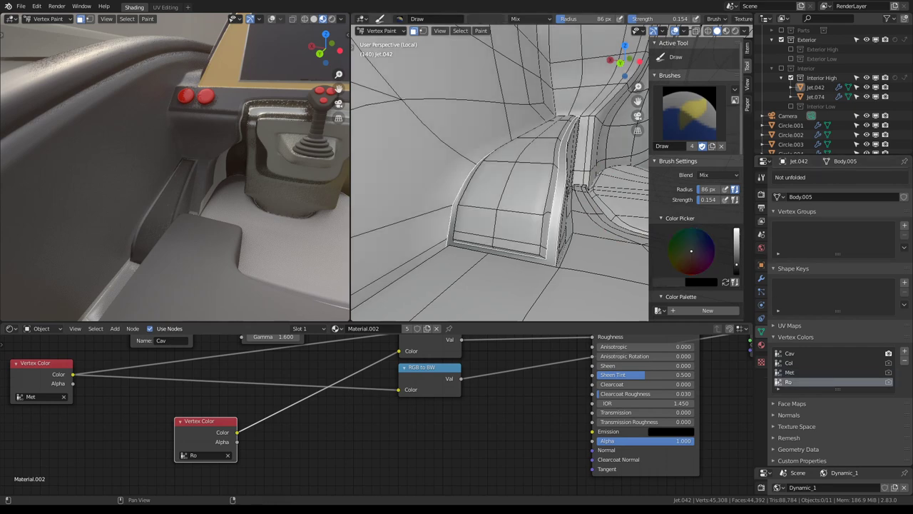
mouse_move(153, 173)
middle_mouse_down()
mouse_move(214, 193)
mouse_move(215, 176)
mouse_move(186, 169)
mouse_move(206, 178)
middle_mouse_up()
Switch to the Col layer and inspect the part from new angles in Edit Mode.
left_click(793, 362)
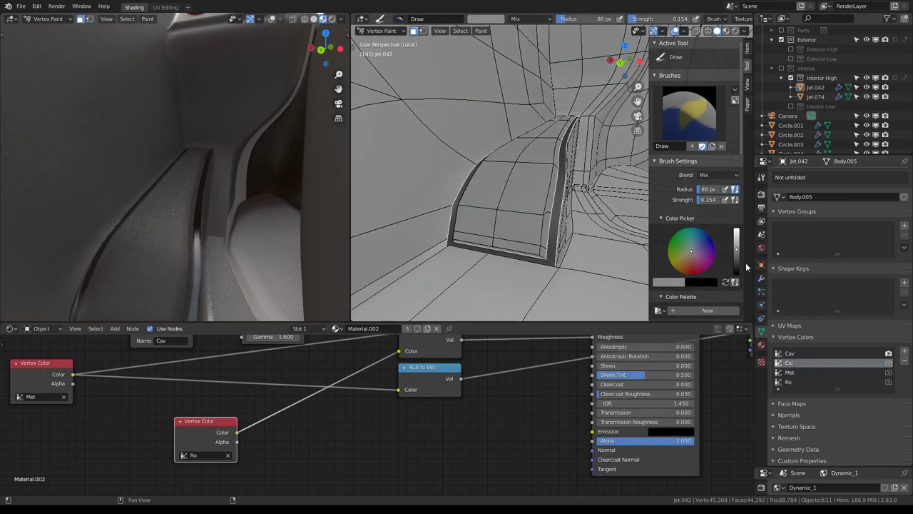
mouse_move(271, 214)
middle_mouse_down()
mouse_move(234, 234)
mouse_move(199, 231)
mouse_move(245, 183)
mouse_move(240, 161)
mouse_move(265, 112)
mouse_move(267, 167)
mouse_move(197, 128)
mouse_move(242, 171)
middle_mouse_up()
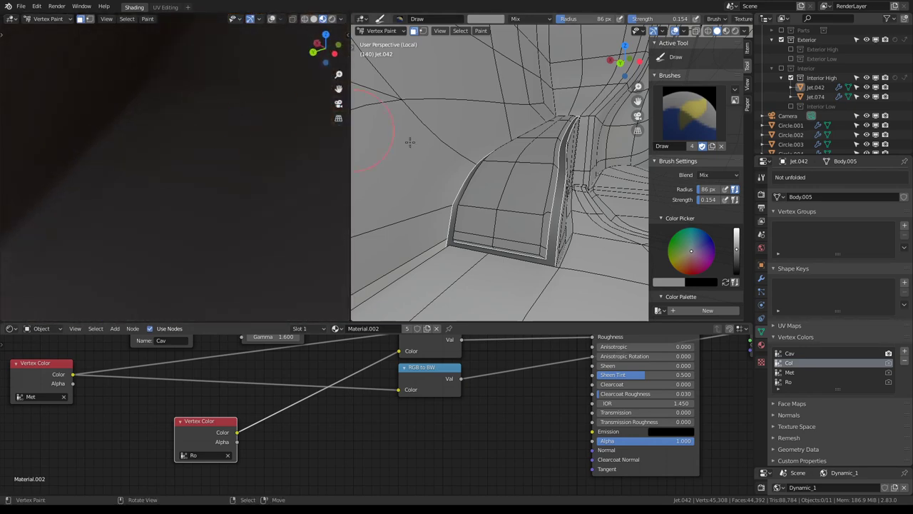
mouse_move(407, 143)
middle_mouse_down()
mouse_move(528, 227)
mouse_move(436, 258)
mouse_move(431, 270)
middle_mouse_up()
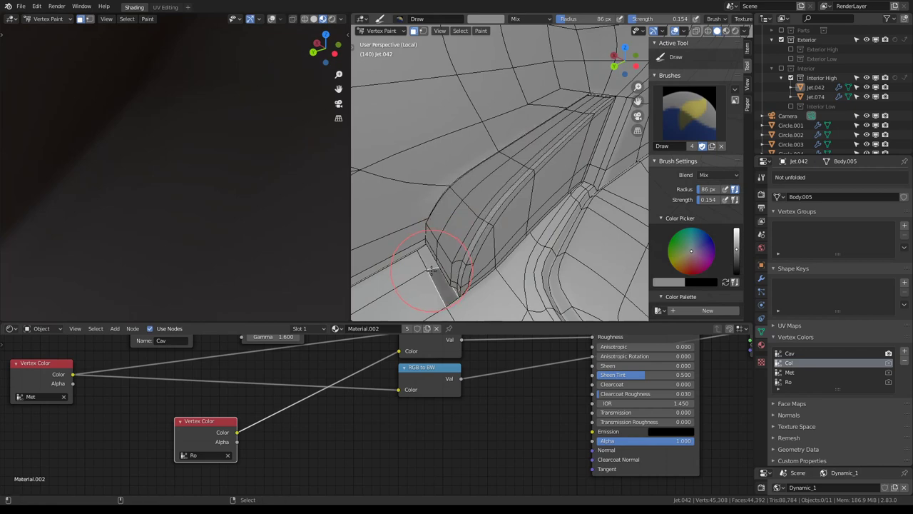
key("Tab")
middle_click_drag(514, 255, 528, 229)
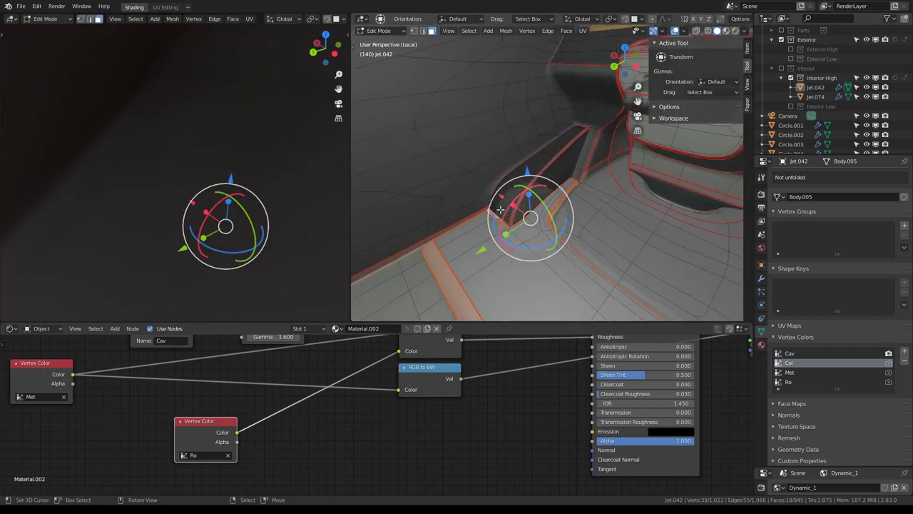
middle_click_drag(214, 214, 222, 143)
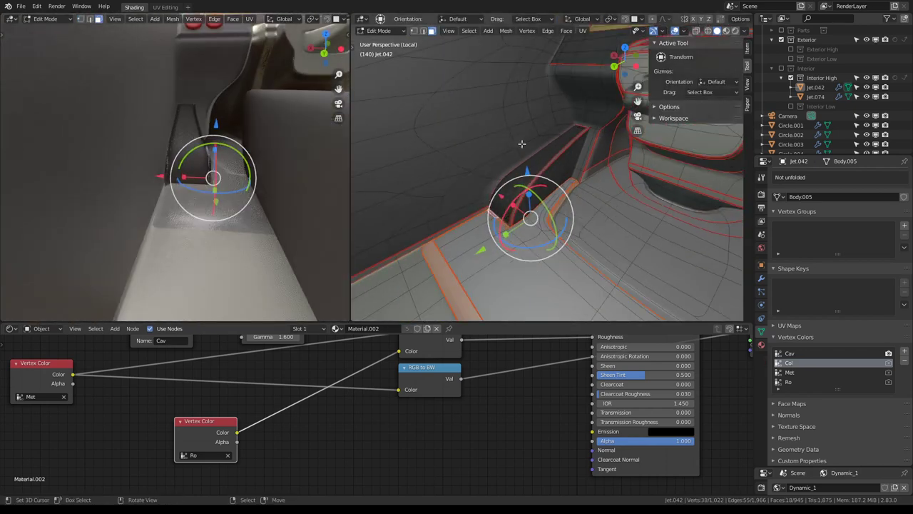
key("Tab")
Paint a darker stripe on the Col patch and repaint the strip white on the Ro layer.
left_click_drag(586, 207, 586, 201)
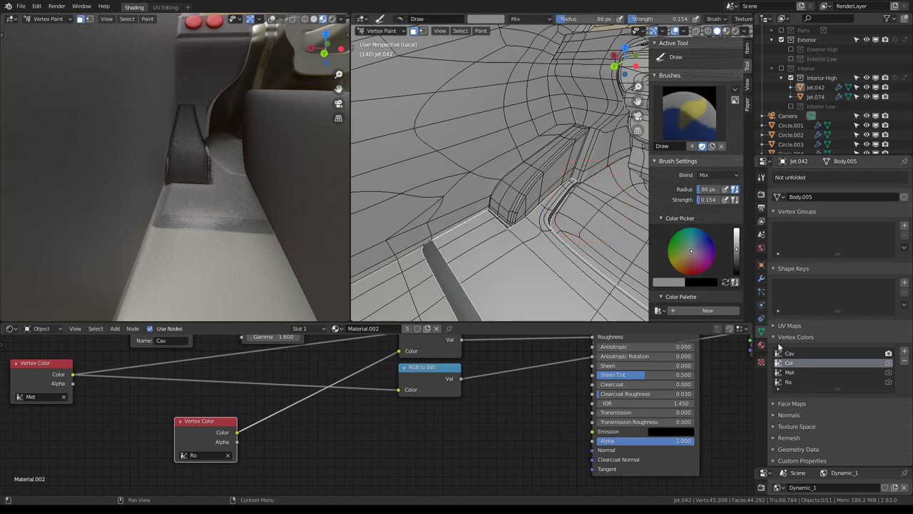
left_click_drag(739, 251, 739, 261)
left_click_drag(436, 221, 464, 191)
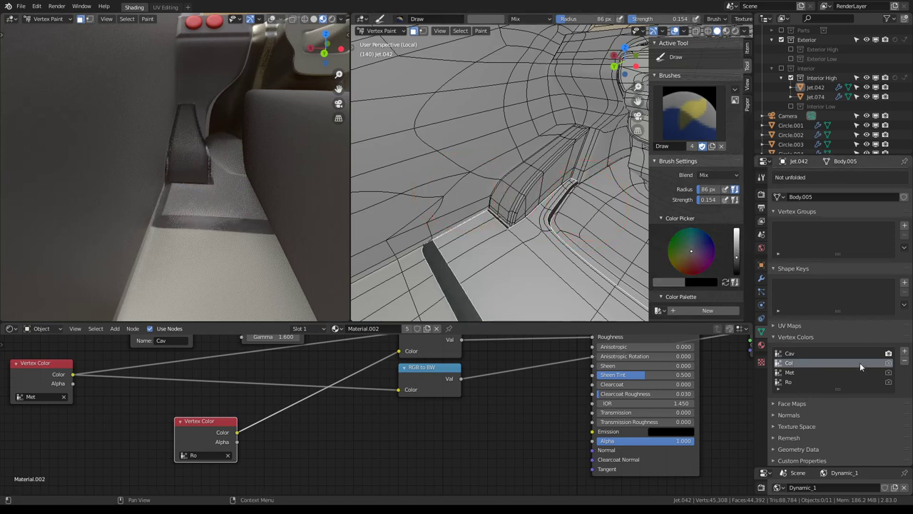
left_click(789, 382)
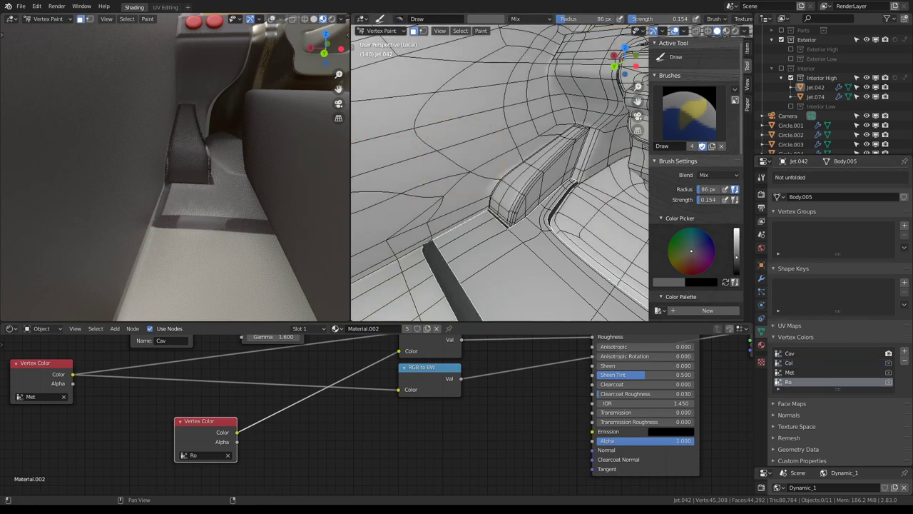
left_click_drag(736, 250, 736, 236)
left_click_drag(492, 214, 456, 257)
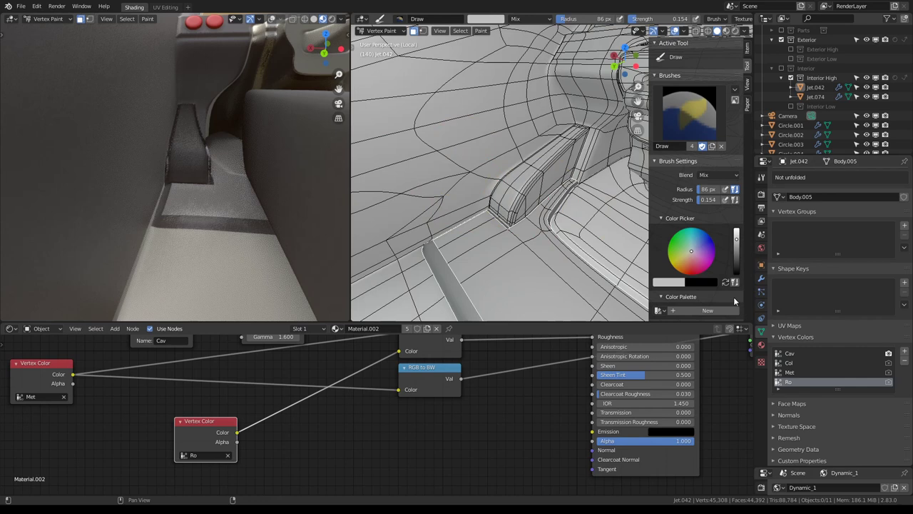
left_click(788, 372)
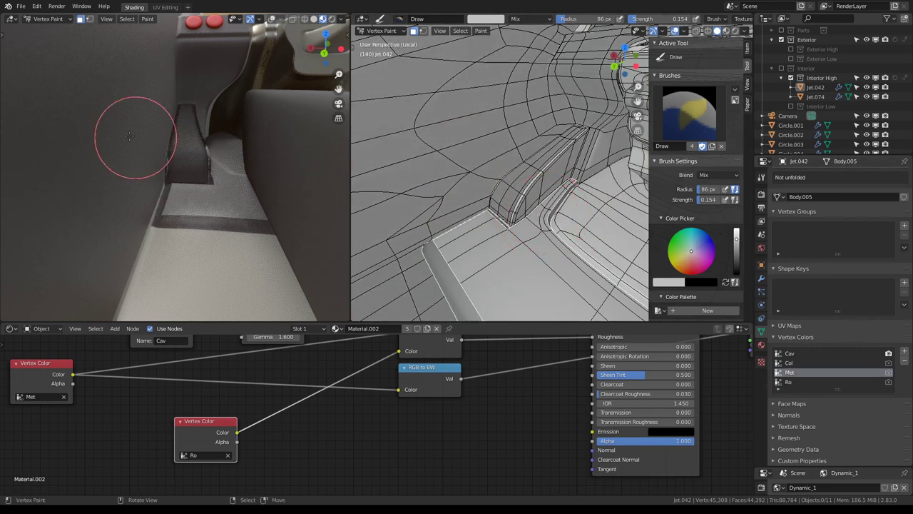
mouse_move(129, 136)
middle_mouse_down()
mouse_move(169, 214)
mouse_move(225, 179)
middle_mouse_up()
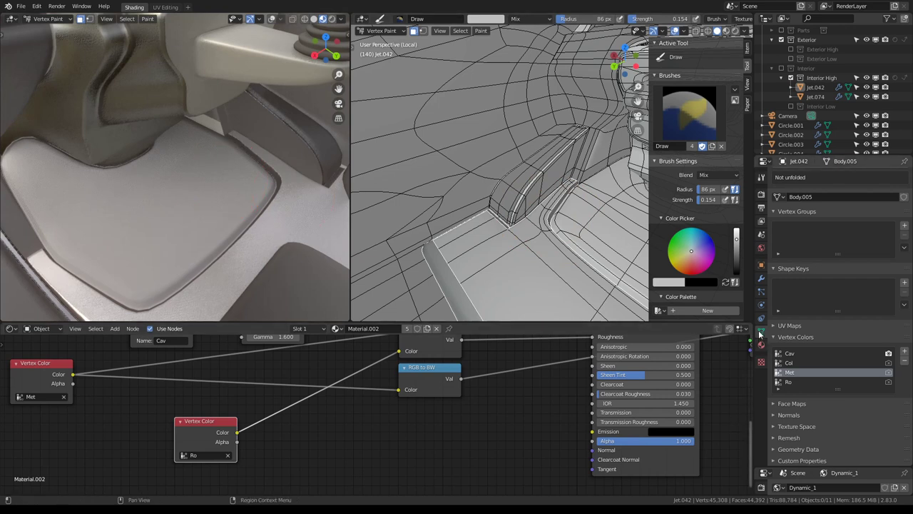
Raise the cockpit body's Subdivision modifier viewport level to 3.
left_click(761, 265)
left_click(763, 278)
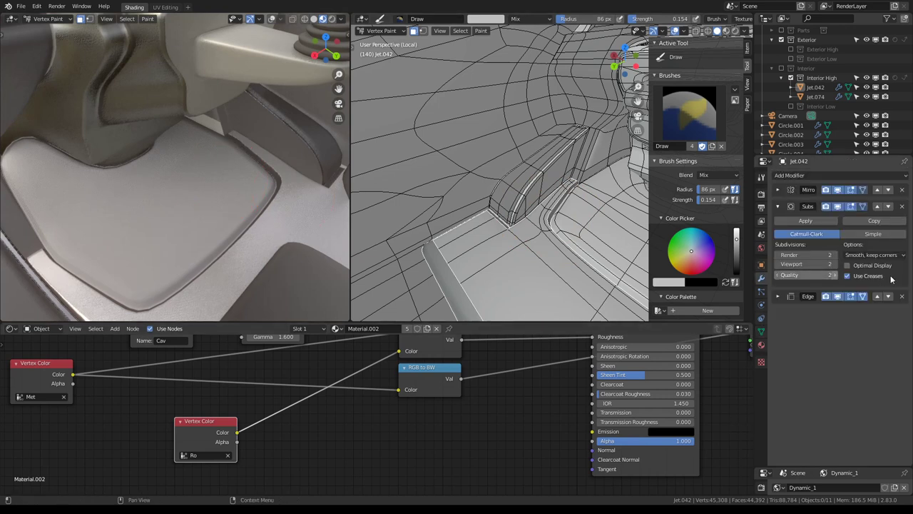
left_click(836, 267)
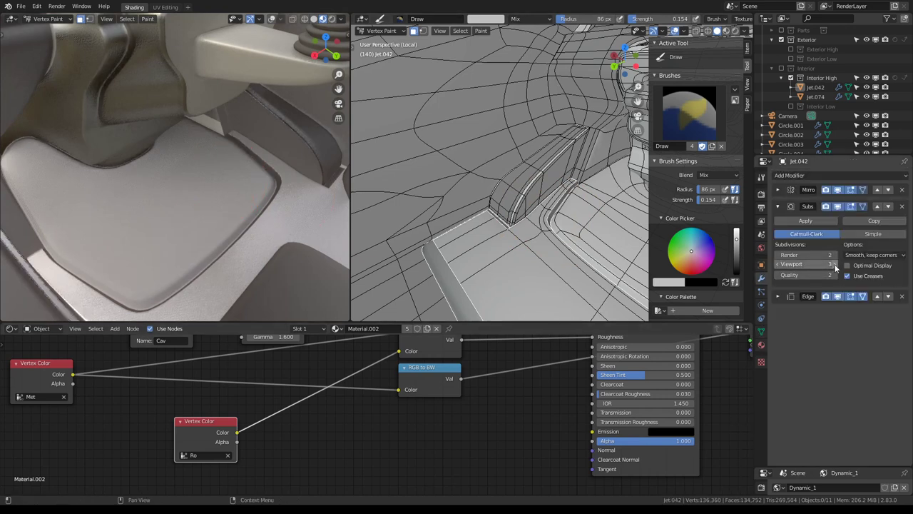
mouse_move(178, 186)
middle_mouse_down()
mouse_move(205, 182)
mouse_move(146, 158)
mouse_move(106, 196)
mouse_move(121, 191)
middle_mouse_up()
scroll(508, 132, "down", 5)
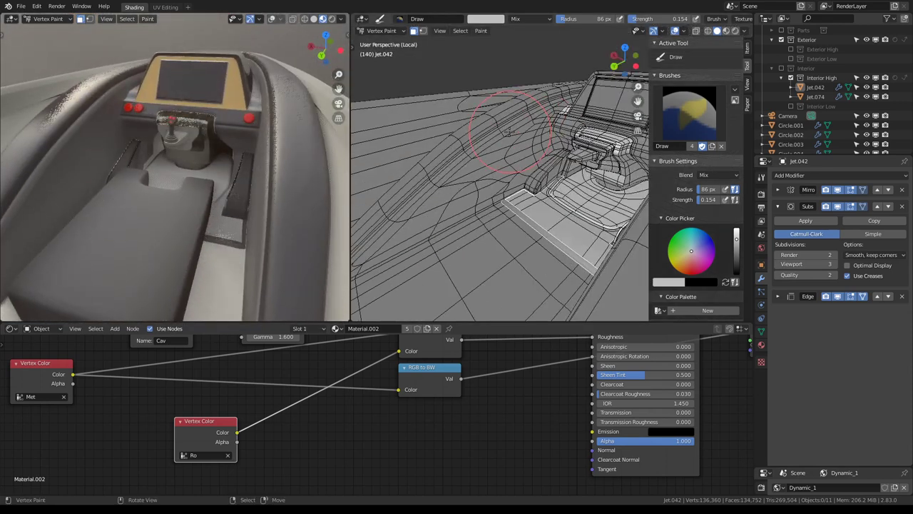
Switch to Object Mode and pick the Jet.074 arch object from a top view.
left_click(60, 19)
left_click(61, 32)
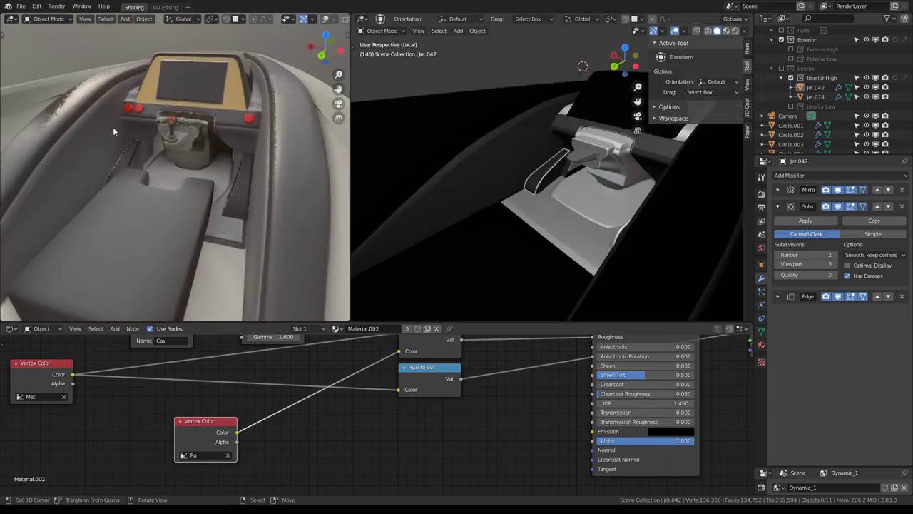
scroll(113, 127, "down", 5)
mouse_move(141, 156)
middle_mouse_down()
mouse_move(208, 204)
mouse_move(174, 141)
mouse_move(211, 104)
mouse_move(181, 170)
middle_mouse_up()
scroll(208, 205, "up", 3)
left_click(211, 195)
Select the Jet.042 cockpit body and enter Edit Mode on its mesh.
scroll(174, 143, "up", 5)
scroll(214, 119, "up", 2)
scroll(199, 131, "up", 3)
mouse_move(199, 131)
middle_mouse_down()
mouse_move(227, 99)
mouse_move(201, 96)
mouse_move(114, 128)
middle_mouse_up()
mouse_move(542, 143)
middle_mouse_down()
mouse_move(583, 161)
mouse_move(651, 164)
mouse_move(567, 173)
middle_mouse_up()
left_click(567, 173)
key("Tab")
Select the edge loop along the side panel and display its crease values.
left_click(689, 231, "alt")
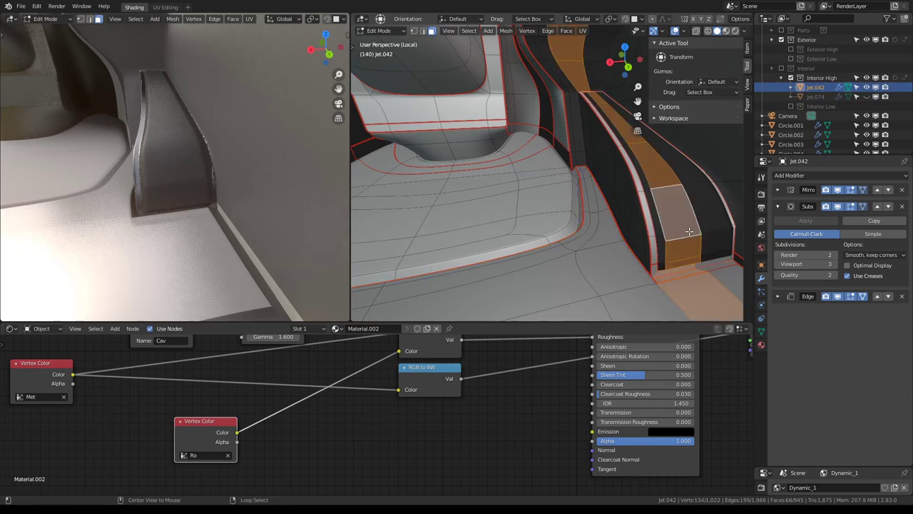
key("2")
left_click(679, 234, "alt")
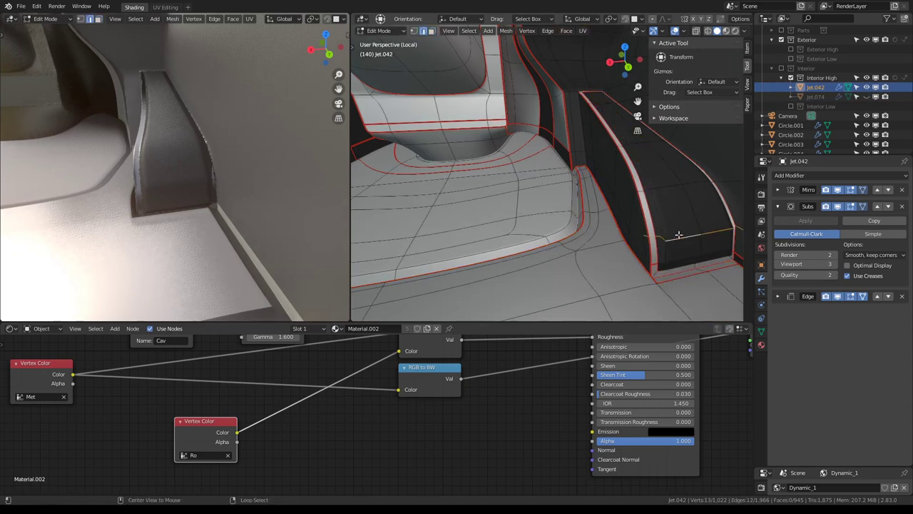
middle_click_drag(678, 229, 585, 193)
scroll(576, 183, "up", 4)
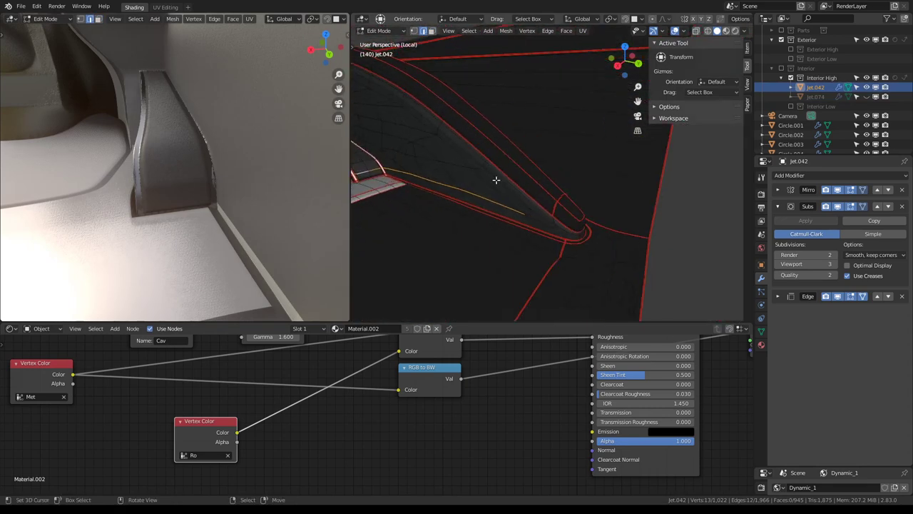
left_click(748, 47)
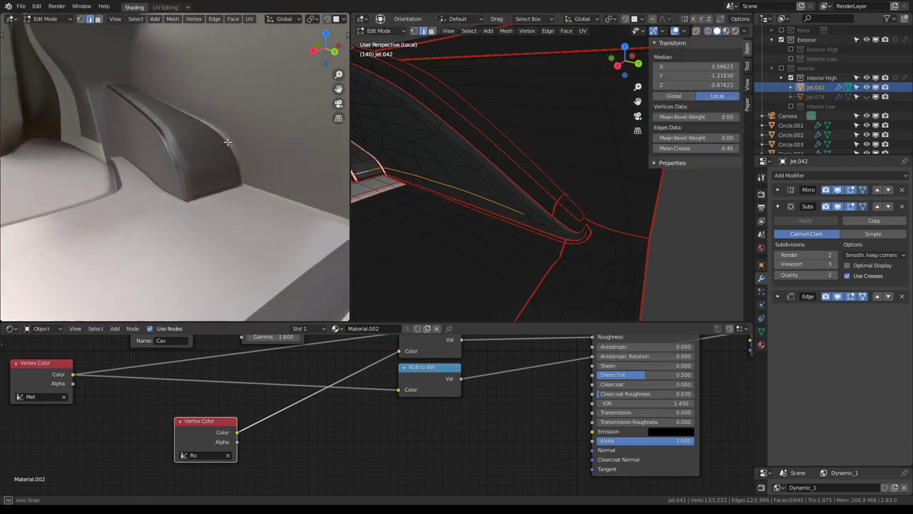
mouse_move(410, 178)
middle_mouse_down()
mouse_move(513, 185)
mouse_move(478, 153)
middle_mouse_up()
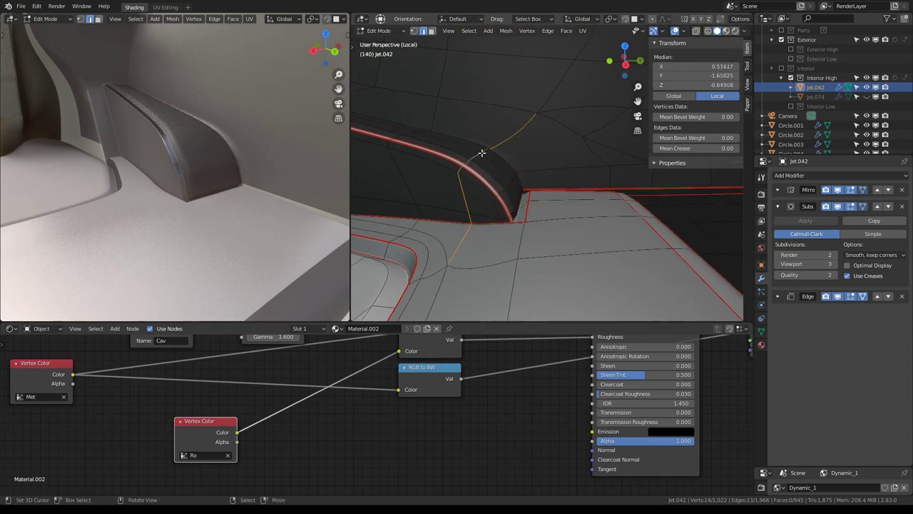
mouse_move(748, 161)
middle_mouse_down()
mouse_move(471, 174)
mouse_move(564, 171)
mouse_move(544, 180)
middle_mouse_up()
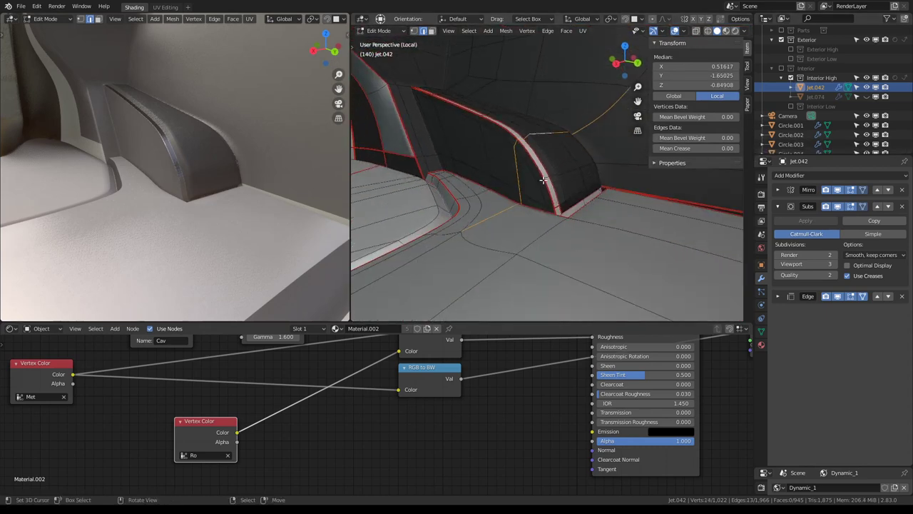
Edge-slide the ridge's base edges toward the back corner by factor 0.200.
left_click(611, 200, "ctrl")
middle_click_drag(610, 200, 537, 169)
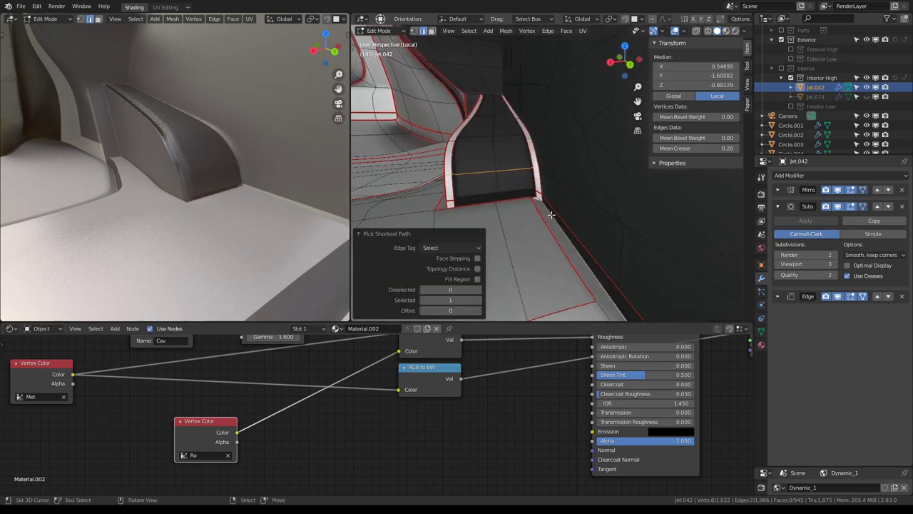
key("g")
key("g")
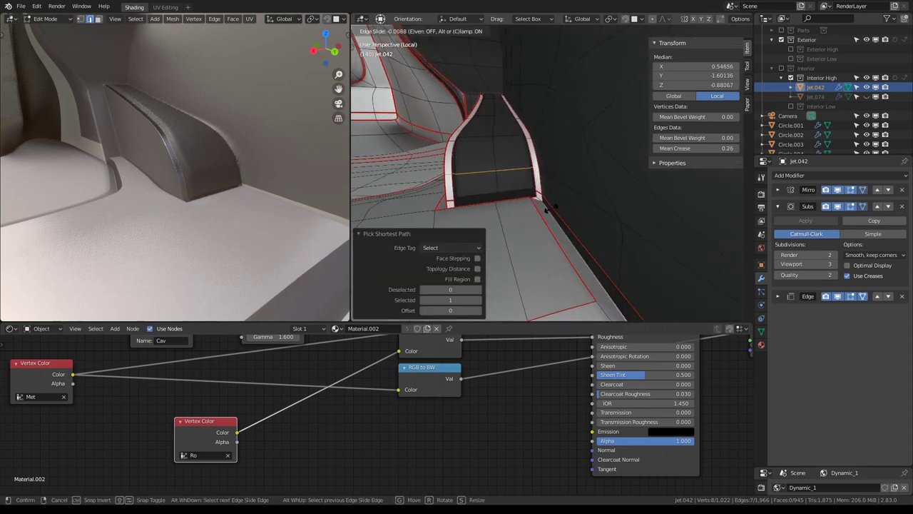
left_click(550, 200)
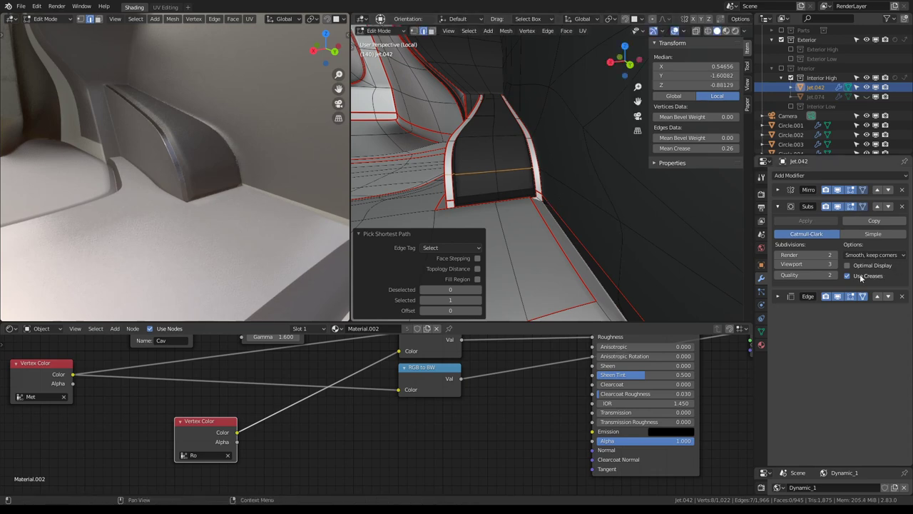
middle_click_drag(571, 178, 608, 190)
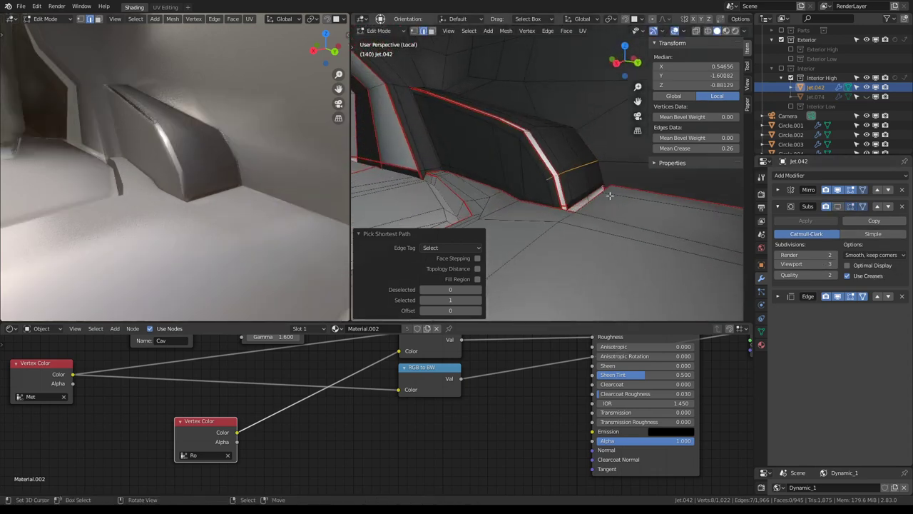
key("g")
key("g")
left_click(608, 191)
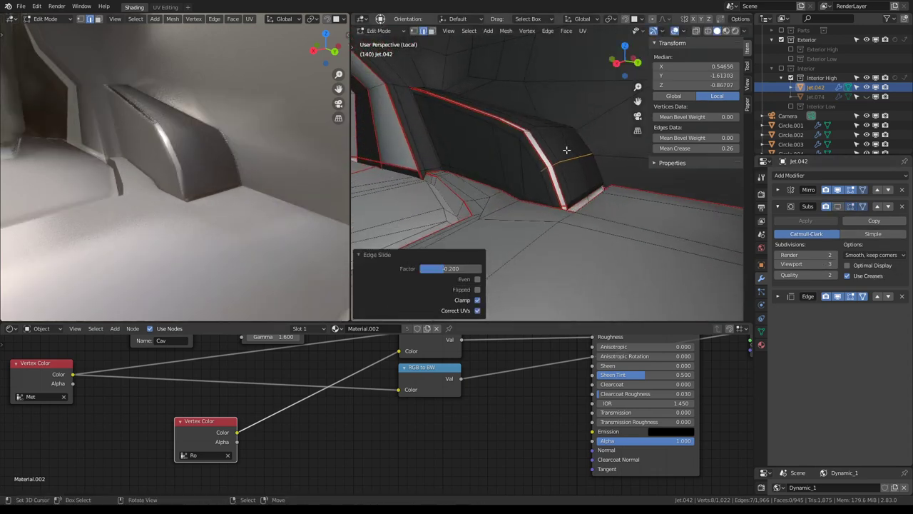
Nudge the edge 0.00287 along Y and enable the subdivided preview while editing.
scroll(390, 142, "up", 2)
mouse_move(390, 141)
middle_mouse_down()
mouse_move(421, 109)
mouse_move(494, 169)
middle_mouse_up()
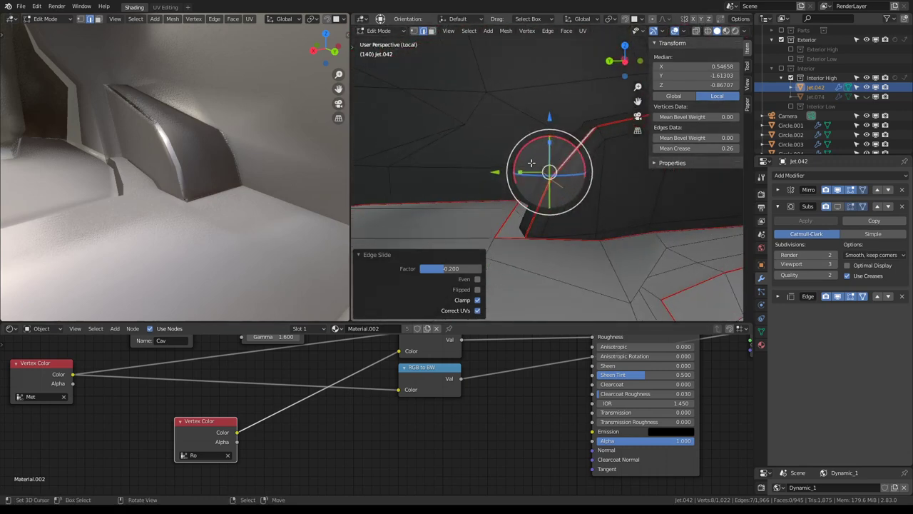
left_click_drag(494, 170, 496, 171)
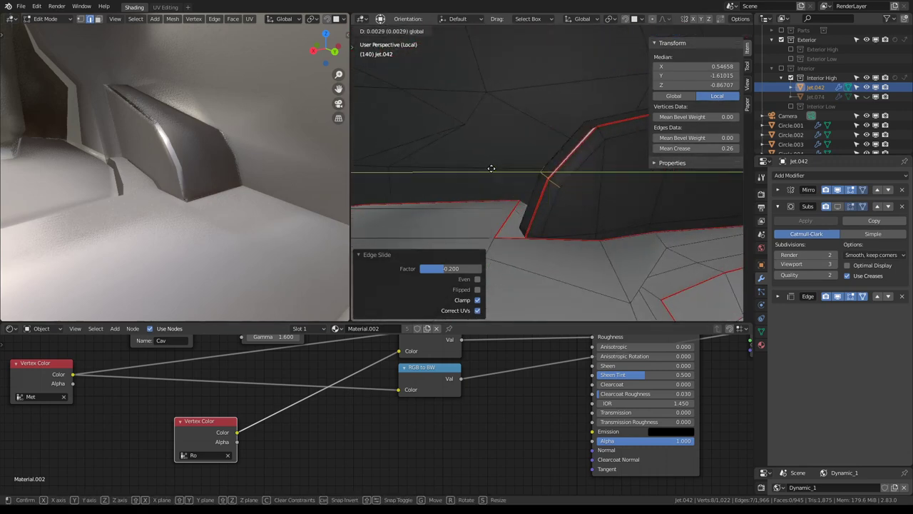
left_click(840, 207)
key("Tab")
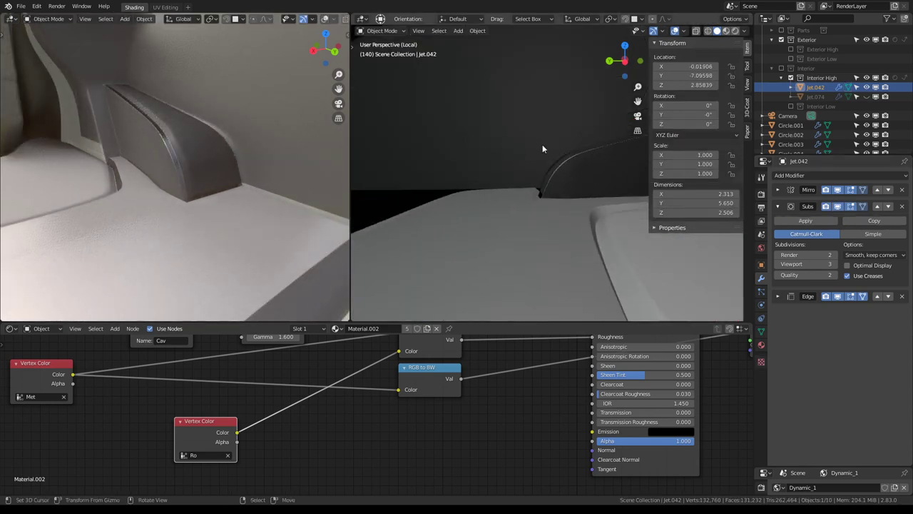
Duplicate the red dashboard button in place and scale the copy down to 0.401.
middle_click_drag(551, 145, 637, 187)
mouse_move(283, 147)
middle_mouse_down()
mouse_move(240, 200)
mouse_move(192, 182)
middle_mouse_up()
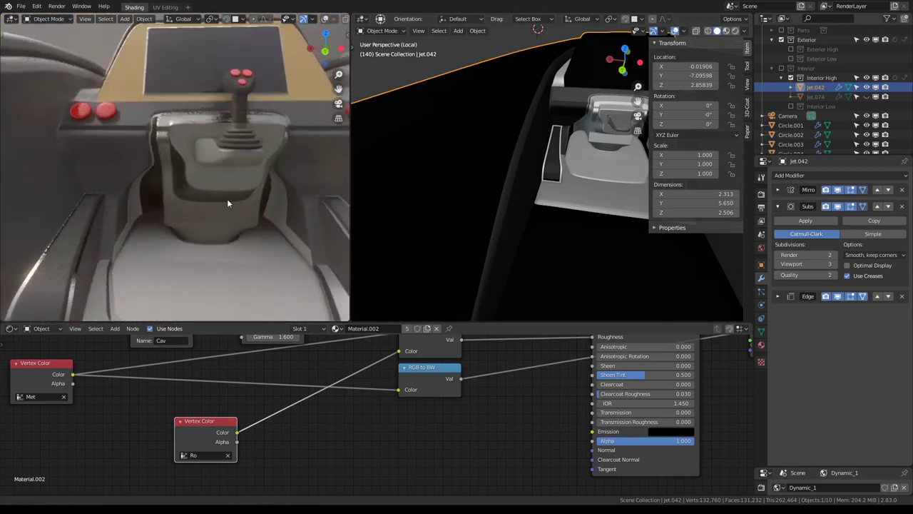
left_click(125, 137)
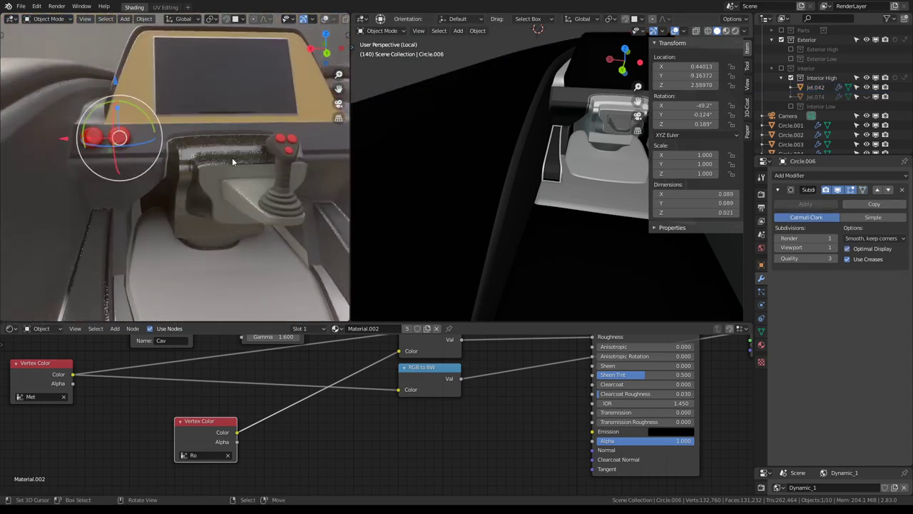
scroll(213, 135, "up", 2)
scroll(225, 185, "up", 2)
scroll(218, 194, "up", 2)
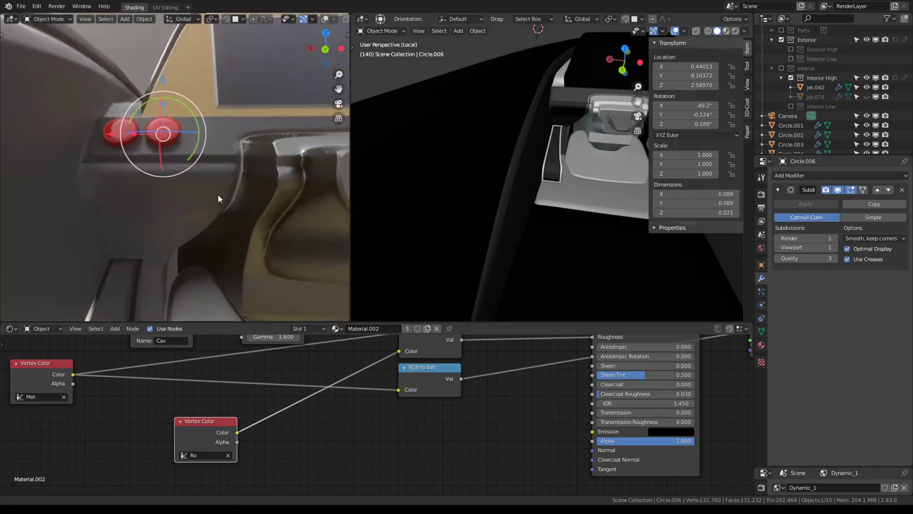
key("shift+d")
key("Escape")
key("s")
left_click(201, 161)
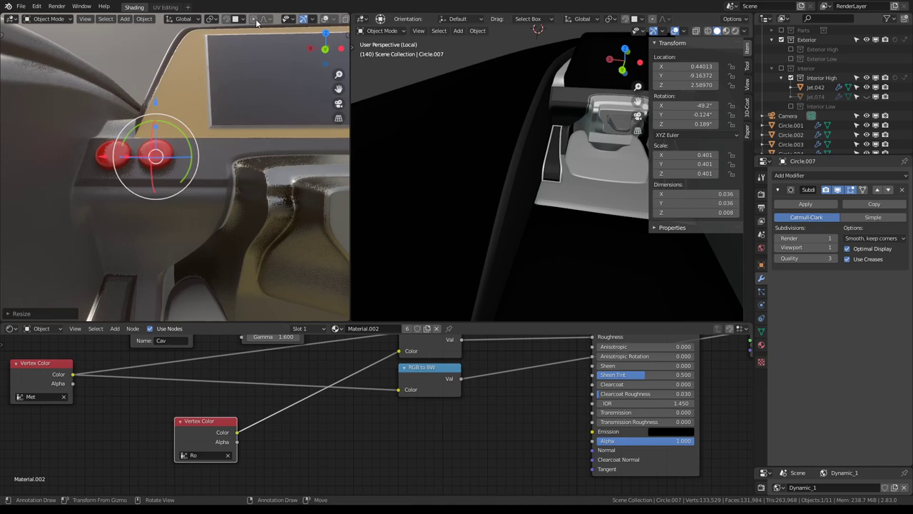
Position the small red button beside the other two dashboard buttons.
middle_click_drag(199, 103, 214, 143)
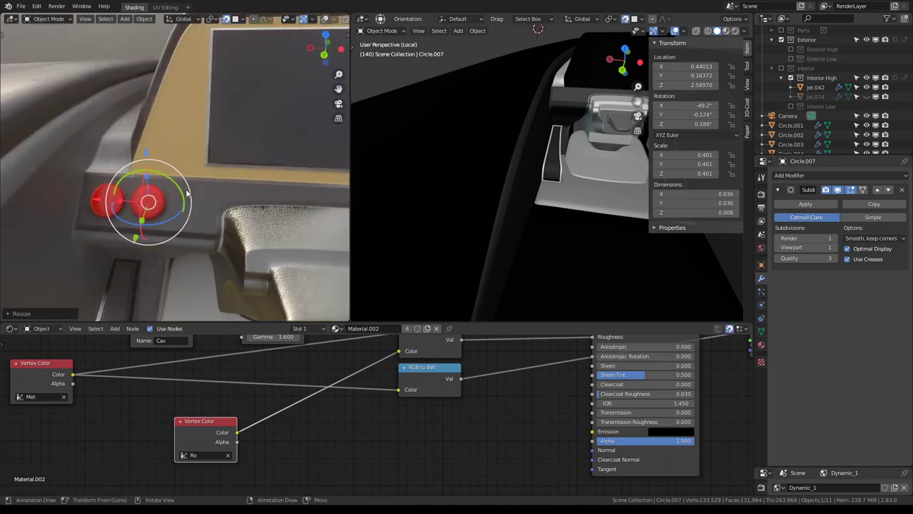
key("g")
left_click(214, 178)
scroll(334, 177, "up", 2)
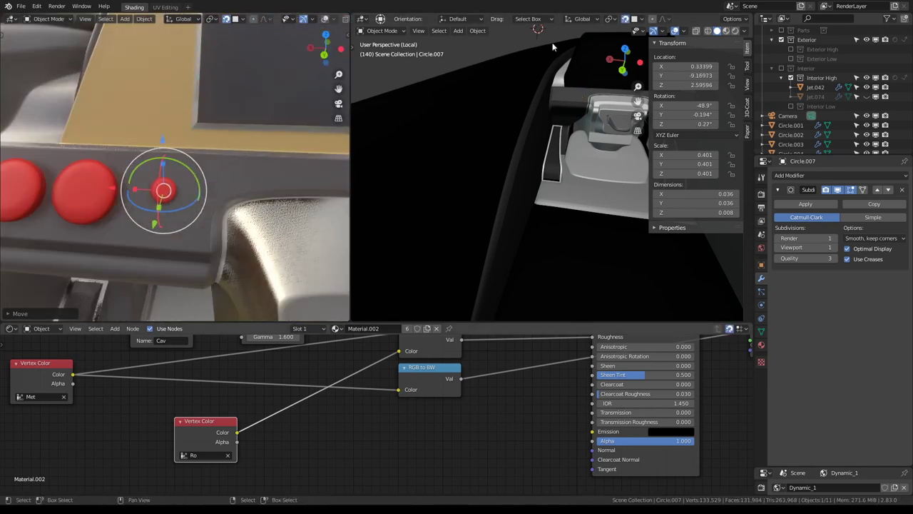
mouse_move(334, 176)
middle_mouse_down()
mouse_move(213, 160)
mouse_move(228, 164)
mouse_move(189, 141)
mouse_move(267, 100)
mouse_move(273, 148)
mouse_move(256, 138)
middle_mouse_up()
scroll(245, 167, "up", 2)
scroll(245, 167, "up", 2)
key("KP_Decimal")
scroll(245, 167, "down", 3)
Inspect the small button's mesh in Edit Mode, then bring up the Make Single User options.
key("Tab")
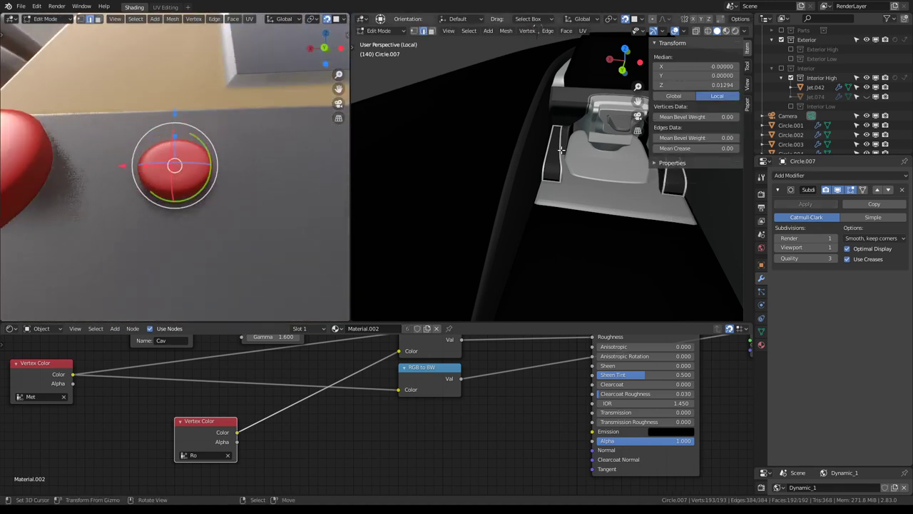
scroll(561, 149, "down", 2)
scroll(553, 152, "down", 2)
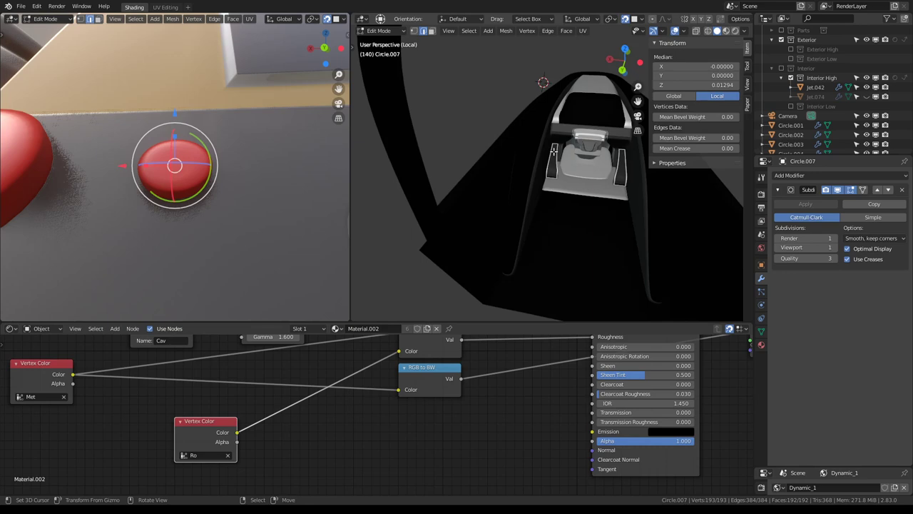
key("KP_Divide")
scroll(583, 168, "down", 3)
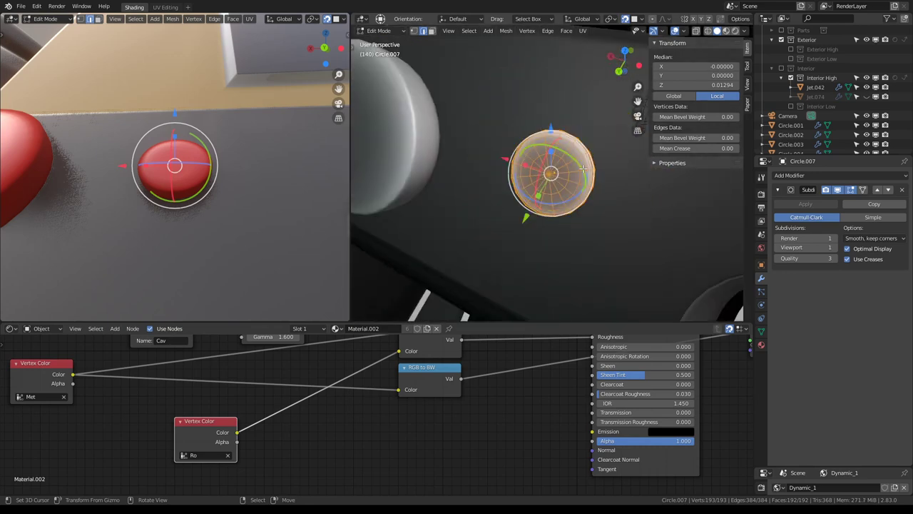
mouse_move(583, 169)
middle_mouse_down()
mouse_move(601, 145)
mouse_move(569, 151)
middle_mouse_up()
key("Tab")
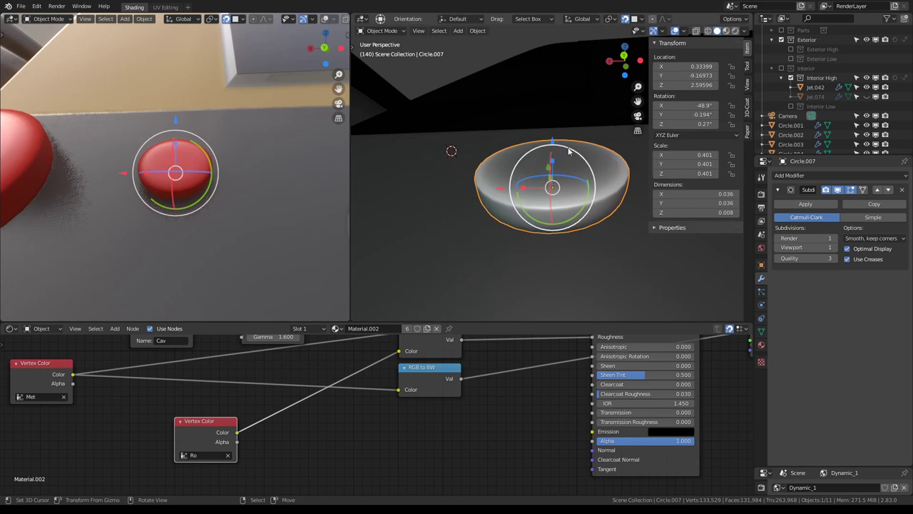
left_click(478, 31)
mouse_move(491, 178)
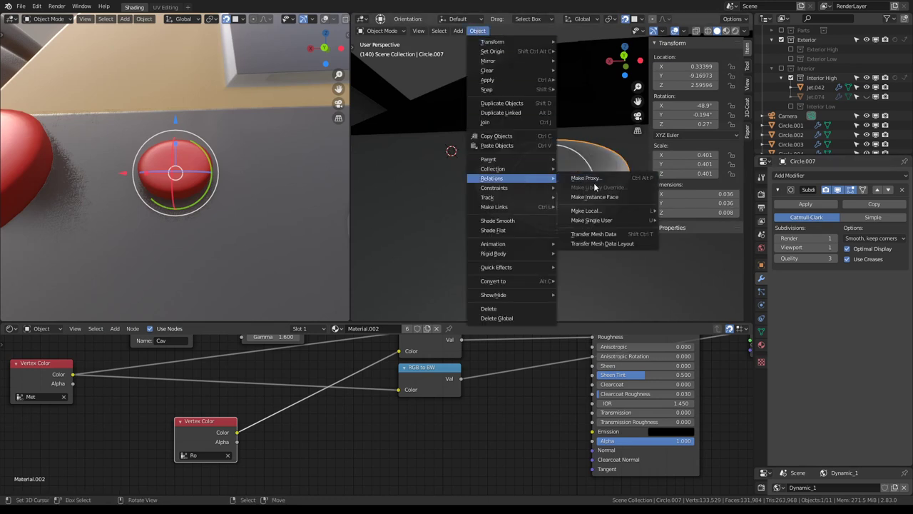
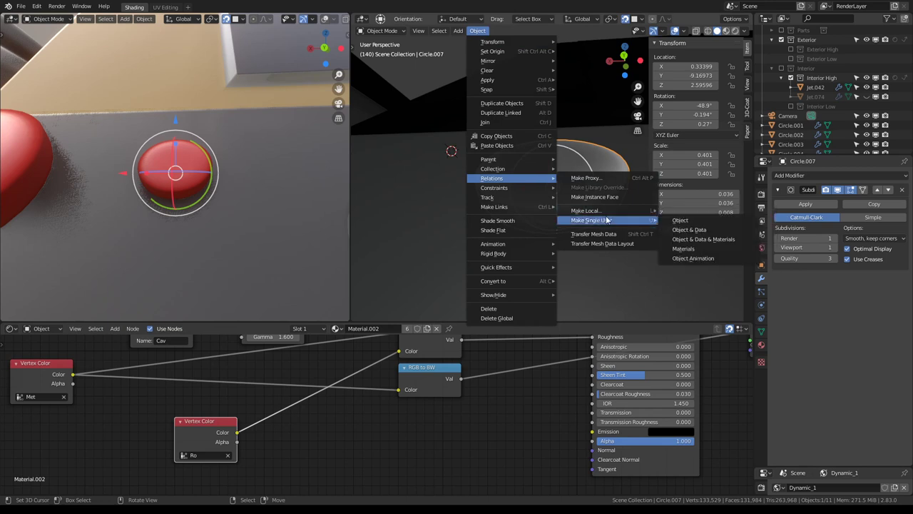
Give Circle.007 its own mesh data and Limited Dissolve its edges with a lowered angle.
left_click(684, 229)
key("KP_Decimal")
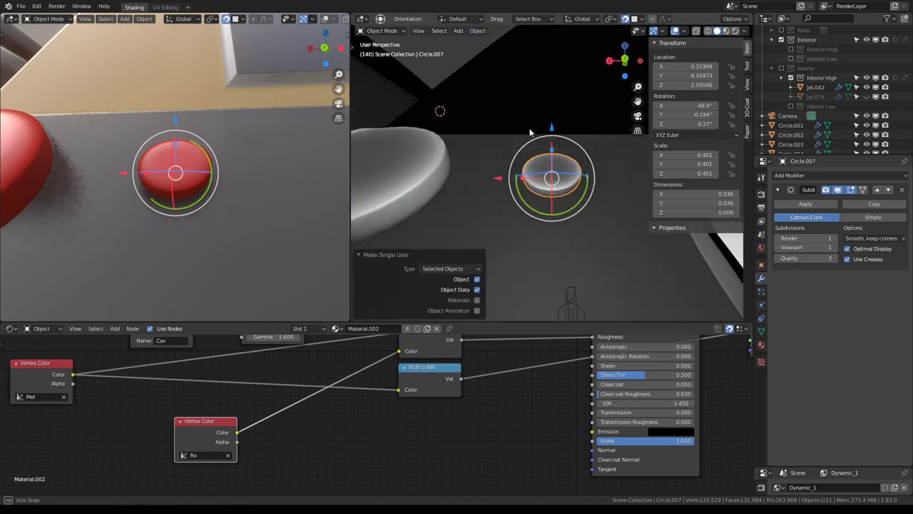
mouse_move(567, 167)
middle_mouse_down()
mouse_move(479, 160)
mouse_move(612, 189)
mouse_move(582, 142)
middle_mouse_up()
key("Tab")
key("alt+a")
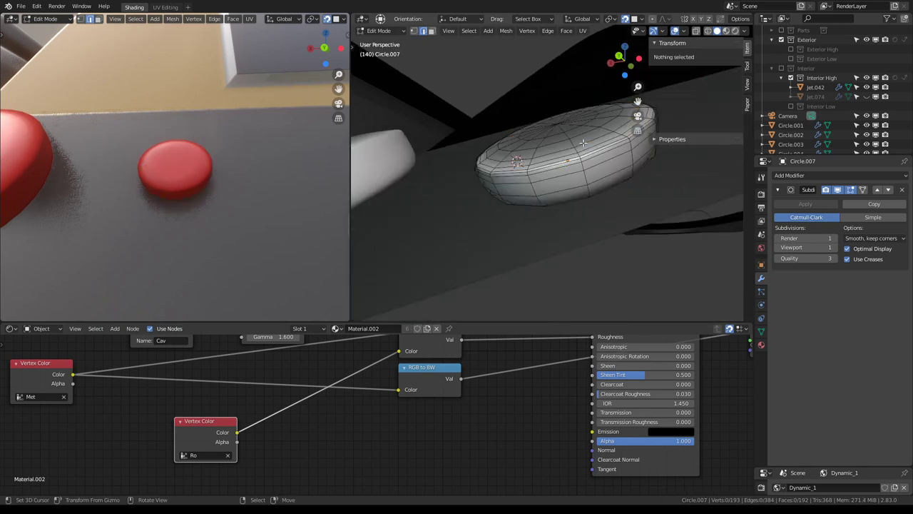
key("a")
key("q")
mouse_move(539, 105)
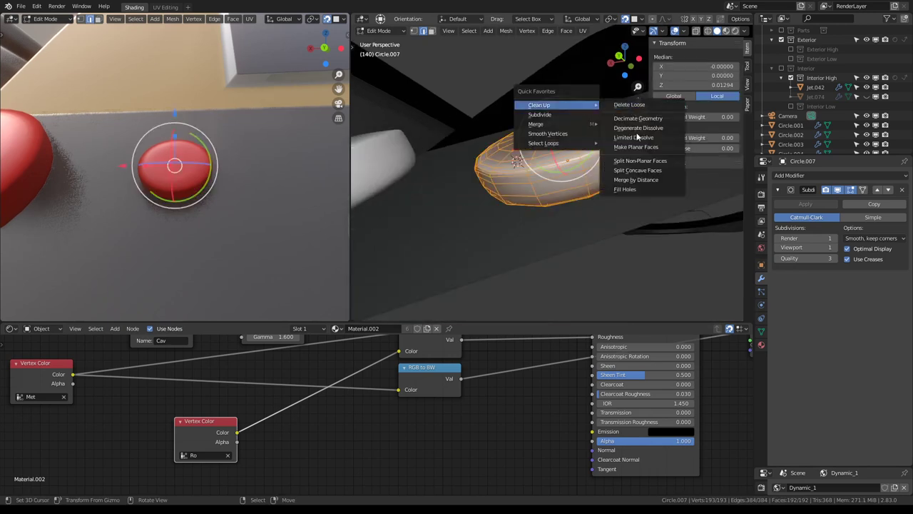
left_click(635, 138)
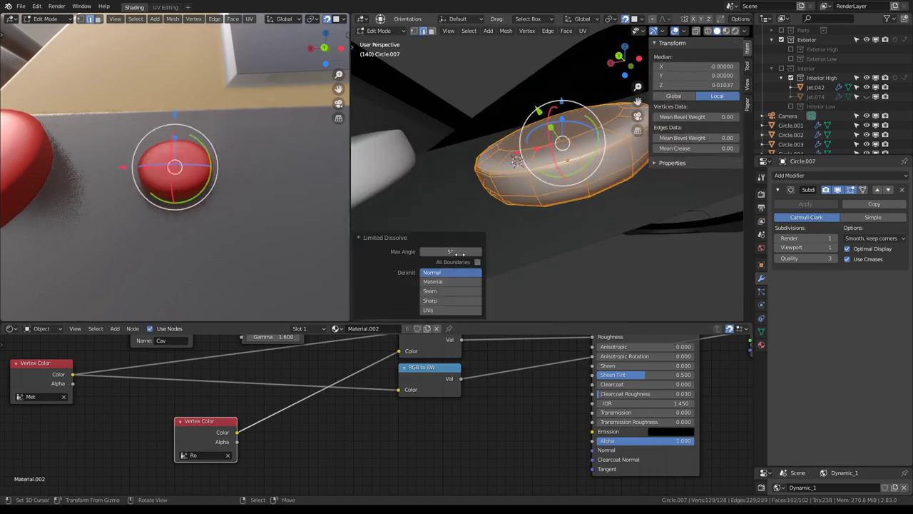
mouse_move(459, 254)
left_mouse_down()
mouse_move(428, 254)
mouse_move(470, 251)
mouse_move(441, 251)
left_mouse_up()
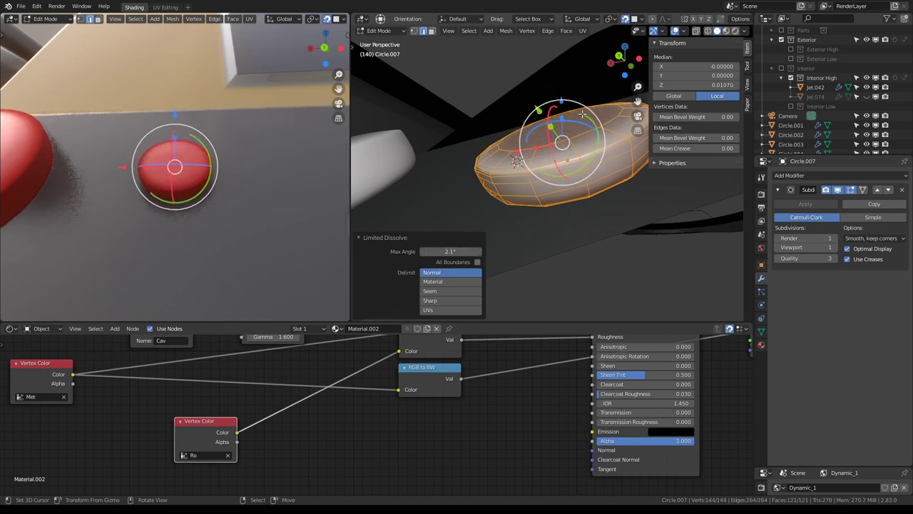
Extrude and scale the disc's top face inward to form a raised rim.
middle_click_drag(583, 114, 594, 143)
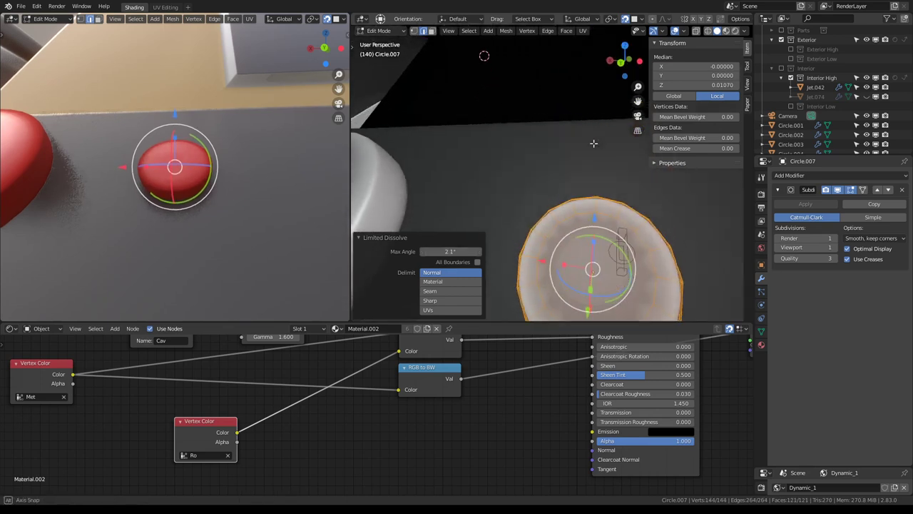
middle_click_drag(573, 180, 570, 199)
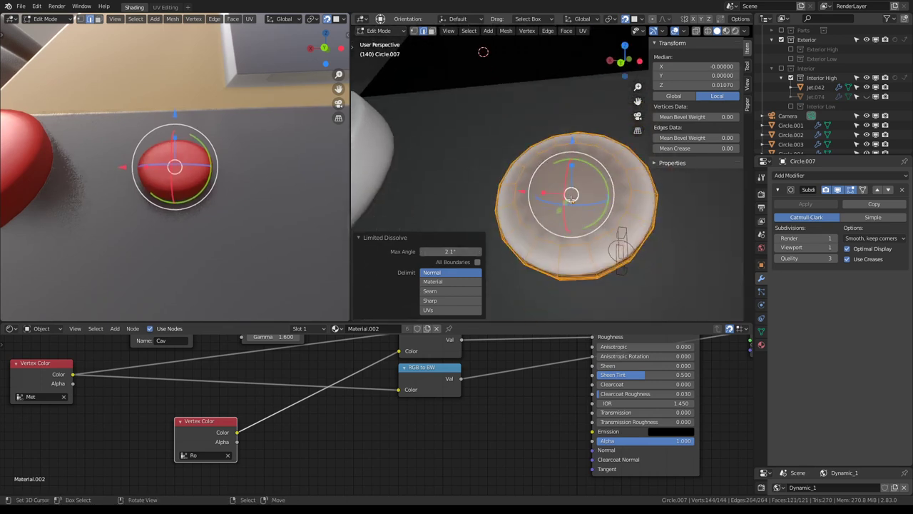
left_click(432, 32)
left_click(570, 187)
key("e")
key("s")
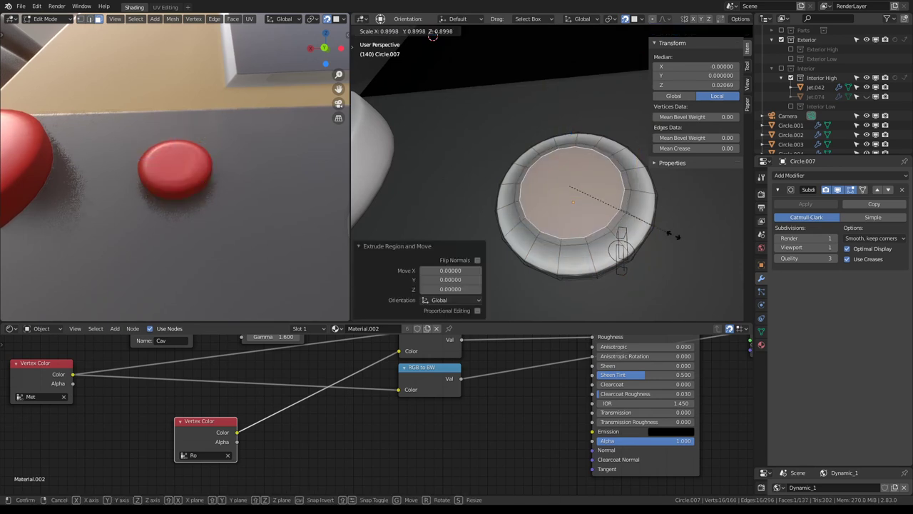
left_click(594, 211)
middle_click_drag(594, 211, 597, 219)
key("Tab")
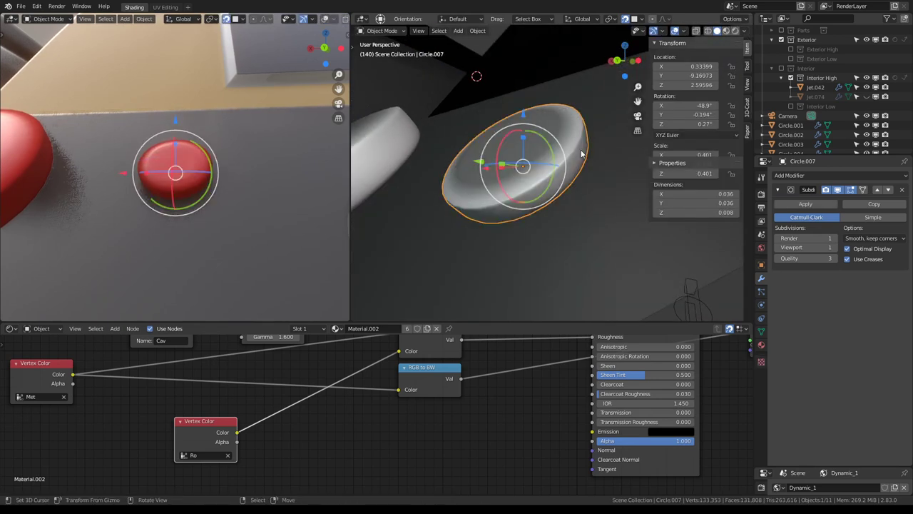
mouse_move(568, 161)
middle_mouse_down()
mouse_move(583, 163)
mouse_move(524, 124)
mouse_move(623, 32)
middle_mouse_up()
Place a linked copy Circle.008 above the disc, clear its rotation and flatten it along Z.
key("alt+d")
left_click(510, 109)
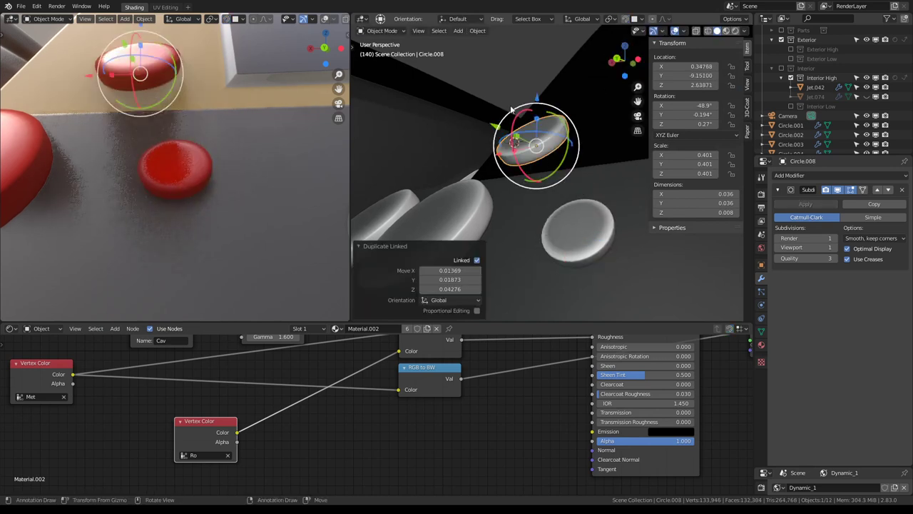
key("alt+r")
key("Tab")
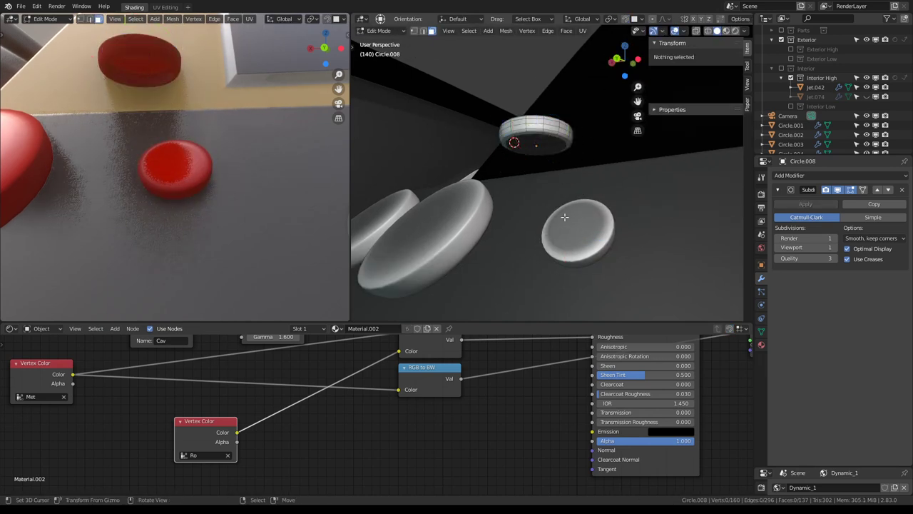
key("s")
key("z")
left_click(532, 197)
key("Tab")
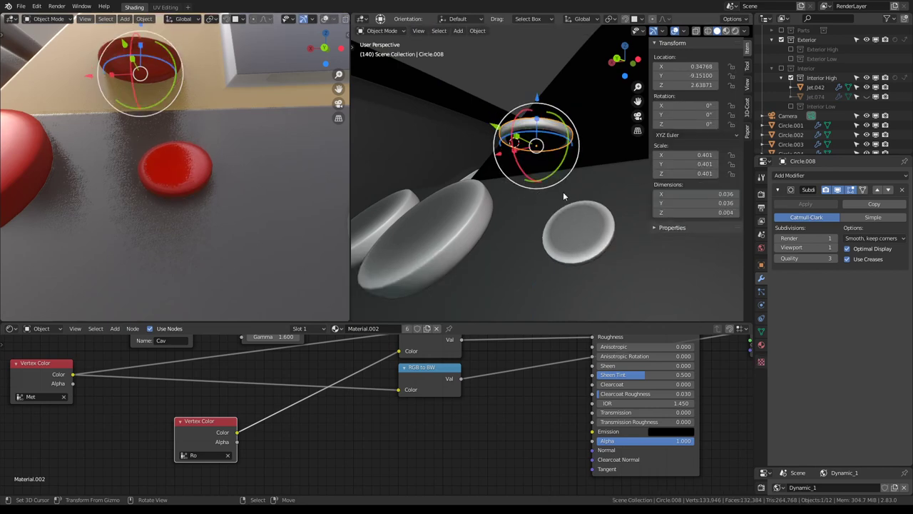
mouse_move(563, 191)
middle_mouse_down()
mouse_move(548, 178)
mouse_move(608, 239)
mouse_move(618, 293)
mouse_move(596, 247)
middle_mouse_up()
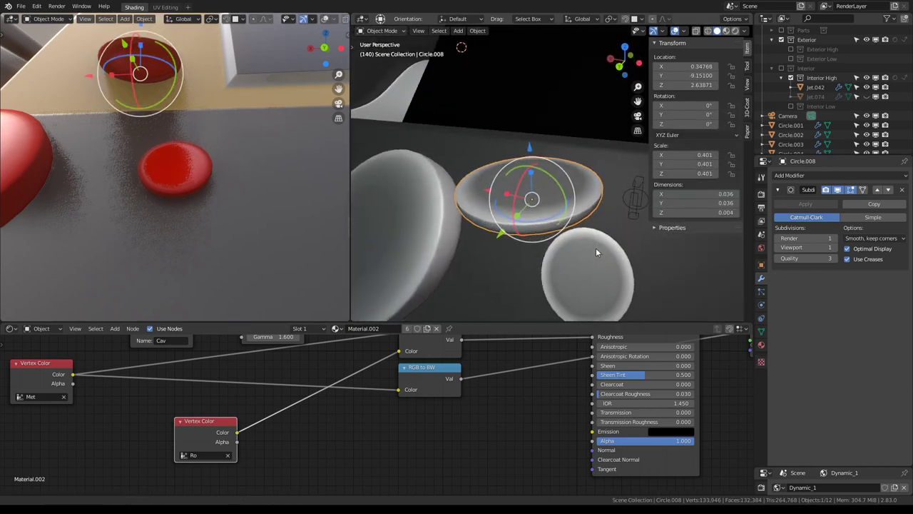
Shrink the shared disc mesh to 0.826 of its size.
key("Tab")
key("s")
left_click(600, 169)
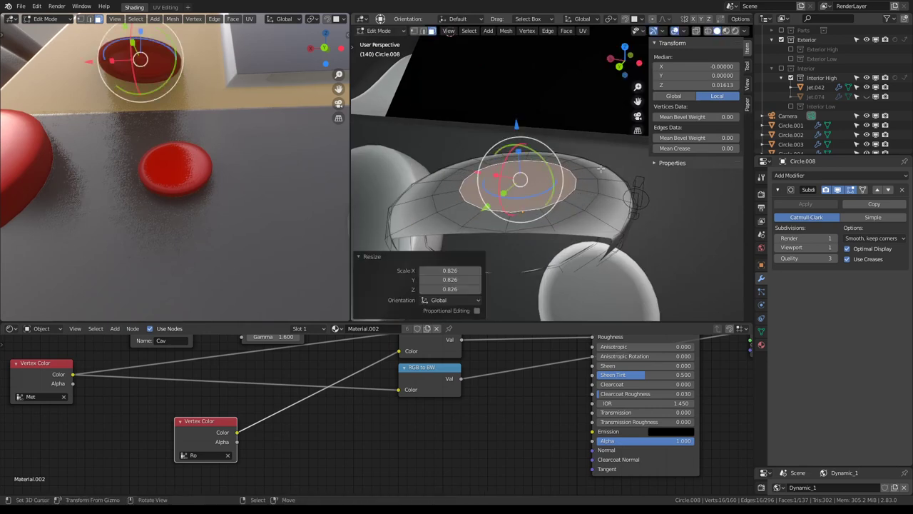
middle_click_drag(455, 114, 485, 207)
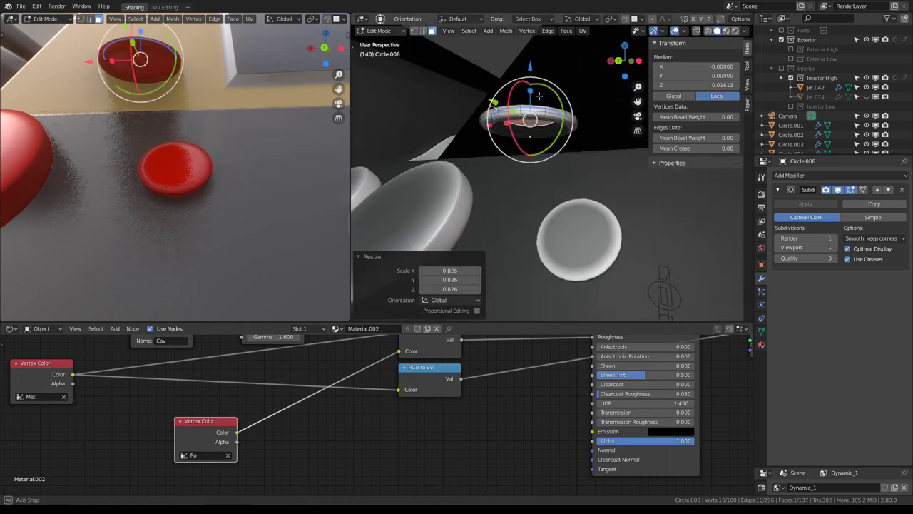
key("Tab")
mouse_move(178, 143)
middle_mouse_down()
mouse_move(159, 102)
mouse_move(178, 53)
mouse_move(250, 118)
middle_mouse_up()
scroll(544, 180, "up", 2)
middle_click_drag(544, 180, 523, 155)
Nudge Circle.007 to location 0.33369, -9.16850, 2.59455.
left_click(572, 195)
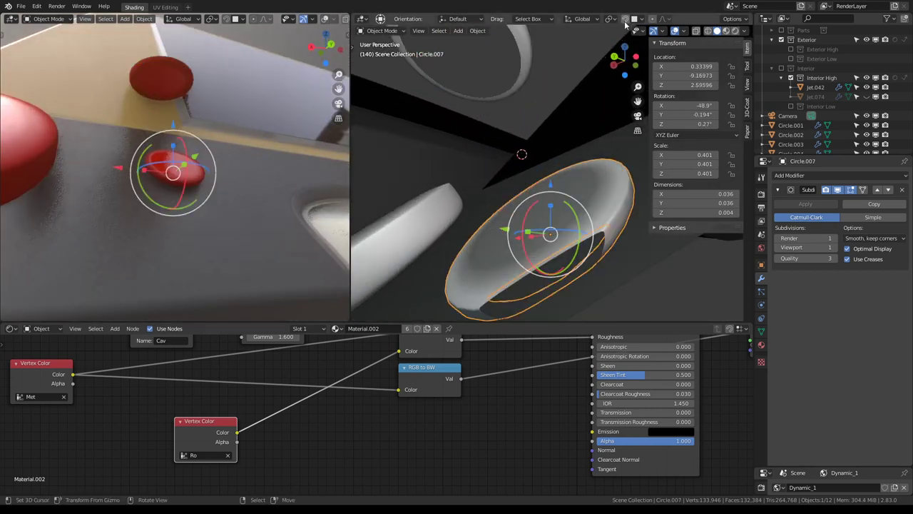
key("g")
middle_click_drag(549, 199, 577, 229)
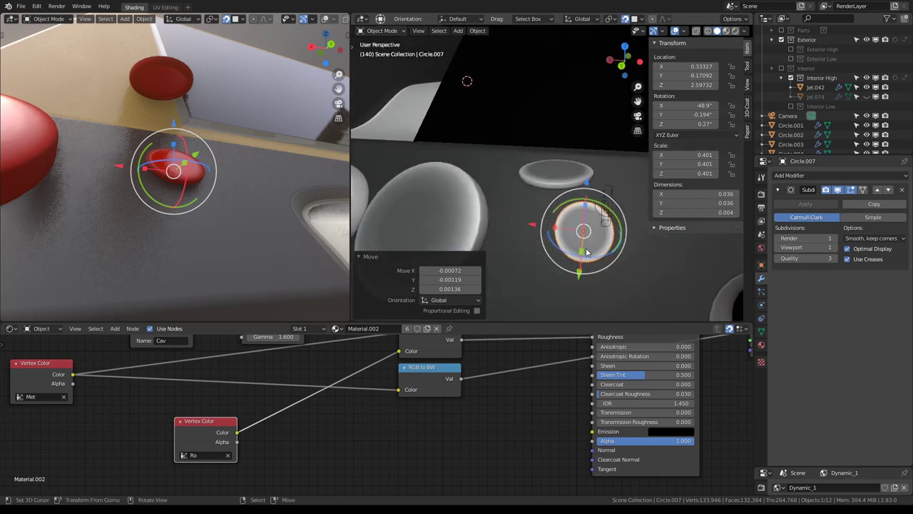
left_click_drag(578, 230, 591, 225)
scroll(590, 226, "down", 5)
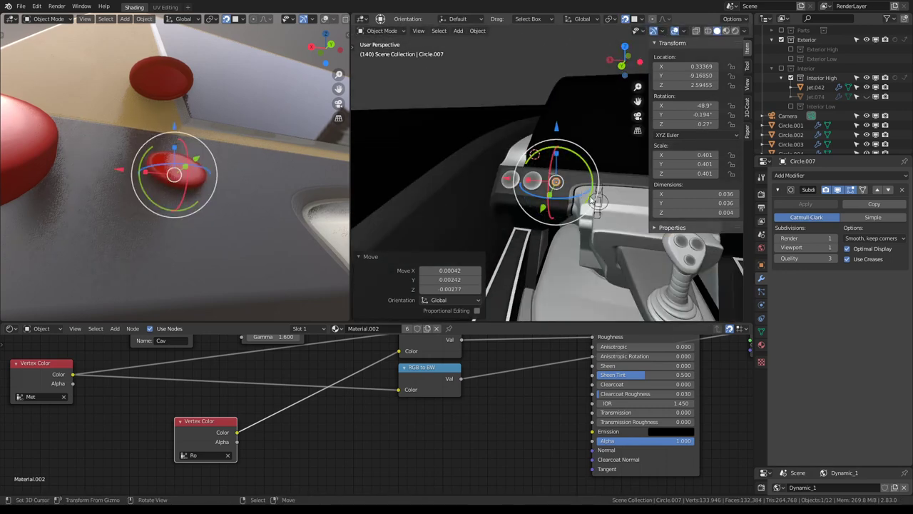
middle_click_drag(531, 248, 579, 224)
scroll(562, 171, "up", 3)
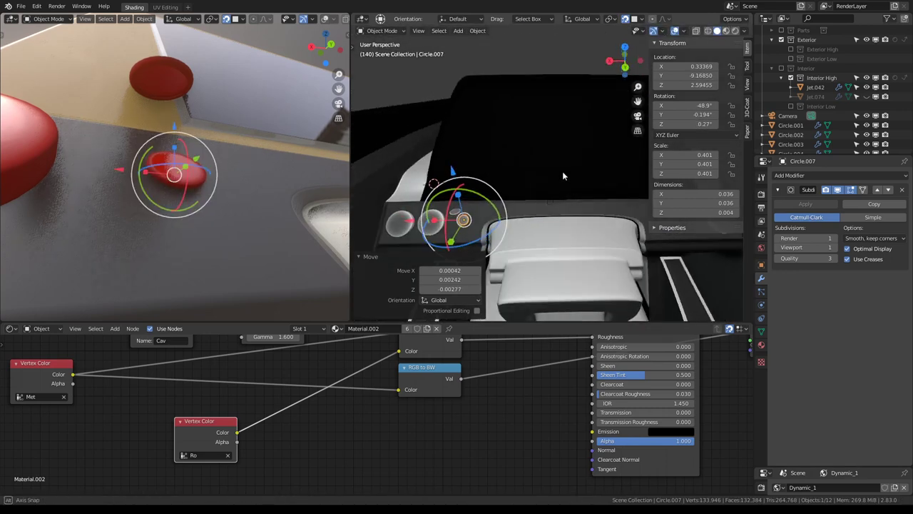
middle_click_drag(562, 164, 517, 163)
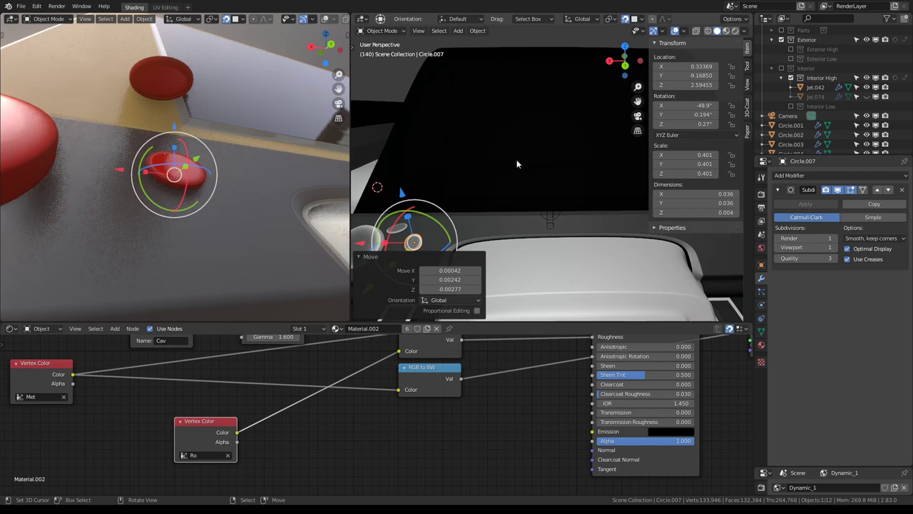
Add a Mirror modifier below Subdivision with Jet.042 as the mirror object.
left_click(799, 176)
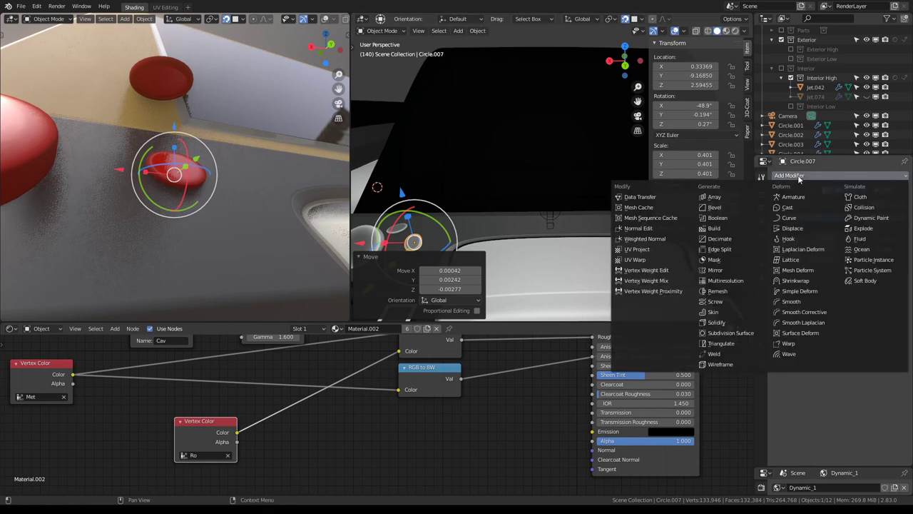
left_click(724, 272)
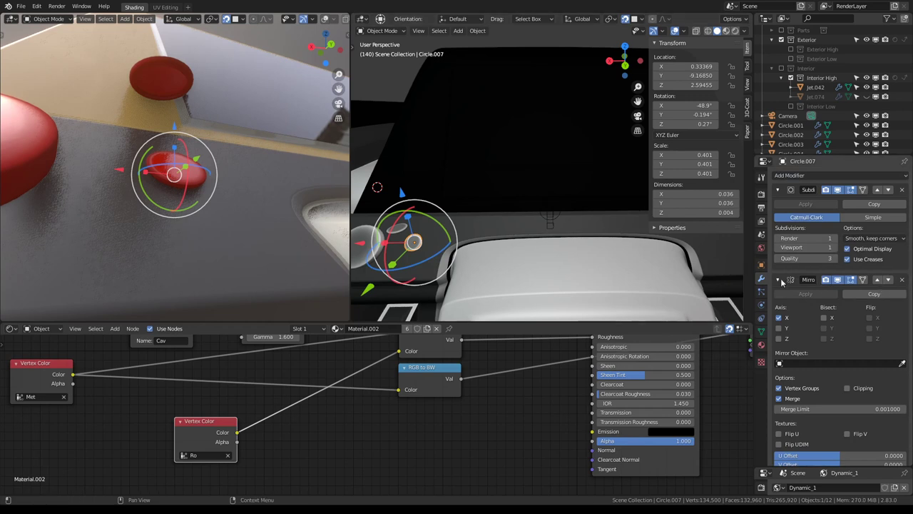
left_click(778, 279)
left_click(877, 280)
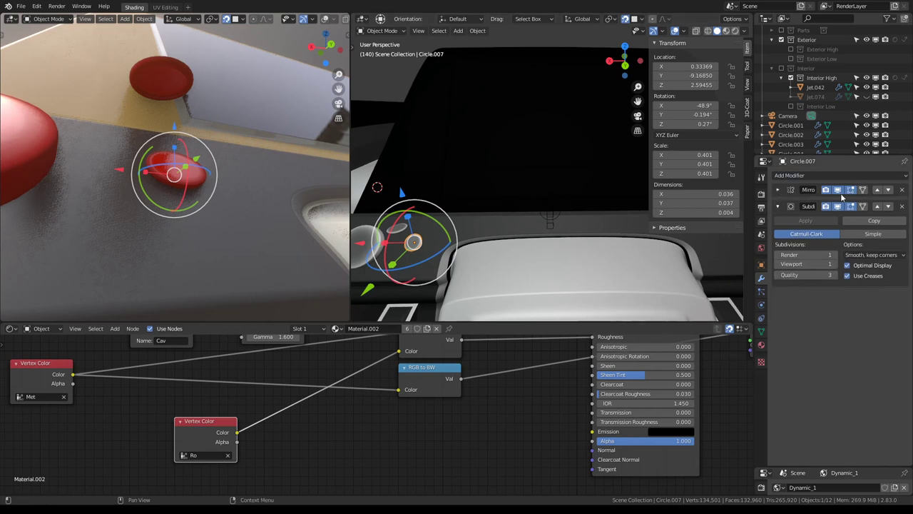
left_click(888, 190)
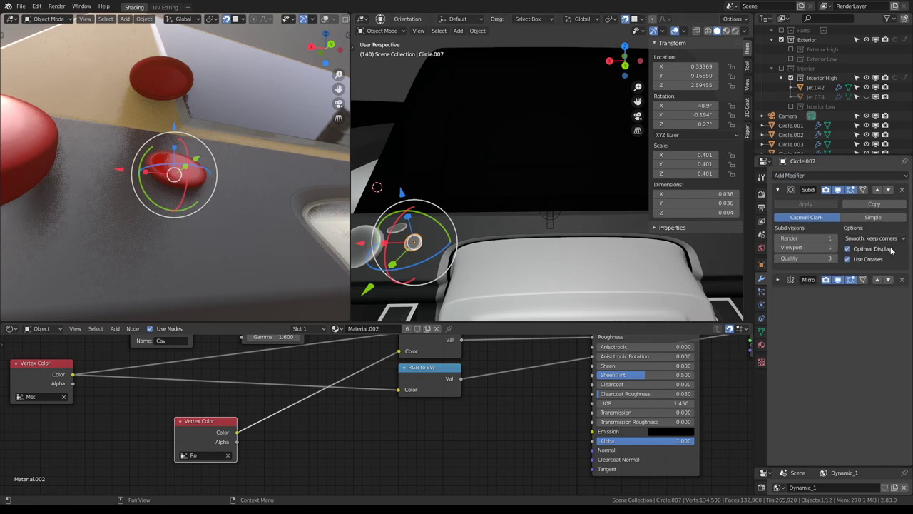
left_click(777, 280)
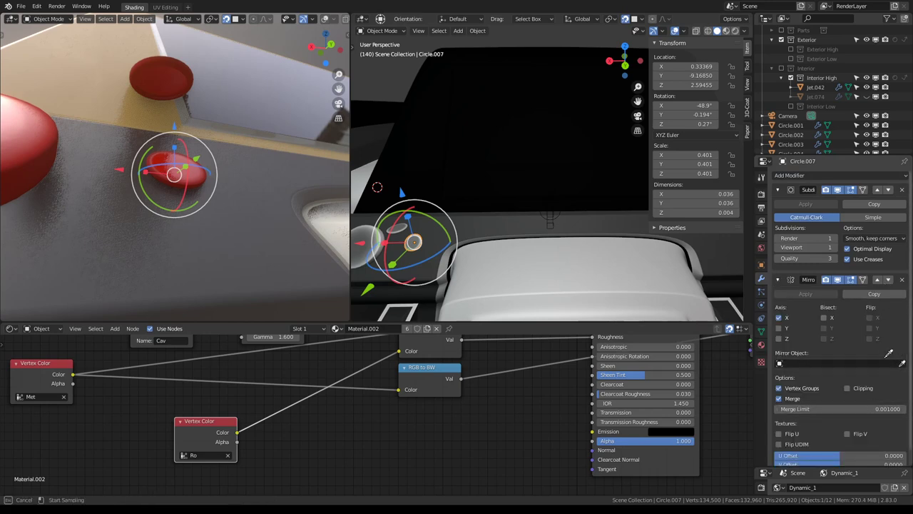
left_click(264, 174)
Move the red button into place on the dashboard panel.
mouse_move(262, 176)
middle_mouse_down()
mouse_move(283, 205)
mouse_move(265, 174)
mouse_move(235, 153)
mouse_move(263, 192)
middle_mouse_up()
scroll(284, 205, "up", 3)
scroll(291, 216, "up", 3)
scroll(239, 151, "down", 5)
scroll(263, 192, "up", 5)
middle_click_drag(207, 199, 159, 178)
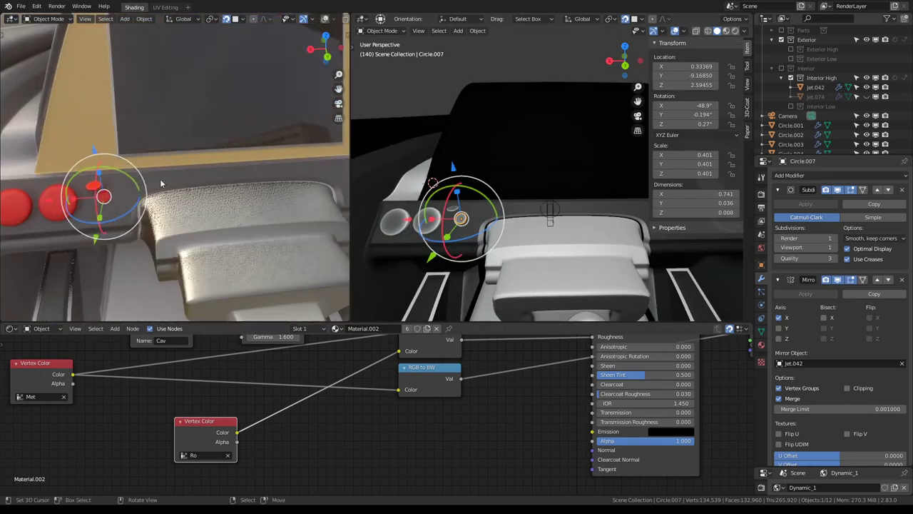
key("g")
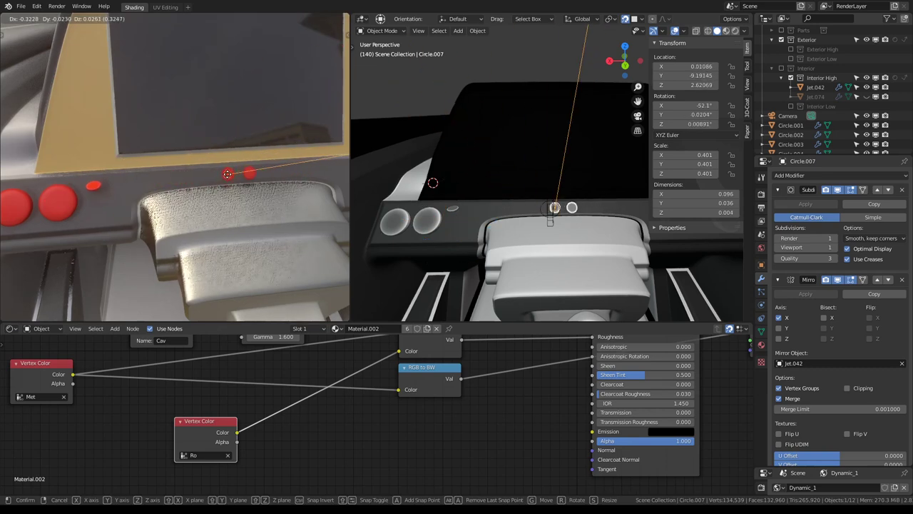
left_click(105, 193)
scroll(191, 208, "up", 2)
middle_click_drag(191, 208, 179, 164)
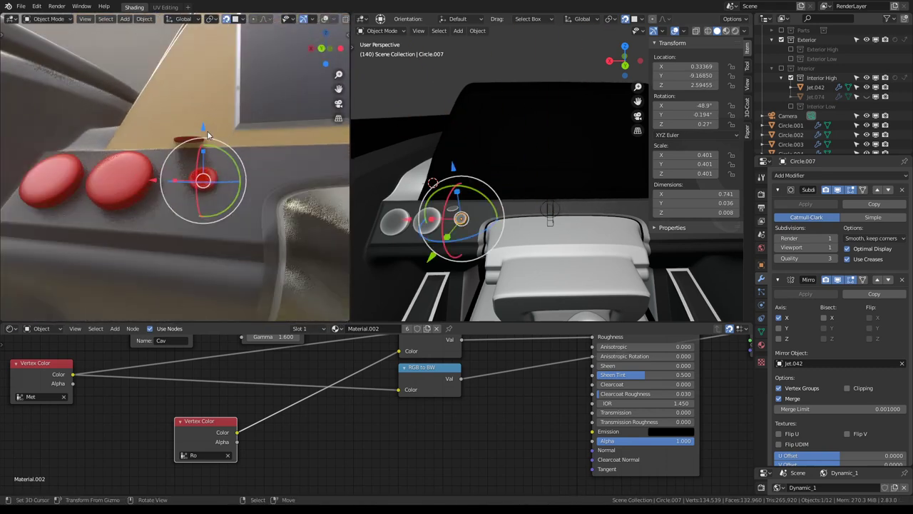
scroll(149, 127, "up", 3)
middle_click_drag(150, 127, 170, 111)
left_click(384, 31)
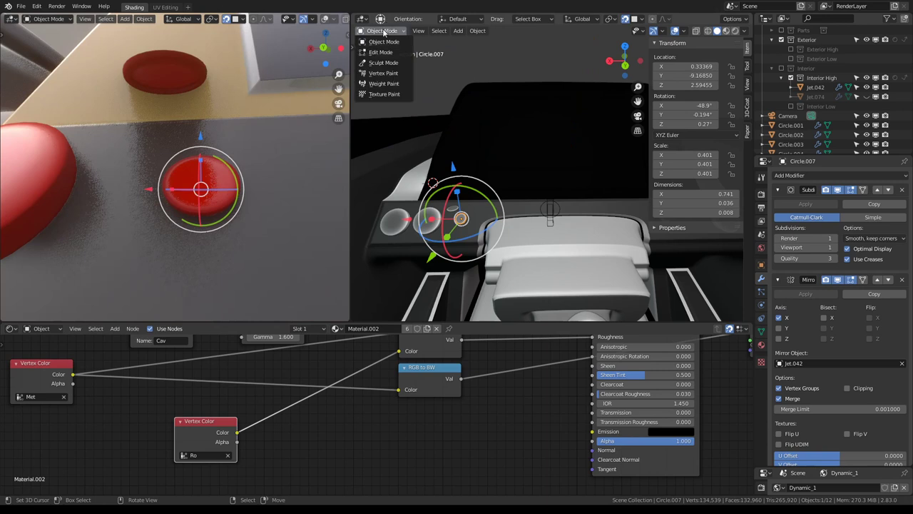
In Vertex Paint mode, paint the small round button dark grey on the Col layer.
left_click(389, 74)
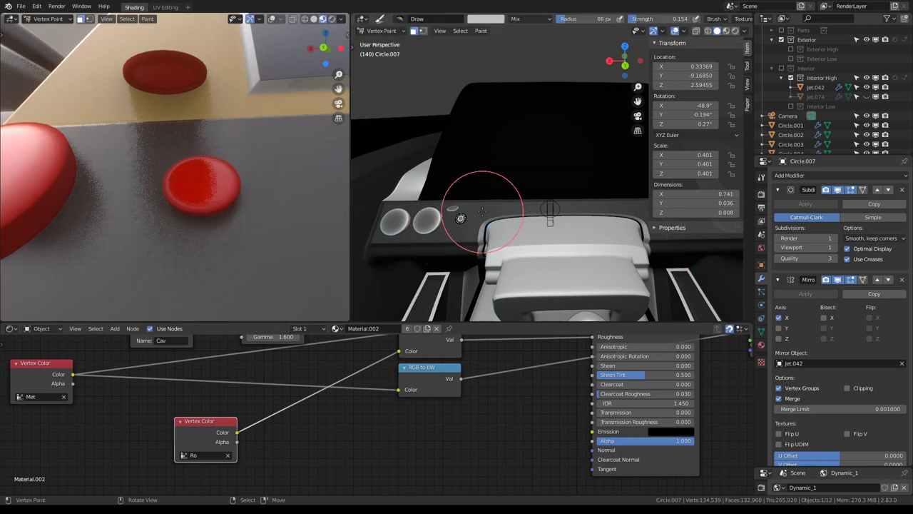
scroll(472, 214, "up", 5)
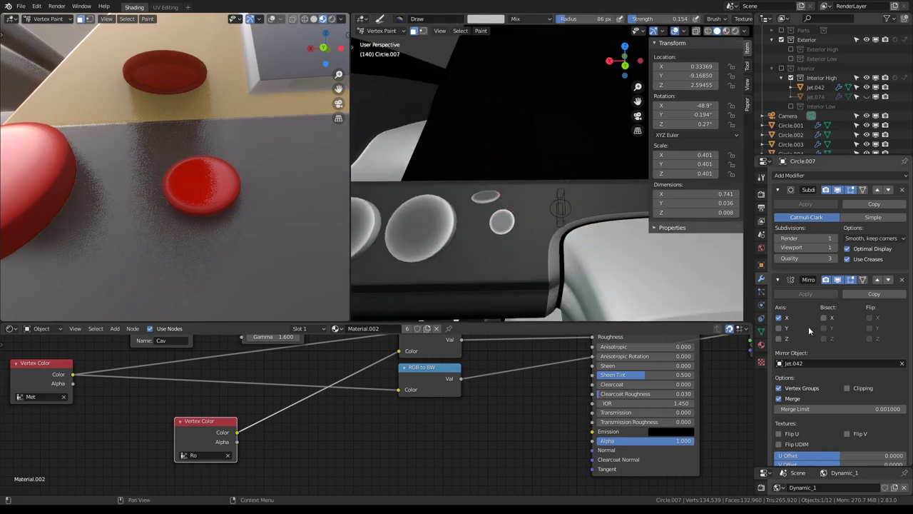
left_click(760, 332)
left_click(788, 363)
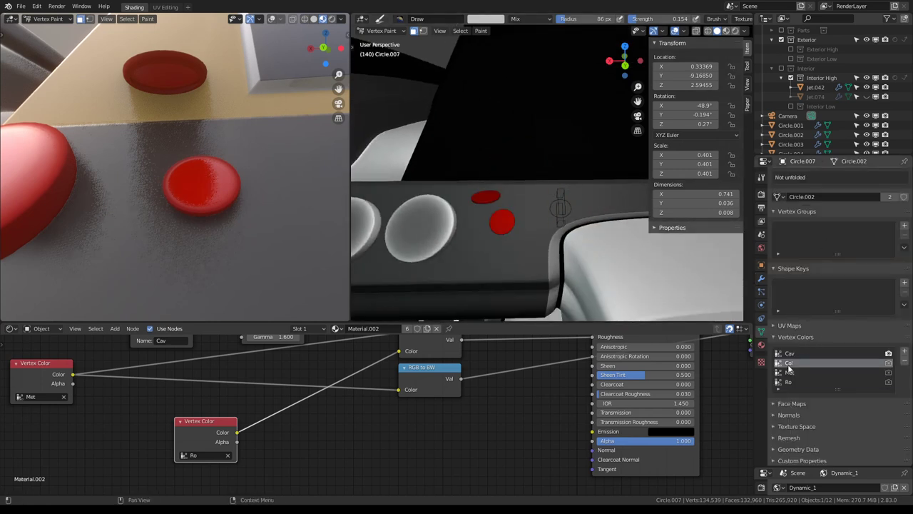
middle_click_drag(224, 112, 317, 146)
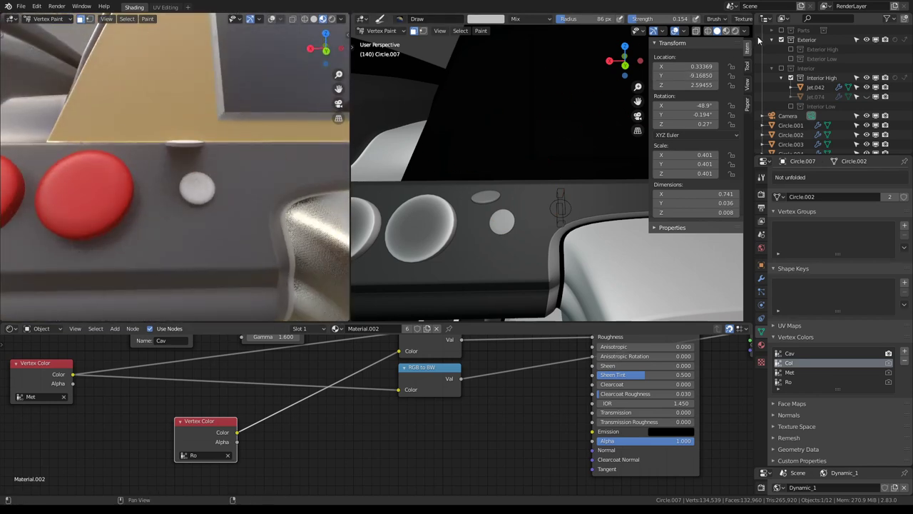
left_click(747, 69)
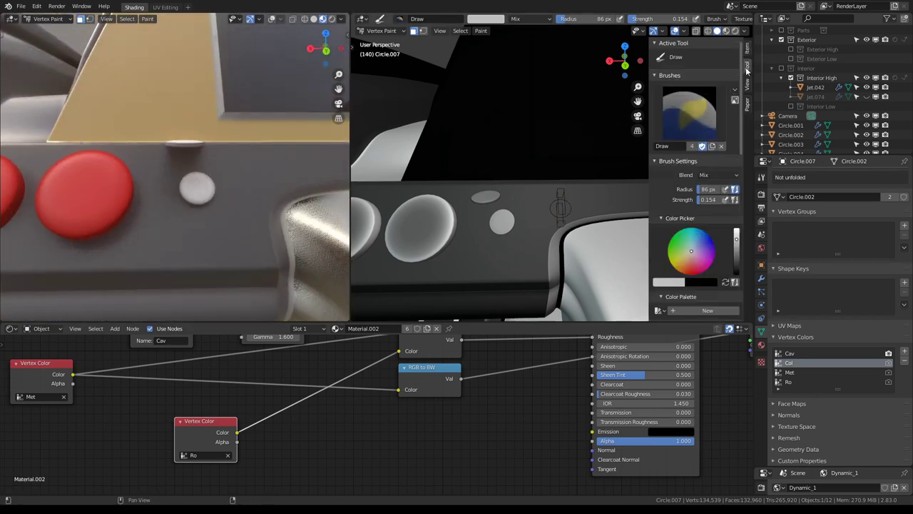
left_click_drag(738, 244, 737, 257)
left_click(517, 202)
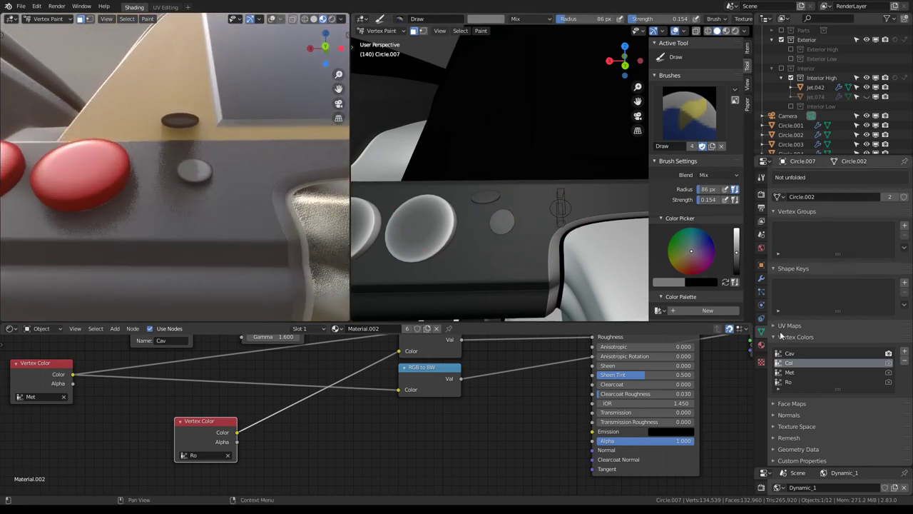
Paint the two small dots white on Met, then grey and black on Ro.
left_click(788, 373)
left_click_drag(739, 247, 737, 231)
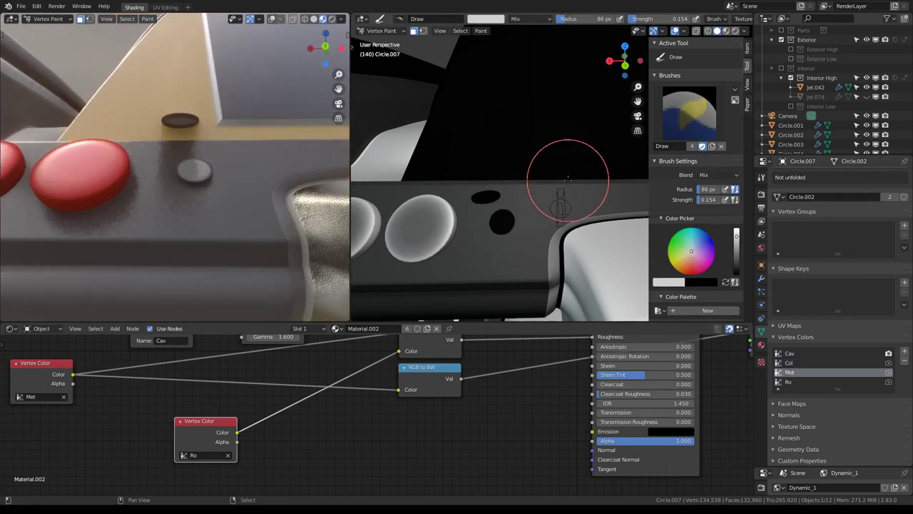
left_click_drag(499, 214, 564, 176)
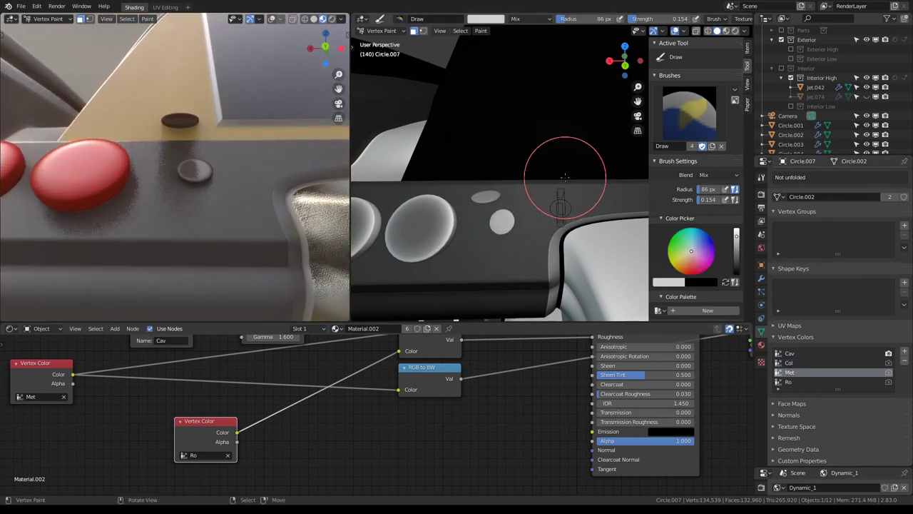
left_click(788, 382)
left_click_drag(737, 260, 737, 252)
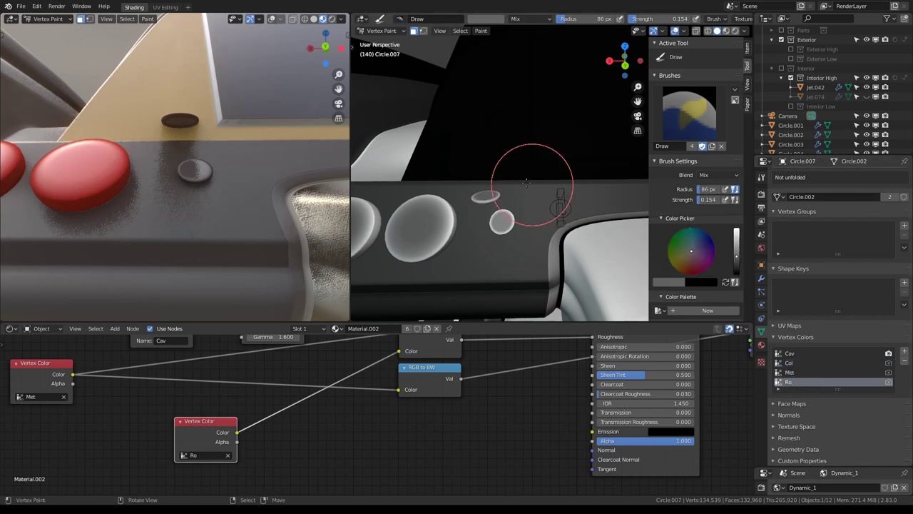
left_click_drag(540, 163, 511, 173)
middle_click_drag(557, 184, 532, 199)
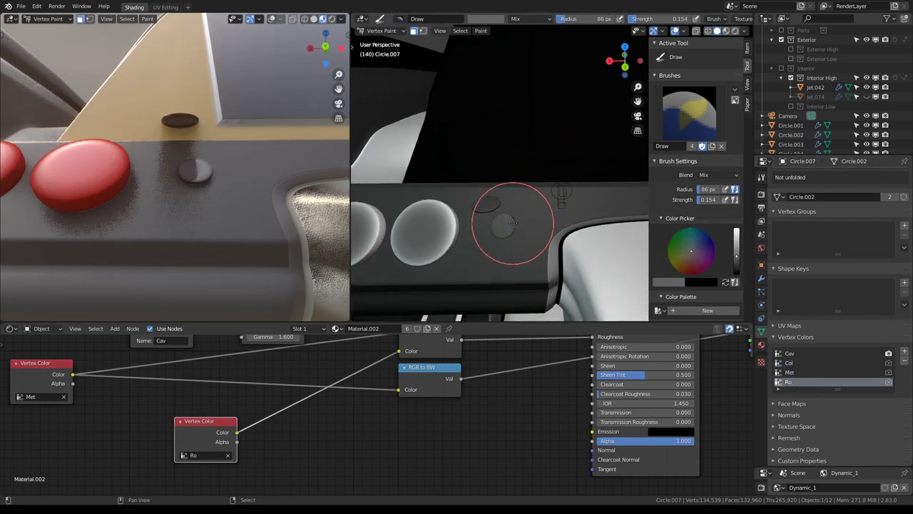
left_click_drag(736, 263, 736, 269)
left_click_drag(492, 212, 542, 224)
mouse_move(254, 153)
middle_mouse_down()
mouse_move(191, 162)
mouse_move(235, 178)
middle_mouse_up()
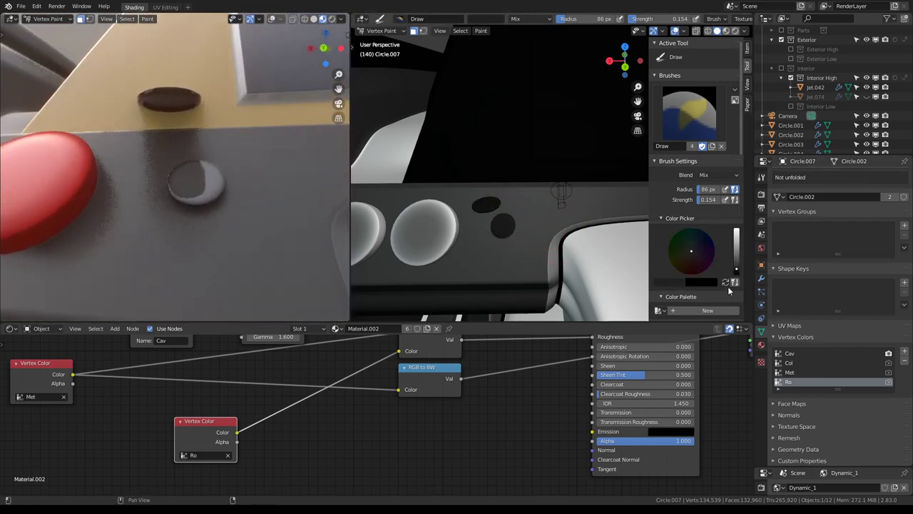
Repaint the small dot white on the Met layer.
left_click(797, 373)
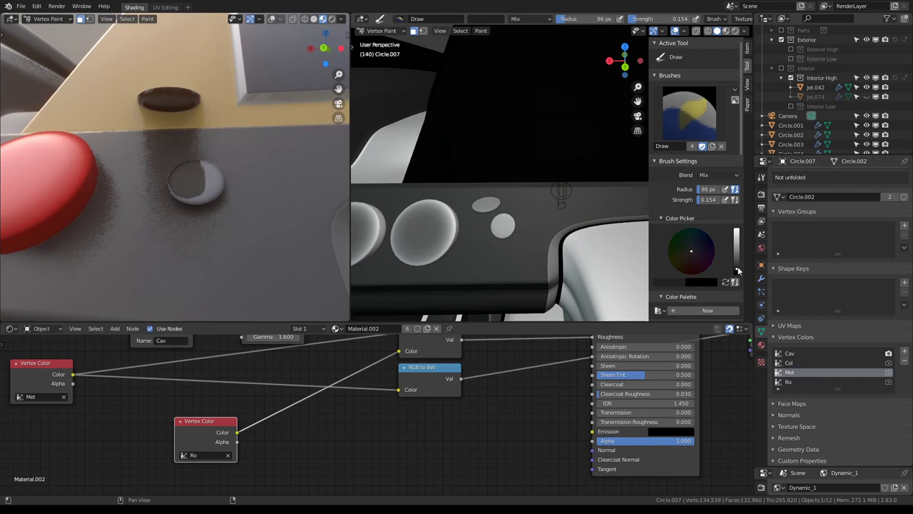
left_click_drag(737, 270, 736, 229)
left_click(512, 216)
middle_click_drag(239, 116, 278, 143)
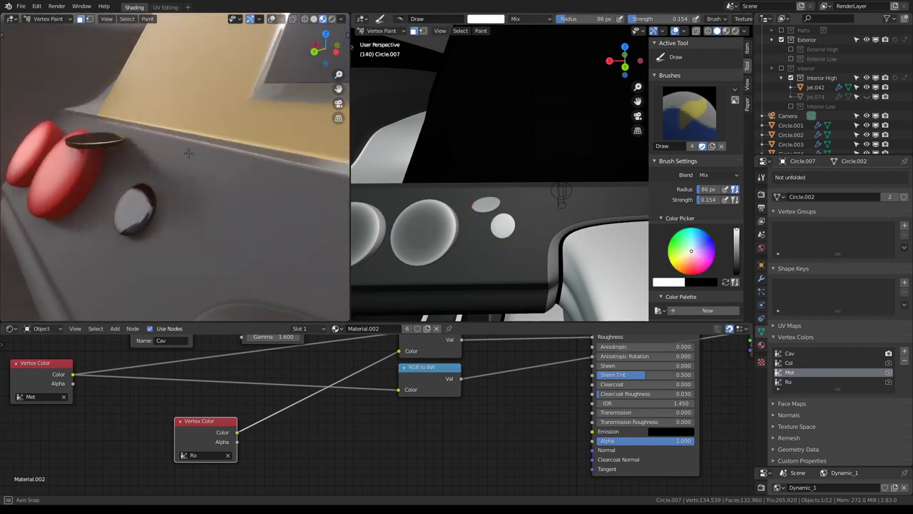
Paint the dots light grey on the Ro layer, adjusting the shade darker and lighter.
left_click(785, 382)
left_click_drag(738, 239, 738, 244)
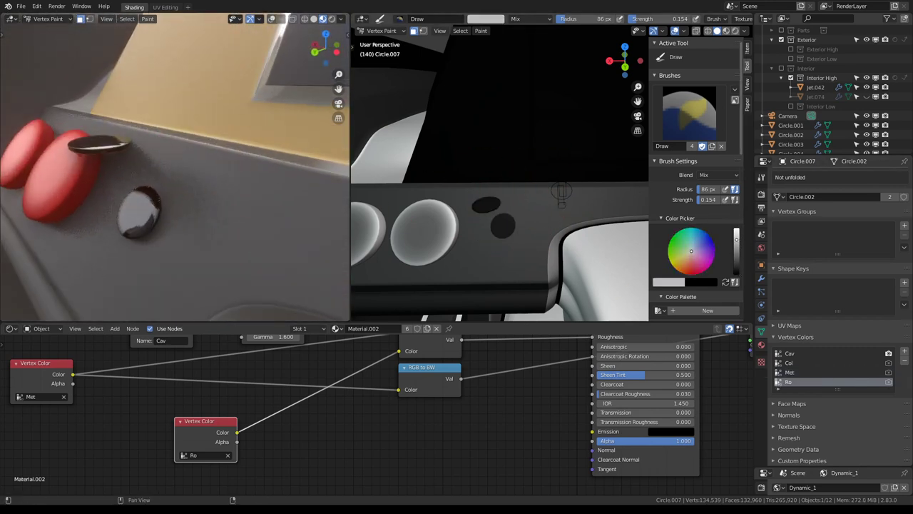
left_click(496, 214)
middle_click_drag(178, 178, 214, 164)
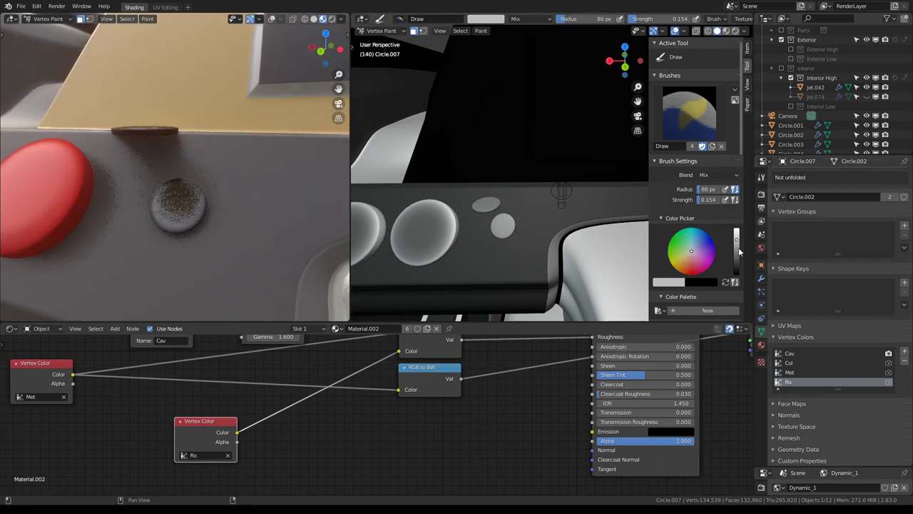
scroll(740, 251, "down", 5)
scroll(739, 121, "up", 2)
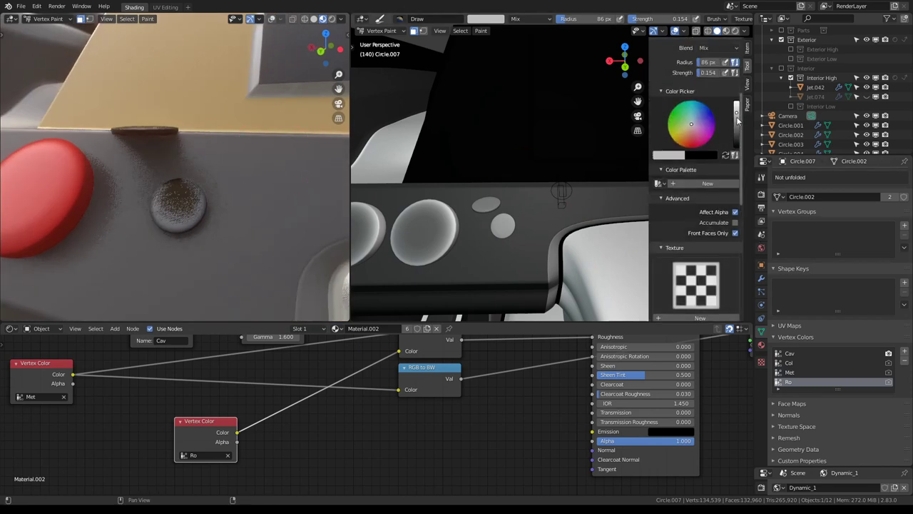
left_click_drag(738, 122, 737, 130)
left_click(503, 225)
middle_click_drag(444, 153, 430, 154)
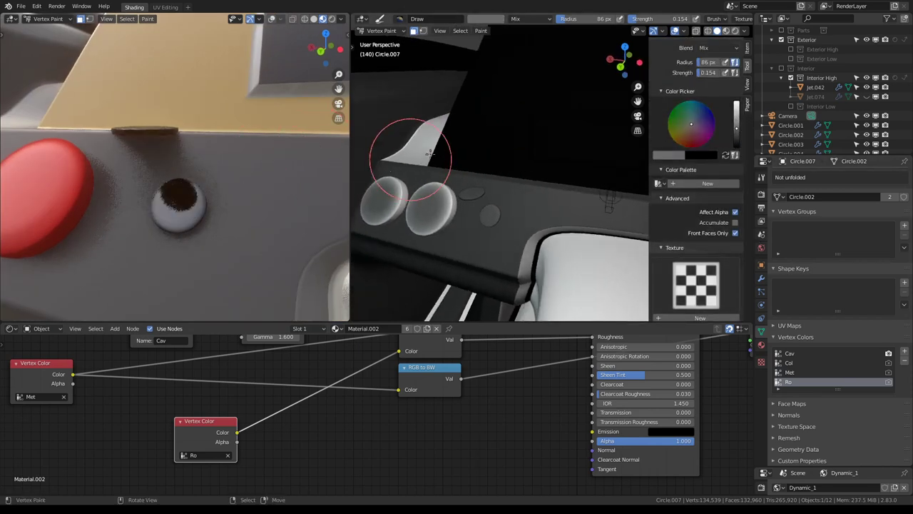
left_click_drag(736, 127, 736, 118)
left_click(490, 214)
mouse_move(490, 214)
middle_mouse_down()
mouse_move(461, 134)
mouse_move(433, 163)
middle_mouse_up()
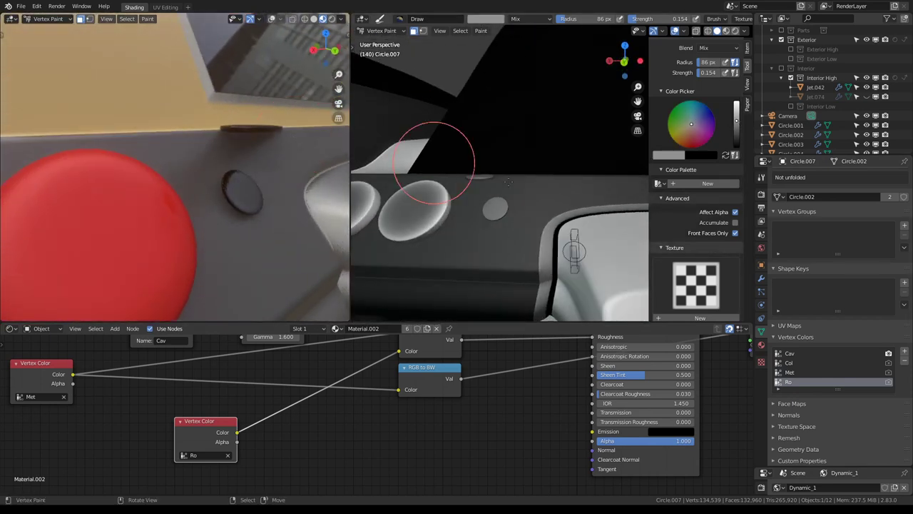
Brighten the brush colour on the Col and Ro layers, then view the whole dashboard.
left_click(789, 362)
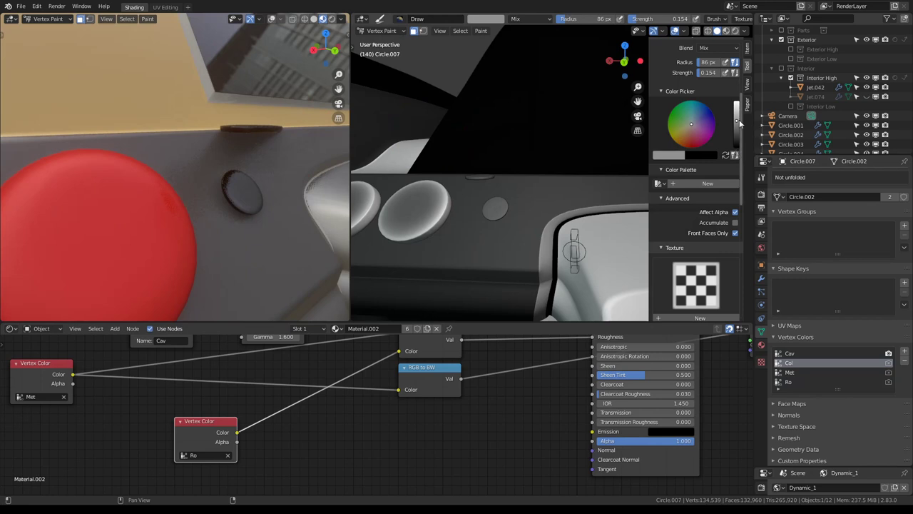
left_click_drag(736, 123, 736, 109)
mouse_move(235, 153)
middle_mouse_down()
mouse_move(199, 158)
mouse_move(207, 107)
middle_mouse_up()
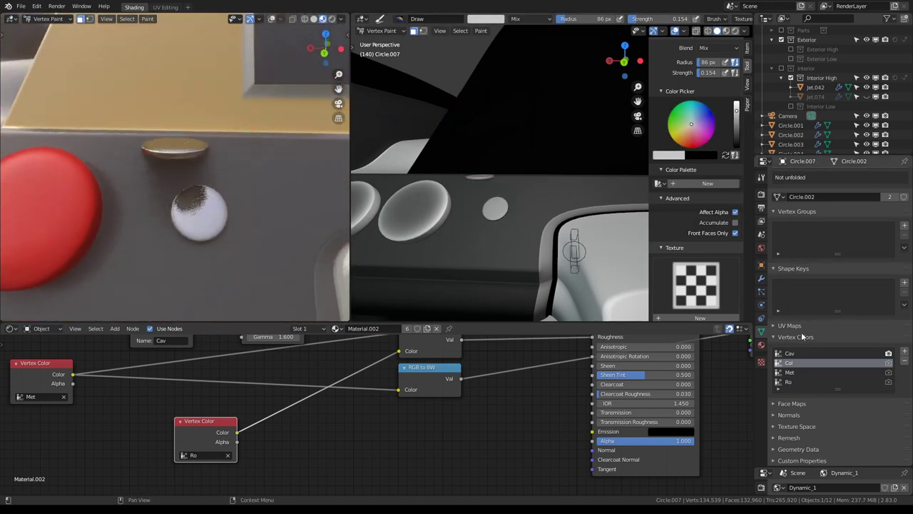
left_click(789, 382)
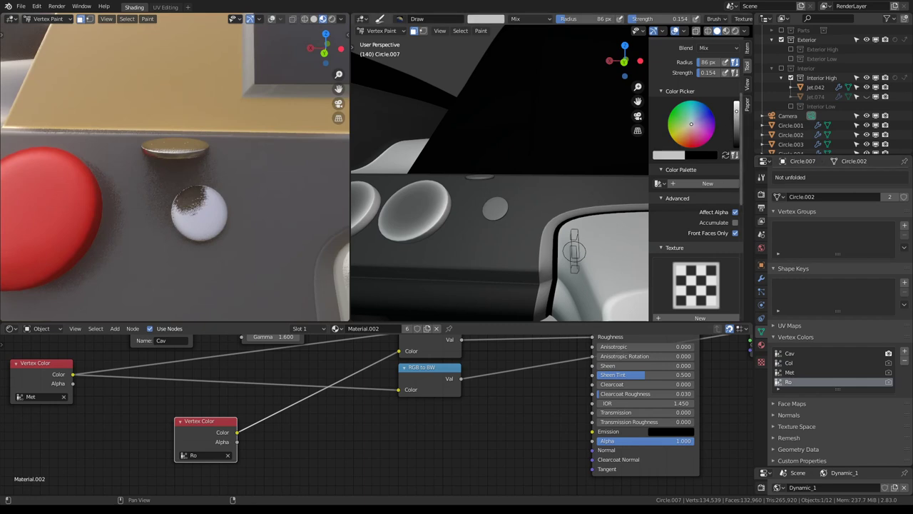
left_click_drag(737, 108, 736, 103)
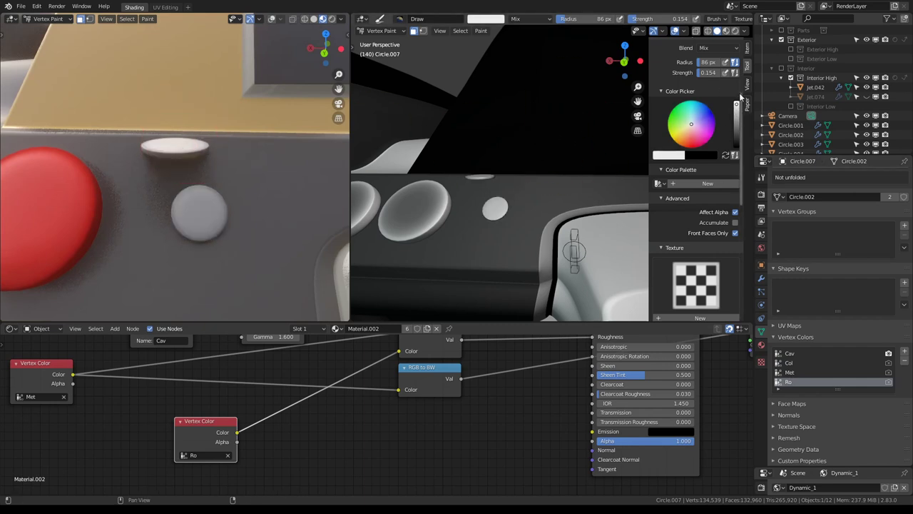
left_click_drag(736, 104, 737, 109)
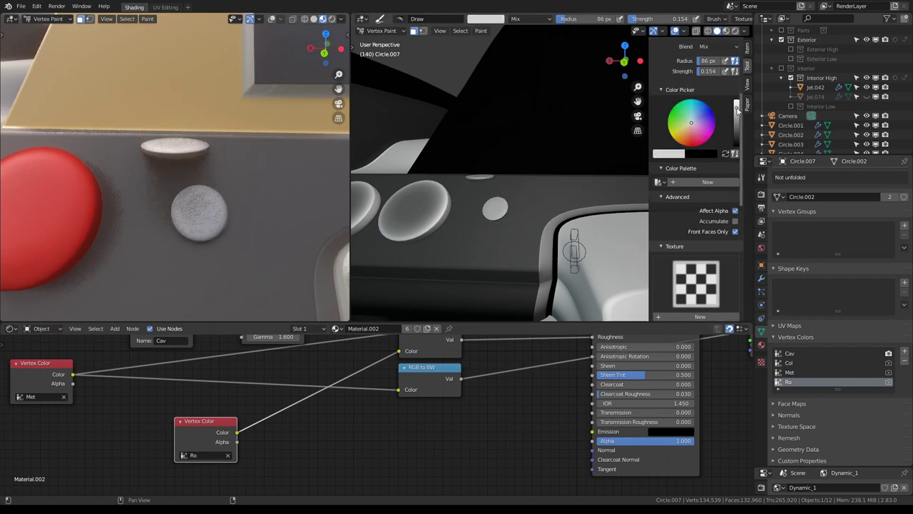
mouse_move(328, 92)
middle_mouse_down()
mouse_move(315, 103)
mouse_move(290, 86)
middle_mouse_up()
middle_click_drag(173, 115, 214, 142)
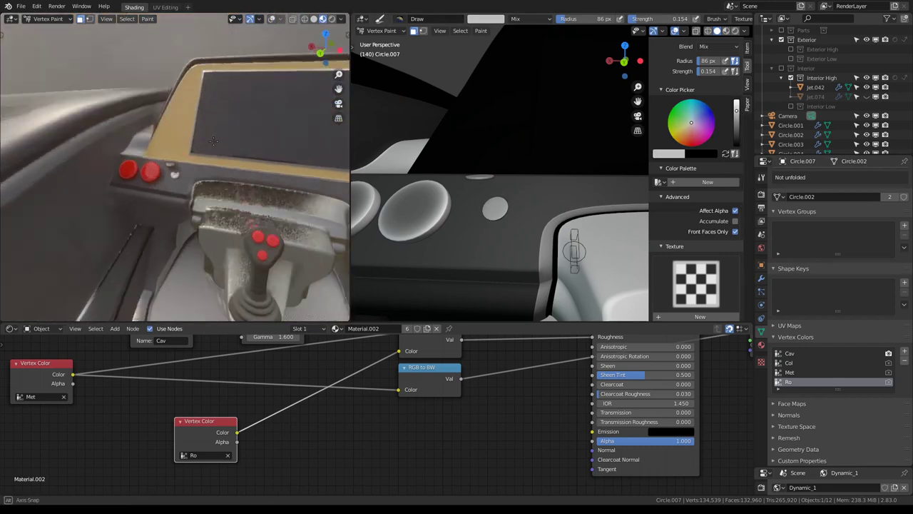
scroll(65, 44, "down", 1)
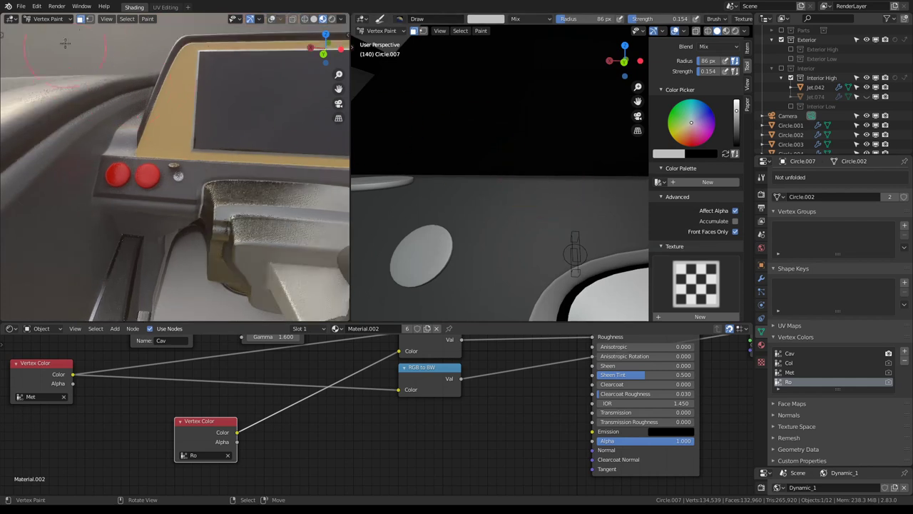
left_click(47, 19)
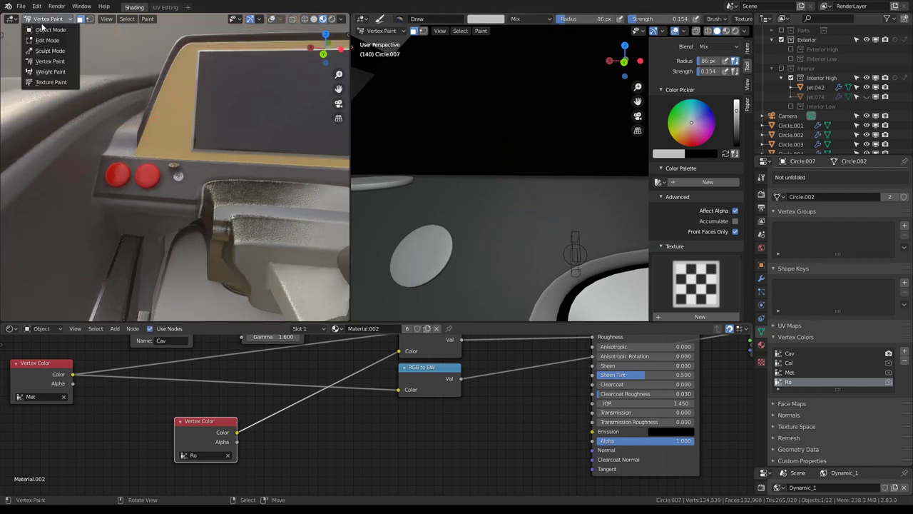
left_click(383, 31)
Enter Edit Mode on the disc and inset its centre faces.
left_click(389, 50)
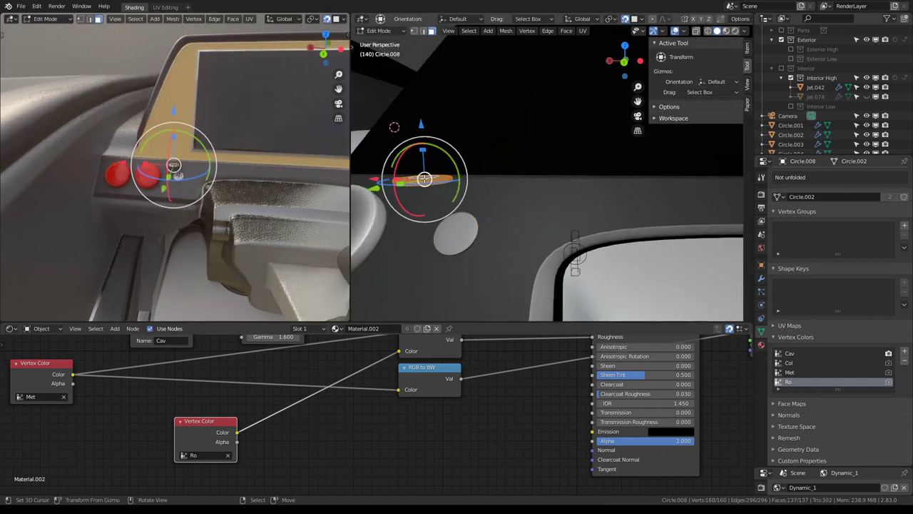
mouse_move(424, 178)
middle_mouse_down()
mouse_move(569, 239)
mouse_move(653, 260)
middle_mouse_up()
key("ctrl+space")
key("ctrl+z")
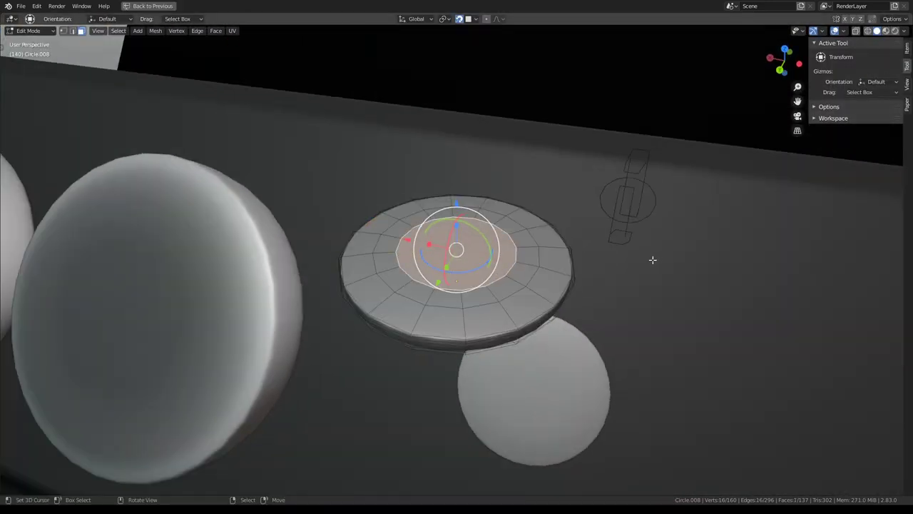
key("i")
left_click(601, 259)
middle_click_drag(602, 259, 607, 259)
Select the inner face rings and shrink them in stages, ending at 0.959 scale.
left_click(495, 263, "alt")
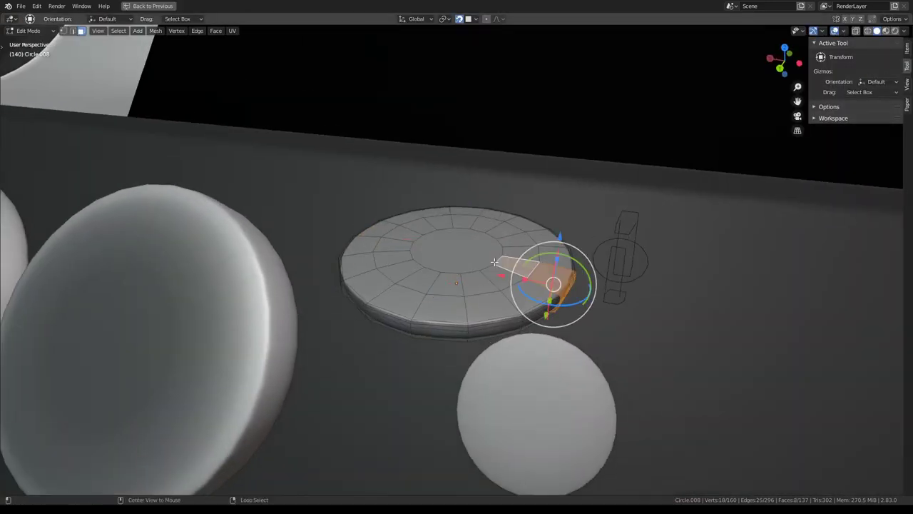
left_click(504, 267, "alt")
left_click(520, 284, "alt+shift")
key("s")
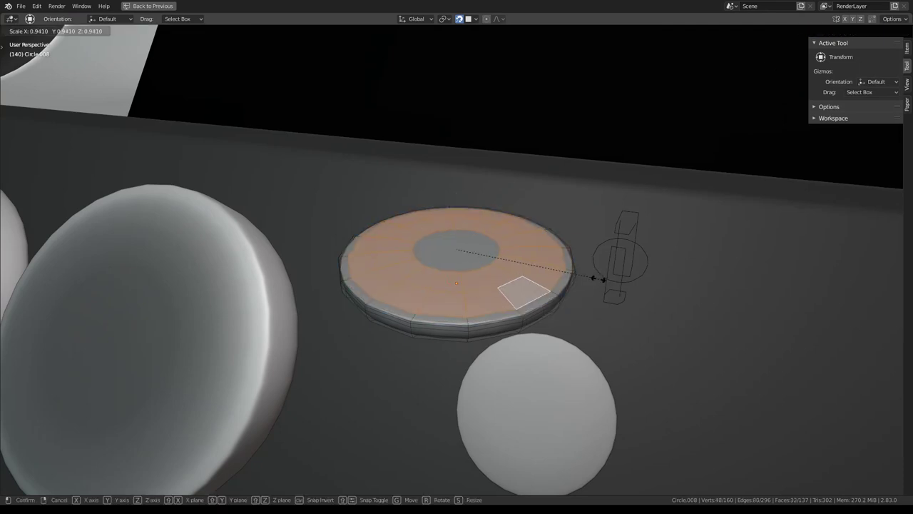
left_click(546, 289)
key("s")
left_click(604, 278)
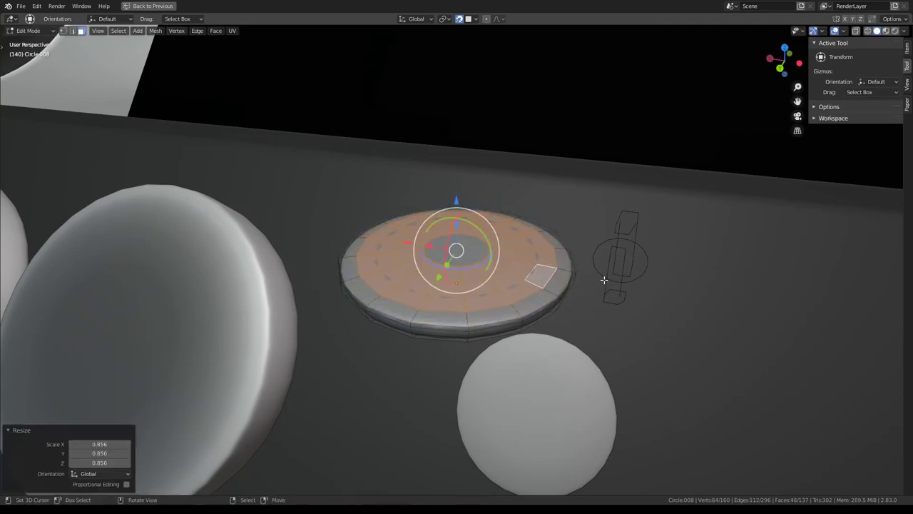
key("s")
left_click(632, 287)
left_click(628, 286, "alt+shift")
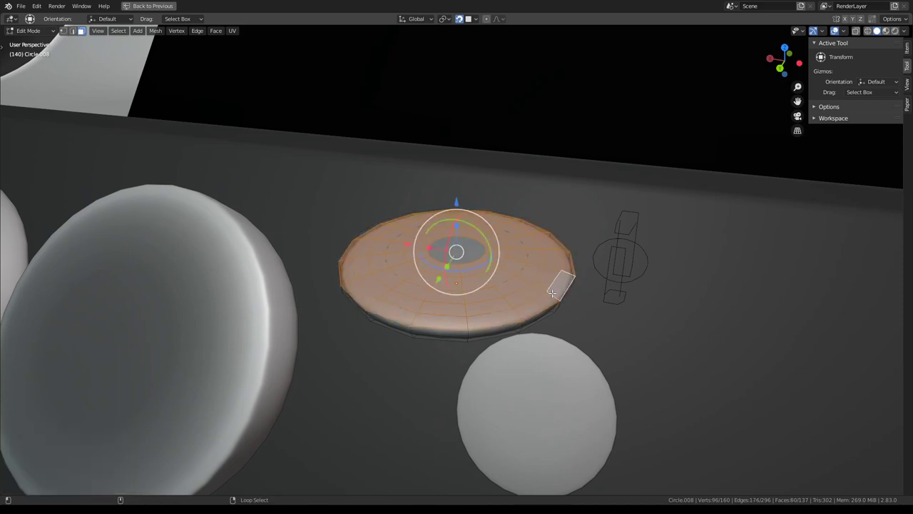
key("s")
left_click(614, 283)
Raise the inner face ring along Z to dome the bolt's centre.
mouse_move(614, 284)
middle_mouse_down()
mouse_move(548, 236)
mouse_move(583, 175)
mouse_move(564, 220)
mouse_move(515, 263)
mouse_move(510, 214)
mouse_move(441, 197)
middle_mouse_up()
left_click(539, 250, "alt")
left_click(536, 274, "alt")
left_click_drag(457, 193, 453, 21)
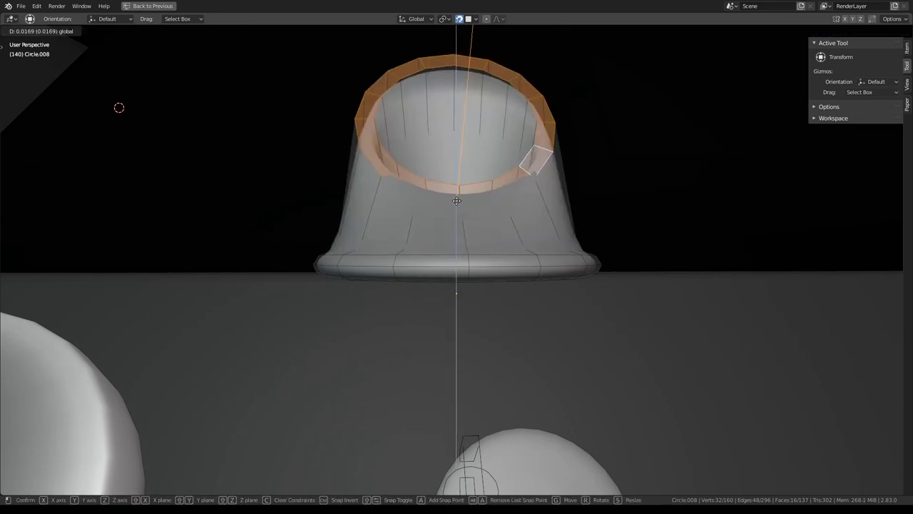
right_click(453, 18)
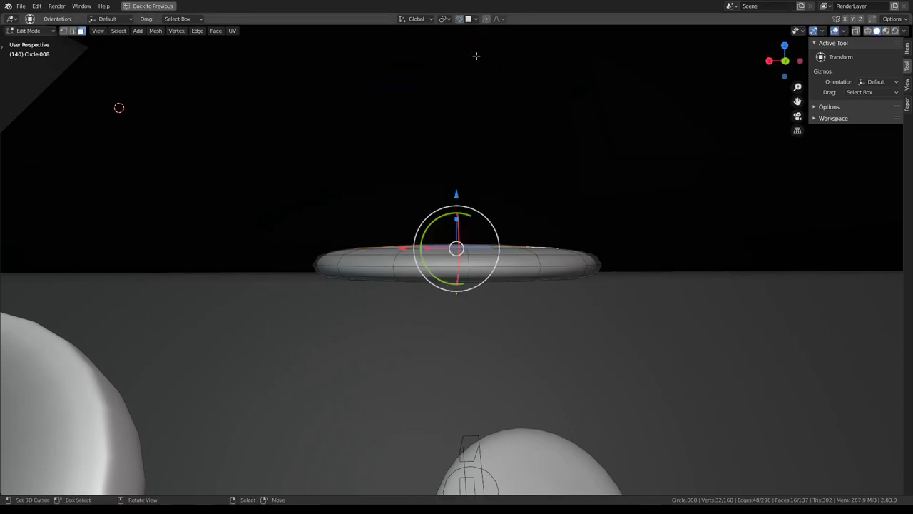
left_click_drag(454, 194, 455, 200)
key("Tab")
mouse_move(455, 200)
middle_mouse_down()
mouse_move(475, 241)
mouse_move(478, 313)
mouse_move(458, 243)
mouse_move(456, 252)
mouse_move(456, 163)
middle_mouse_up()
key("Tab")
key("g")
key("z")
left_click(459, 243)
scroll(457, 250, "up", 3)
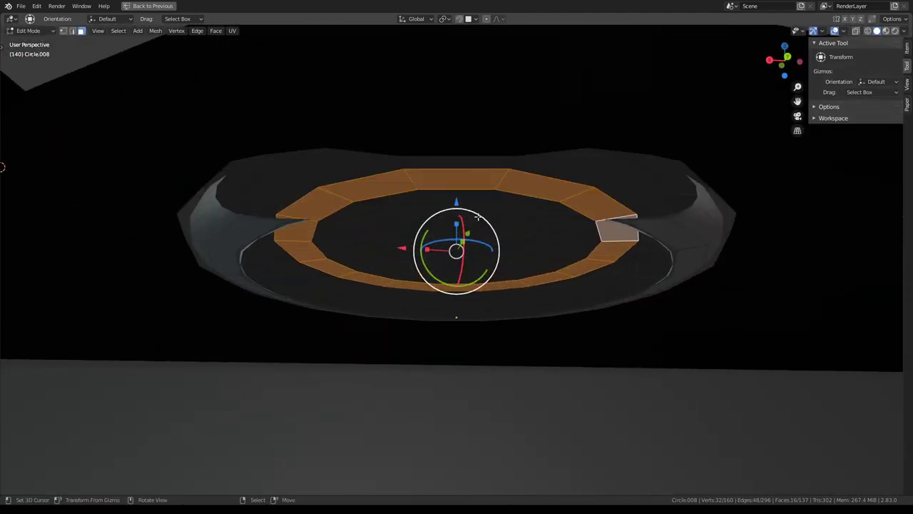
mouse_move(458, 257)
middle_mouse_down()
mouse_move(475, 241)
mouse_move(475, 214)
middle_mouse_up()
key("g")
key("z")
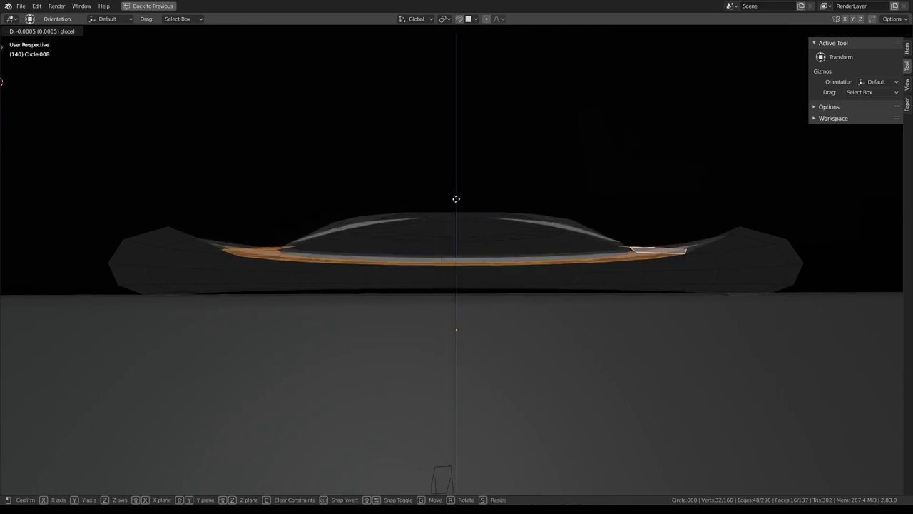
left_click(476, 214)
Select the whole disc mesh and lower it 0.00244 along Z.
key("a")
scroll(528, 228, "down", 2)
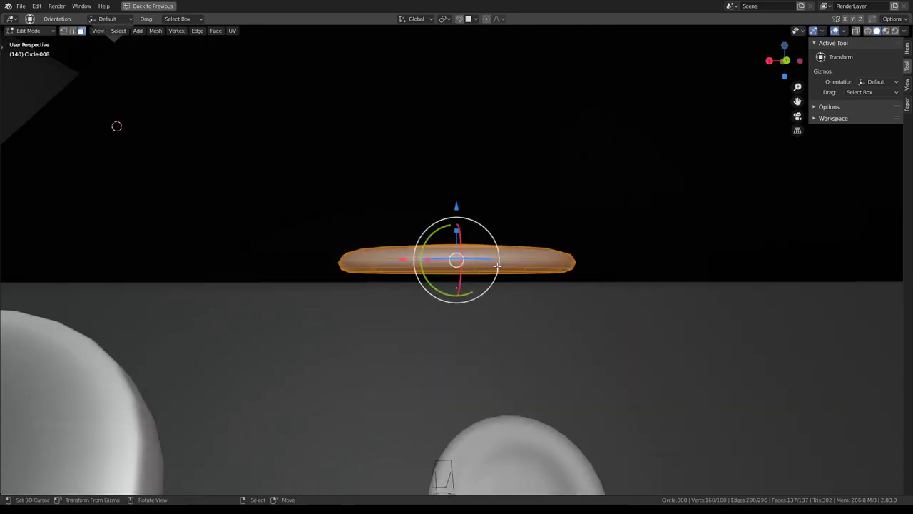
key("KP_1")
key("g")
key("z")
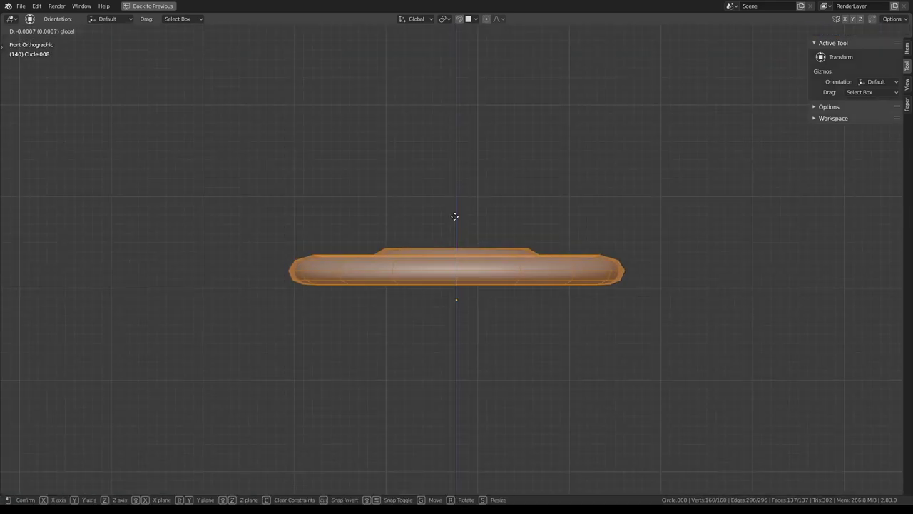
left_click(457, 227)
mouse_move(456, 227)
middle_mouse_down()
mouse_move(474, 257)
mouse_move(477, 216)
middle_mouse_up()
key("ctrl+alt+space")
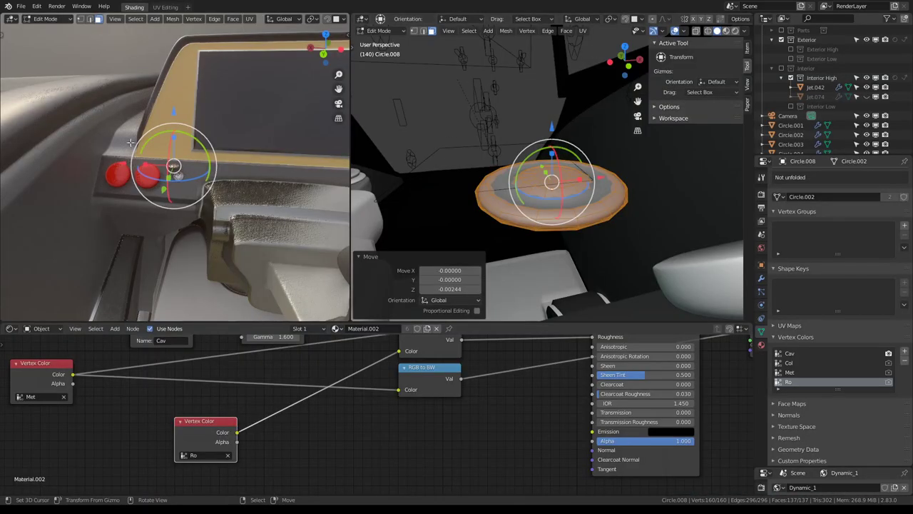
Frame the bolt and re-enter Edit Mode in a maximized view.
key("Tab")
key("KP_Decimal")
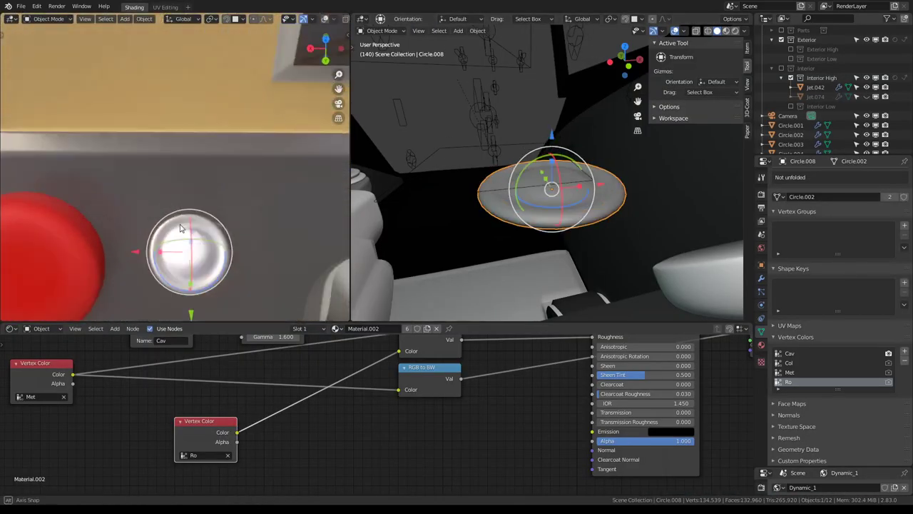
middle_click_drag(180, 228, 186, 203)
key("Tab")
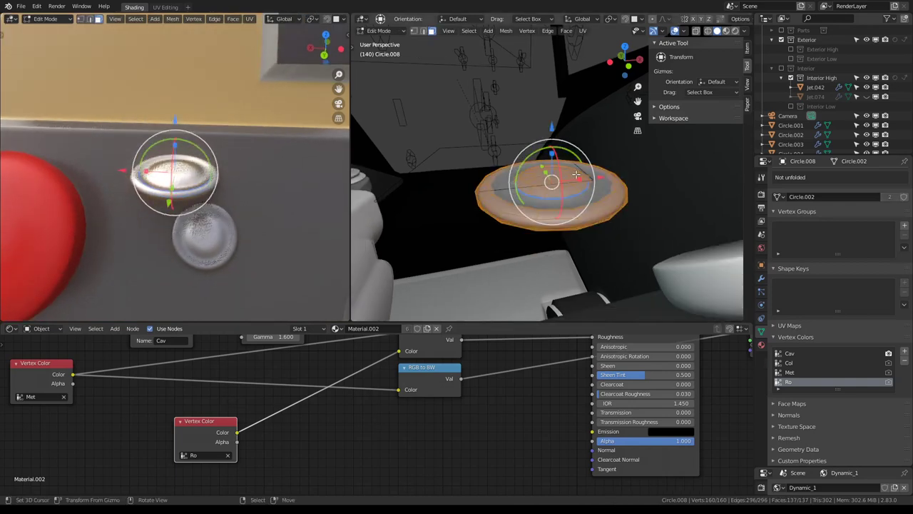
scroll(575, 174, "up", 2)
key("ctrl+space")
middle_click_drag(587, 198, 547, 208)
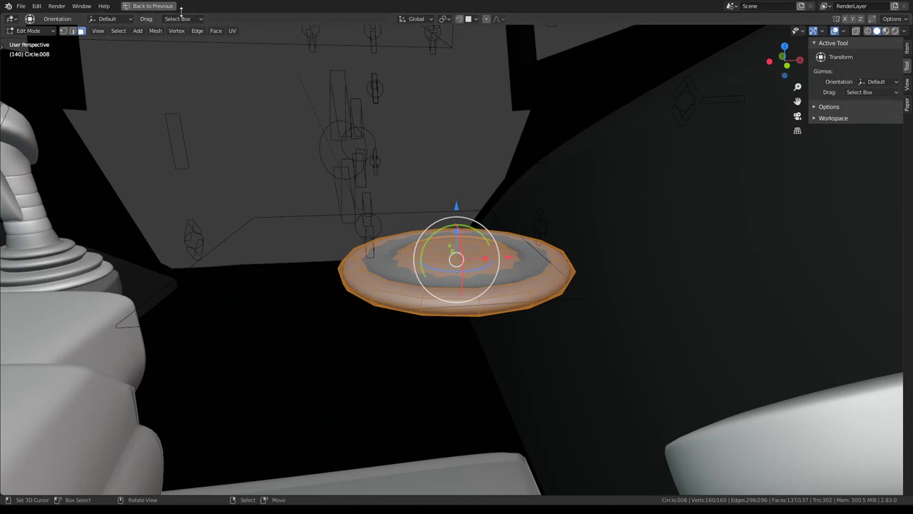
Switch to edge select and enable the Subdivision modifier's On Cage display.
left_click(72, 31)
mouse_move(300, 214)
middle_mouse_down()
mouse_move(353, 232)
mouse_move(495, 315)
middle_mouse_up()
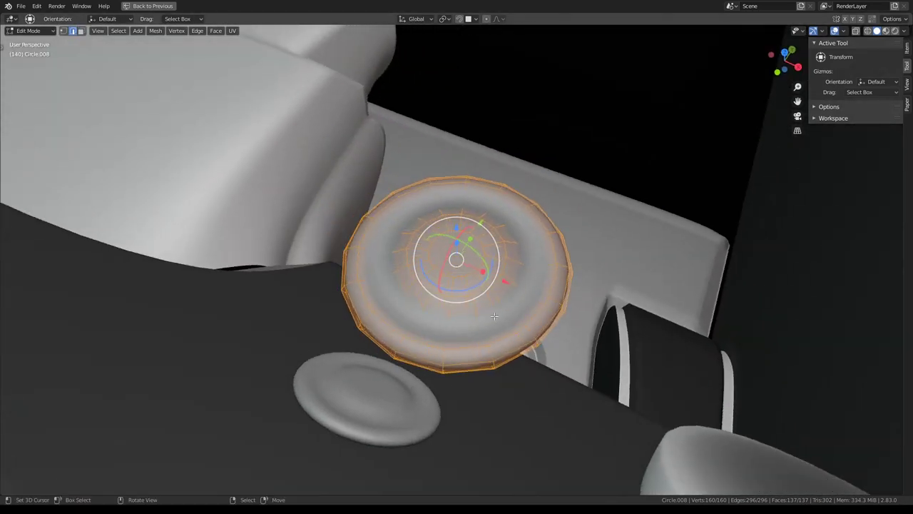
key("ctrl+space")
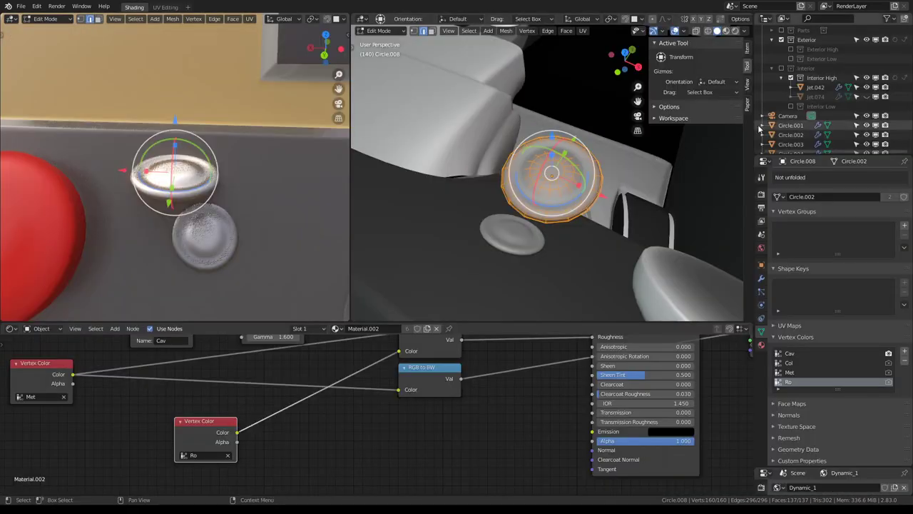
left_click(761, 278)
left_click(862, 190)
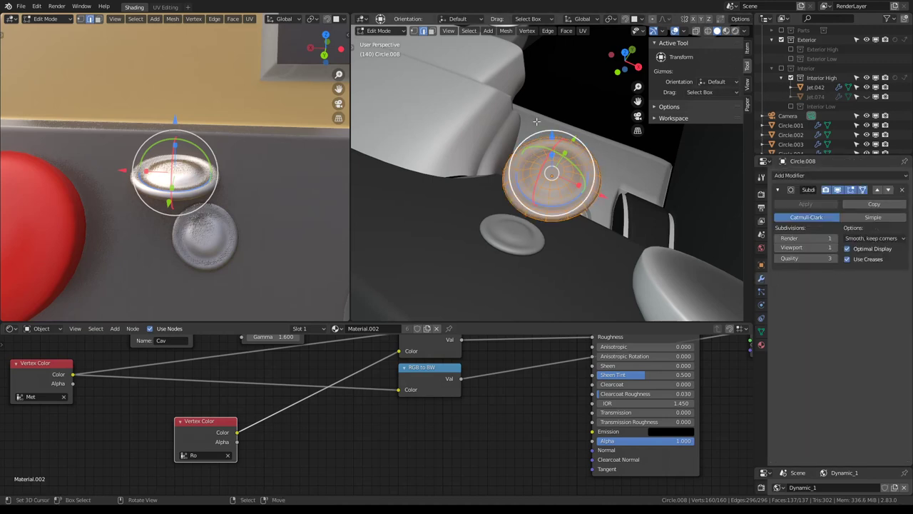
Select an edge ring across the bolt and subdivide it to add new loops.
key("ctrl+space")
key("alt+a")
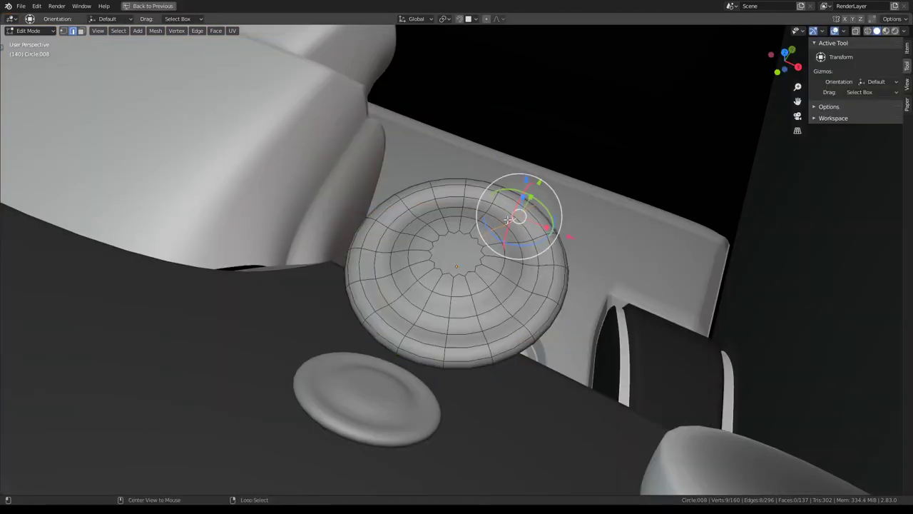
left_click(529, 223, "alt")
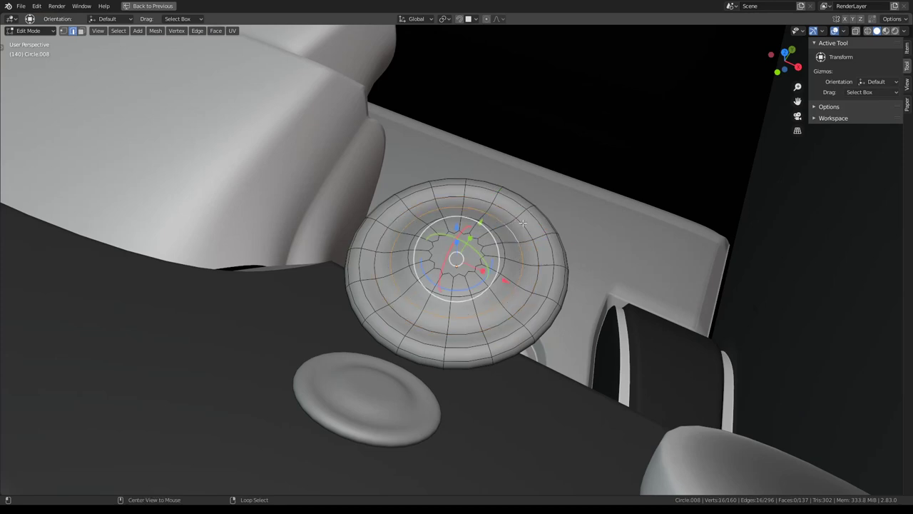
middle_click_drag(523, 224, 511, 209)
left_click(521, 255, "ctrl+alt")
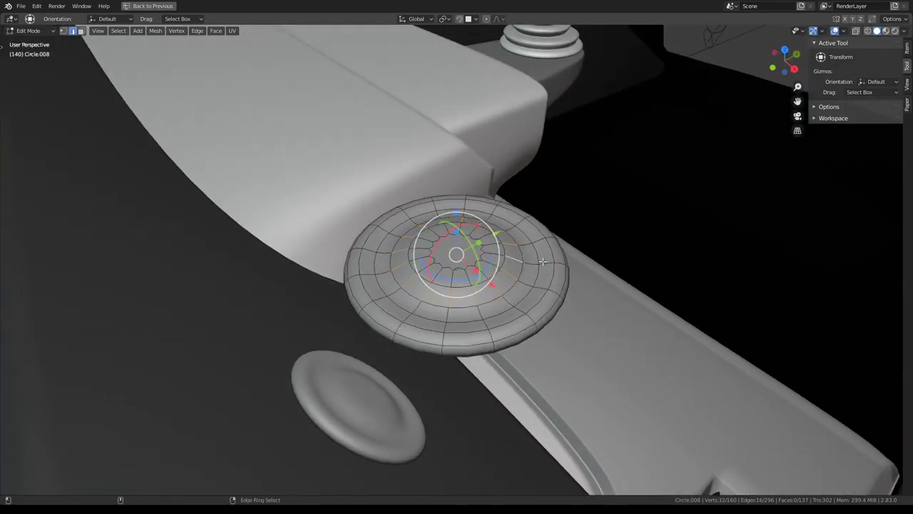
right_click(563, 238)
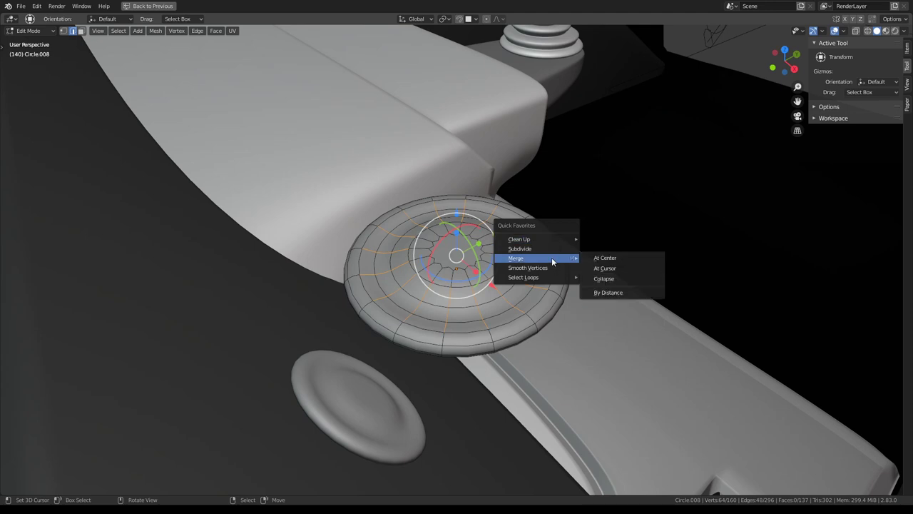
left_click(551, 249)
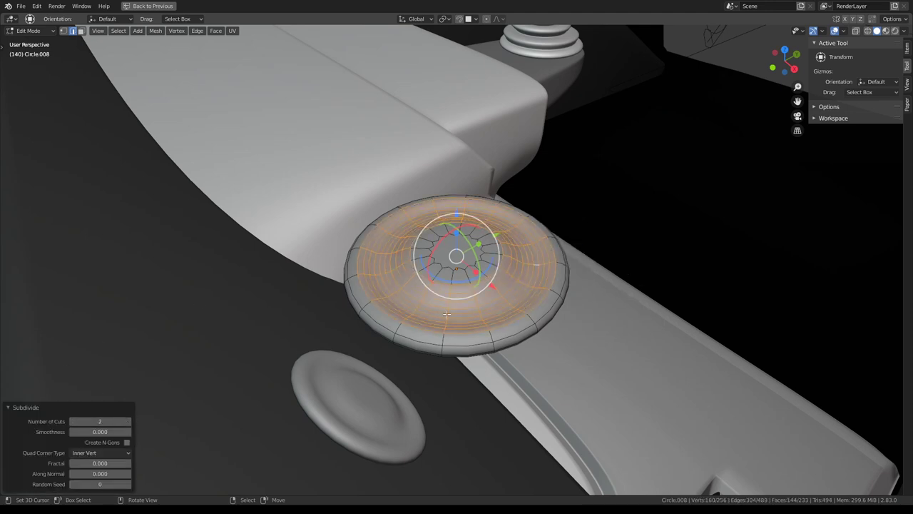
Slide the new edge loops along the dome toward the rim.
middle_click_drag(447, 313, 480, 274)
left_click(567, 274, "alt")
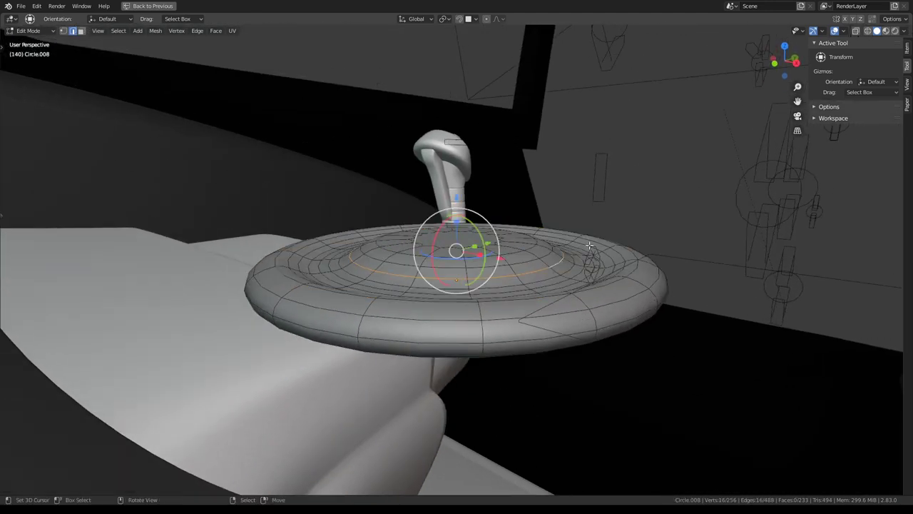
key("g")
key("g")
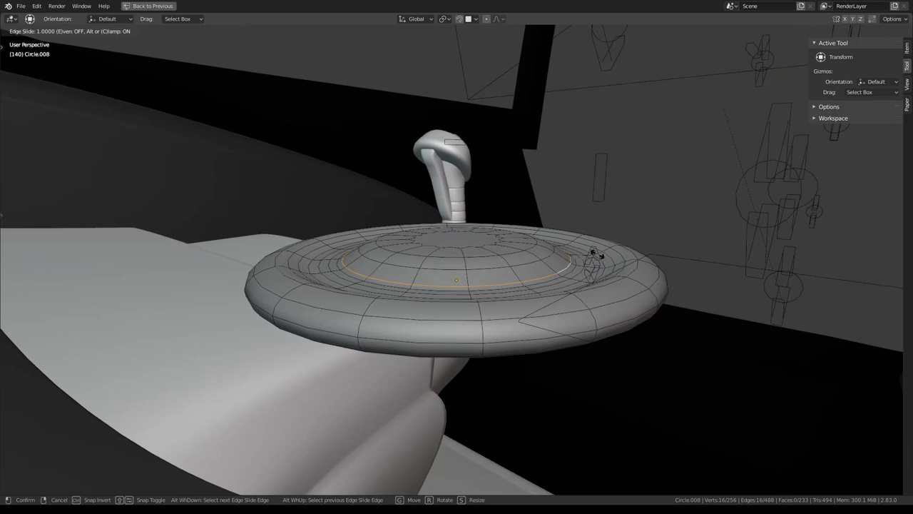
left_click(596, 253)
key("ctrl+z")
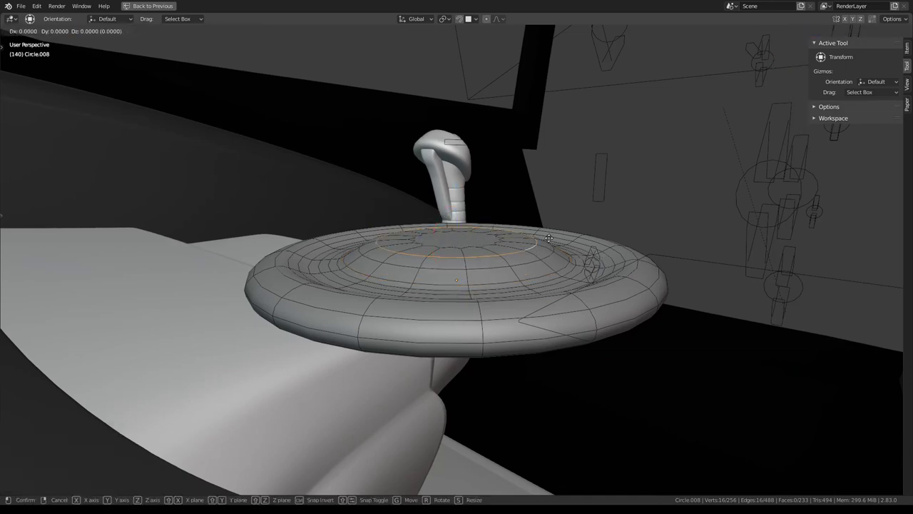
key("g")
key("g")
left_click(541, 266)
key("g")
key("g")
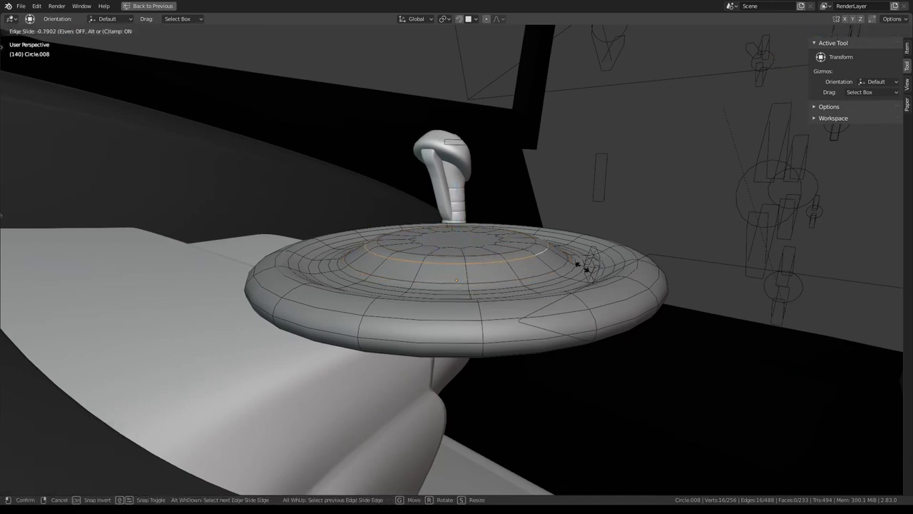
left_click(556, 250)
key("g")
key("g")
right_click(570, 247)
middle_click_drag(574, 250, 598, 291)
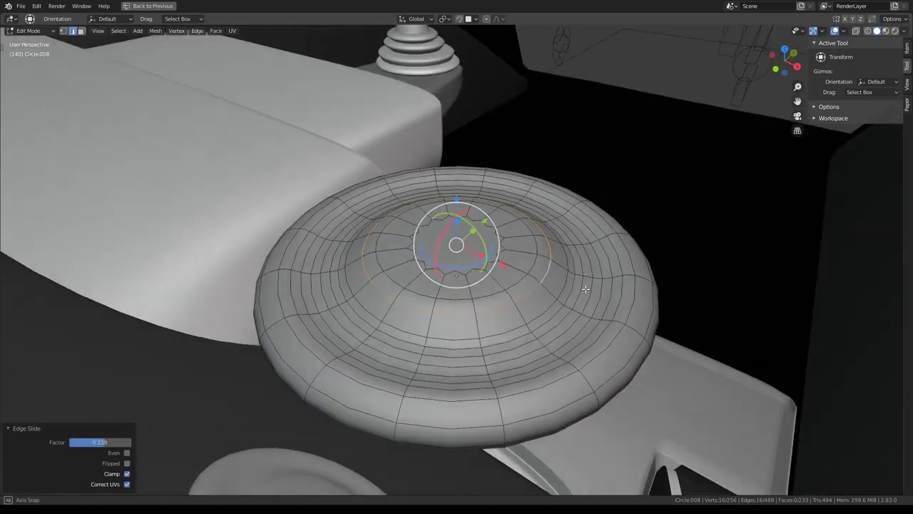
key("g")
key("g")
left_click(610, 296)
key("ctrl+z")
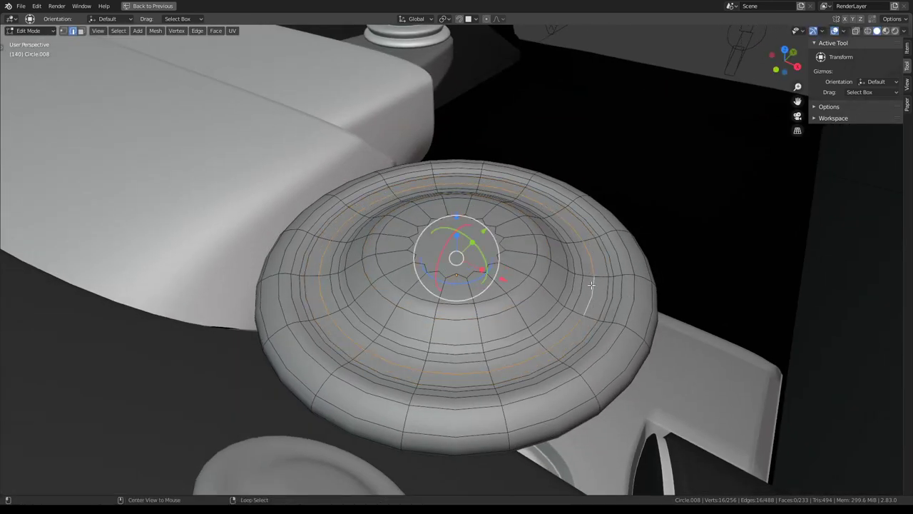
Check the shape in Object Mode and slide one more edge loop.
key("g")
key("g")
left_click(618, 297)
key("Tab")
mouse_move(607, 275)
middle_mouse_down()
mouse_move(554, 316)
mouse_move(571, 288)
middle_mouse_up()
key("Tab")
key("g")
key("g")
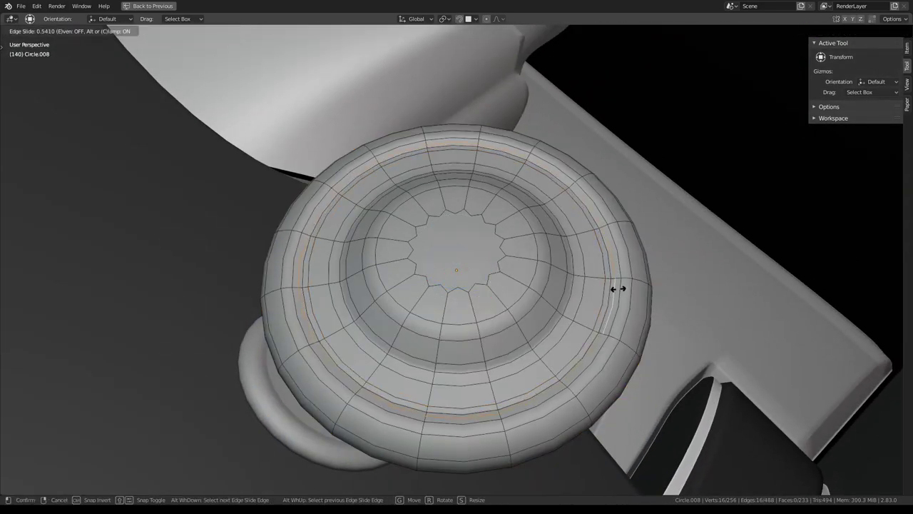
left_click(618, 288)
Switch to face select and pick the bolt's star-shaped centre face.
key("Tab")
mouse_move(616, 288)
middle_mouse_down()
mouse_move(516, 230)
mouse_move(420, 206)
mouse_move(499, 249)
mouse_move(149, 69)
middle_mouse_up()
key("Tab")
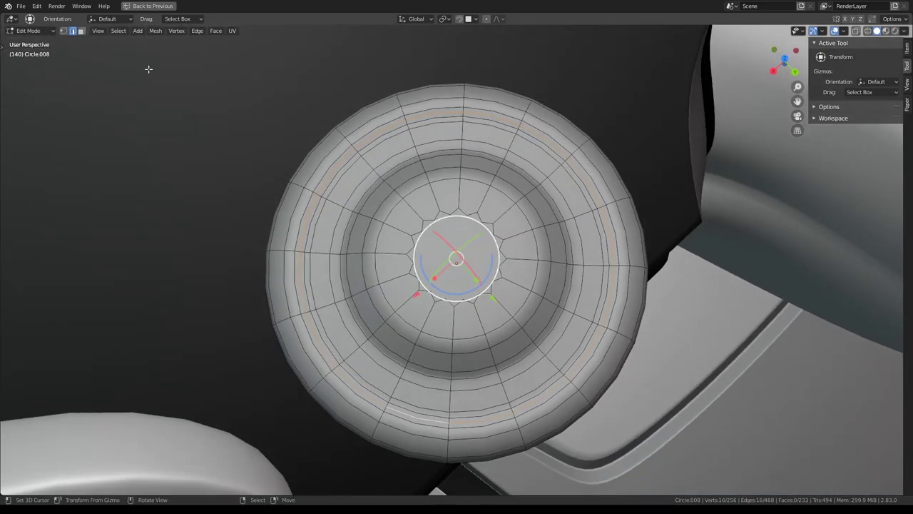
left_click(80, 31)
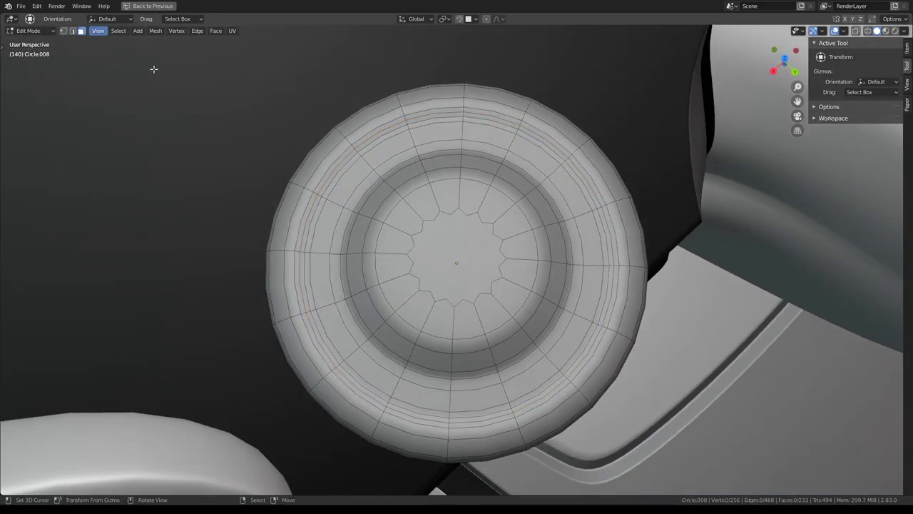
left_click(483, 252)
middle_click_drag(484, 253, 526, 207)
Extrude the star-shaped centre face in place and nudge it slightly along Z.
key("e")
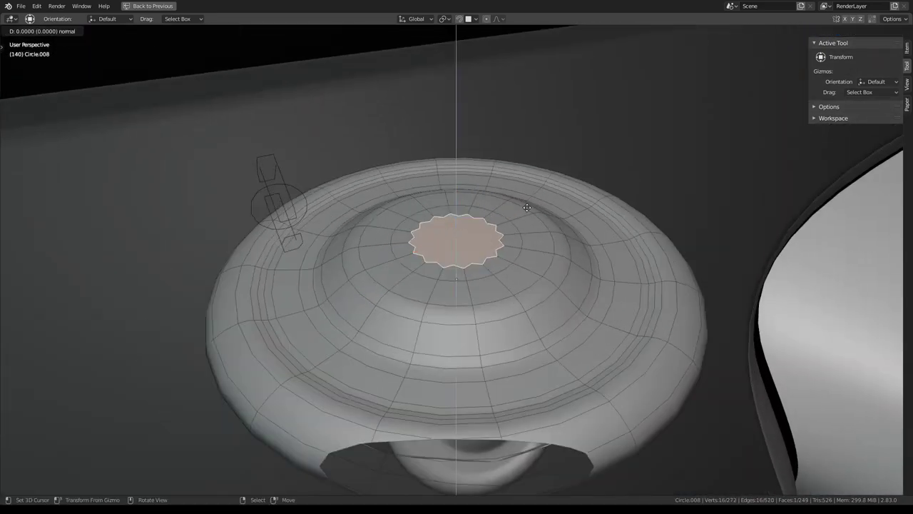
right_click(526, 207)
key("g")
key("z")
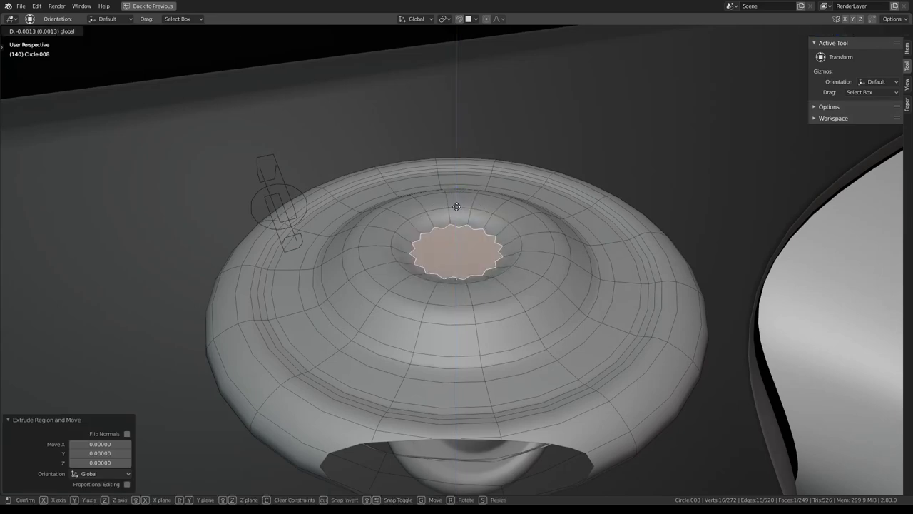
left_click(457, 206)
key("Tab")
scroll(486, 191, "down", 5)
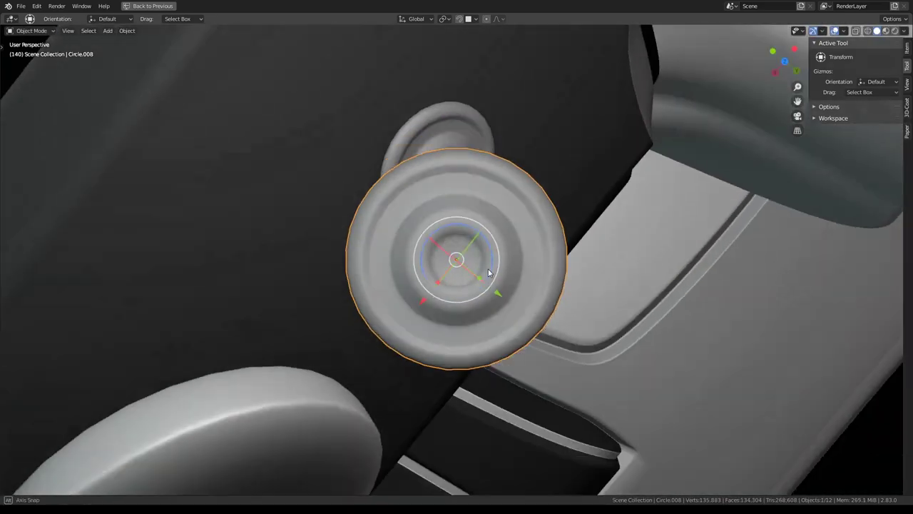
middle_click_drag(486, 192, 508, 221)
Extrude the centre face again and scale it to 0.9509 for an inner step.
key("e")
right_click(610, 210)
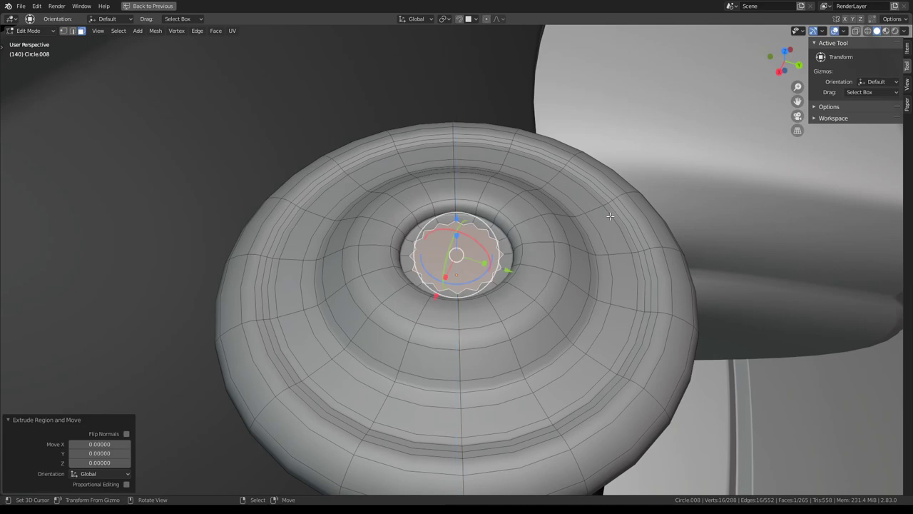
key("s")
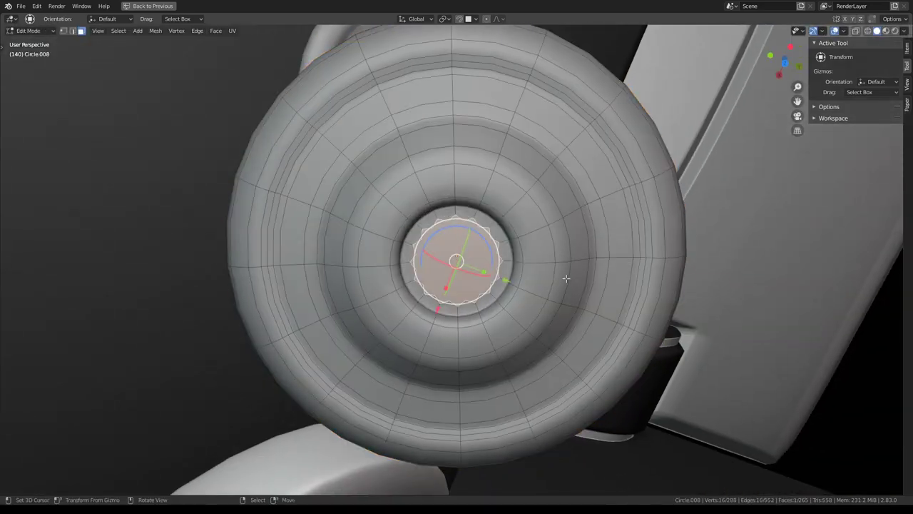
key("s")
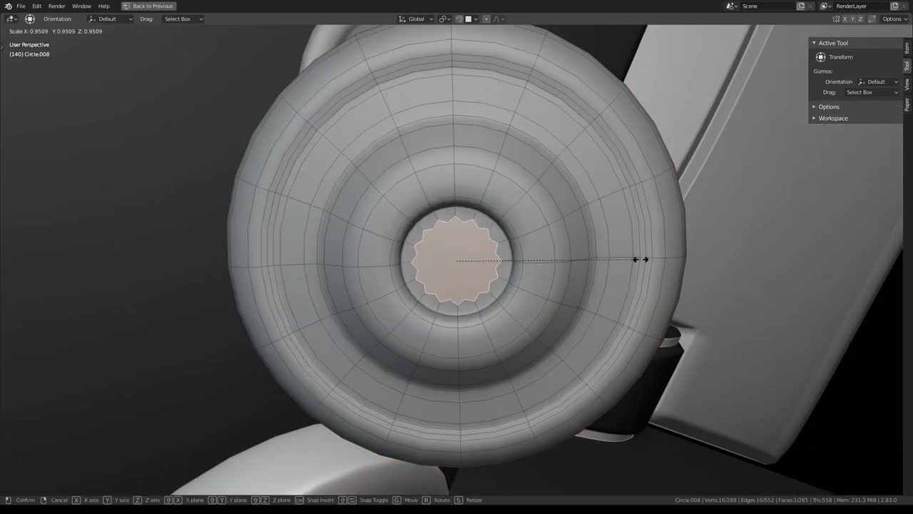
left_click(638, 259)
key("Tab")
scroll(556, 284, "down", 3)
mouse_move(557, 284)
middle_mouse_down()
mouse_move(525, 194)
mouse_move(528, 240)
mouse_move(566, 249)
mouse_move(472, 177)
mouse_move(496, 207)
middle_mouse_up()
scroll(567, 249, "down", 3)
scroll(562, 255, "down", 2)
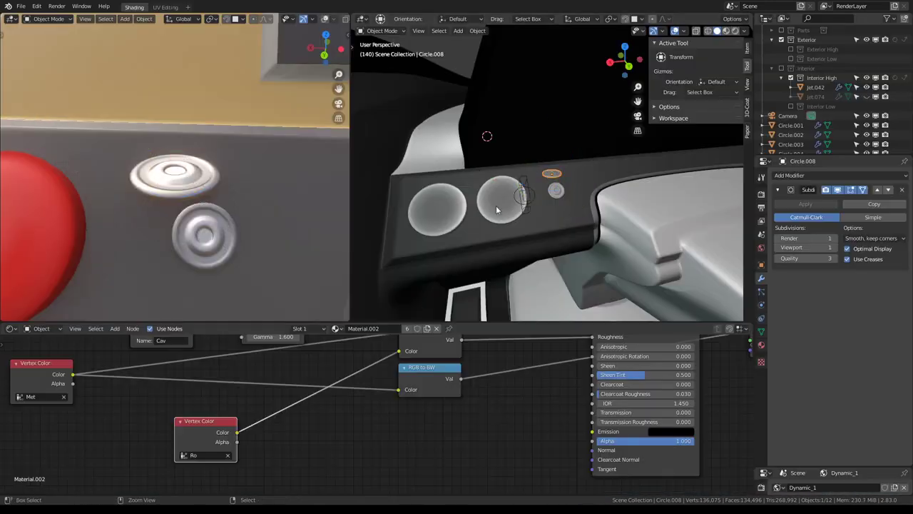
Delete the extra silver bolt, Circle.008.
middle_click_drag(230, 177, 191, 204)
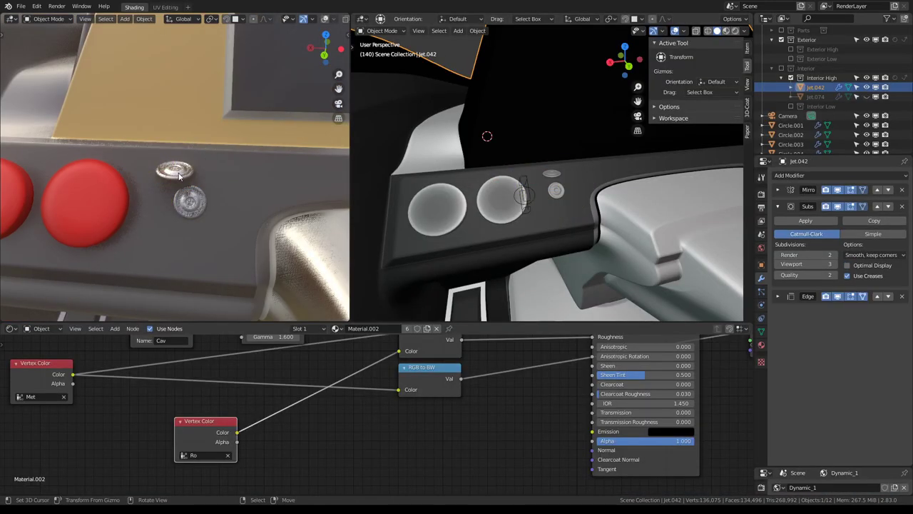
left_click(178, 175)
key("g")
key("Escape")
key("x")
mouse_move(178, 175)
middle_mouse_down()
mouse_move(266, 171)
mouse_move(223, 138)
mouse_move(186, 132)
middle_mouse_up()
left_click(180, 168)
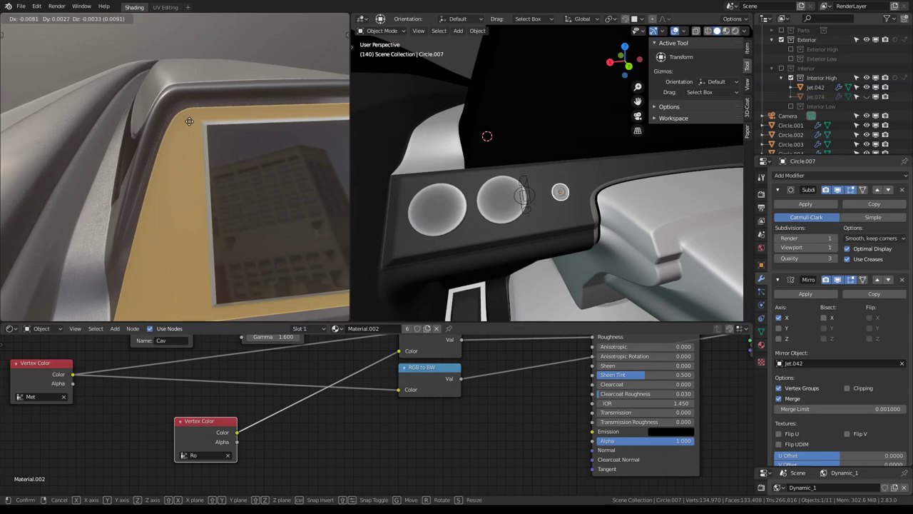
With surface snapping on, move bolt Circle.007 onto the bezel's top-left corner.
left_click(189, 122)
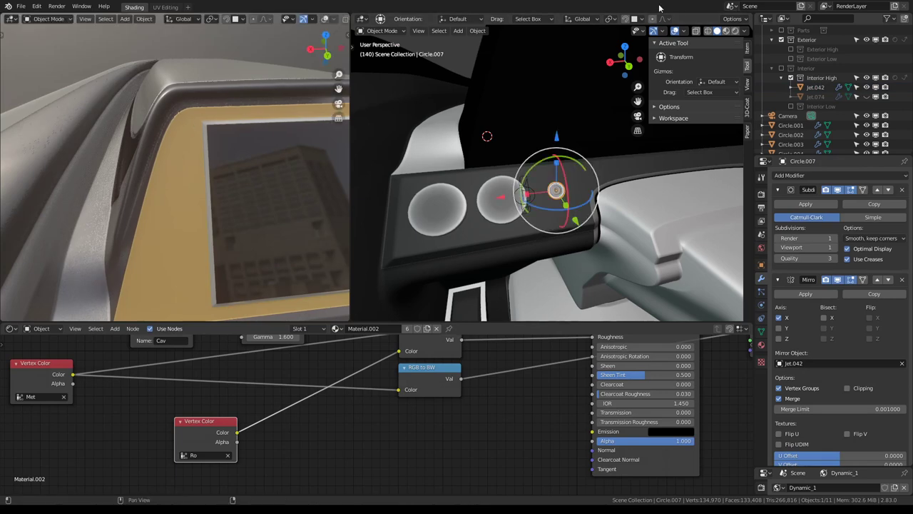
left_click(227, 20)
key("g")
left_click(188, 121)
middle_click_drag(188, 122, 191, 124)
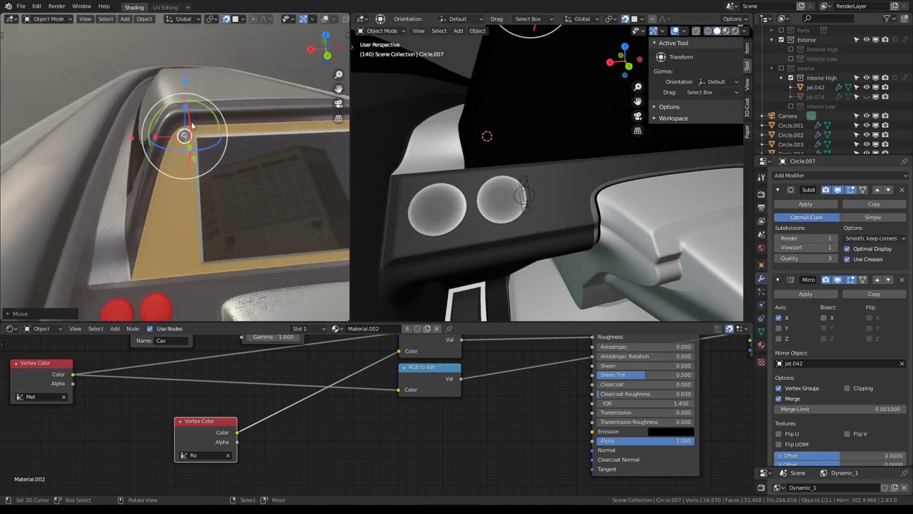
key("ctrl+space")
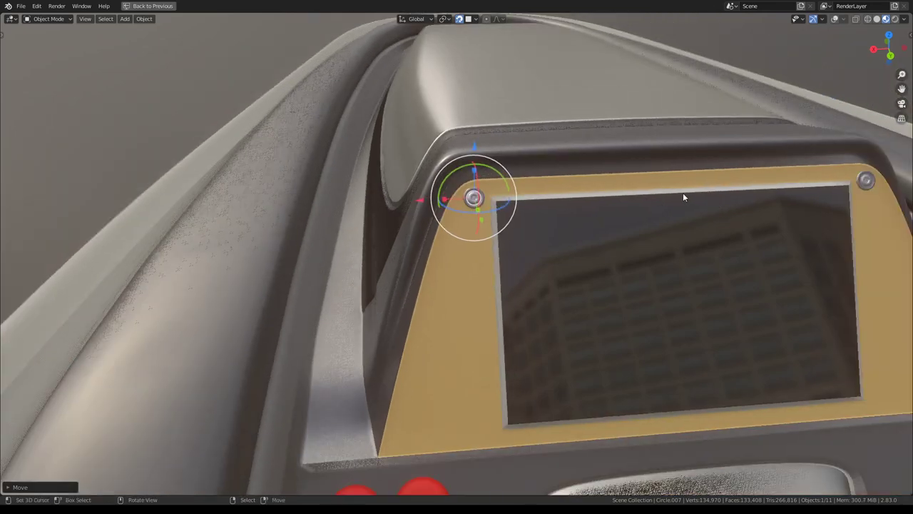
Through the cockpit camera, nudge the upper-left bolt into place on the screen bezel.
mouse_move(682, 192)
middle_mouse_down()
mouse_move(566, 209)
mouse_move(574, 187)
middle_mouse_up()
key("KP_0")
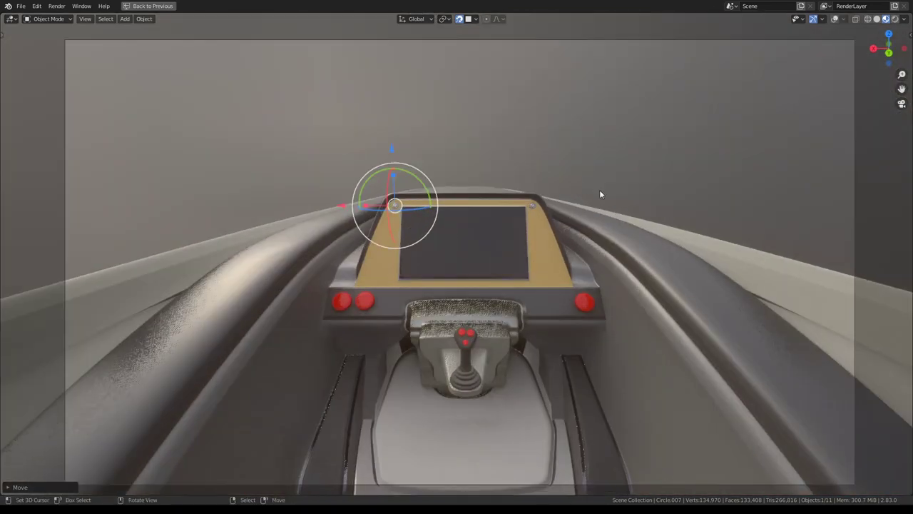
scroll(599, 189, "up", 5)
scroll(510, 196, "up", 5)
scroll(254, 221, "up", 5)
key("g")
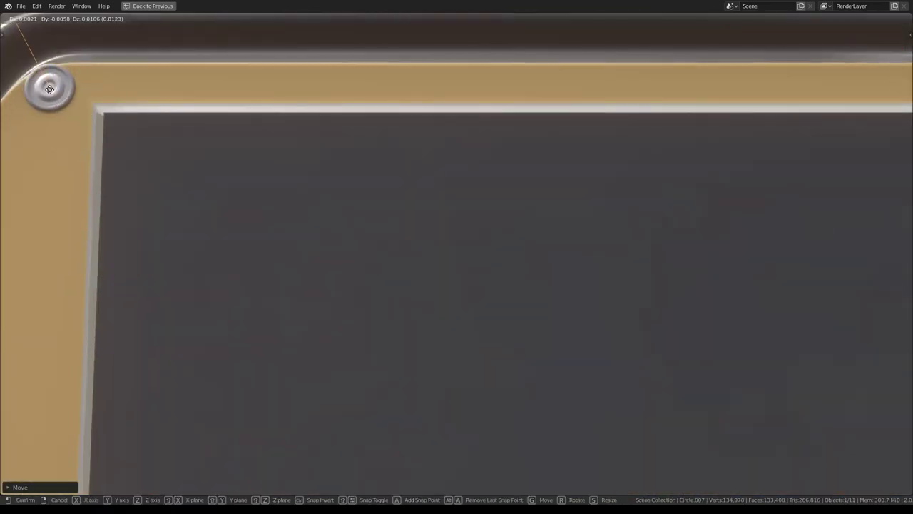
left_click(198, 138)
scroll(198, 139, "down", 6)
scroll(612, 266, "down", 3)
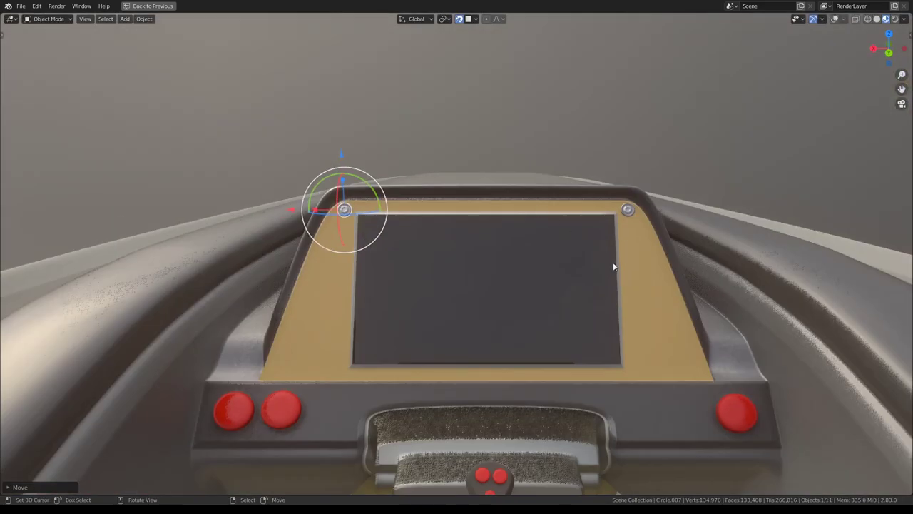
Duplicate the bolt and place the copy at the bezel's lower-right corner.
key("shift+d")
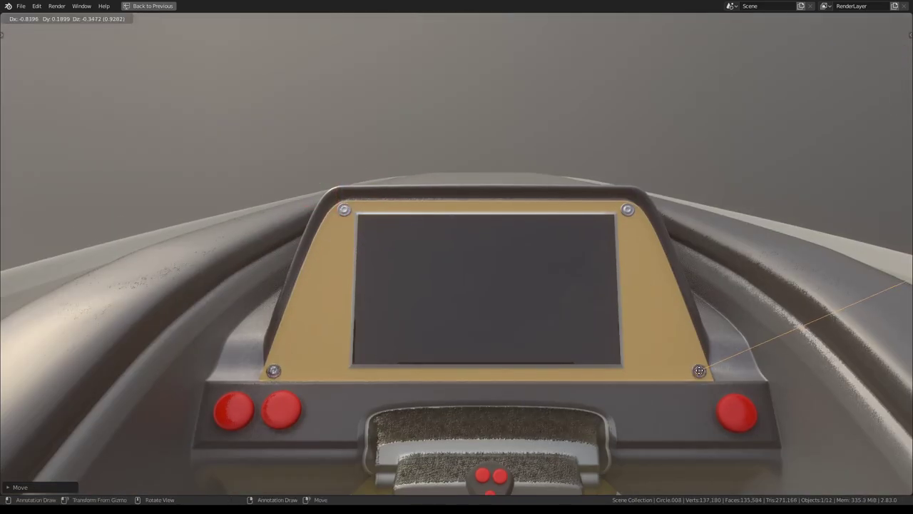
left_click(699, 370)
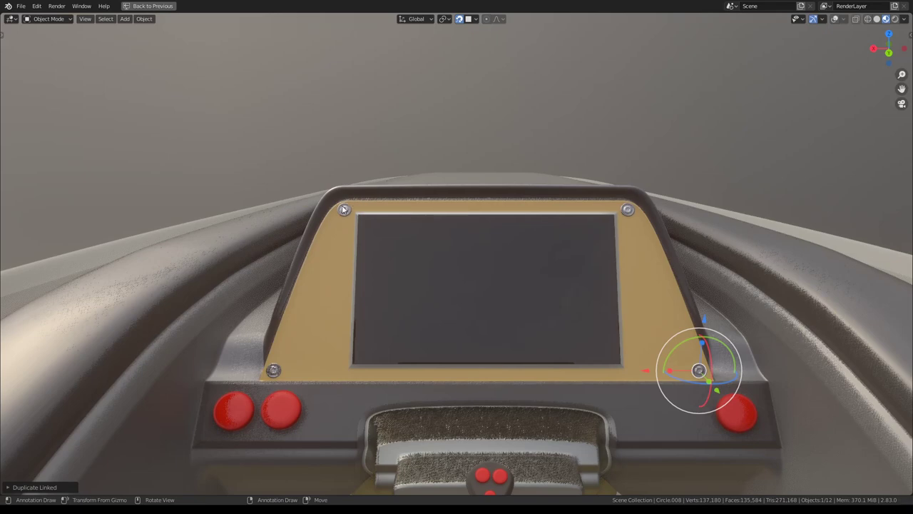
scroll(428, 242, "down", 3)
scroll(497, 264, "up", 5)
middle_click_drag(522, 255, 440, 243)
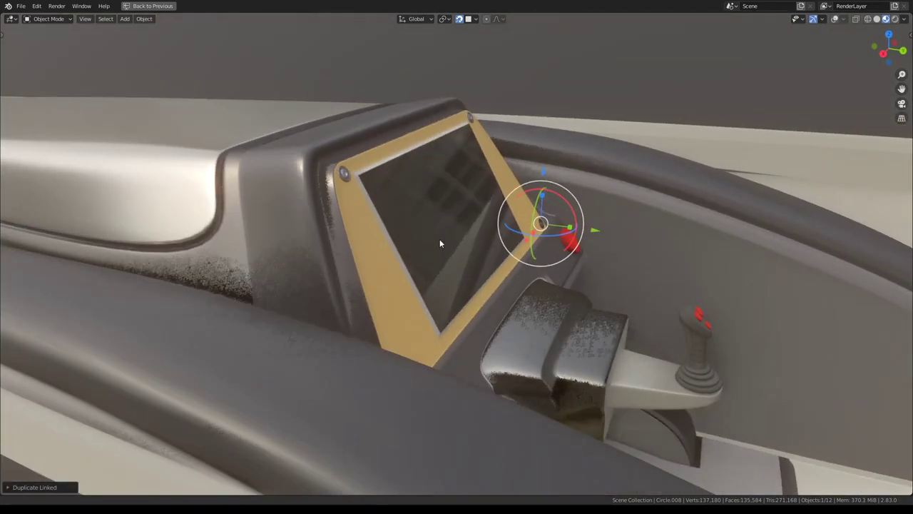
scroll(440, 243, "up", 4)
scroll(497, 233, "up", 1)
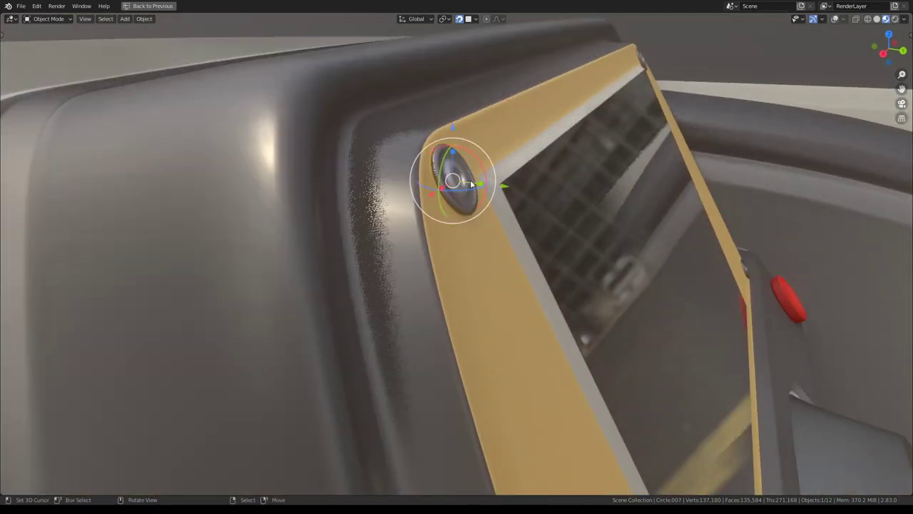
Shrink the upper bolt to about three-quarter size.
middle_click_drag(471, 183, 525, 261)
scroll(525, 262, "up", 3)
key("s")
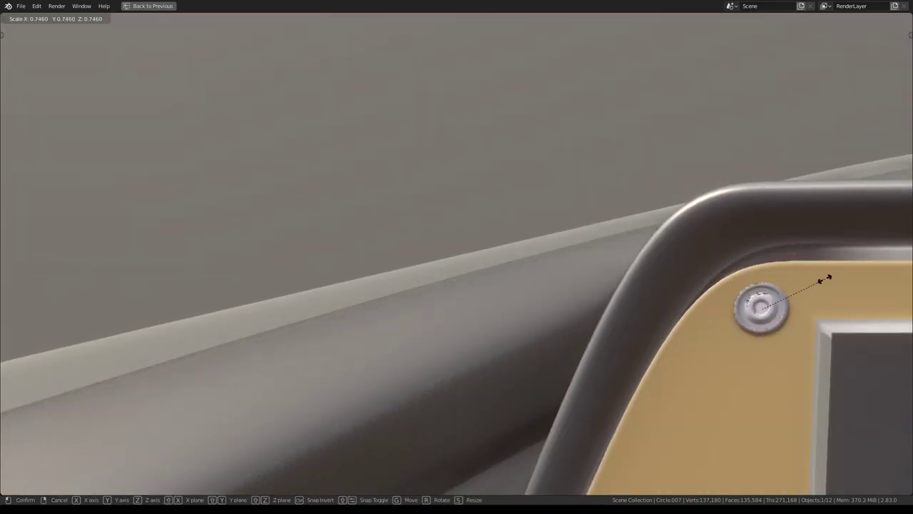
left_click(823, 280)
scroll(744, 290, "down", 3)
scroll(642, 299, "down", 3)
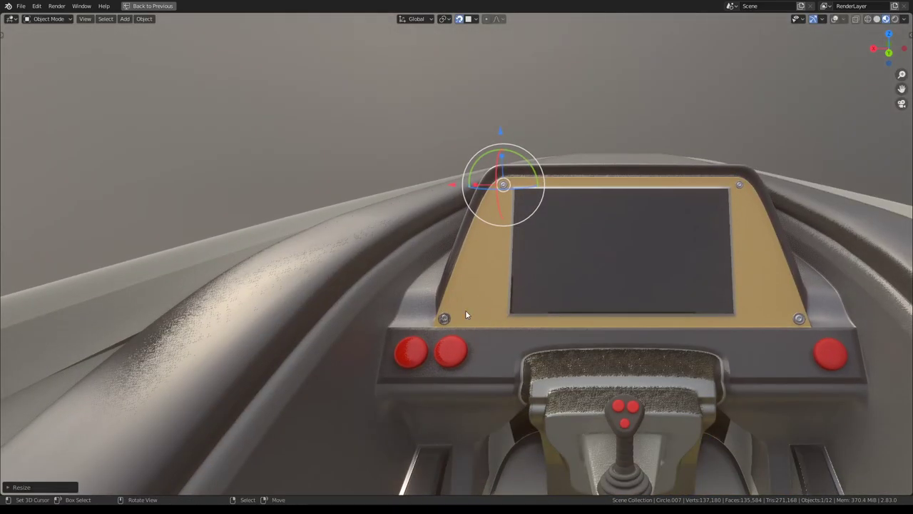
Delete the lower-left bolt and move the top-left bolt into the bezel's lower-left corner.
left_click(443, 318)
key("x")
left_click(443, 318)
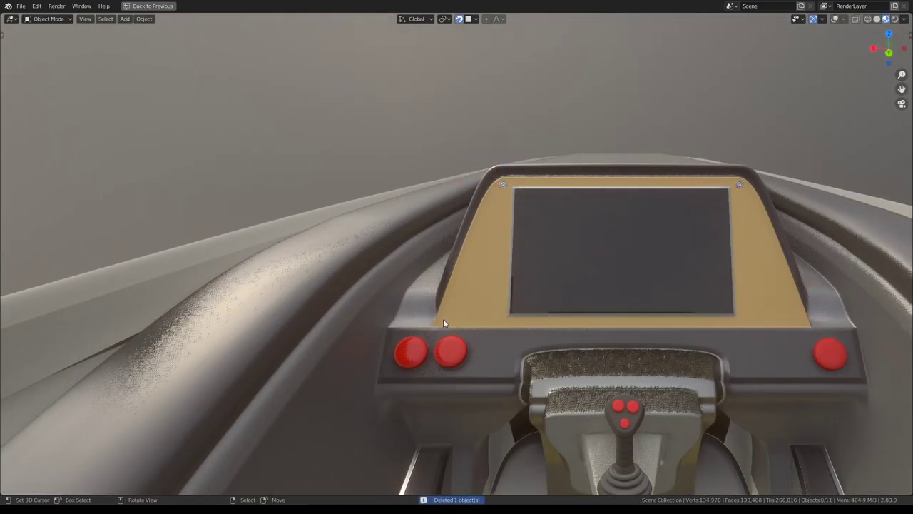
left_click(503, 185)
scroll(503, 186, "up", 3)
scroll(505, 176, "up", 3)
key("g")
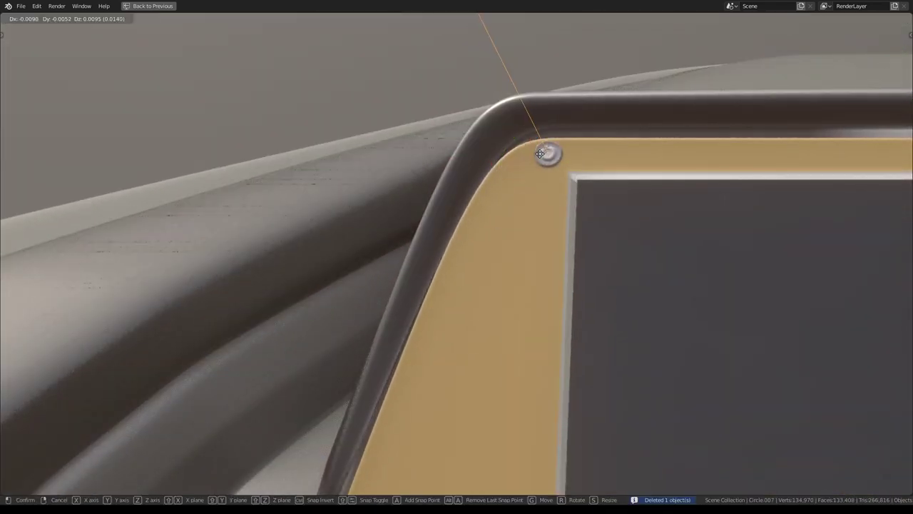
scroll(532, 165, "down", 3)
scroll(522, 272, "down", 3, "shift")
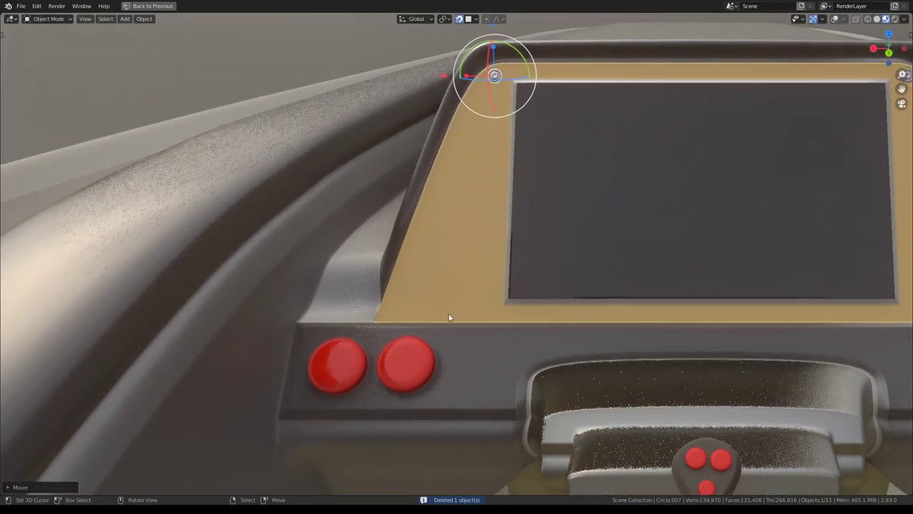
left_click(396, 311)
left_click(393, 311)
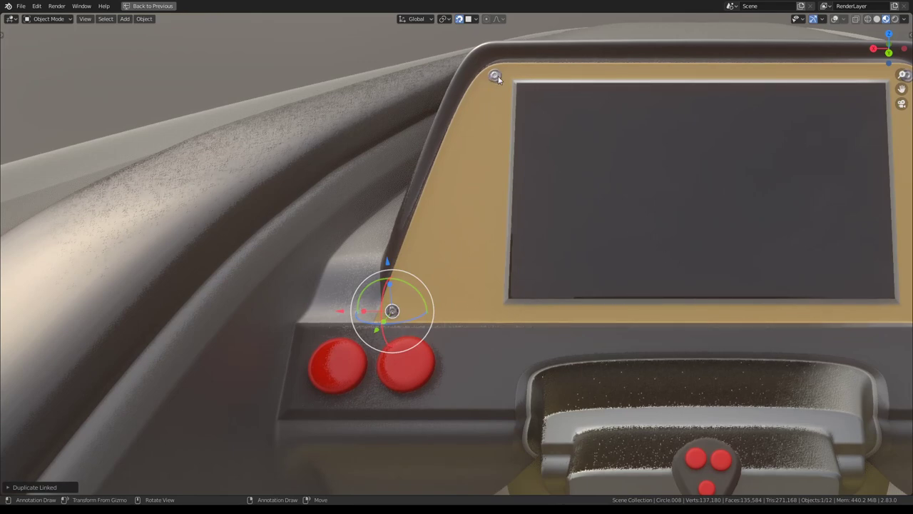
Add linked bolt copies at the lower-right corner of the right-hand panel beside the red button.
scroll(497, 77, "down", 5)
mouse_move(497, 77)
middle_mouse_down()
mouse_move(684, 160)
mouse_move(573, 229)
middle_mouse_up()
scroll(573, 230, "up", 5)
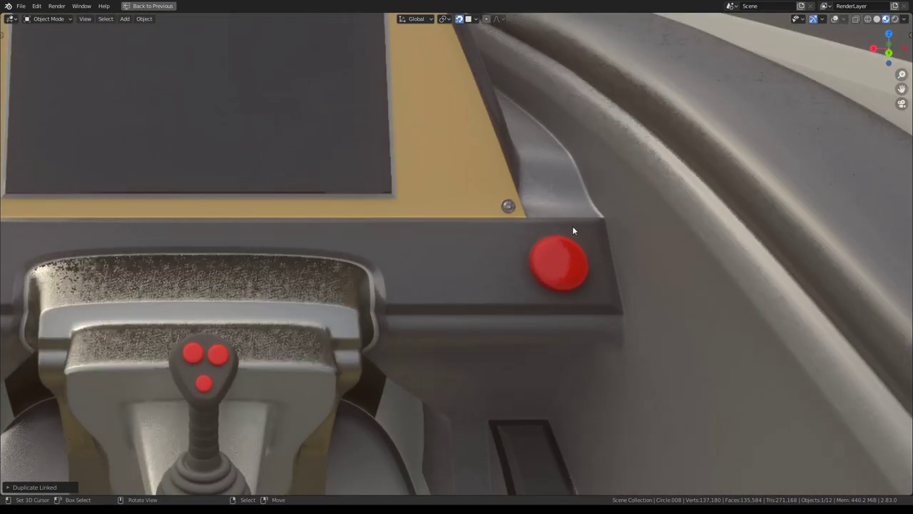
scroll(614, 227, "up", 3)
scroll(614, 227, "up", 1)
key("alt+d")
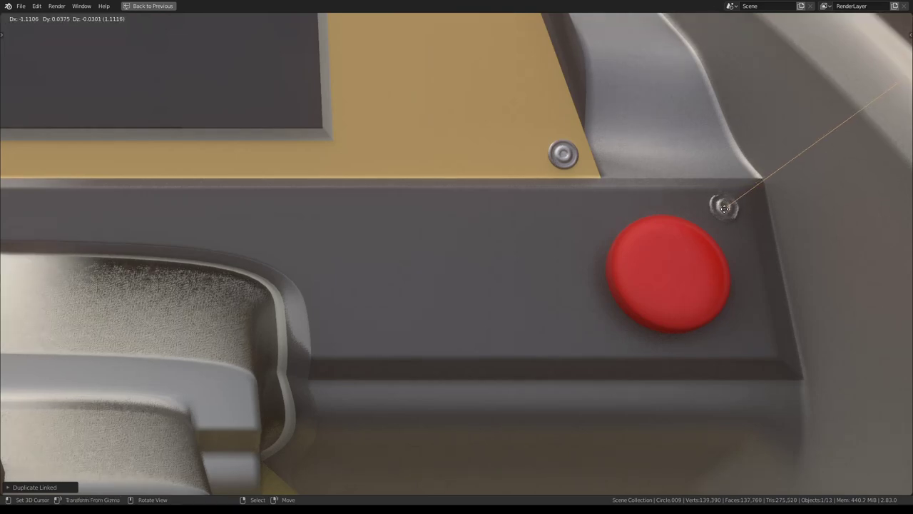
key("alt+d")
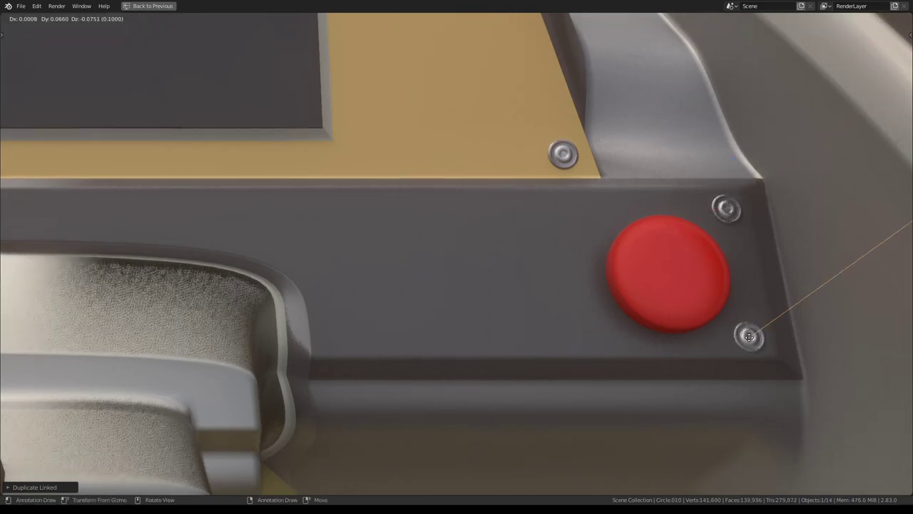
left_click(746, 334)
scroll(601, 218, "down", 5)
middle_click_drag(601, 218, 400, 166)
scroll(498, 194, "up", 2)
mouse_move(497, 194)
middle_mouse_down()
mouse_move(371, 217)
mouse_move(487, 197)
middle_mouse_up()
Scale the new bolt down and drop it onto the hull panel's curved edge.
key("ctrl+space")
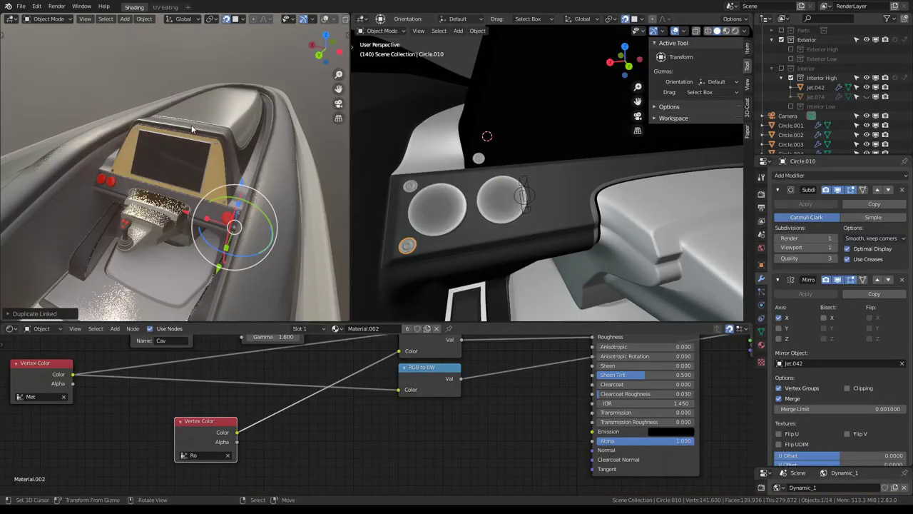
mouse_move(191, 128)
middle_mouse_down()
mouse_move(209, 173)
mouse_move(285, 207)
mouse_move(240, 189)
middle_mouse_up()
scroll(209, 173, "up", 5)
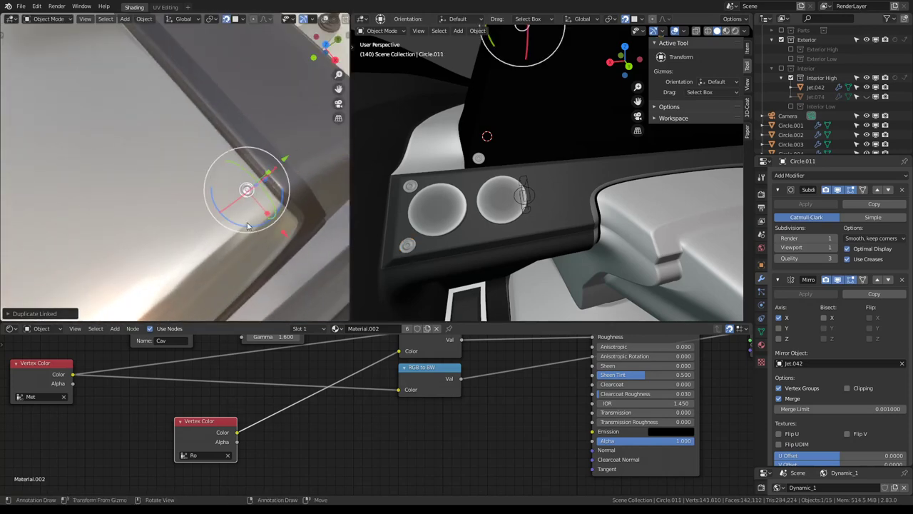
middle_click_drag(248, 226, 218, 163)
key("s")
left_click(214, 164)
key("g")
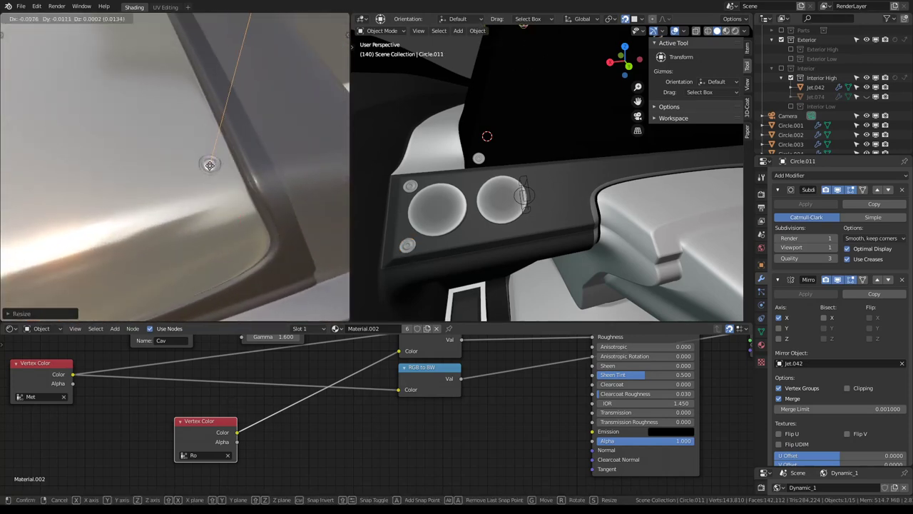
left_click(214, 169)
Check the bolt placement from the right view and select the hull object Jet.042.
scroll(214, 169, "down", 5)
mouse_move(214, 169)
middle_mouse_down()
mouse_move(141, 116)
mouse_move(150, 102)
mouse_move(188, 119)
mouse_move(178, 150)
middle_mouse_up()
scroll(192, 156, "up", 4)
middle_click_drag(523, 140, 606, 199)
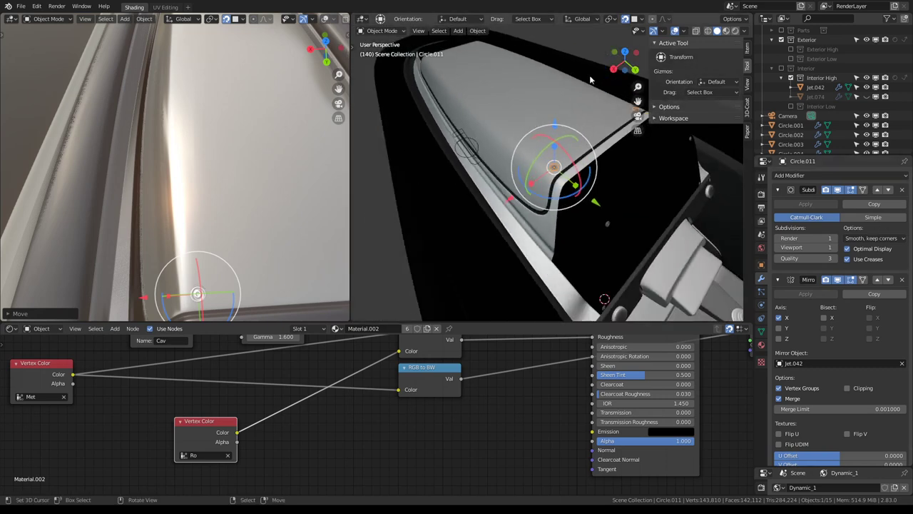
mouse_move(520, 130)
middle_mouse_down()
mouse_move(483, 106)
mouse_move(527, 114)
middle_mouse_up()
left_click(544, 112)
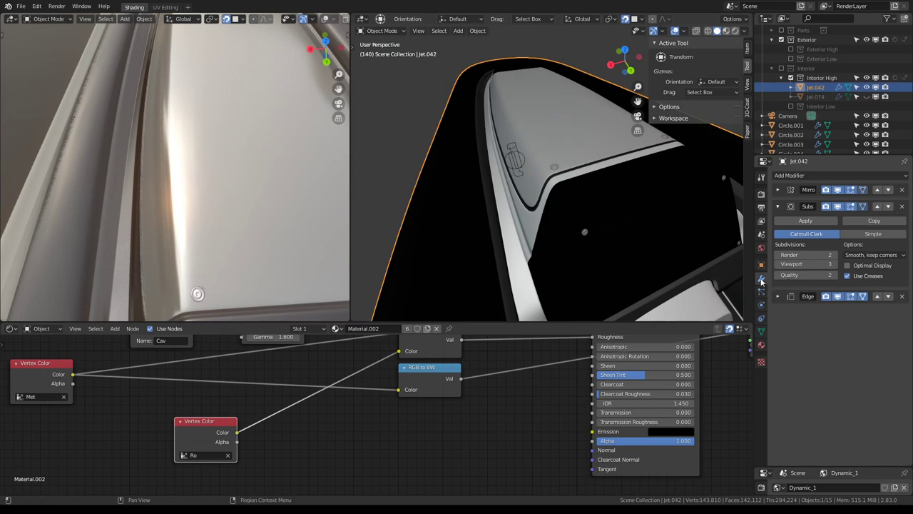
Set Jet.042's viewport display to Wireframe in Object Properties.
left_click(761, 332)
left_click(762, 265)
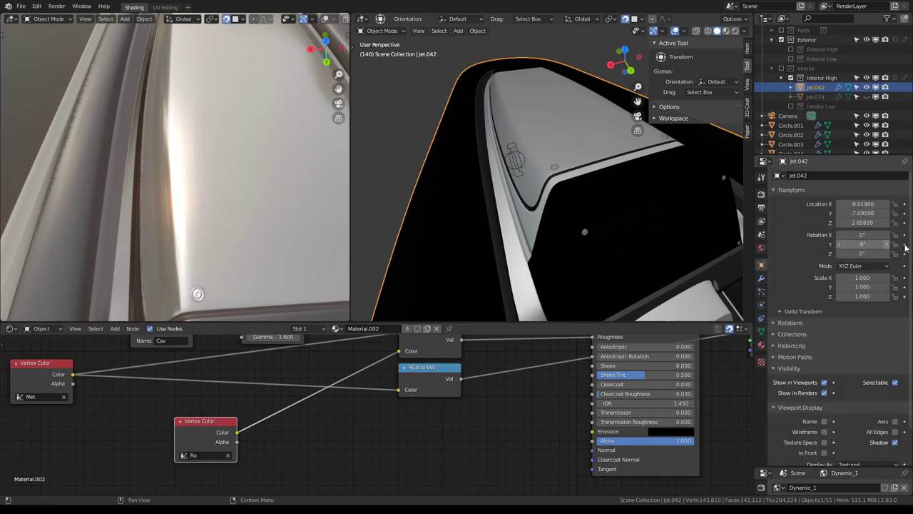
left_click(825, 432)
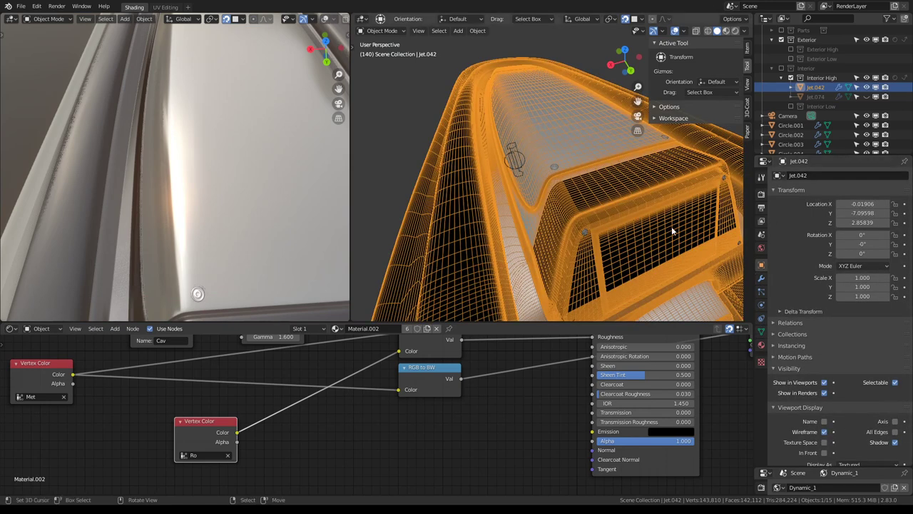
middle_click_drag(671, 226, 540, 143)
With the bolt Circle.011 selected in a full-screen view, place a copy on the panel's top surface.
left_click(553, 169)
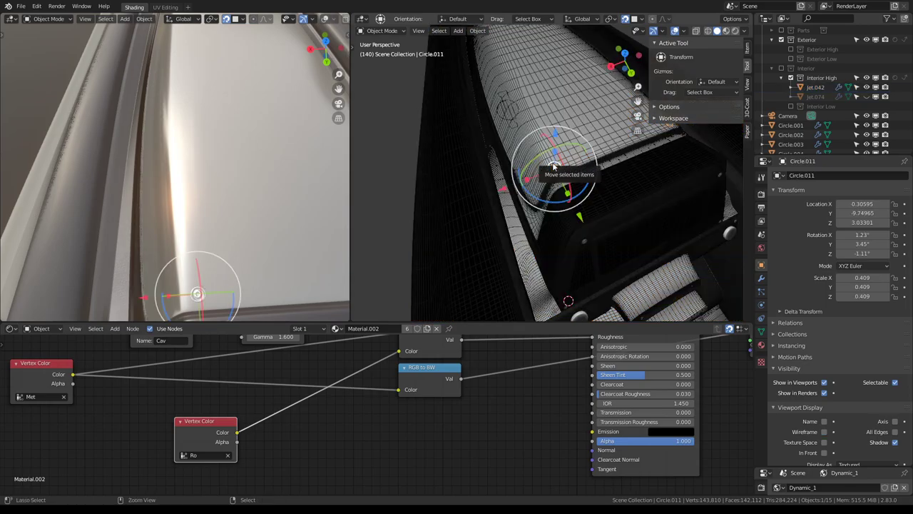
key("ctrl+space")
mouse_move(553, 167)
middle_mouse_down()
mouse_move(597, 201)
mouse_move(574, 235)
middle_mouse_up()
mouse_move(384, 285)
middle_mouse_down()
mouse_move(484, 230)
mouse_move(505, 377)
mouse_move(488, 196)
middle_mouse_up()
key("shift+d")
left_click(481, 375)
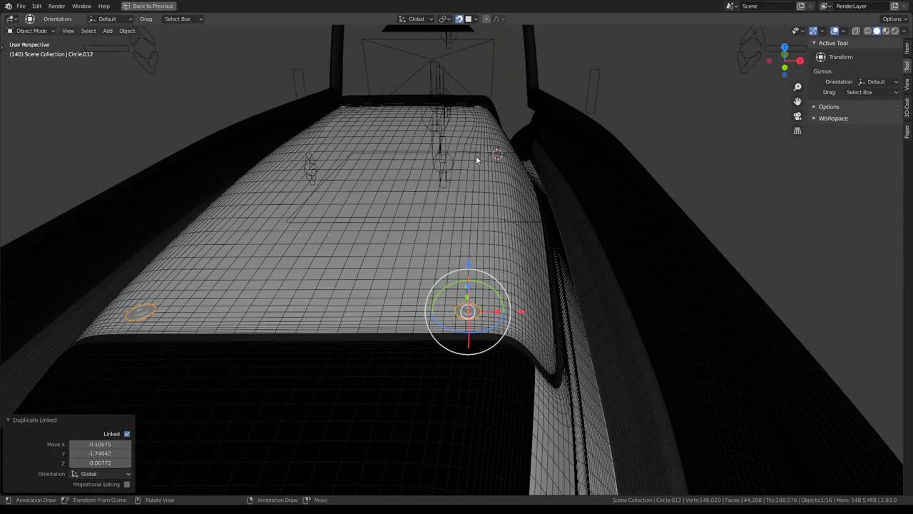
Place two more bolt copies at the other top panel corners.
middle_click_drag(476, 155, 475, 189)
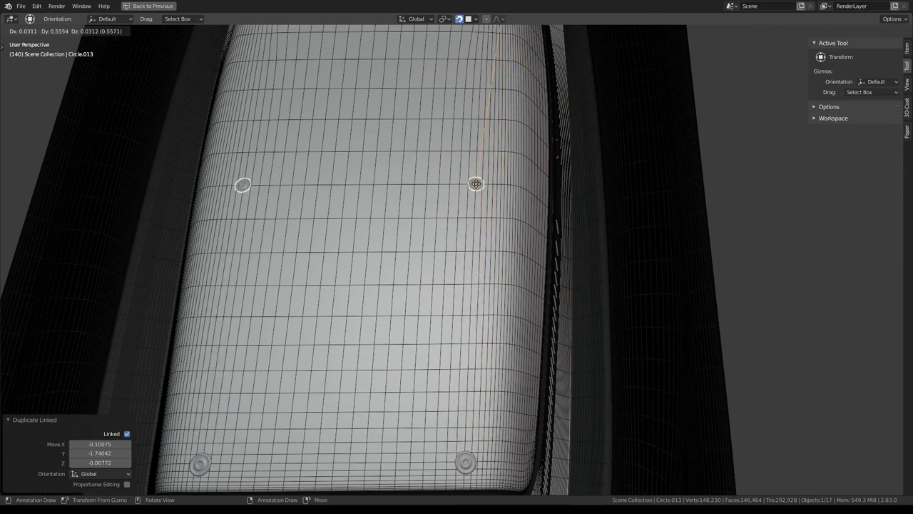
left_click(475, 184)
scroll(493, 114, "down", 3)
scroll(493, 115, "up", 3)
mouse_move(493, 115)
middle_mouse_down()
mouse_move(447, 209)
mouse_move(368, 183)
mouse_move(492, 199)
mouse_move(468, 177)
middle_mouse_up()
left_click(458, 186)
scroll(457, 186, "down", 3)
scroll(368, 183, "up", 3)
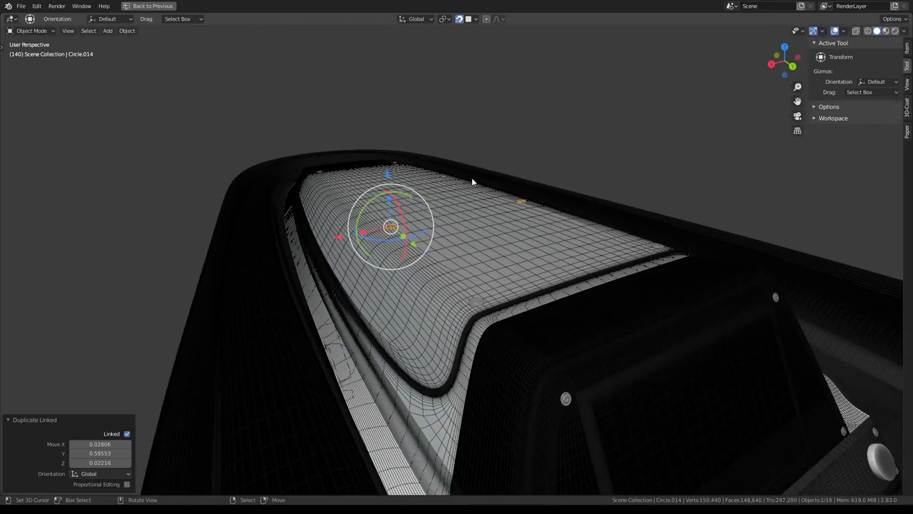
key("ctrl+space")
Place a bolt copy on the joystick housing and shrink it to 0.289 scale.
middle_click_drag(262, 168, 102, 134)
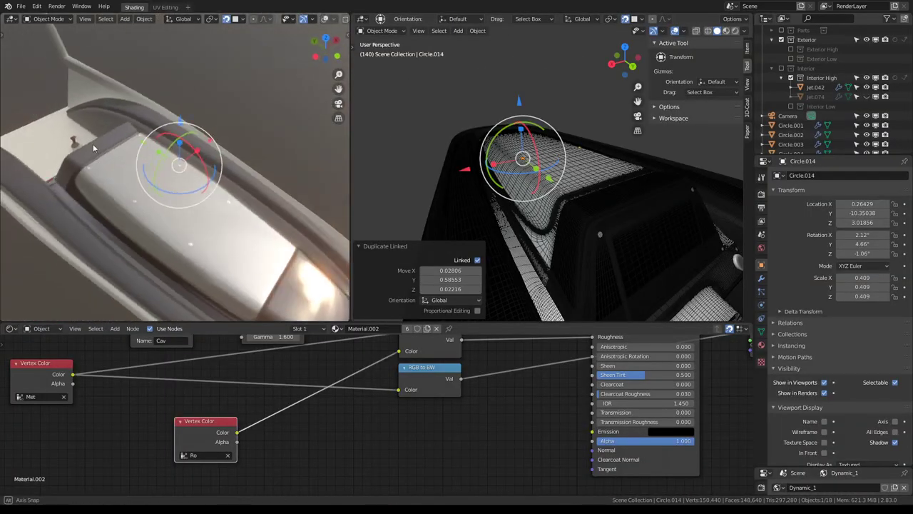
key("ctrl+space")
mouse_move(217, 141)
middle_mouse_down()
mouse_move(366, 182)
mouse_move(256, 174)
mouse_move(256, 253)
mouse_move(587, 183)
mouse_move(564, 193)
mouse_move(517, 188)
mouse_move(508, 166)
mouse_move(404, 193)
mouse_move(514, 171)
mouse_move(435, 172)
middle_mouse_up()
scroll(257, 253, "up", 3)
scroll(537, 178, "down", 4)
key("ctrl+space")
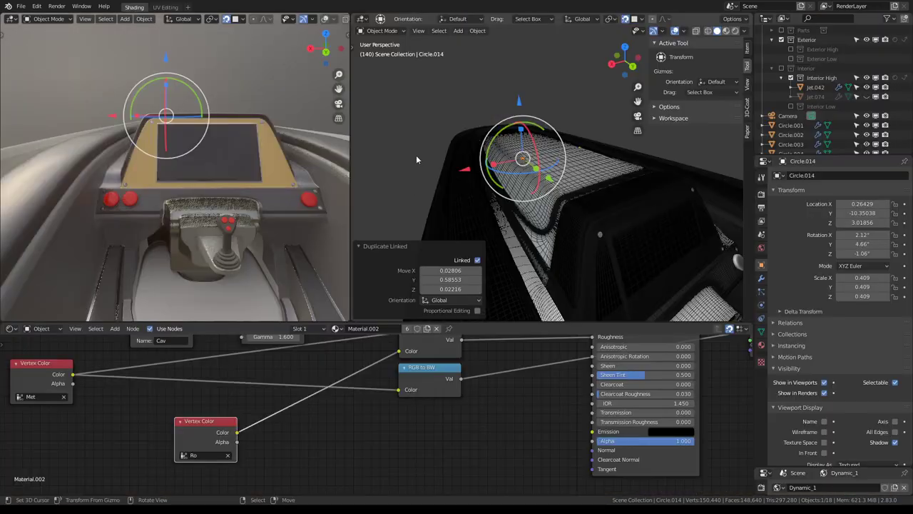
mouse_move(193, 136)
middle_mouse_down()
mouse_move(190, 188)
mouse_move(203, 133)
mouse_move(216, 199)
middle_mouse_up()
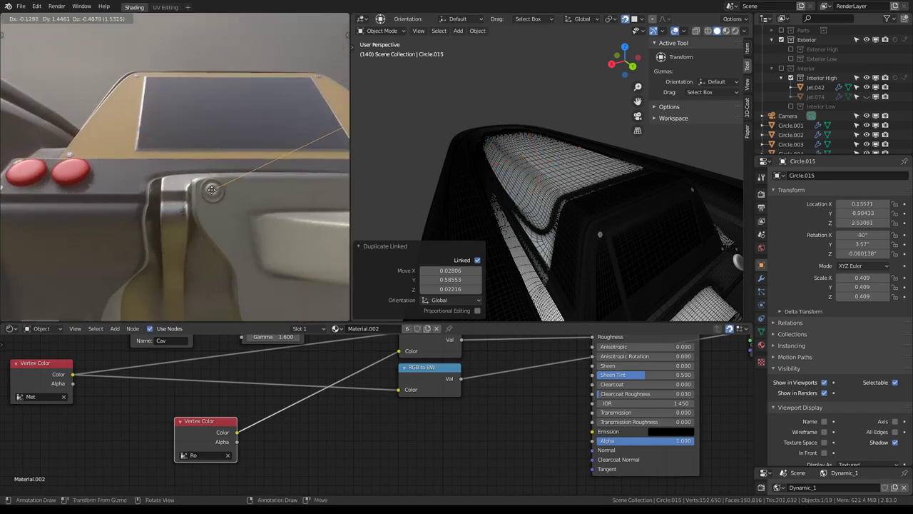
left_click(213, 193)
key("s")
left_click(251, 268)
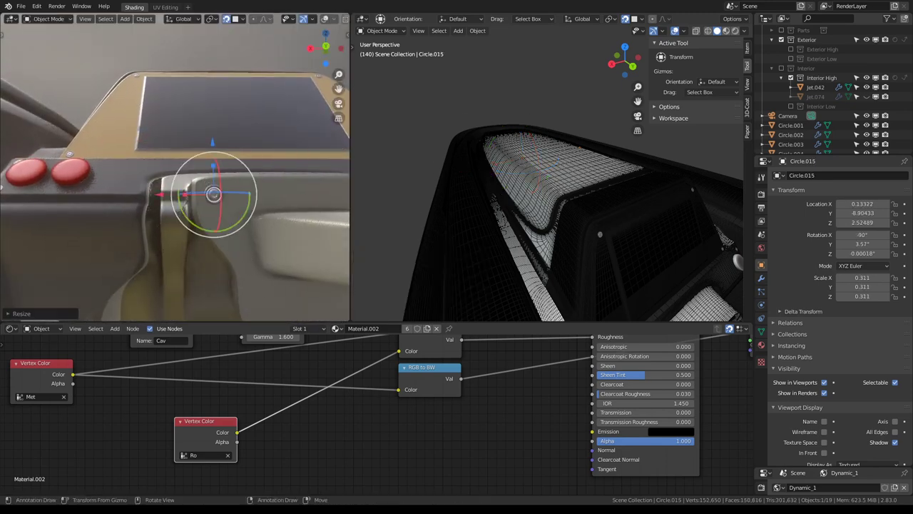
key("s")
left_click(251, 238)
Zoom in to inspect the textured housing, then pull back to view the whole cockpit panel.
middle_click_drag(250, 238, 219, 221)
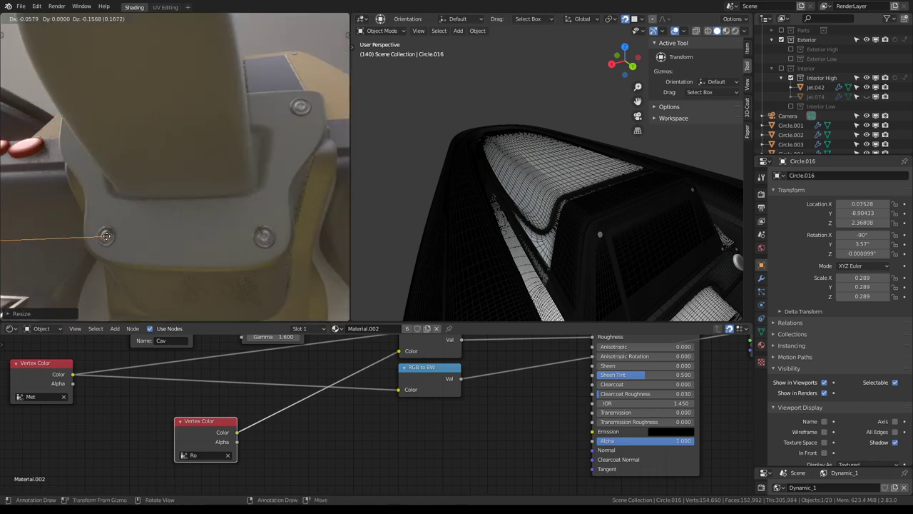
middle_click_drag(112, 229, 193, 205)
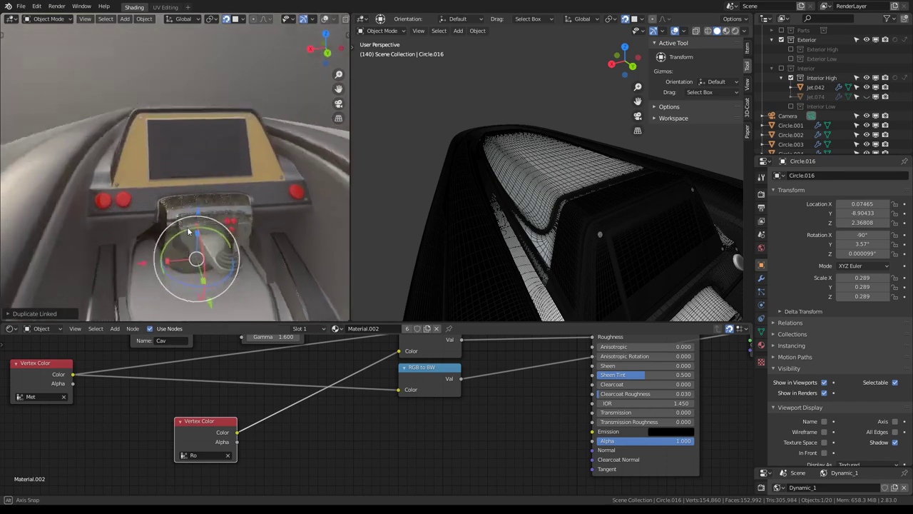
middle_click_drag(152, 172, 134, 179)
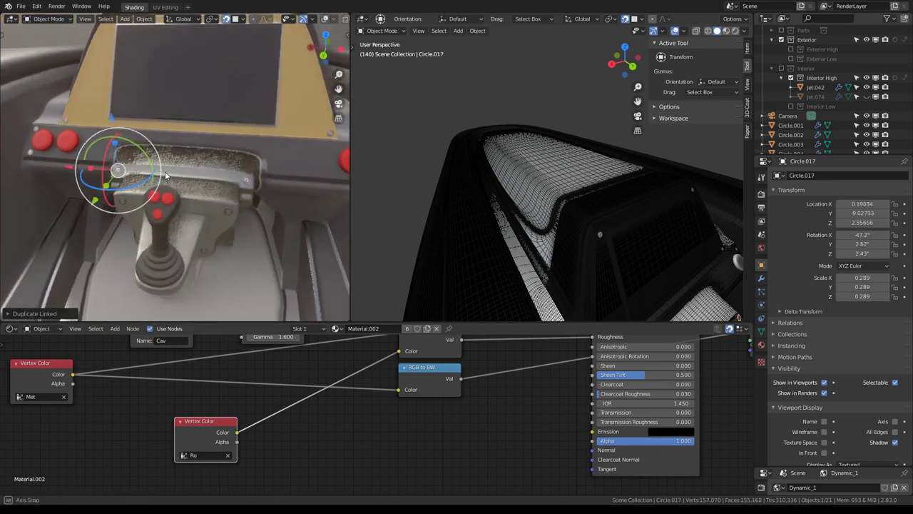
mouse_move(131, 186)
middle_mouse_down()
mouse_move(196, 160)
mouse_move(166, 129)
mouse_move(186, 181)
mouse_move(180, 125)
mouse_move(240, 167)
mouse_move(218, 122)
mouse_move(173, 198)
mouse_move(161, 202)
mouse_move(200, 205)
mouse_move(192, 117)
mouse_move(244, 209)
mouse_move(206, 201)
mouse_move(250, 156)
mouse_move(219, 119)
middle_mouse_up()
scroll(214, 163, "up", 3)
mouse_move(214, 167)
middle_mouse_down()
mouse_move(126, 194)
mouse_move(182, 181)
middle_mouse_up()
scroll(127, 194, "down", 3)
scroll(182, 181, "up", 2)
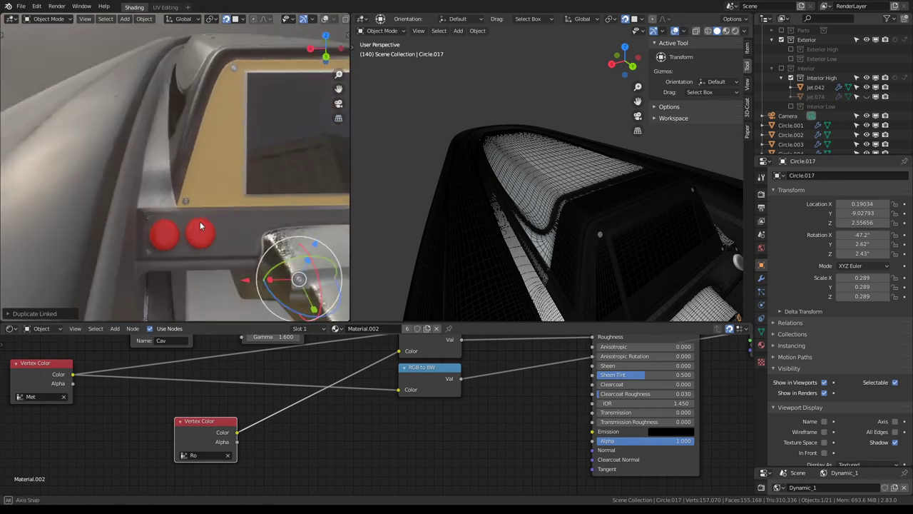
scroll(174, 178, "up", 3)
Slide both red buttons along the bezel and add a duplicate button beside them.
left_click_drag(182, 174, 214, 175)
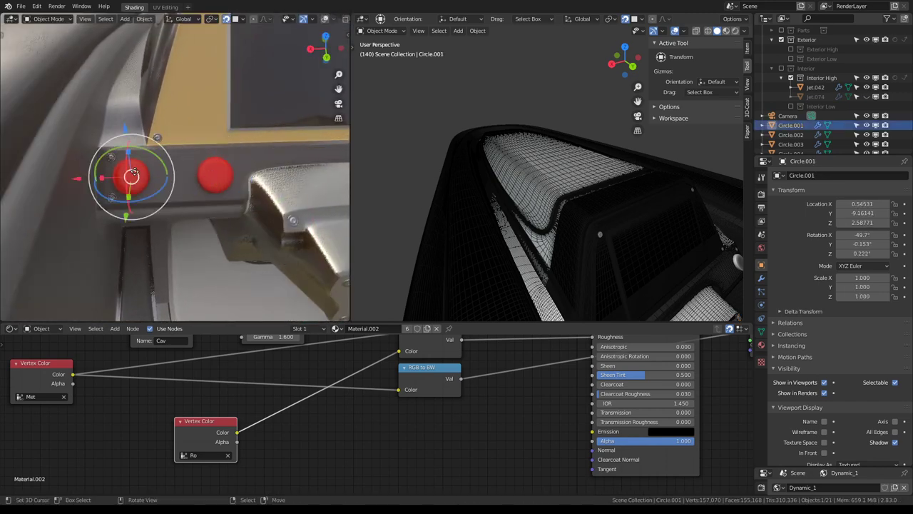
left_click_drag(134, 171, 164, 176)
left_click(157, 175)
key("shift+d")
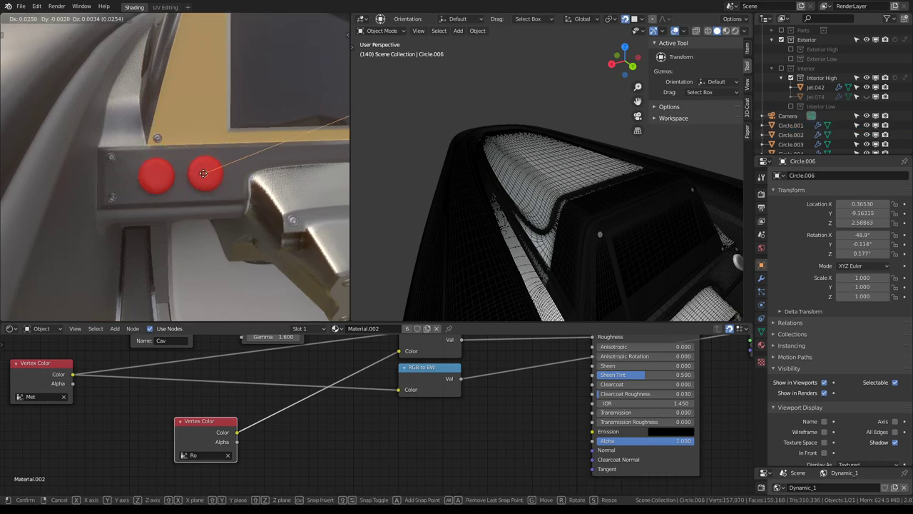
left_click(199, 175)
scroll(199, 174, "down", 5)
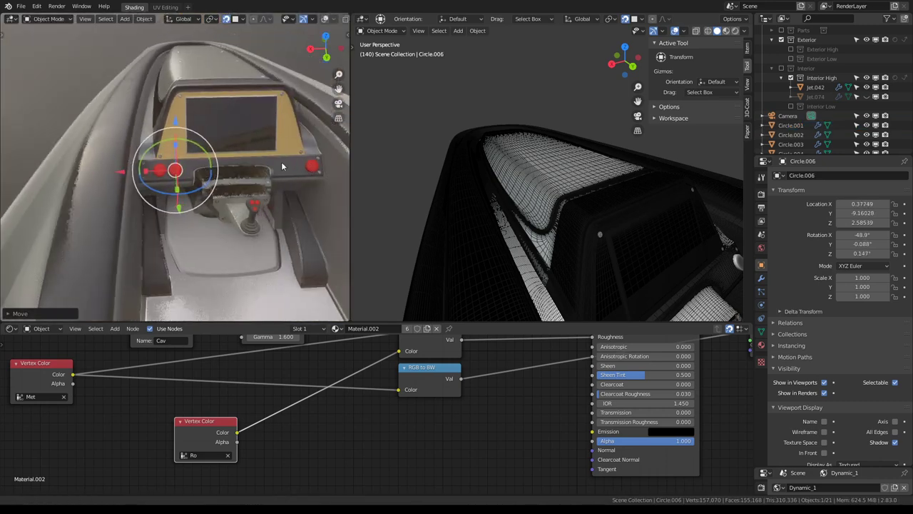
mouse_move(199, 175)
middle_mouse_down()
mouse_move(283, 172)
mouse_move(309, 182)
mouse_move(261, 127)
mouse_move(230, 147)
mouse_move(191, 137)
mouse_move(96, 187)
mouse_move(274, 169)
mouse_move(196, 179)
mouse_move(189, 169)
mouse_move(228, 185)
mouse_move(264, 165)
mouse_move(210, 224)
mouse_move(226, 186)
mouse_move(163, 221)
mouse_move(190, 224)
middle_mouse_up()
Duplicate the bolt and position the copy on the side panel rim near the seat edge.
scroll(261, 126, "up", 3)
key("shift+d")
left_click(169, 170)
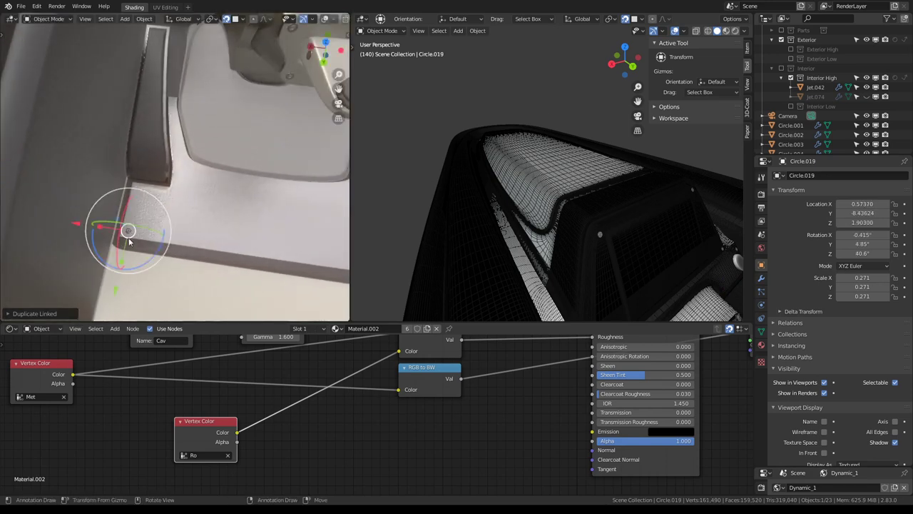
mouse_move(129, 242)
middle_mouse_down()
mouse_move(142, 204)
mouse_move(196, 150)
mouse_move(289, 96)
mouse_move(171, 153)
mouse_move(163, 181)
mouse_move(173, 151)
mouse_move(171, 235)
mouse_move(164, 285)
mouse_move(150, 307)
mouse_move(179, 238)
mouse_move(174, 112)
middle_mouse_up()
scroll(198, 145, "down", 3)
key("KP_Decimal")
left_click(166, 170)
left_click(179, 177)
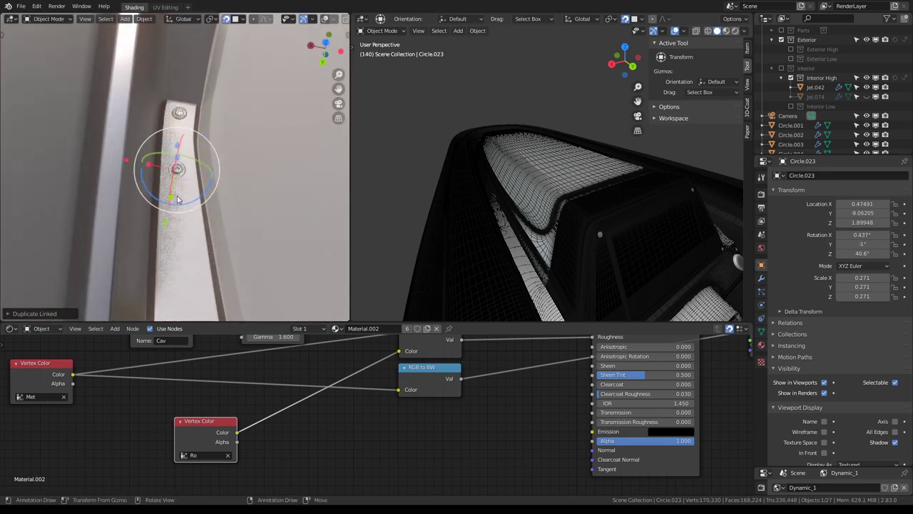
Fix another bolt's position on the rim, checked from front and top views.
mouse_move(179, 241)
middle_mouse_down()
mouse_move(216, 197)
mouse_move(218, 167)
mouse_move(214, 184)
mouse_move(177, 190)
middle_mouse_up()
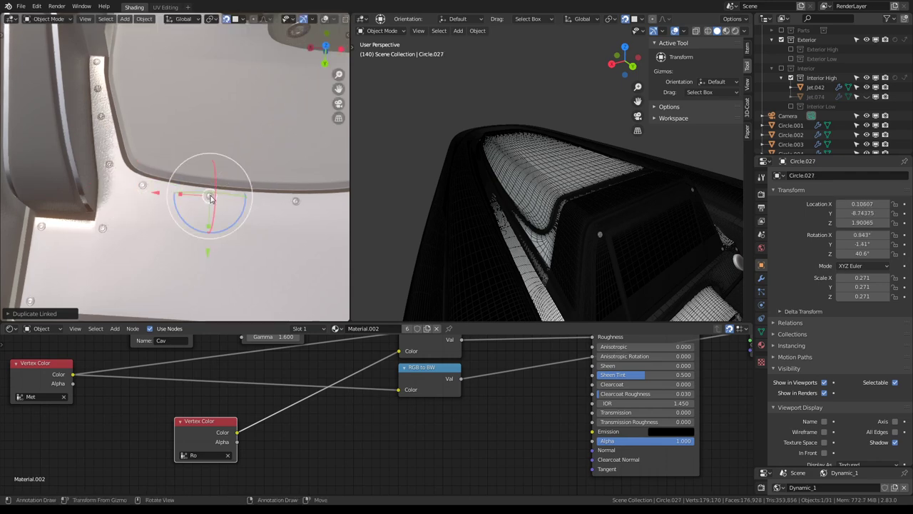
scroll(210, 198, "down", 5)
mouse_move(210, 198)
middle_mouse_down()
mouse_move(216, 100)
mouse_move(210, 167)
mouse_move(285, 182)
mouse_move(235, 126)
middle_mouse_up()
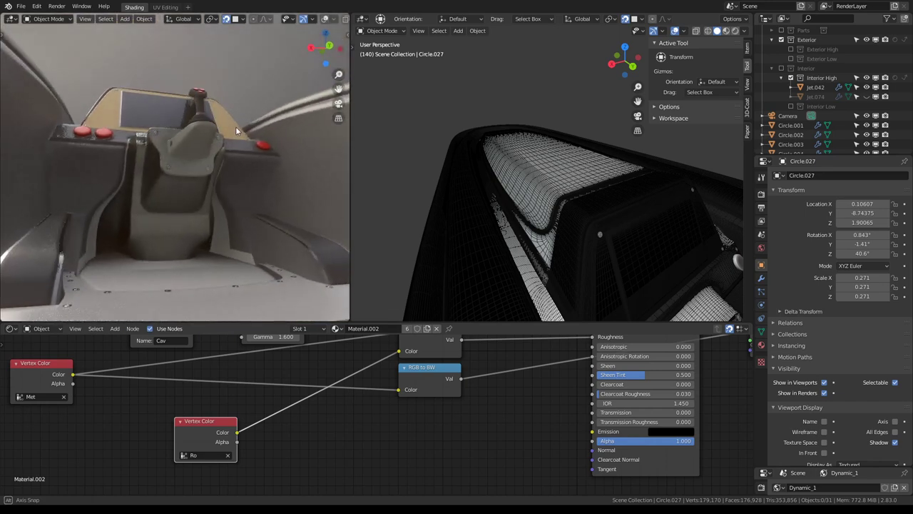
scroll(222, 119, "up", 3)
mouse_move(246, 254)
middle_mouse_down()
mouse_move(169, 259)
mouse_move(192, 255)
mouse_move(187, 271)
mouse_move(65, 194)
mouse_move(259, 197)
mouse_move(175, 159)
mouse_move(199, 148)
middle_mouse_up()
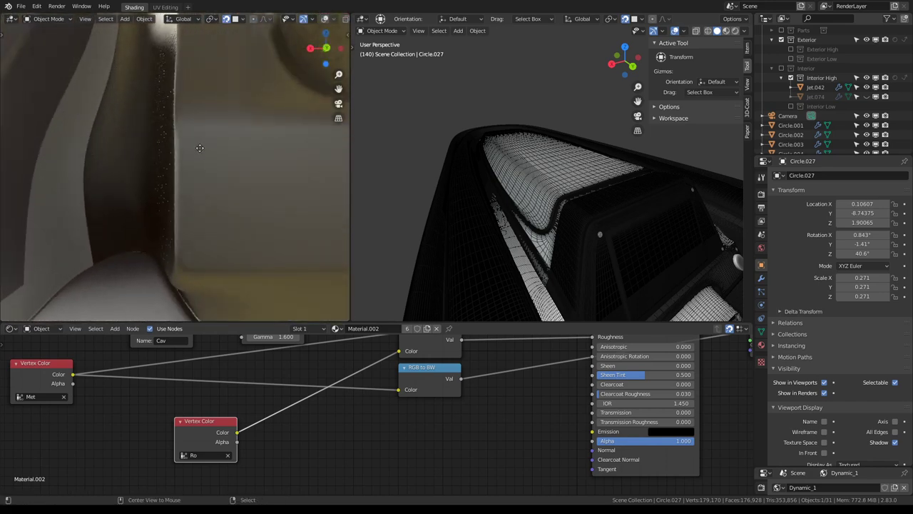
left_click(205, 246)
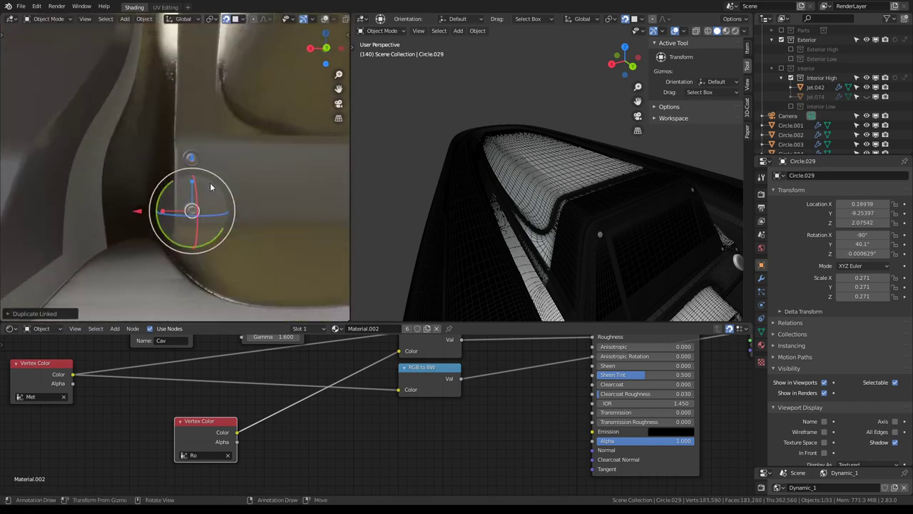
Add linked bolt copies further along the side panel rim toward the joystick.
scroll(194, 204, "down", 3)
middle_click_drag(175, 182, 152, 178)
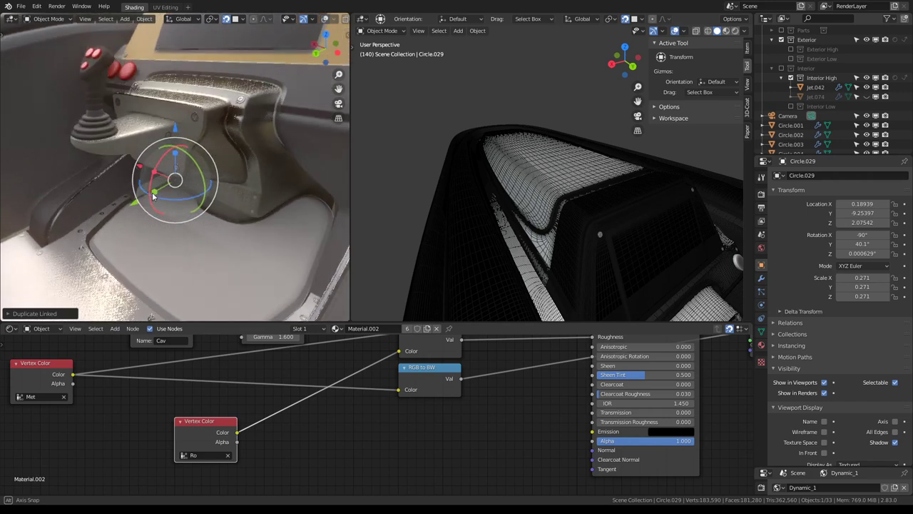
mouse_move(150, 184)
middle_mouse_down()
mouse_move(194, 228)
mouse_move(189, 198)
mouse_move(173, 183)
mouse_move(191, 203)
mouse_move(177, 206)
mouse_move(176, 168)
mouse_move(129, 179)
mouse_move(184, 228)
mouse_move(146, 146)
mouse_move(180, 184)
mouse_move(157, 223)
mouse_move(139, 125)
mouse_move(161, 122)
mouse_move(173, 217)
mouse_move(181, 150)
mouse_move(159, 122)
mouse_move(271, 147)
mouse_move(157, 206)
mouse_move(137, 201)
middle_mouse_up()
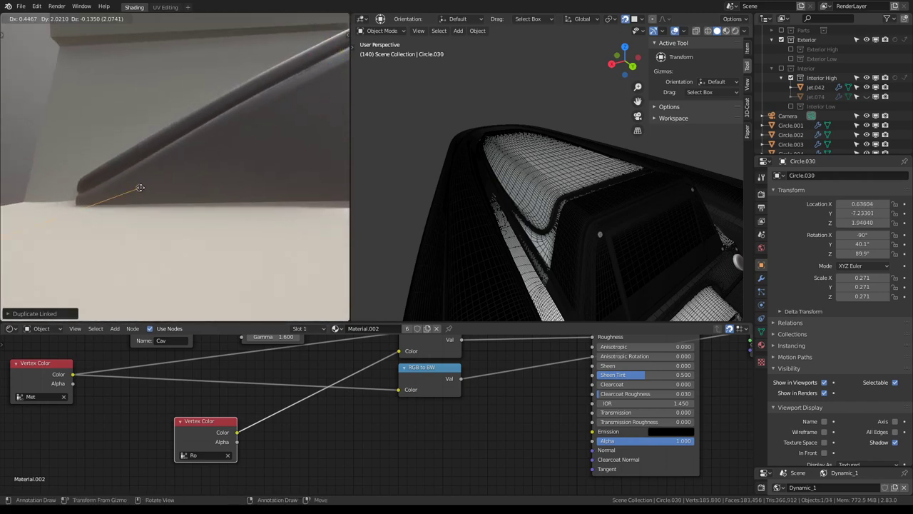
middle_click_drag(252, 186, 190, 188)
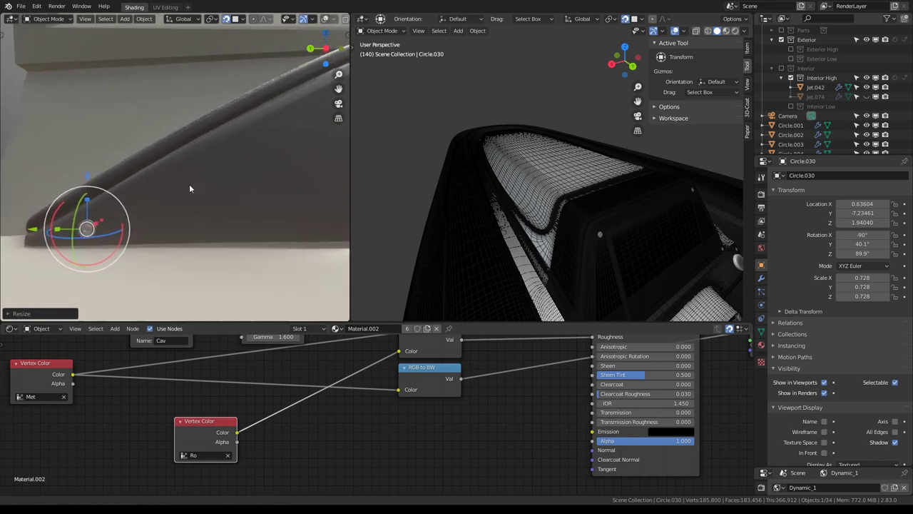
key("alt+d")
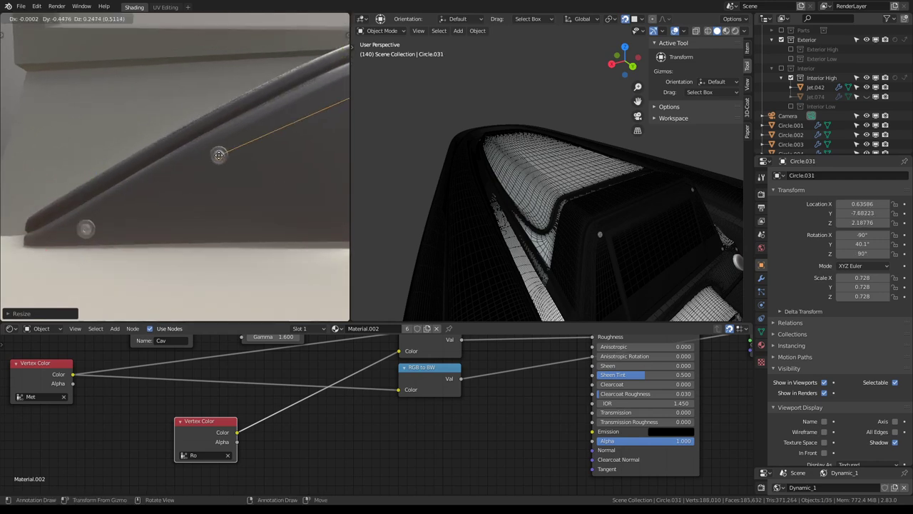
left_click(217, 154)
mouse_move(218, 154)
middle_mouse_down()
mouse_move(238, 158)
mouse_move(160, 186)
middle_mouse_up()
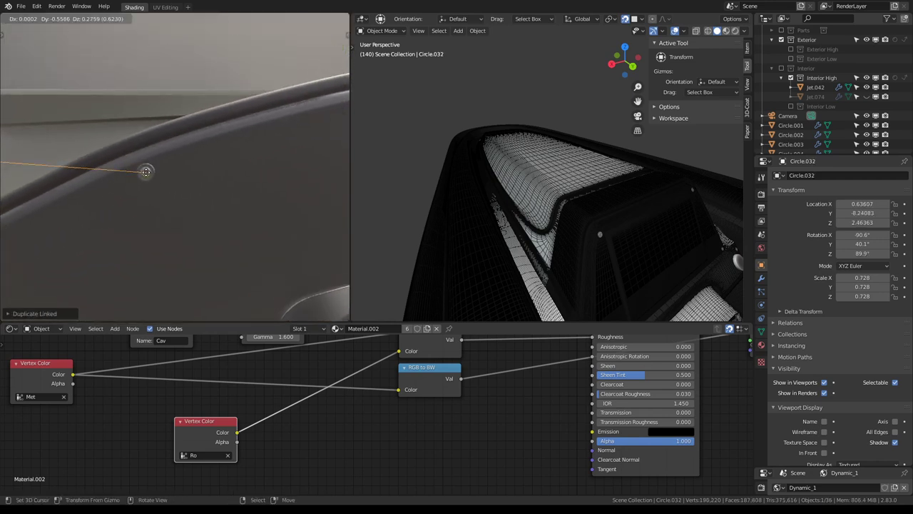
left_click(145, 171)
mouse_move(233, 154)
middle_mouse_down()
mouse_move(188, 173)
mouse_move(254, 154)
mouse_move(248, 208)
middle_mouse_up()
left_click(174, 172)
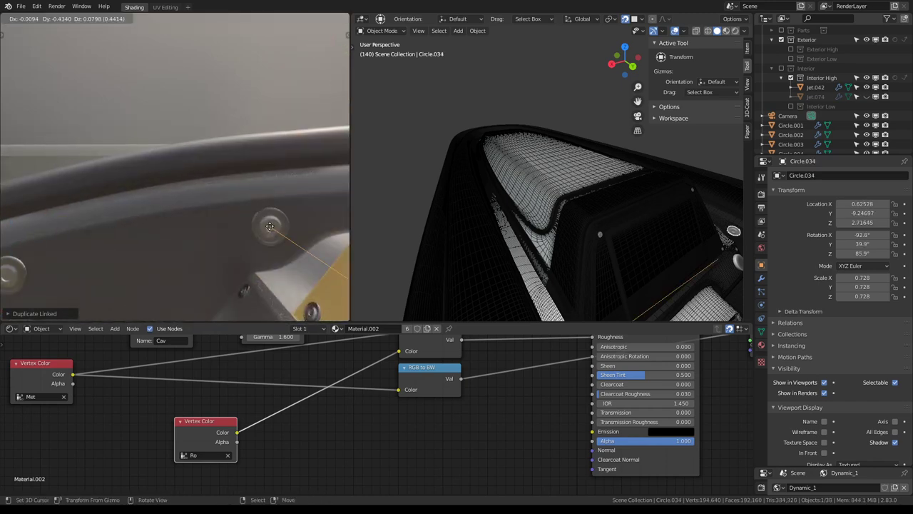
mouse_move(202, 261)
middle_mouse_down()
mouse_move(217, 161)
mouse_move(238, 159)
mouse_move(316, 187)
mouse_move(126, 120)
mouse_move(124, 105)
mouse_move(177, 155)
mouse_move(129, 161)
mouse_move(210, 179)
mouse_move(163, 160)
mouse_move(201, 162)
middle_mouse_up()
Place two more linked copies of the larger domed bolt along the upper panel rim, up to Circle.038.
scroll(153, 164, "up", 3)
scroll(209, 178, "up", 3)
scroll(163, 160, "up", 2)
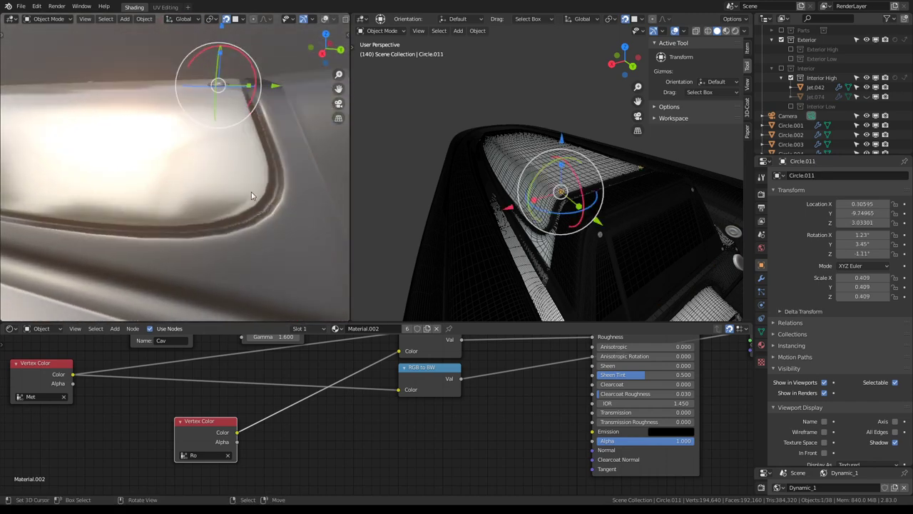
key("shift+d")
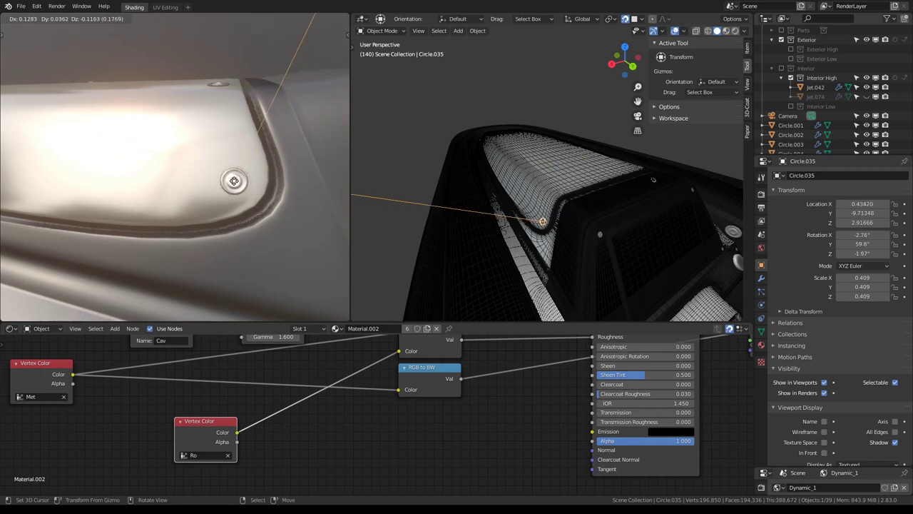
middle_click_drag(234, 182, 241, 177)
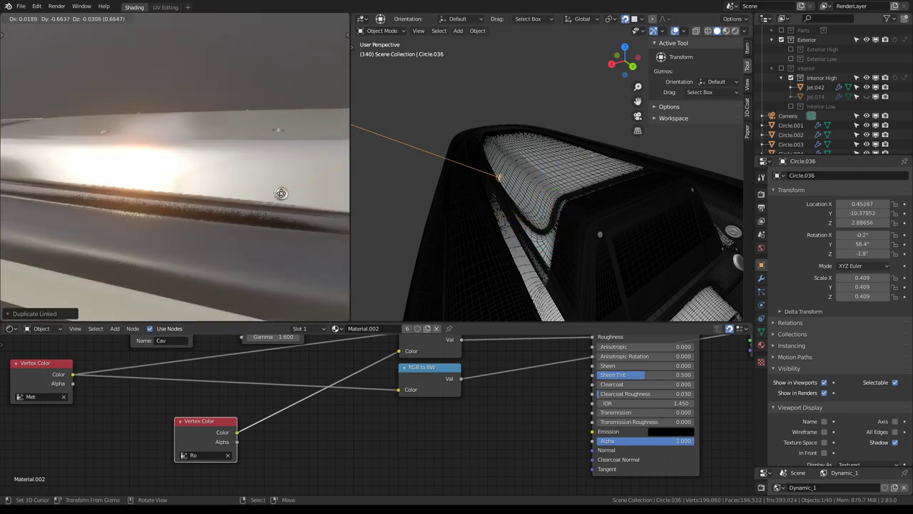
left_click(282, 194)
mouse_move(282, 194)
middle_mouse_down()
mouse_move(112, 159)
mouse_move(149, 188)
mouse_move(197, 171)
mouse_move(135, 191)
mouse_move(247, 195)
mouse_move(179, 215)
mouse_move(140, 139)
mouse_move(263, 143)
mouse_move(105, 122)
mouse_move(211, 146)
middle_mouse_up()
left_click(143, 187)
key("ctrl+space")
mouse_move(363, 190)
middle_mouse_down()
mouse_move(212, 231)
mouse_move(502, 219)
mouse_move(276, 200)
mouse_move(477, 146)
mouse_move(468, 193)
mouse_move(542, 195)
mouse_move(490, 186)
mouse_move(595, 121)
mouse_move(511, 169)
mouse_move(471, 165)
middle_mouse_up()
Inspect the new Circle.039 bolt beside the joystick console full-screen, then restore the split layout.
scroll(538, 192, "down", 5)
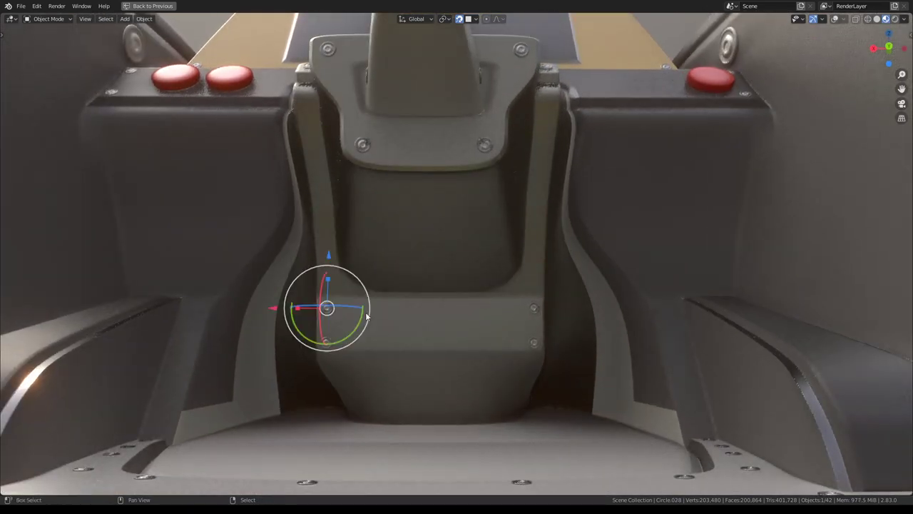
middle_click_drag(366, 316, 307, 319, "shift")
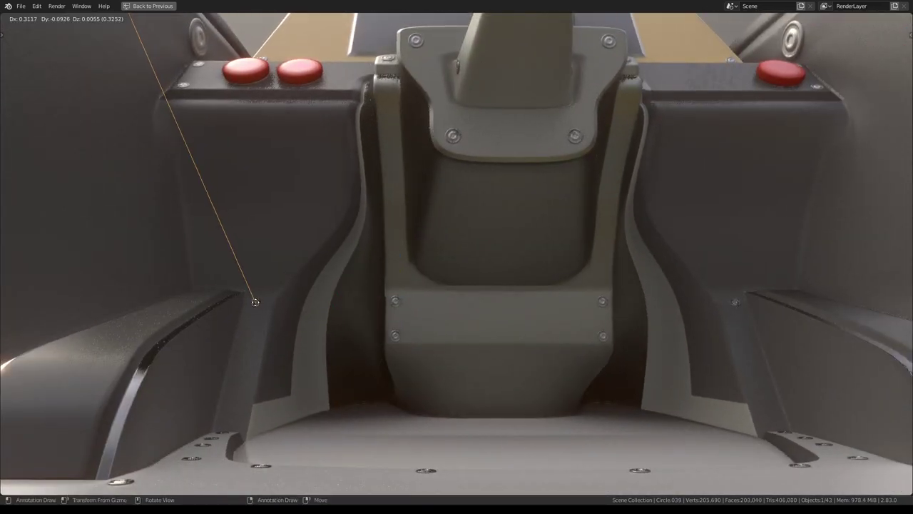
mouse_move(255, 304)
middle_mouse_down()
mouse_move(316, 366)
mouse_move(592, 320)
mouse_move(577, 296)
mouse_move(648, 316)
mouse_move(455, 168)
mouse_move(503, 214)
mouse_move(623, 252)
mouse_move(572, 218)
mouse_move(607, 244)
mouse_move(537, 236)
middle_mouse_up()
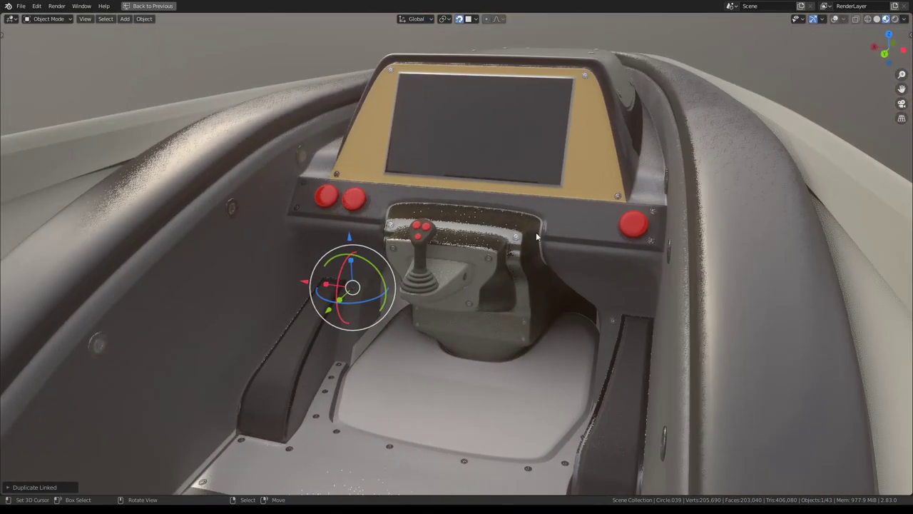
key("ctrl+space")
mouse_move(322, 148)
middle_mouse_down()
mouse_move(221, 125)
mouse_move(208, 148)
mouse_move(181, 161)
mouse_move(185, 132)
mouse_move(110, 124)
mouse_move(220, 104)
mouse_move(221, 89)
mouse_move(288, 171)
mouse_move(212, 236)
mouse_move(167, 108)
mouse_move(140, 86)
mouse_move(247, 97)
mouse_move(195, 90)
mouse_move(228, 168)
mouse_move(263, 190)
middle_mouse_up()
scroll(223, 130, "up", 5)
scroll(178, 156, "down", 5)
scroll(222, 88, "down", 2)
Move the right-hand red button onto the right side of the screen bezel and shrink it to fit.
key("KP_Decimal")
left_click(224, 78)
left_click(263, 190)
key("s")
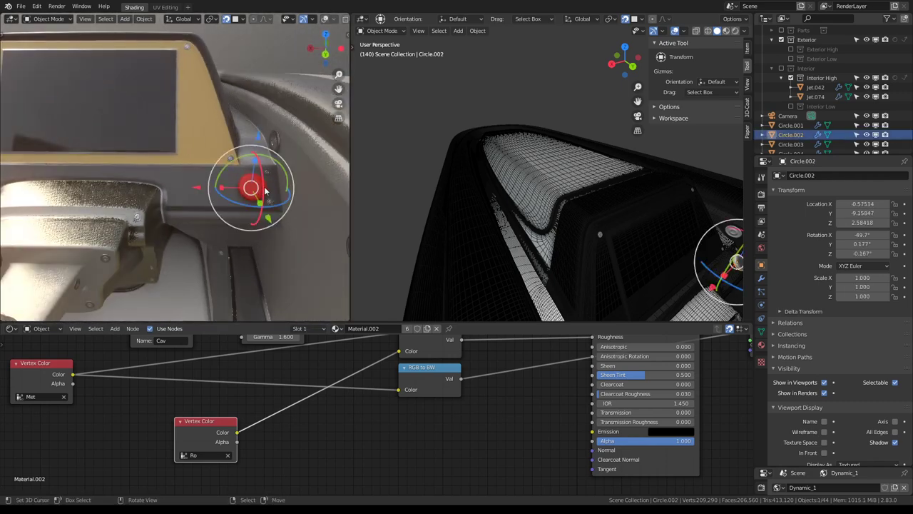
scroll(225, 206, "down", 3)
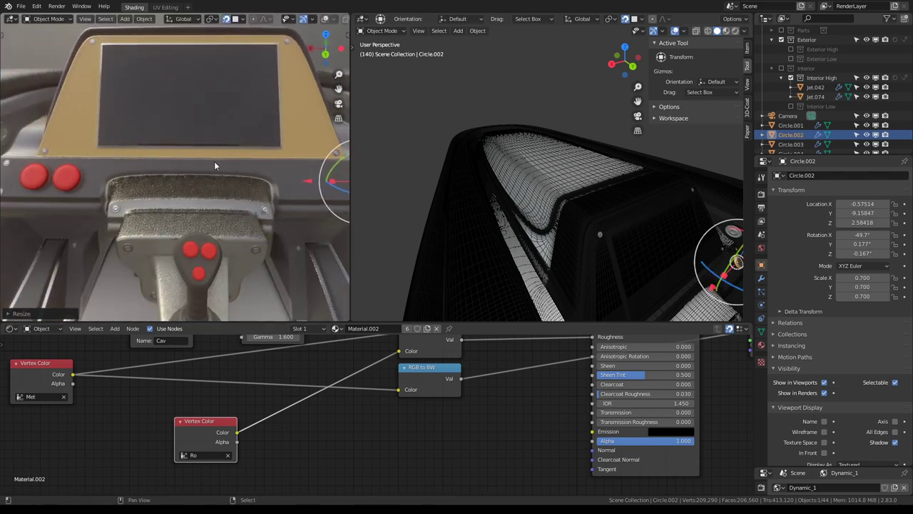
key("g")
left_click(308, 134)
key("s")
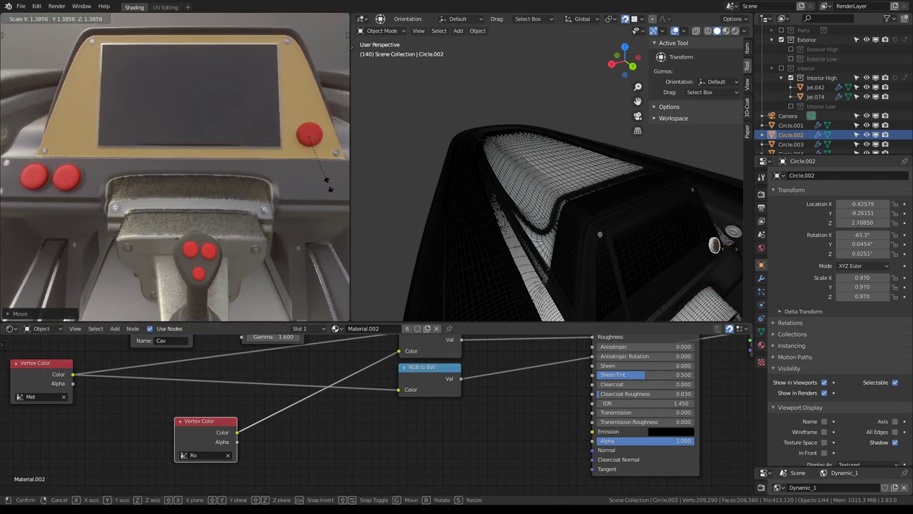
left_click(303, 180)
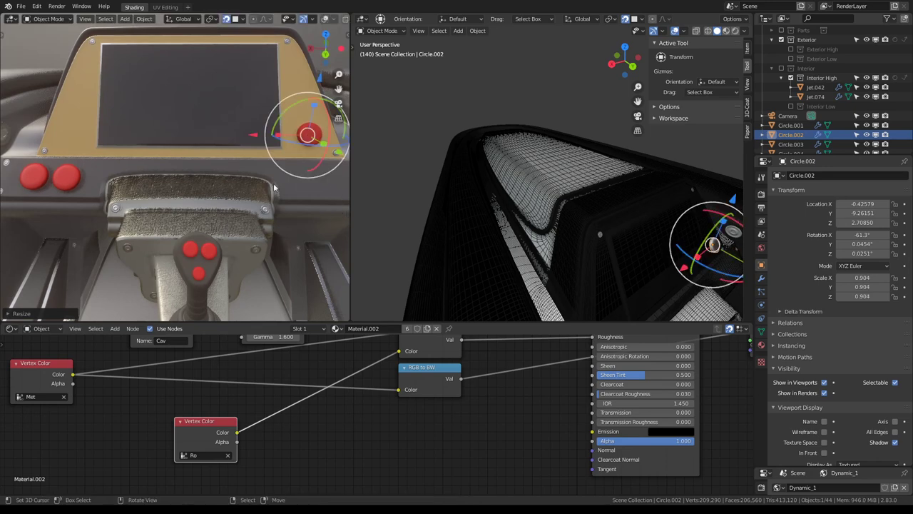
Move the two left red buttons up onto the left side of the bezel.
key("g")
left_click(73, 129)
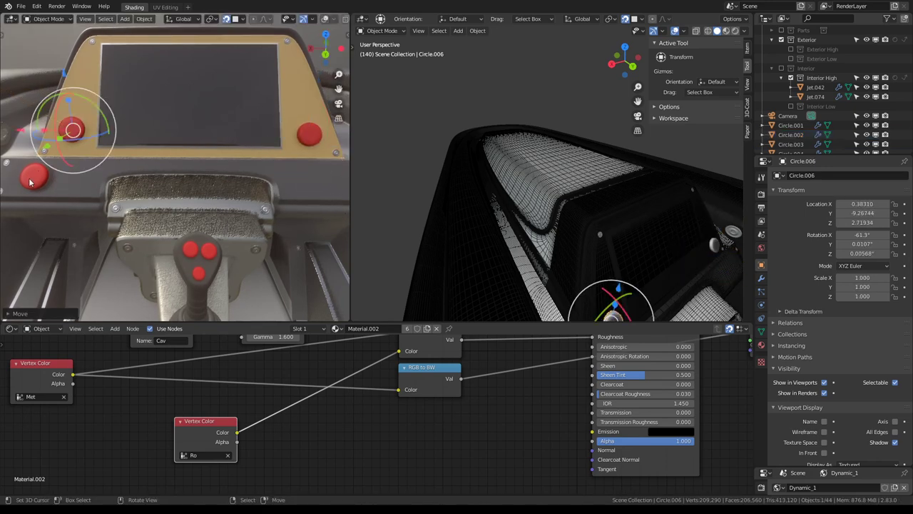
key("g")
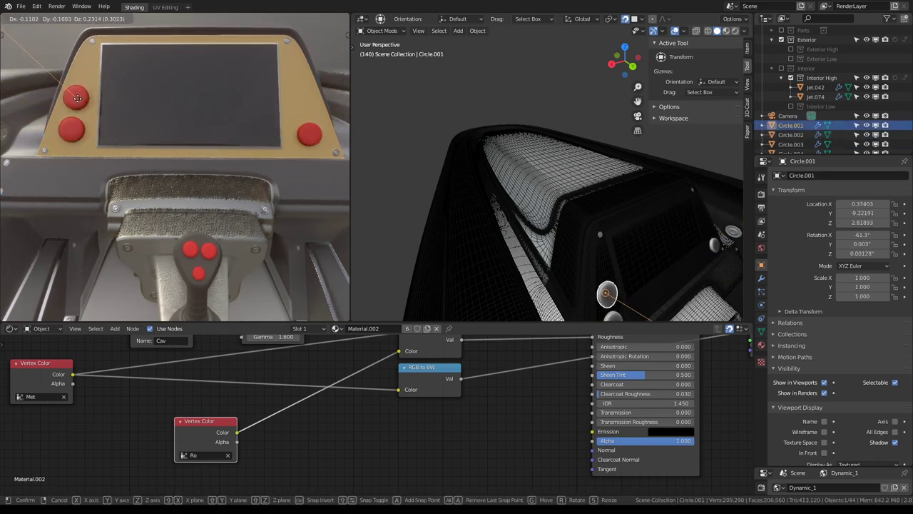
left_click(77, 98)
mouse_move(77, 97)
middle_mouse_down()
mouse_move(199, 73)
mouse_move(266, 95)
mouse_move(258, 118)
mouse_move(202, 109)
mouse_move(181, 89)
middle_mouse_up()
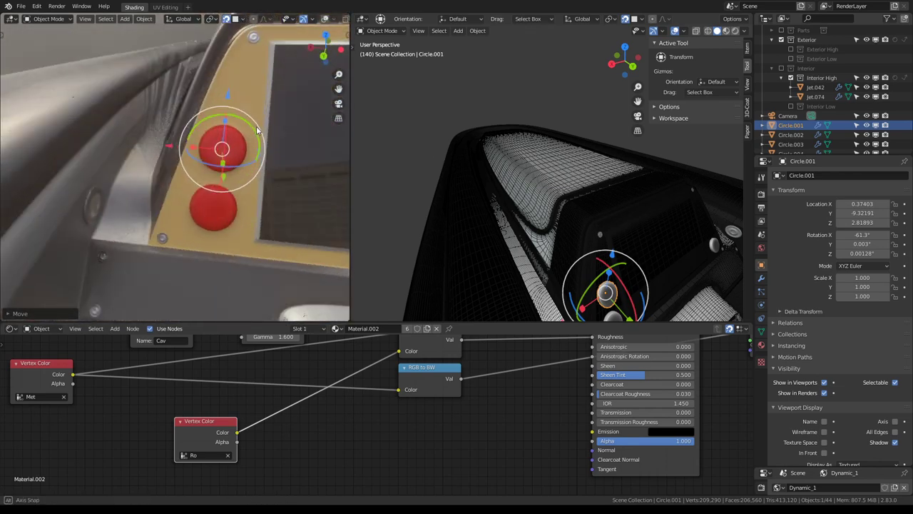
Cancel a further button move and check the red buttons on the bezel from several angles.
key("g")
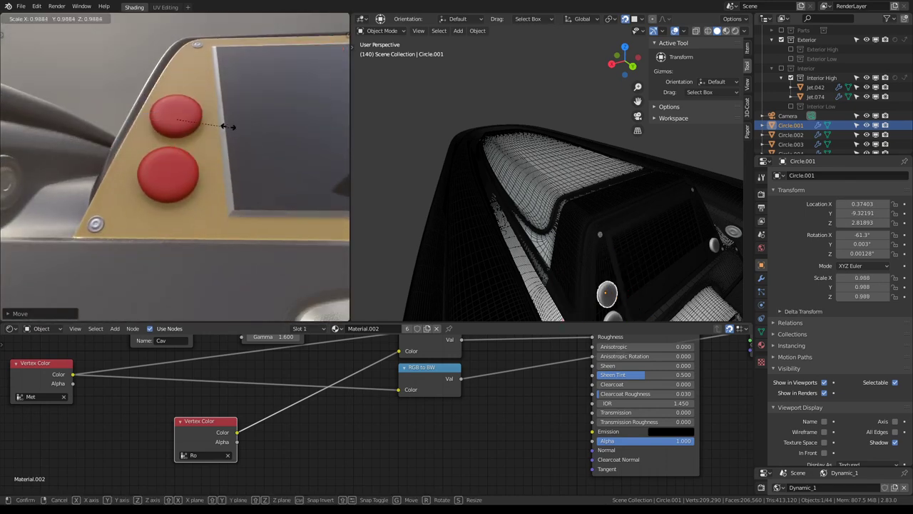
right_click(217, 121)
mouse_move(218, 121)
middle_mouse_down()
mouse_move(203, 127)
mouse_move(207, 99)
mouse_move(246, 177)
middle_mouse_up()
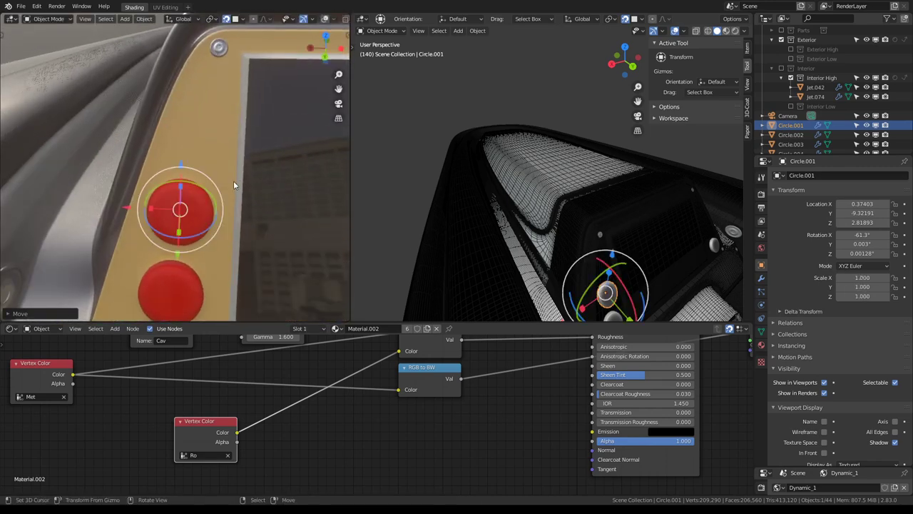
middle_click_drag(234, 184, 314, 29)
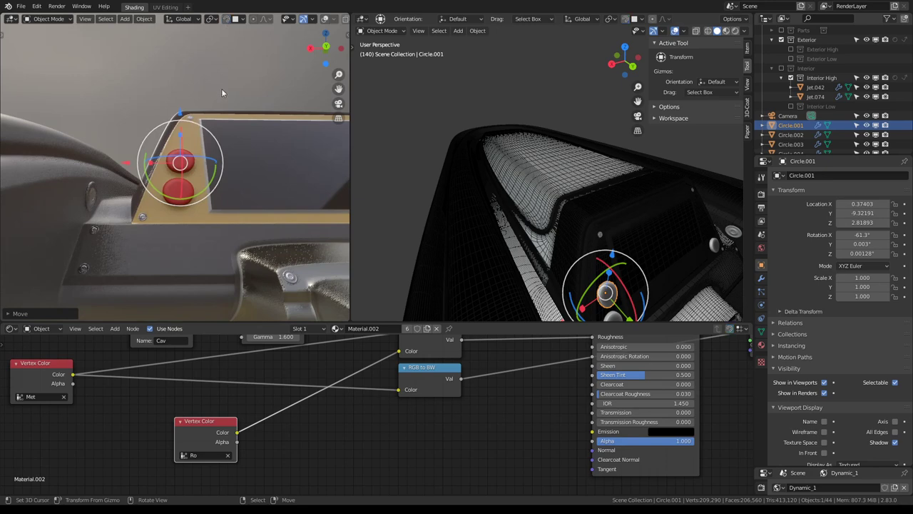
middle_click_drag(221, 93, 215, 89)
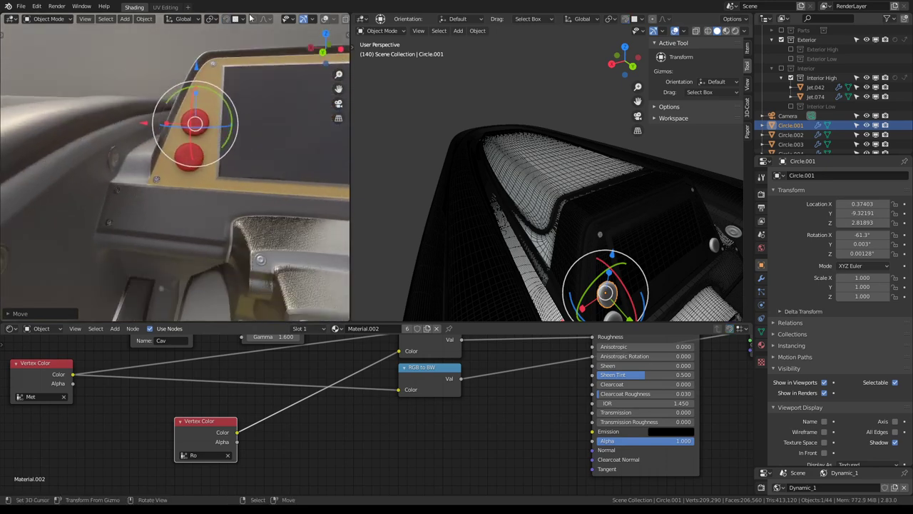